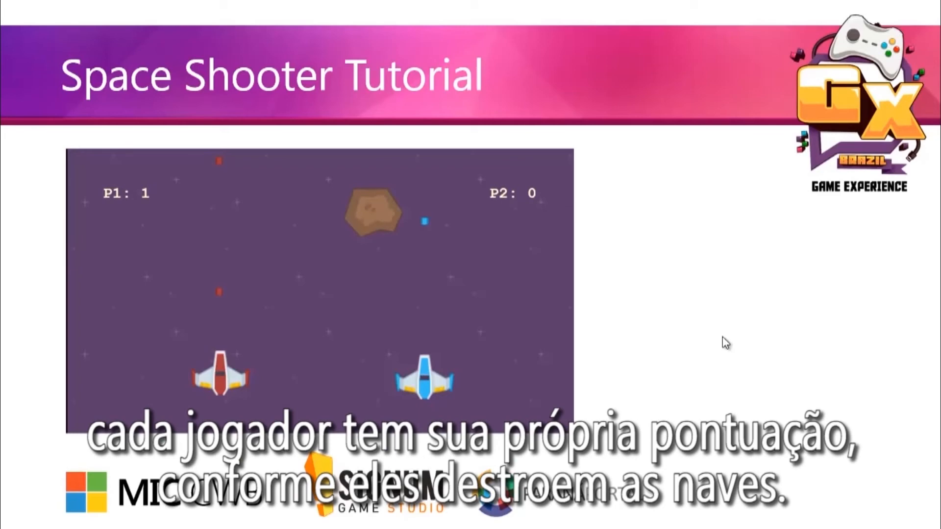
Step: Leave the slideshow for Construct 2 and run the finished space shooter layout in a maximized browser window
left_click(726, 343)
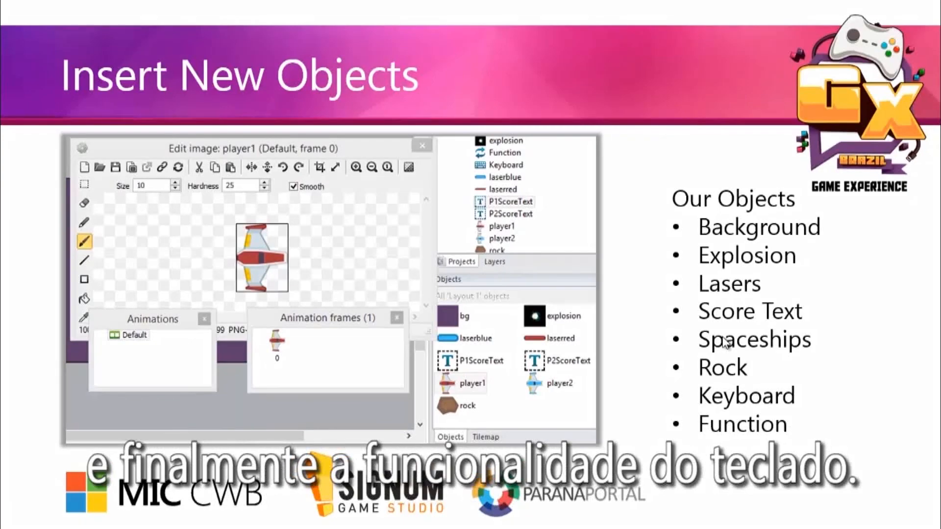
key("Escape")
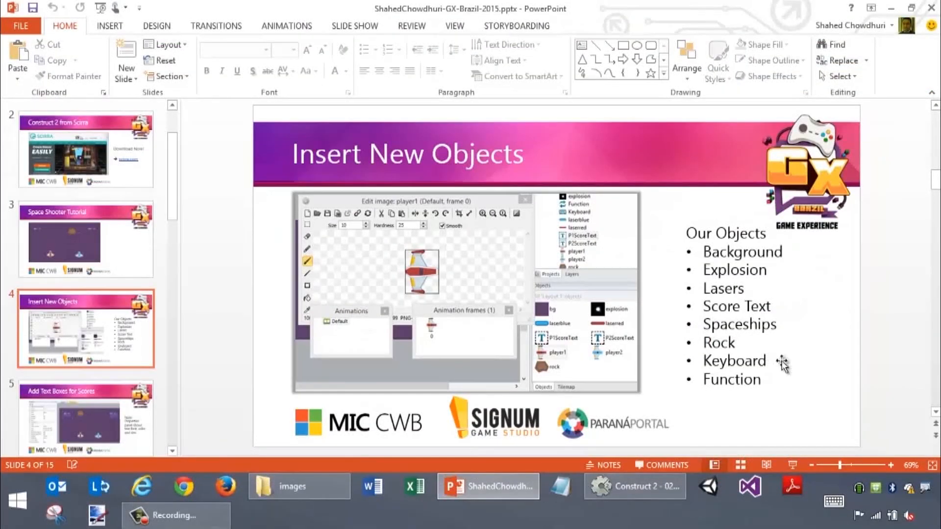
left_click(658, 487)
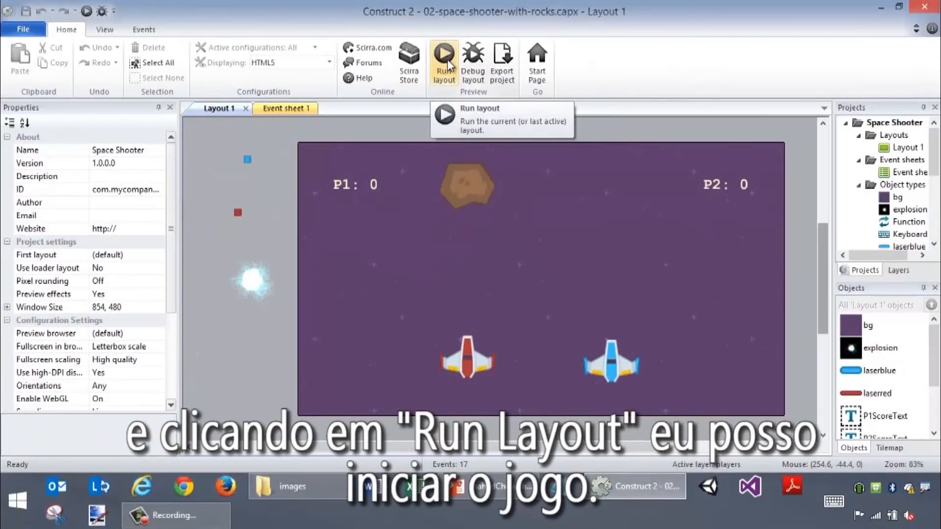
left_click(447, 63)
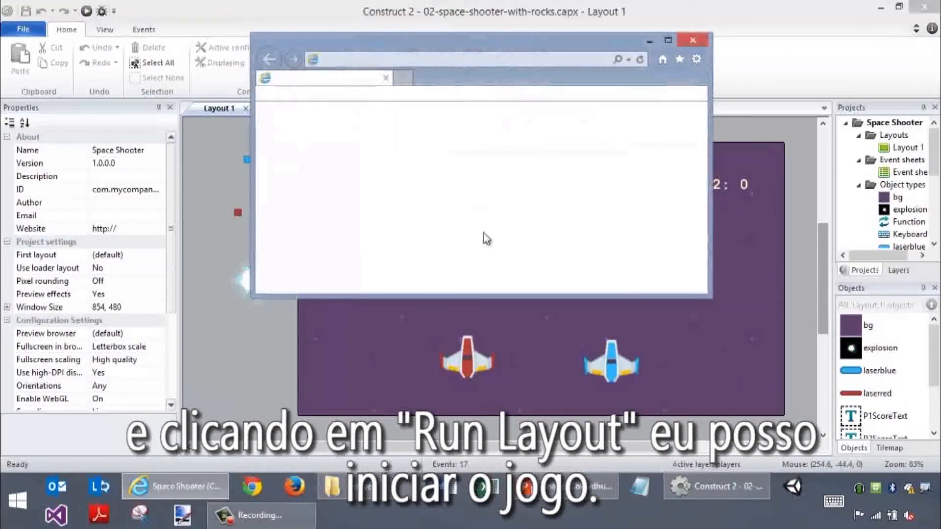
left_click(671, 42)
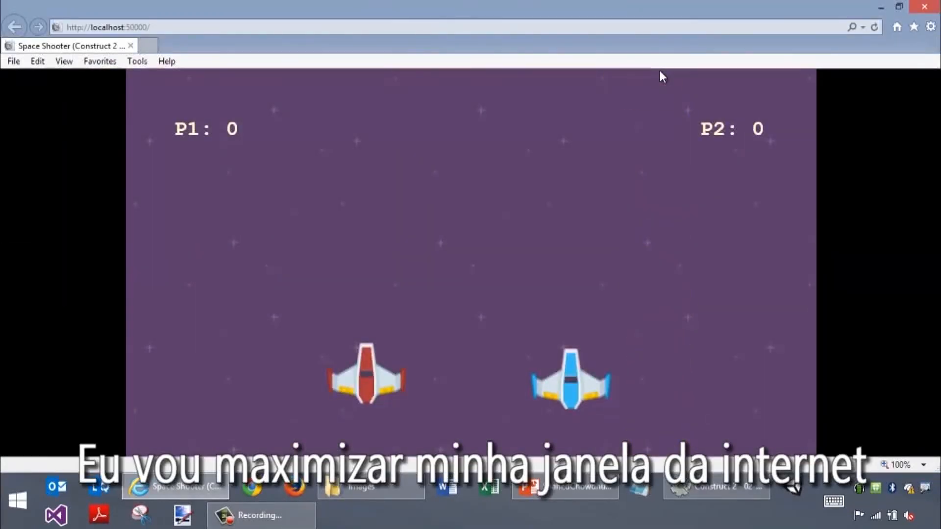
Step: Test the movement of both ships by steering the blue one and the red one right and left
key("Right")
key("Left")
key("Right")
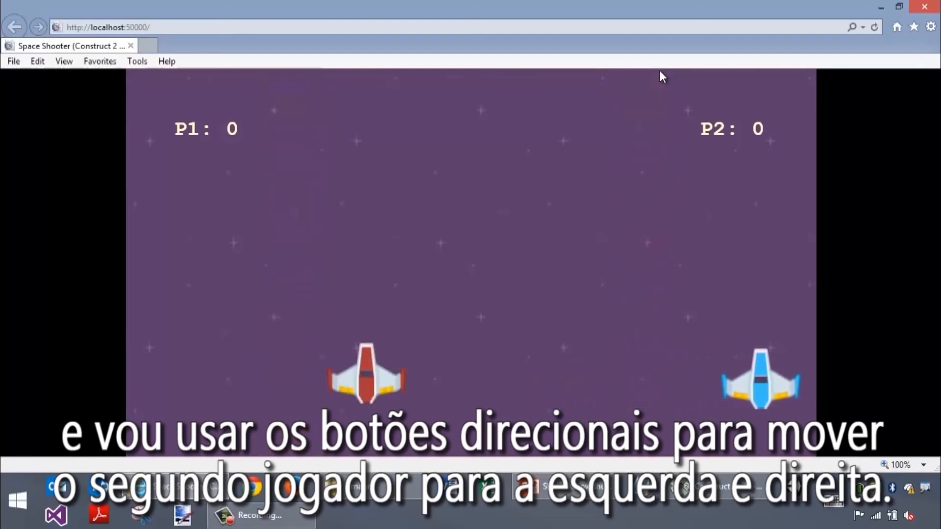
key("Left")
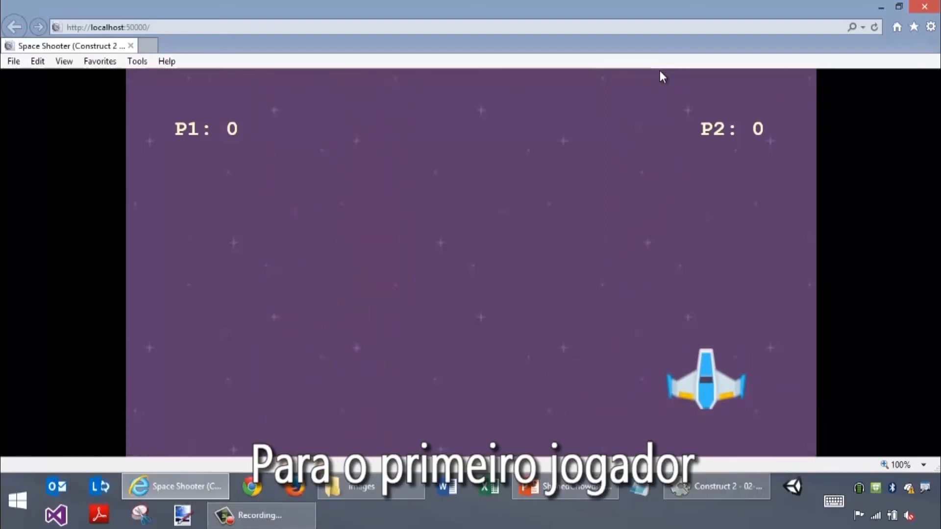
key("a")
key("d")
key("a")
key("d")
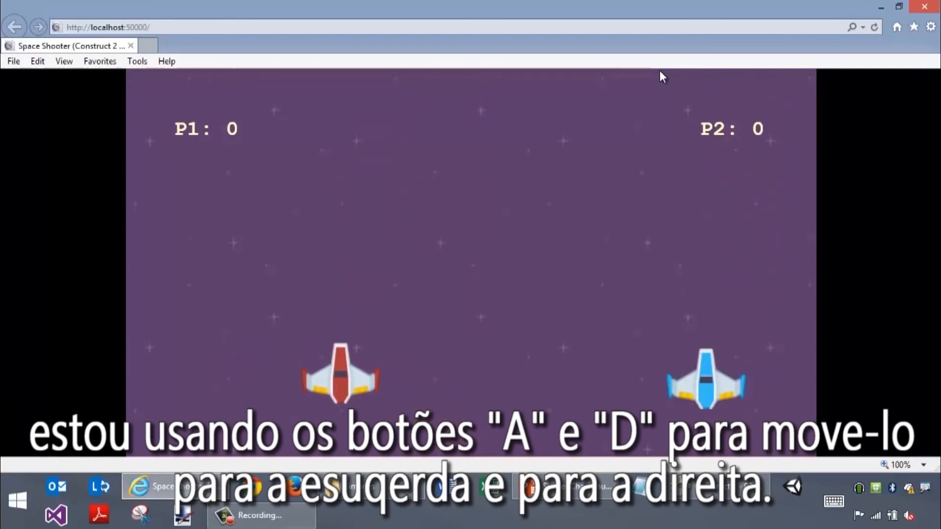
Step: Test the shooting by firing several lasers from the red ship and several from the blue ship
key("w")
key("w")
key("w")
key("w")
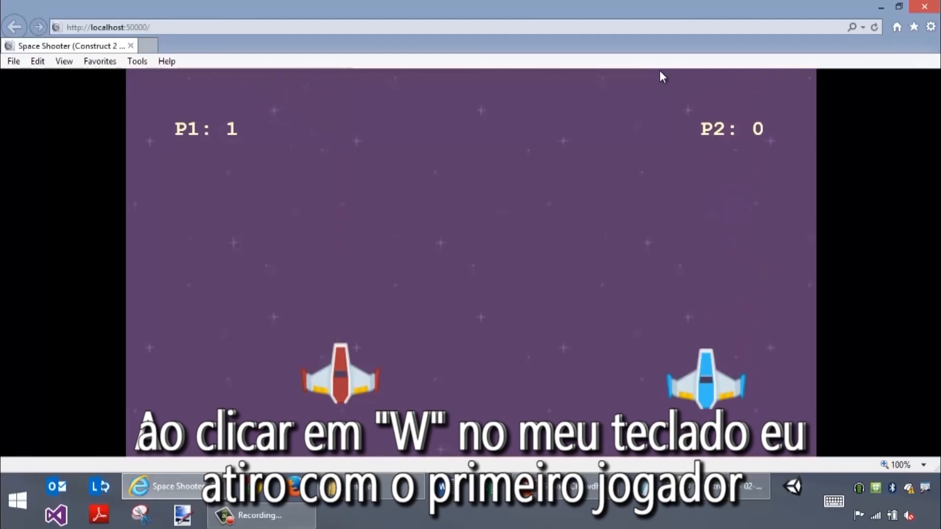
key("Up")
key("Up")
key("Up")
key("Up")
key("Up")
key("Up")
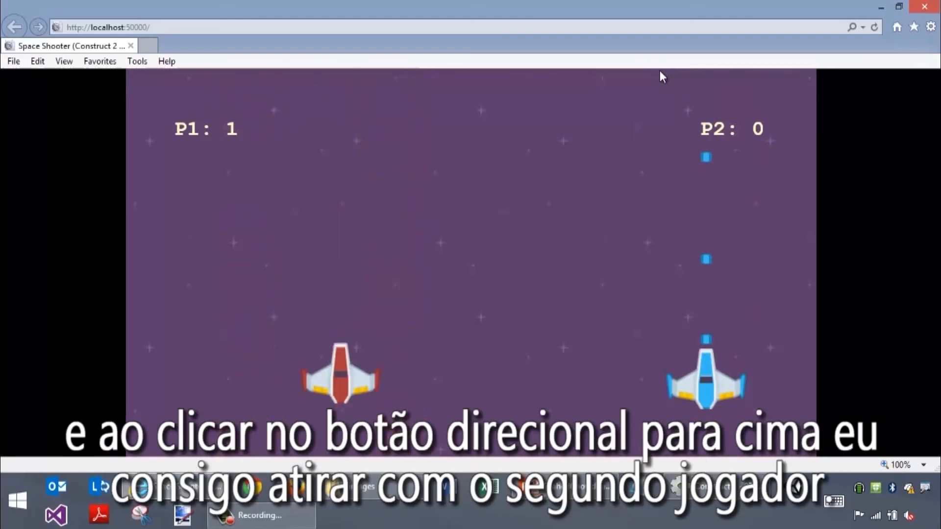
Step: Play the game with both ships, moving them under the rocks and shooting at them
key("d")
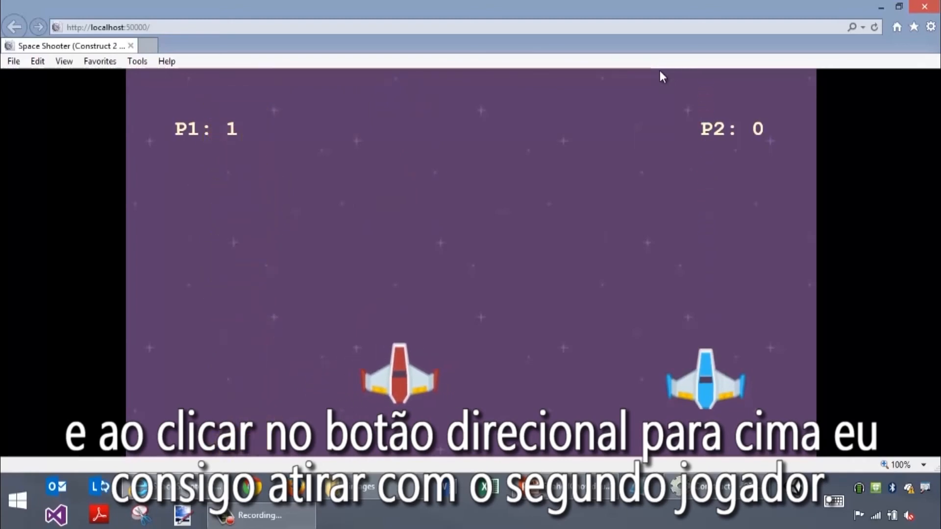
key("a")
key("Left")
key("d")
key("Right")
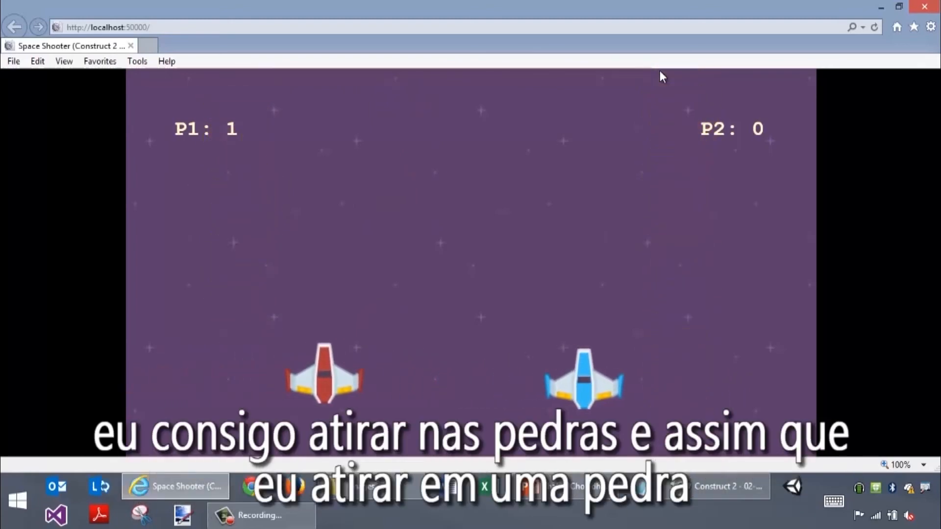
key("Right")
key("a")
key("w")
key("d")
key("Right")
key("a")
key("Left")
key("Right")
key("Up")
key("d")
key("Left")
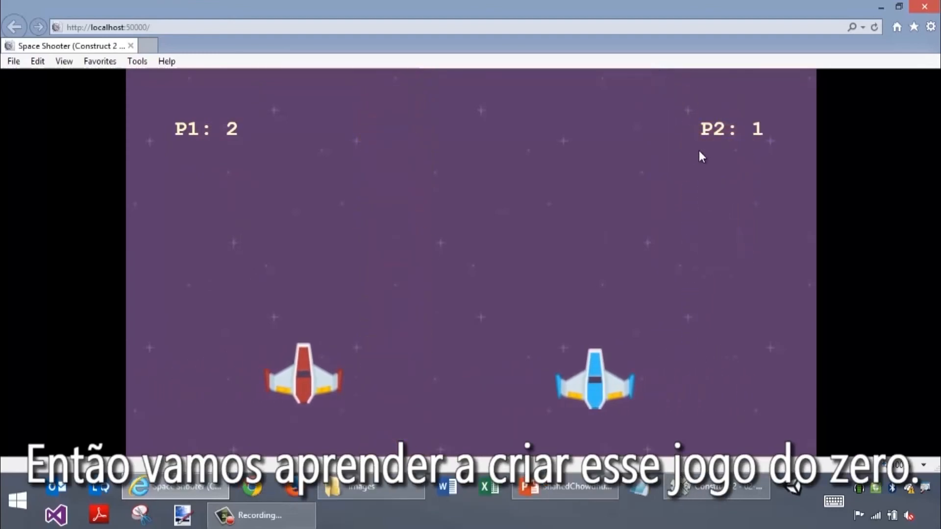
Step: Close the game preview and the 02-space-shooter-with-rocks.capx project
left_click(938, 6)
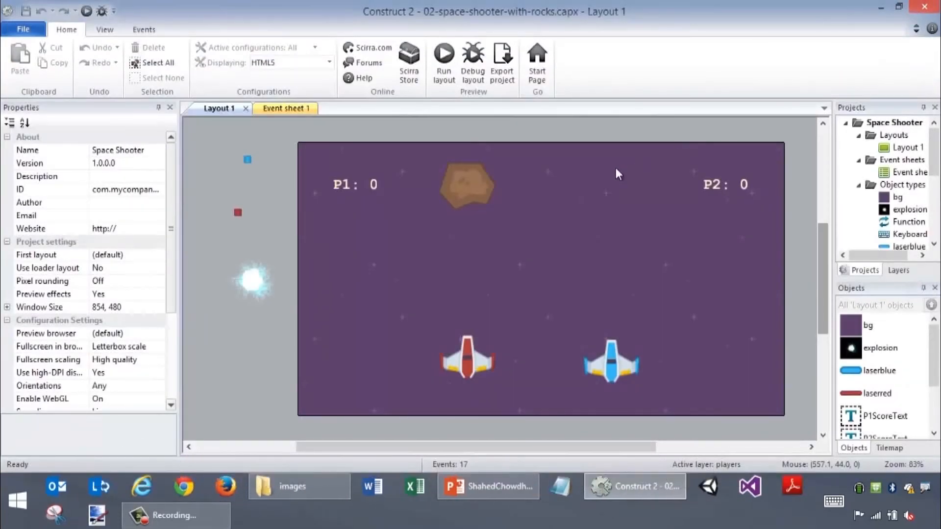
left_click(541, 7)
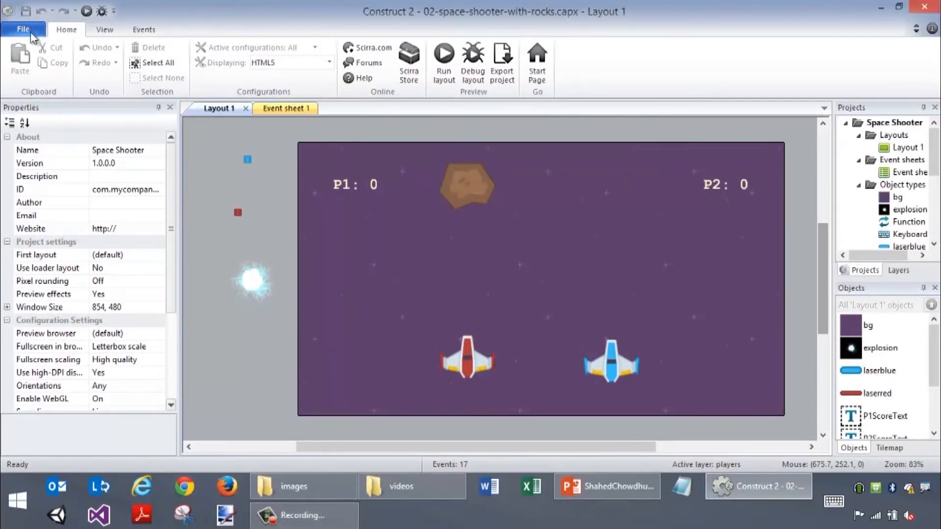
left_click(24, 29)
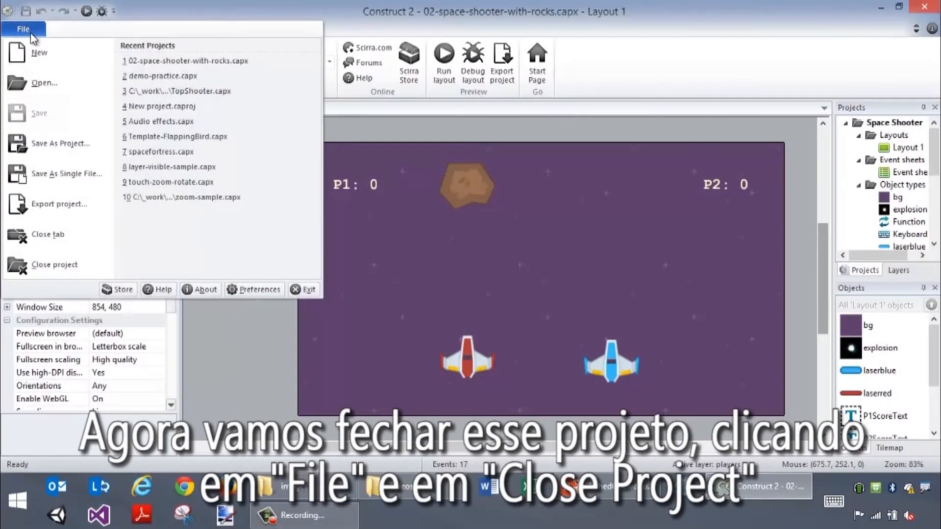
left_click(81, 270)
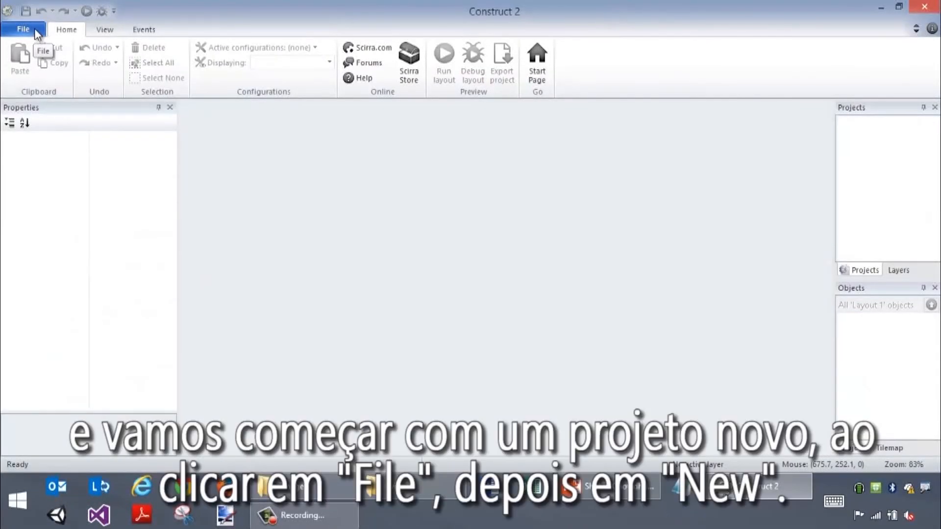
Step: Create a new project from the New empty project template
left_click(34, 28)
left_click(49, 60)
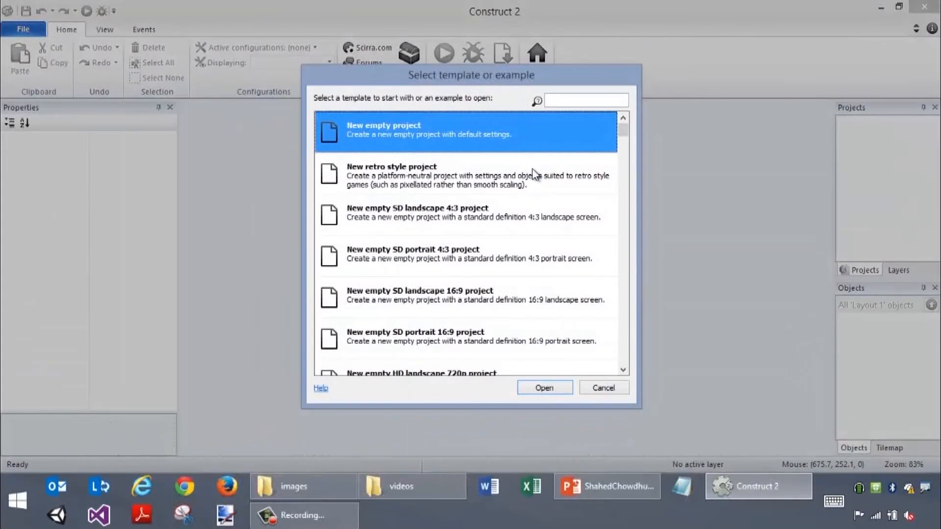
mouse_move(625, 134)
left_mouse_down()
mouse_move(628, 146)
mouse_move(627, 130)
left_mouse_up()
left_click(551, 390)
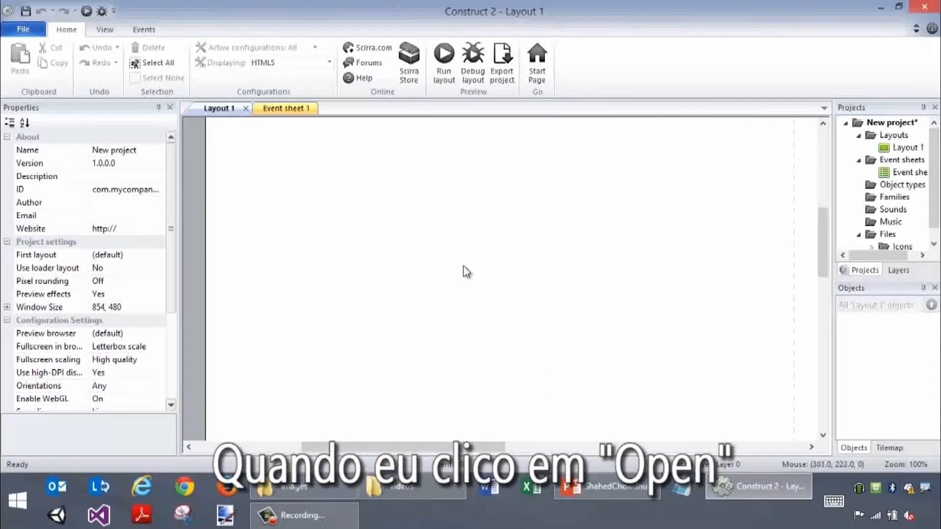
Step: Widen the project tree until its entry names fit in full, and select Layout 1
left_click(453, 242)
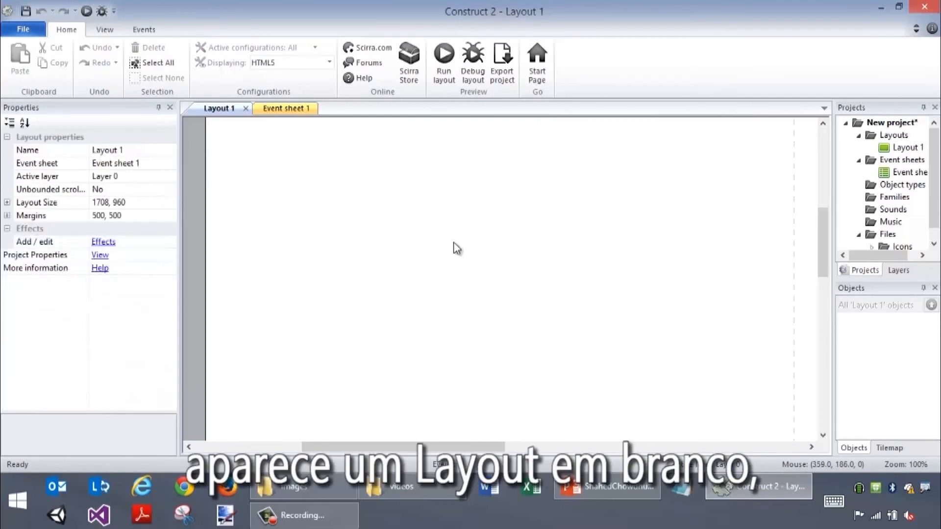
scroll(456, 248, "down", 2)
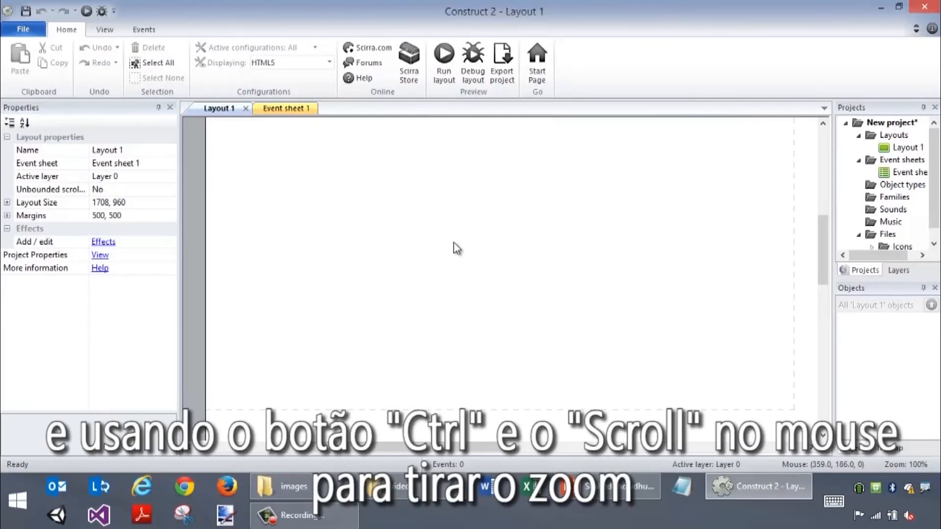
scroll(456, 249, "down", 5, "ctrl")
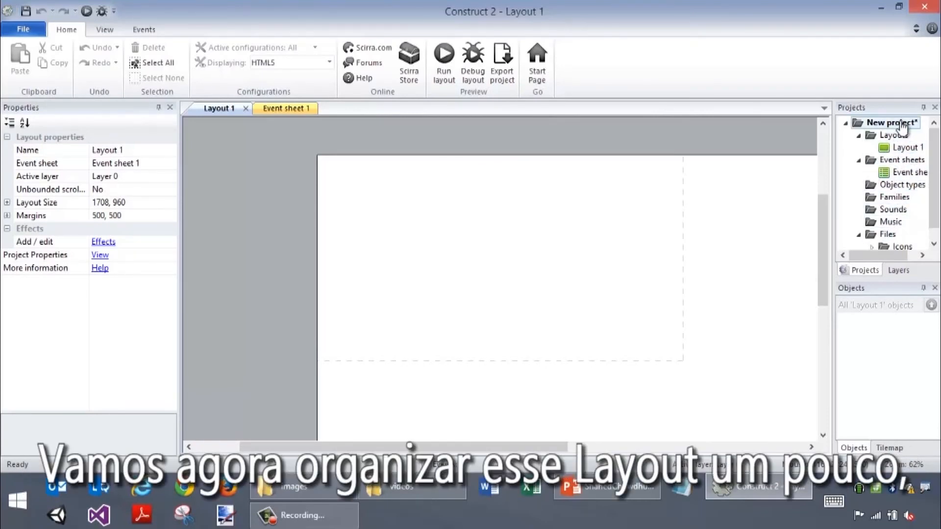
left_click_drag(834, 132, 756, 139)
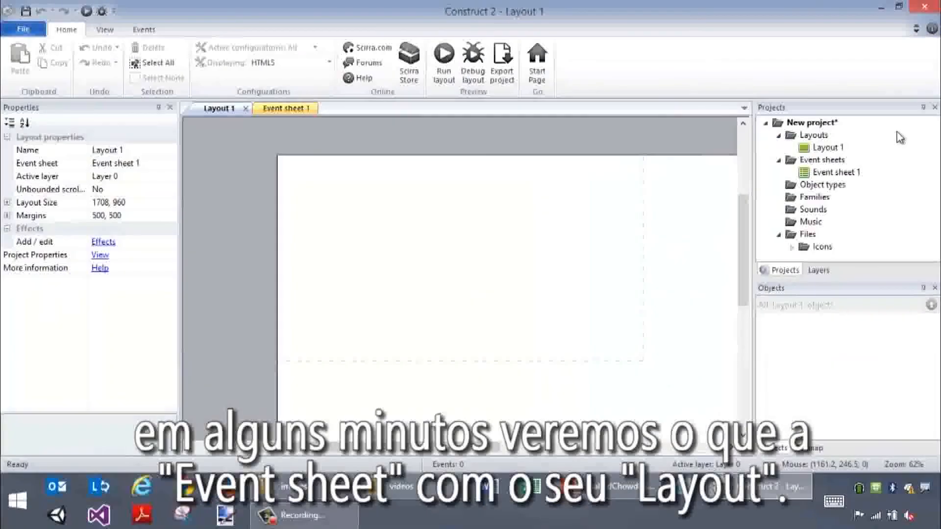
left_click(705, 171)
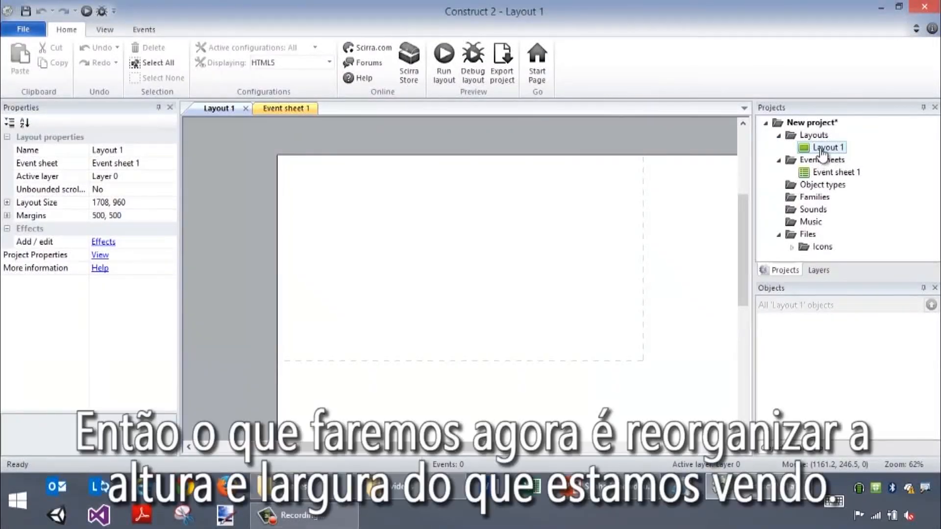
left_click(798, 163)
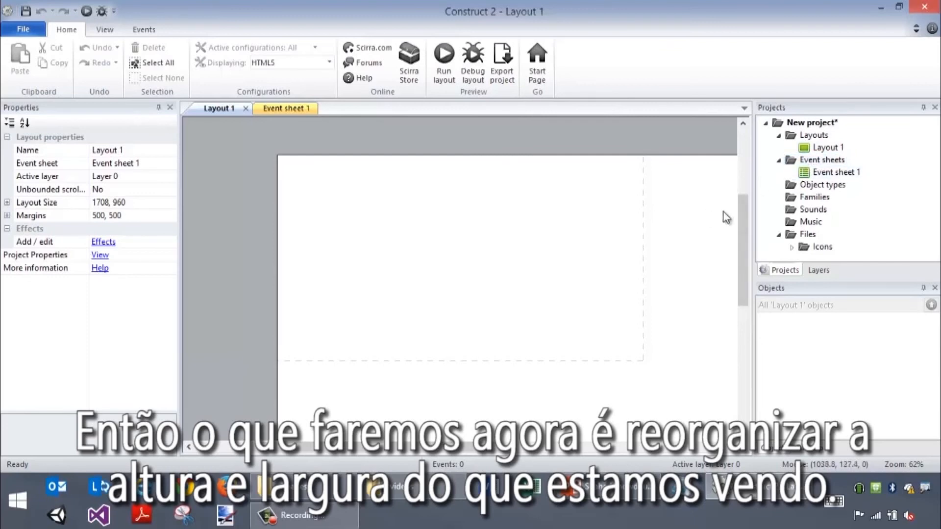
left_click(824, 149)
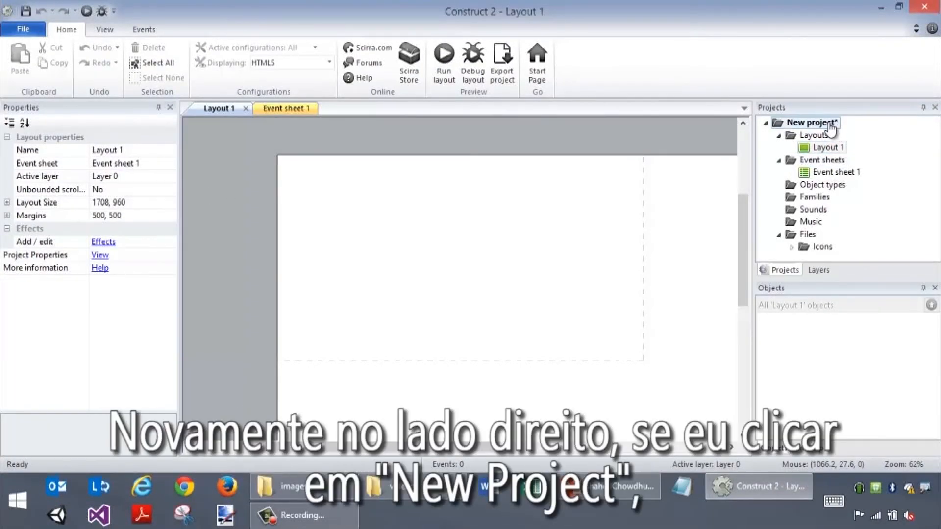
Step: Copy the project's Window Size of 854, 480 into the Layout Size of Layout 1
left_click(811, 122)
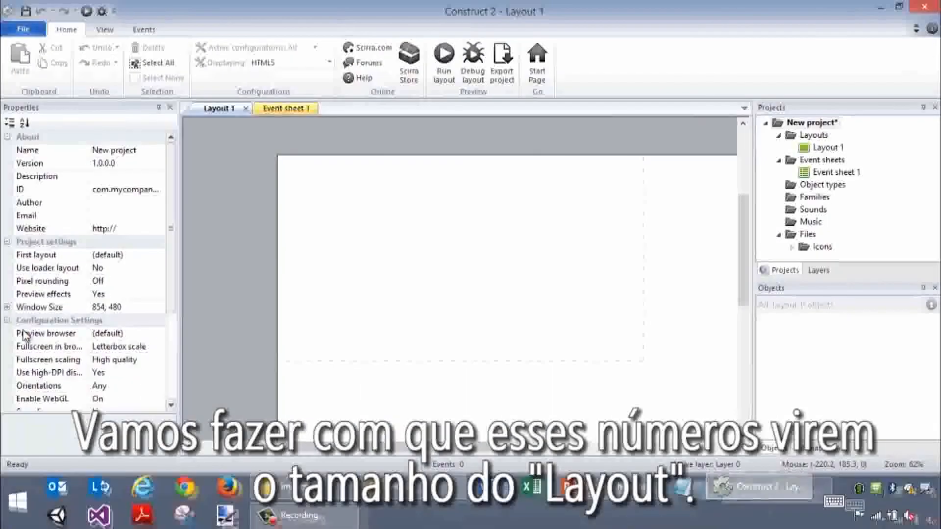
left_click(286, 279)
key("ctrl+c")
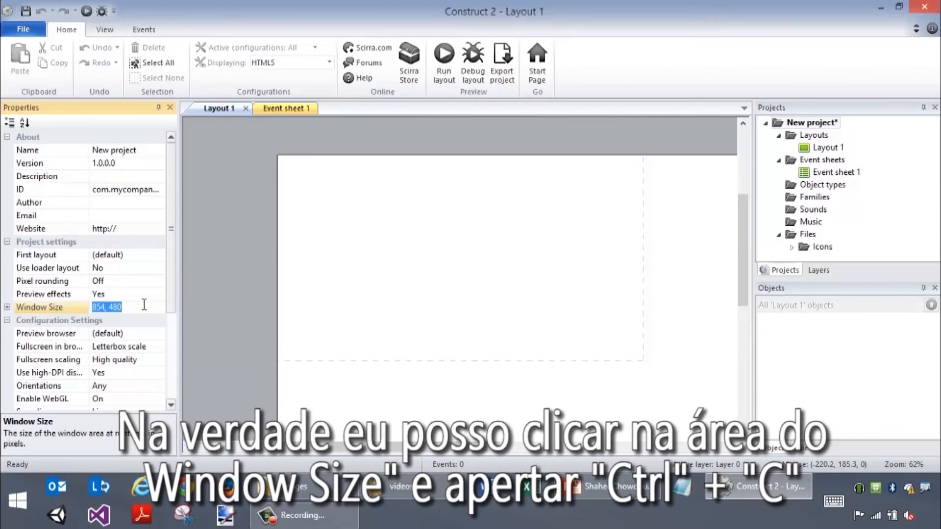
left_click(831, 151)
right_click(828, 149)
left_click(811, 154)
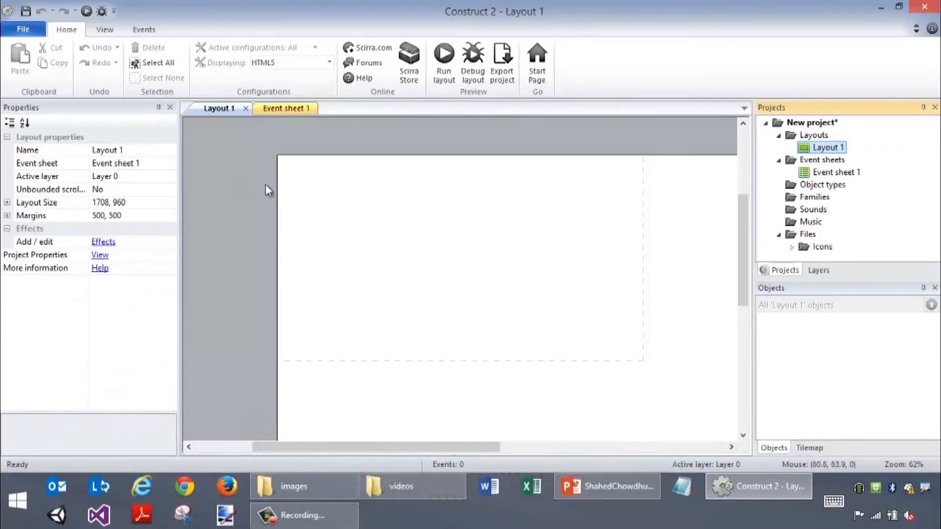
left_click(131, 205)
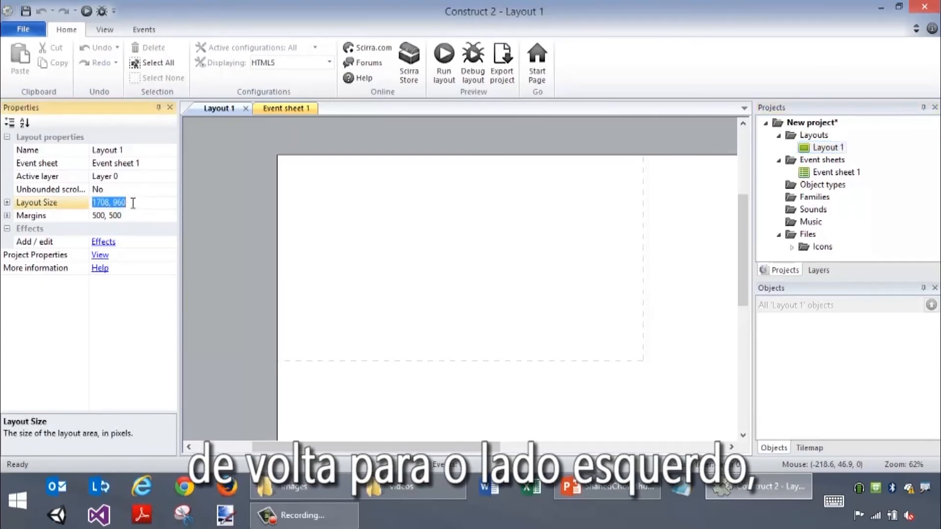
key("ctrl+v")
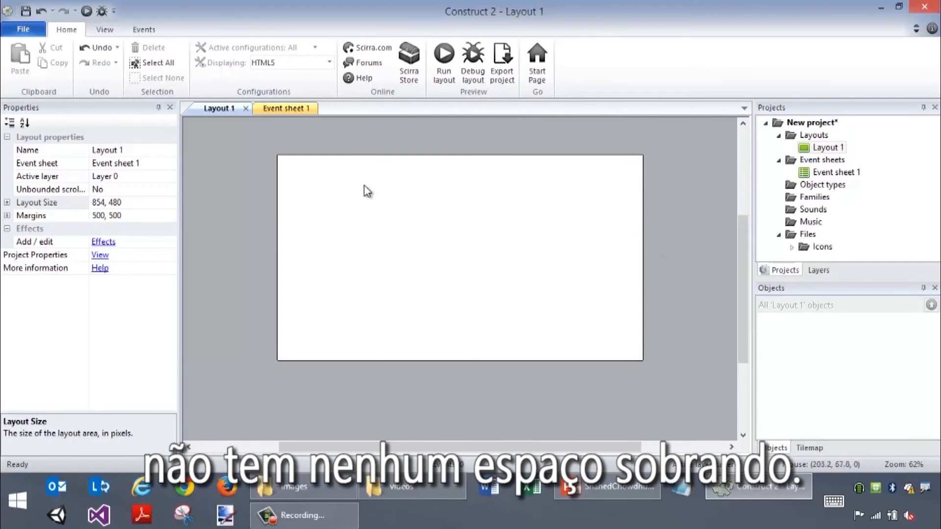
Step: Insert a Tiled Background object named bg and place it on the layout at about 129, 121
right_click(340, 187)
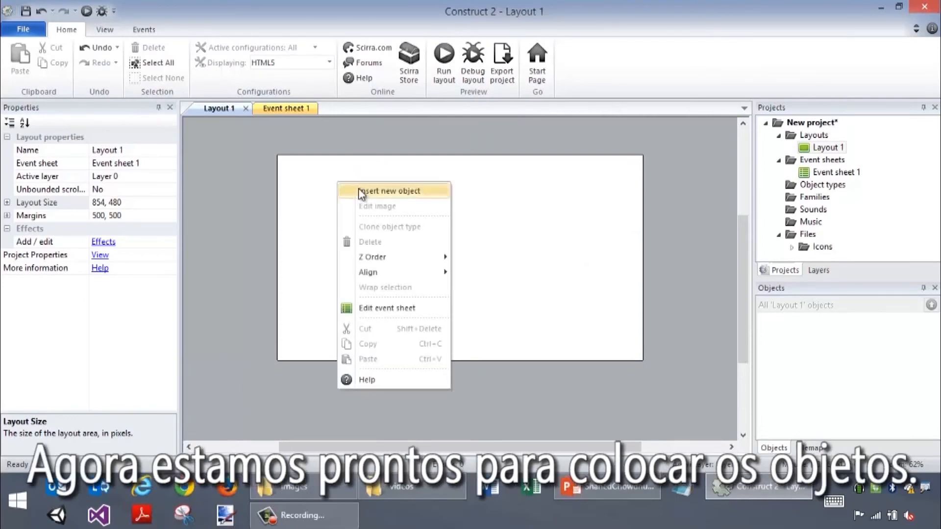
left_click(363, 190)
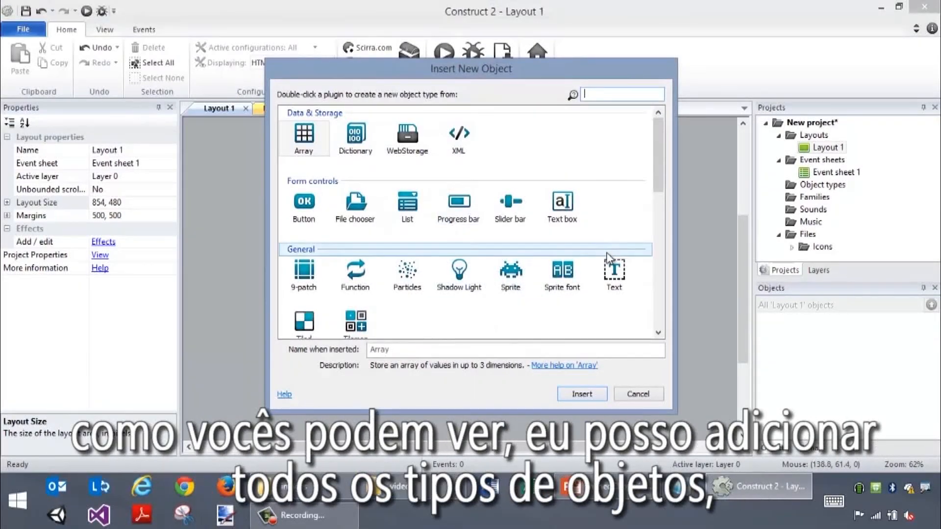
left_click_drag(658, 174, 661, 208)
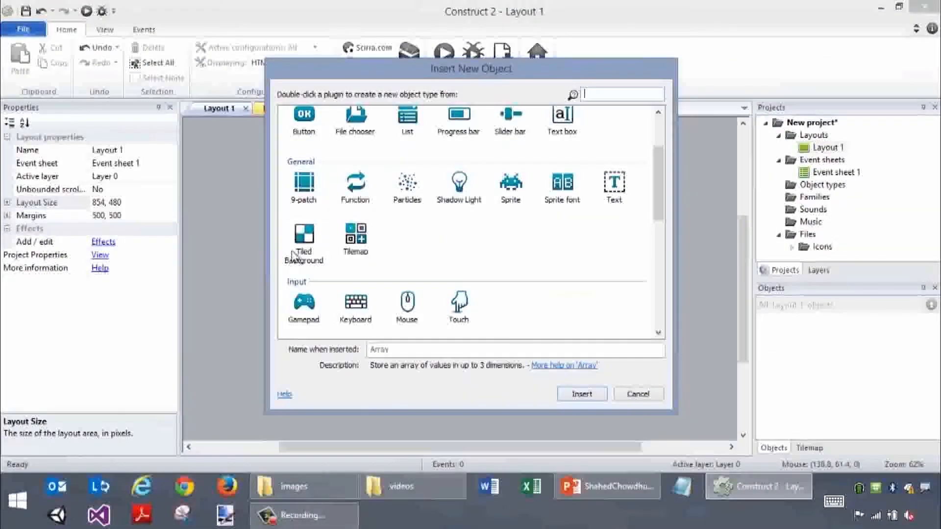
left_click(359, 223)
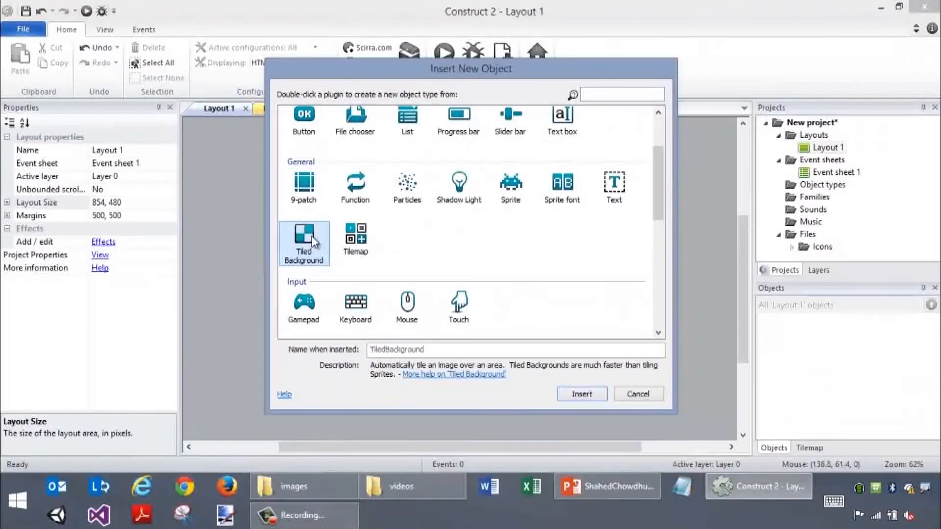
left_click(431, 351)
type("bg")
left_click(579, 395)
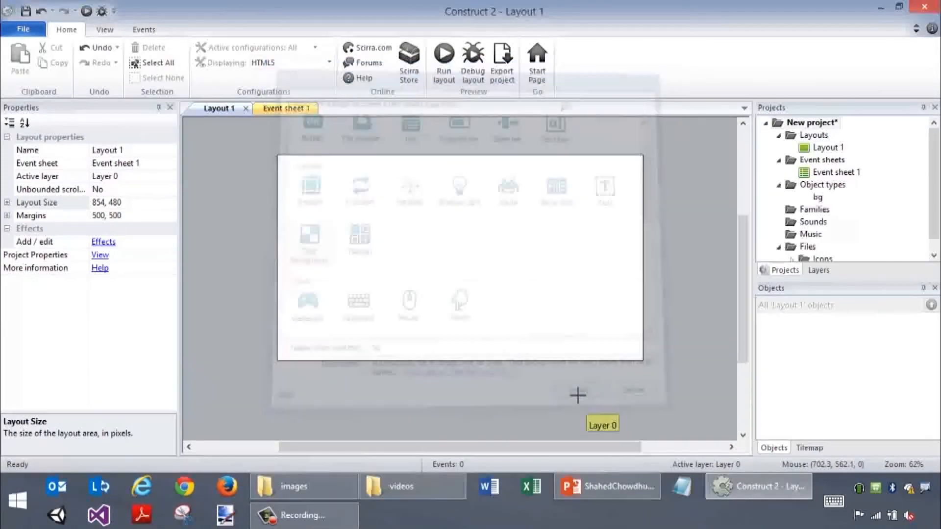
left_click(332, 206)
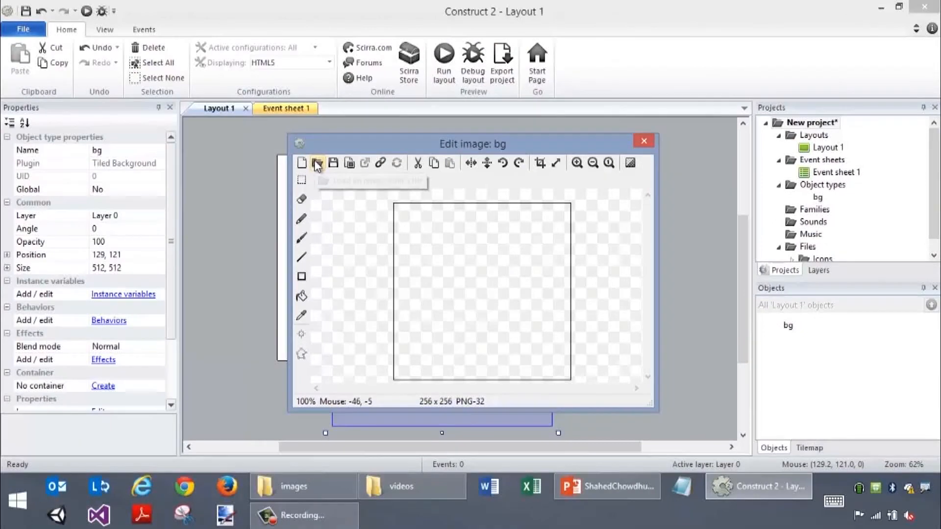
Step: Load purple.png from the images folder as the bg object's image and close the image editor
left_click(317, 165)
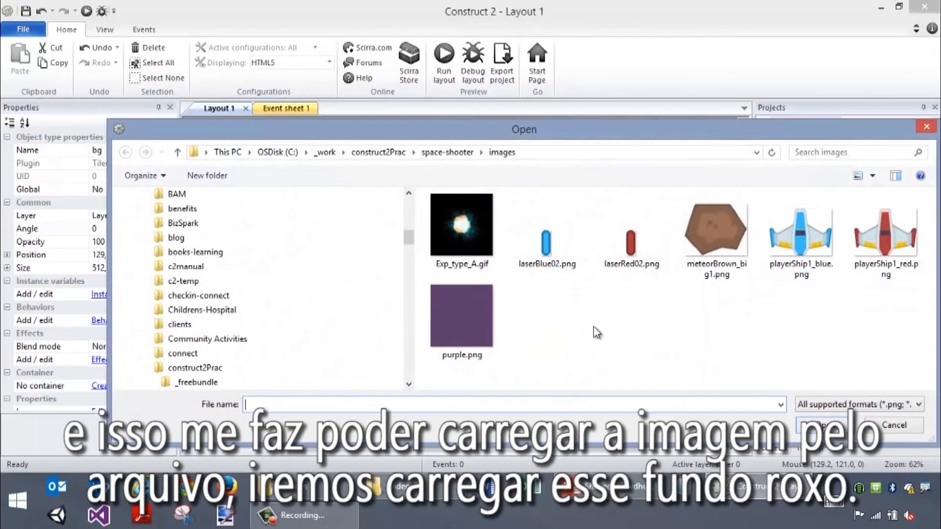
left_click(475, 315)
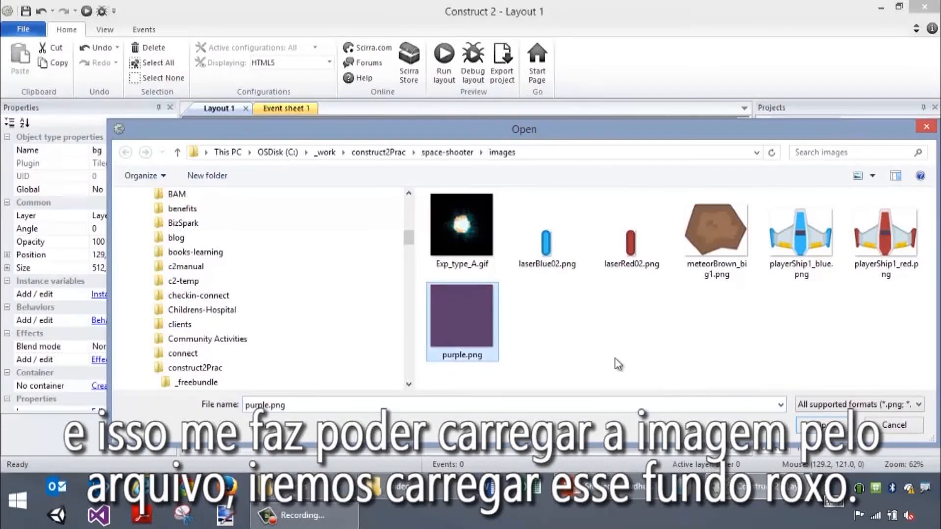
left_click(825, 426)
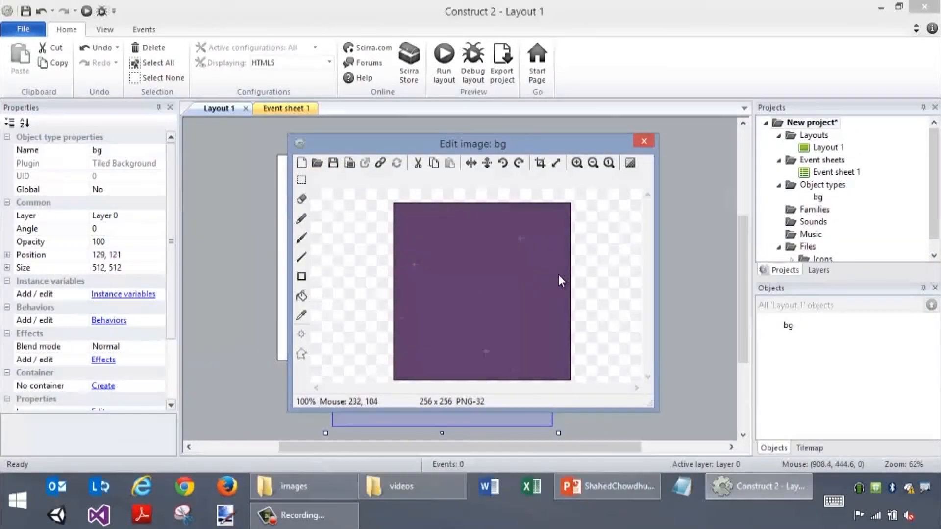
left_click(644, 139)
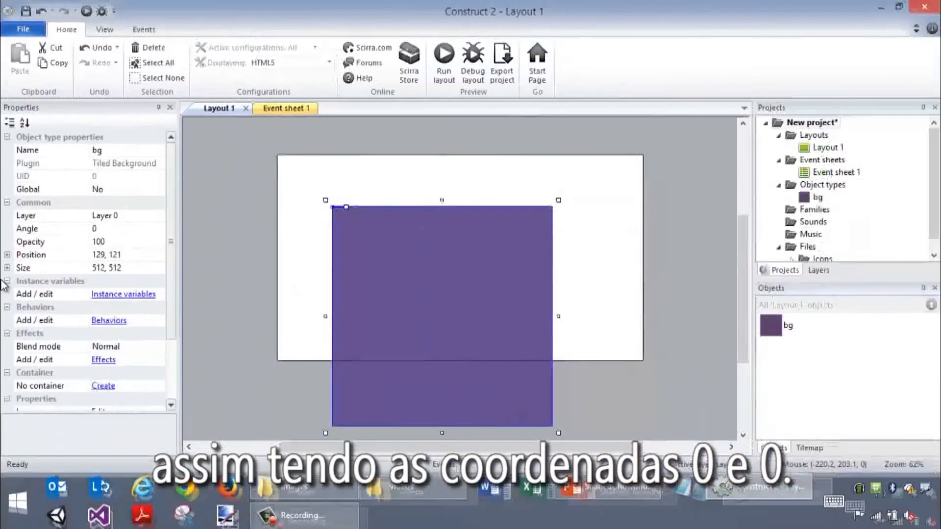
Step: Set the bg object's position to 0, 0 and its size to 854, 480
left_click(114, 254)
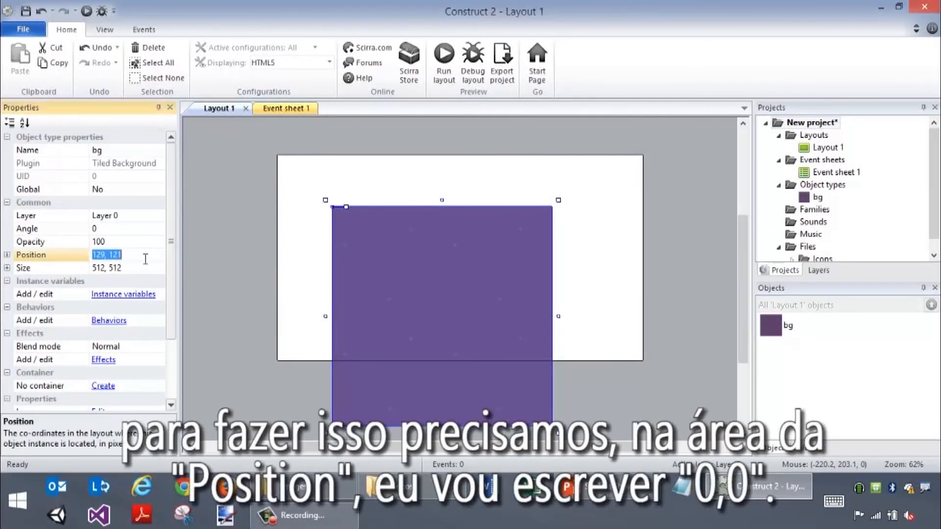
type("0")
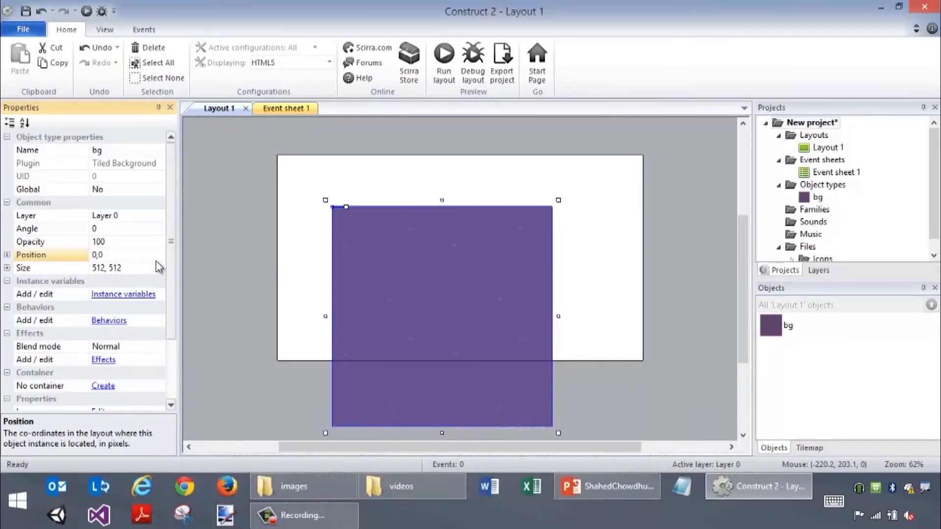
type(", 0")
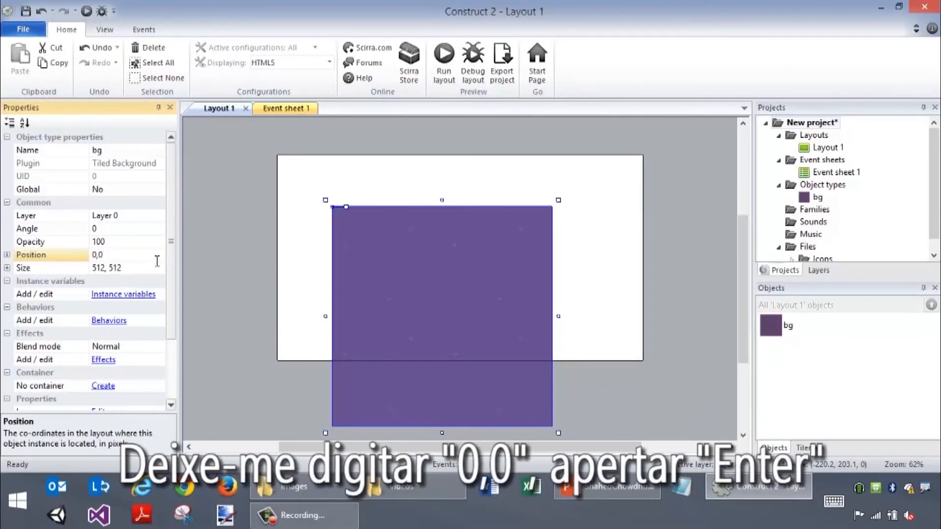
key("Return")
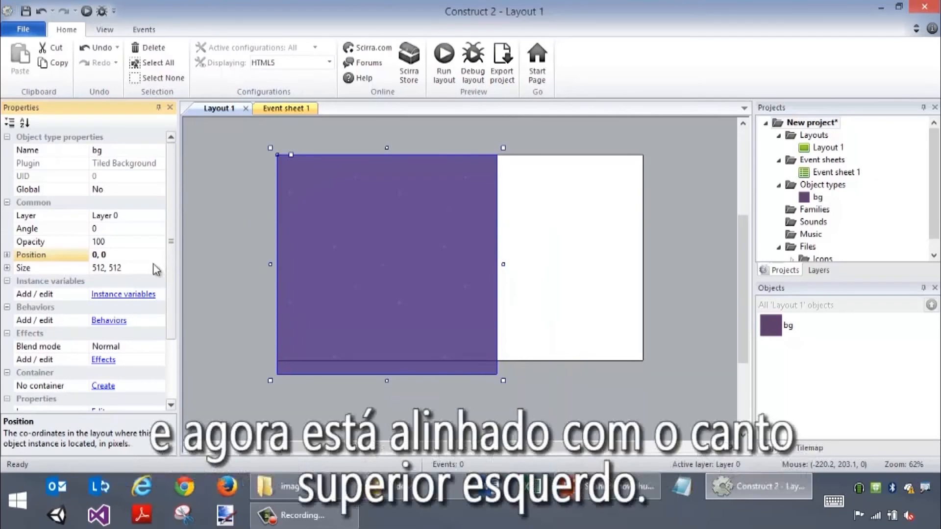
left_click(138, 267)
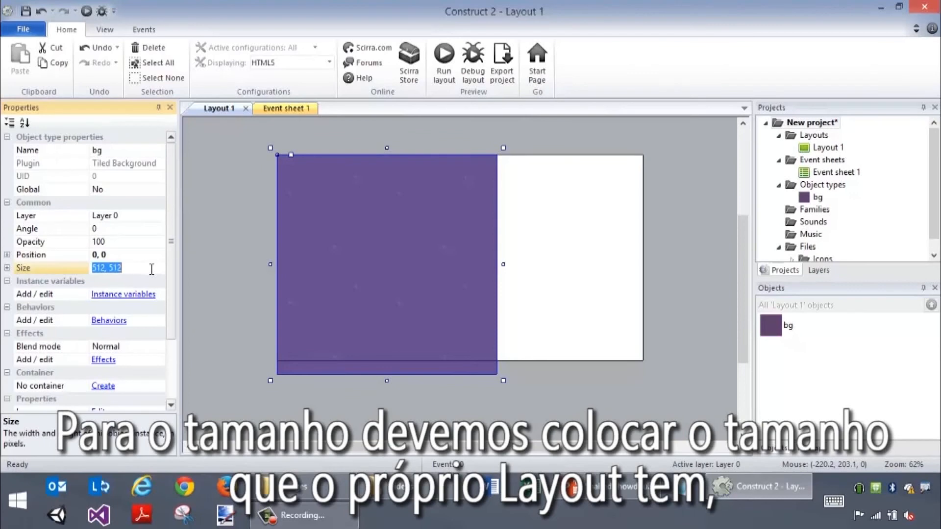
type("854, 480")
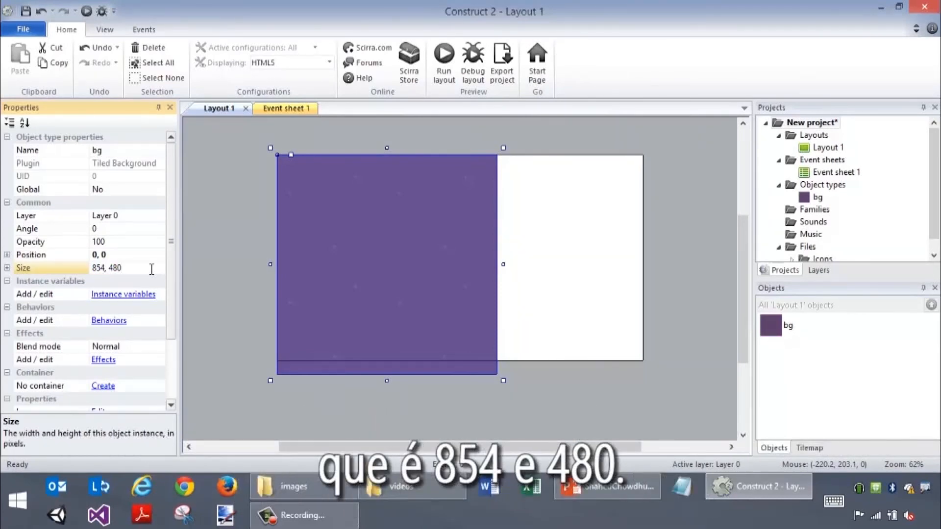
key("Return")
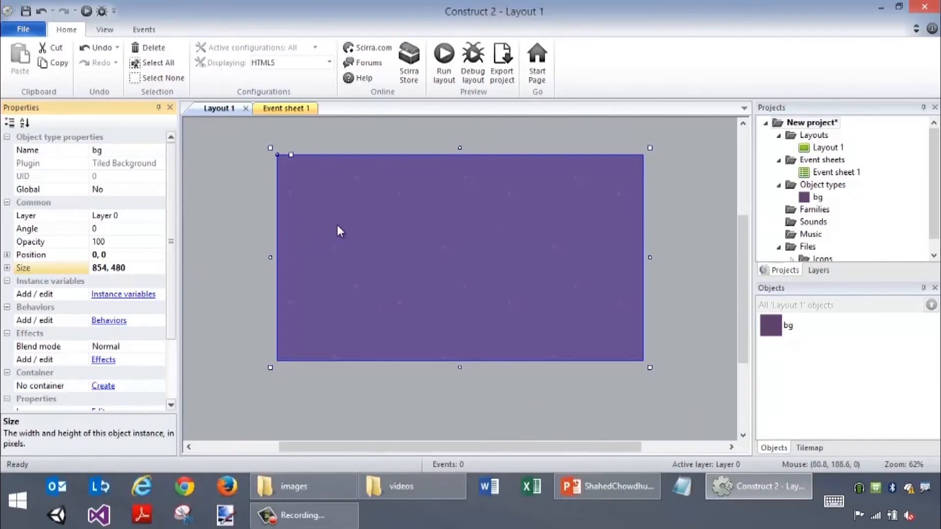
Step: Start inserting another new object on the layout and choose the Sprite type
right_click(357, 187)
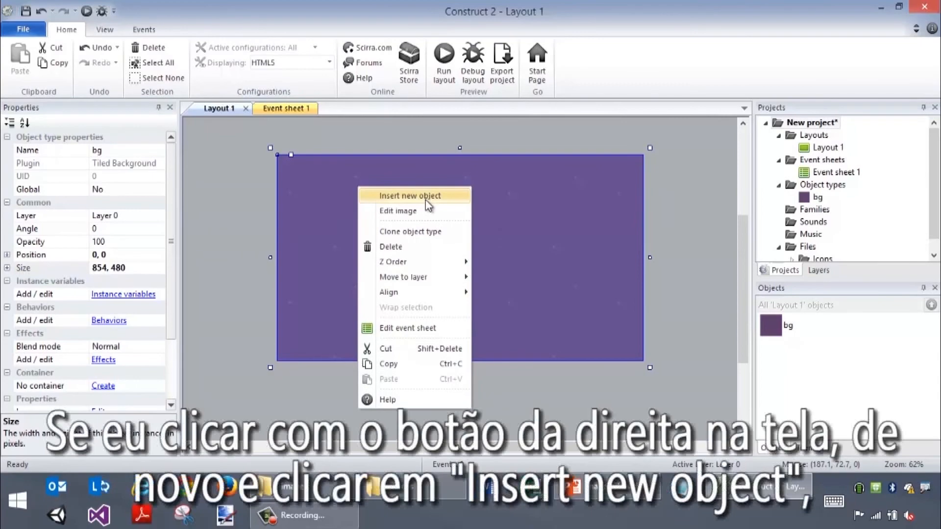
left_click(427, 198)
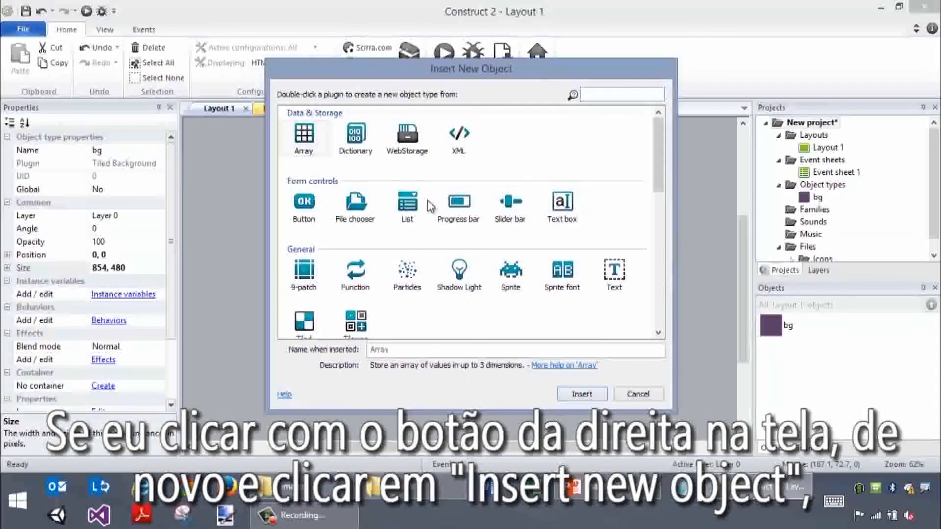
left_click(513, 279)
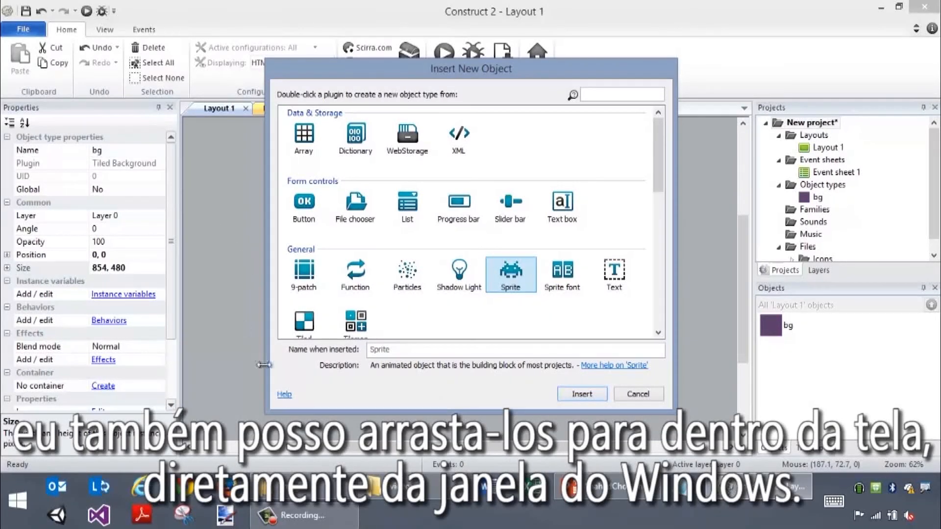
Step: Switch to the File Explorer images folder, view its image files beside the project window, and return to Construct 2
left_click(309, 492)
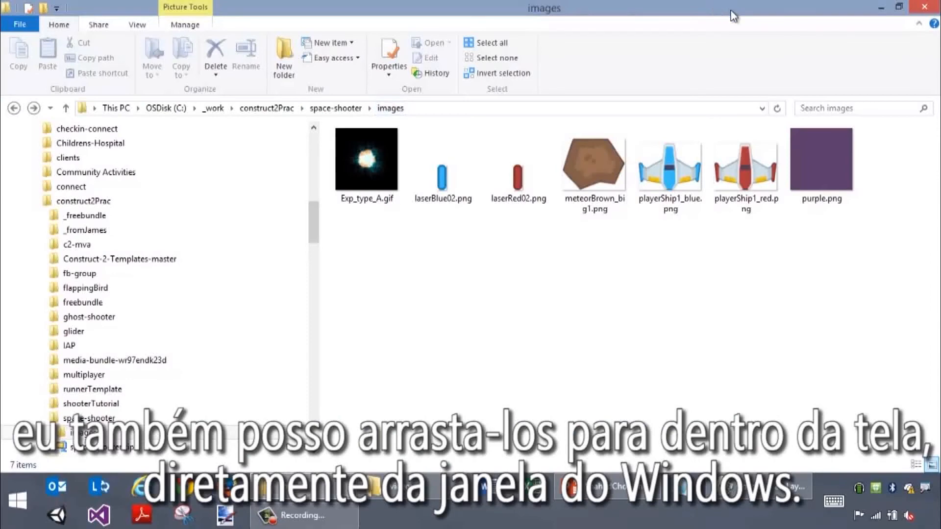
left_click(901, 8)
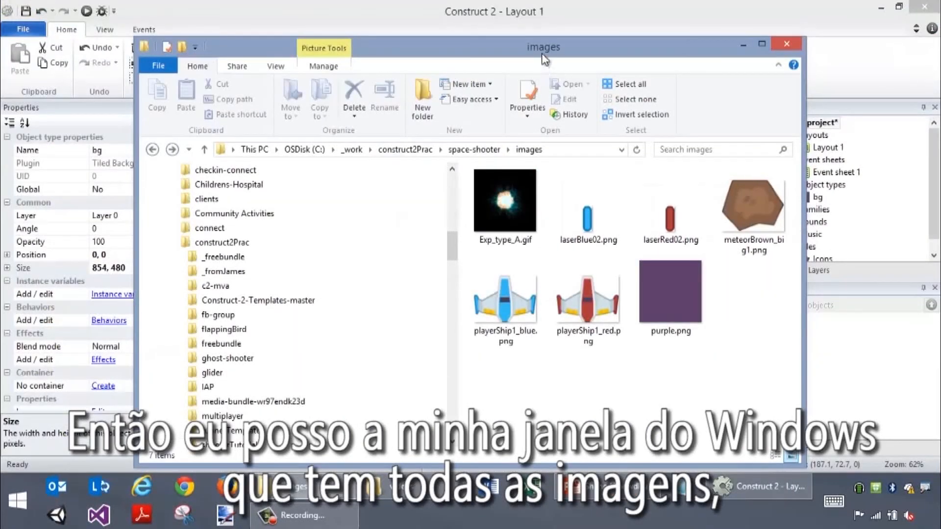
left_click_drag(544, 54, 762, 55)
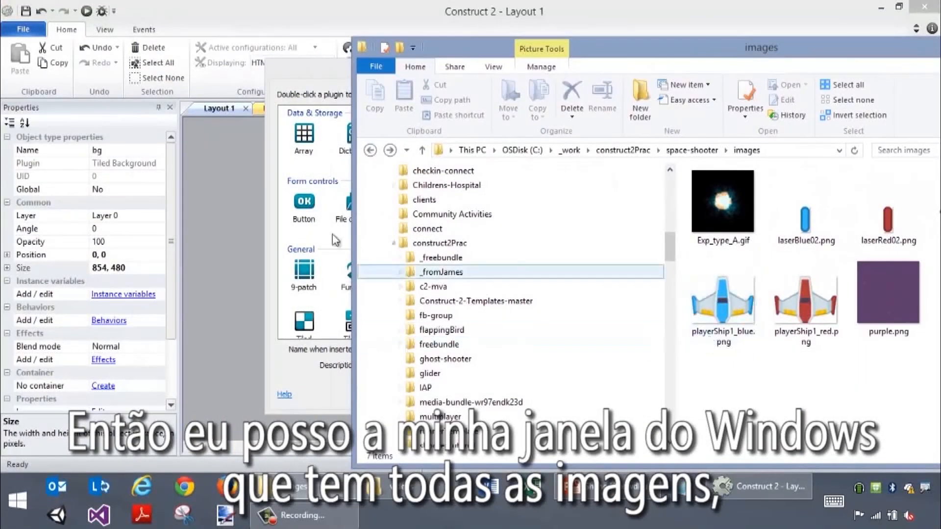
left_click_drag(761, 55, 493, 38)
left_click(694, 31)
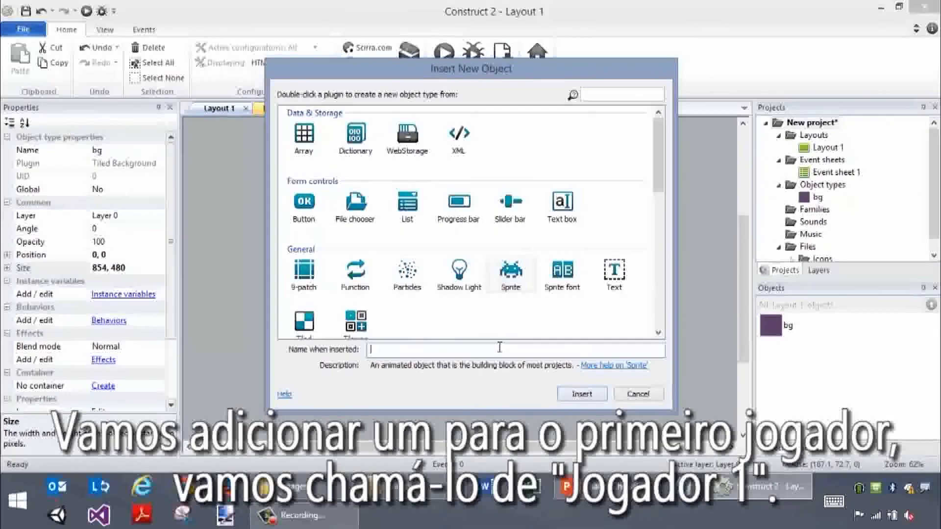
Step: Name the new sprite player1, insert it, and place it on the layout at about 202, 143
type("player1")
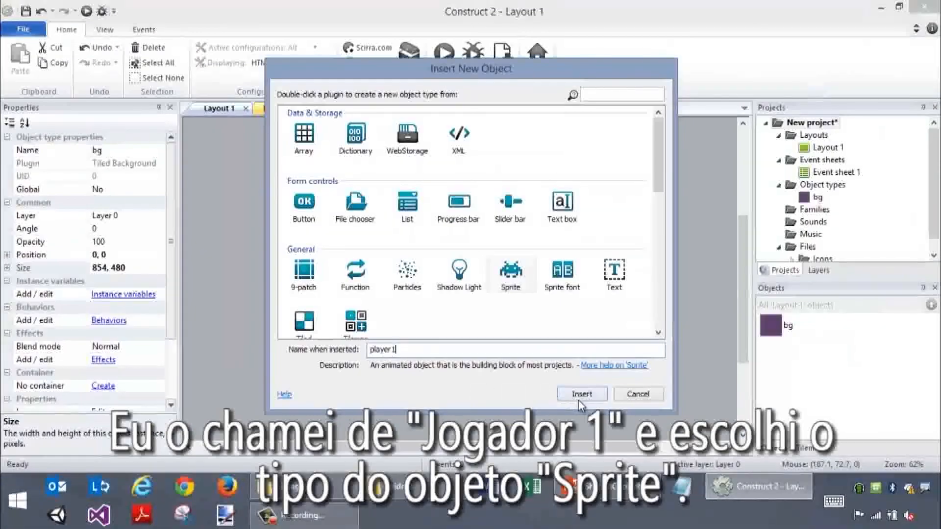
left_click(582, 395)
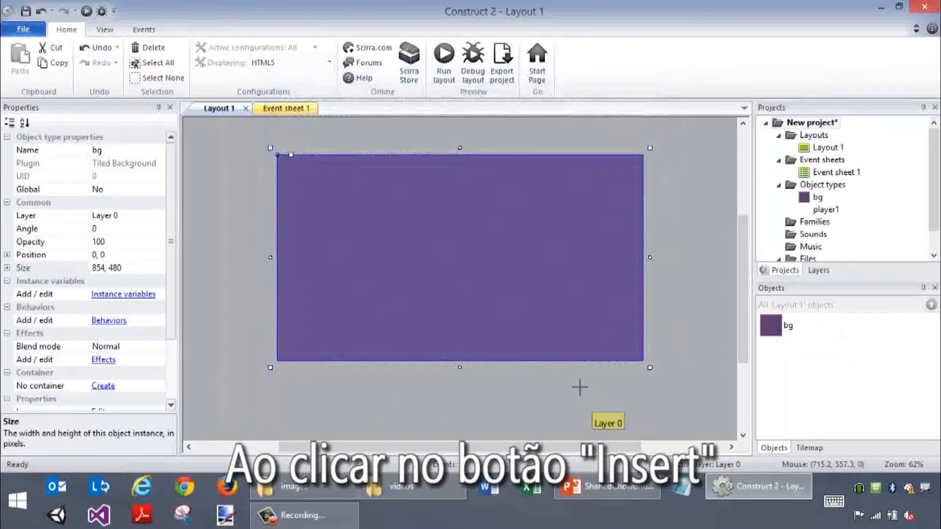
left_click(364, 216)
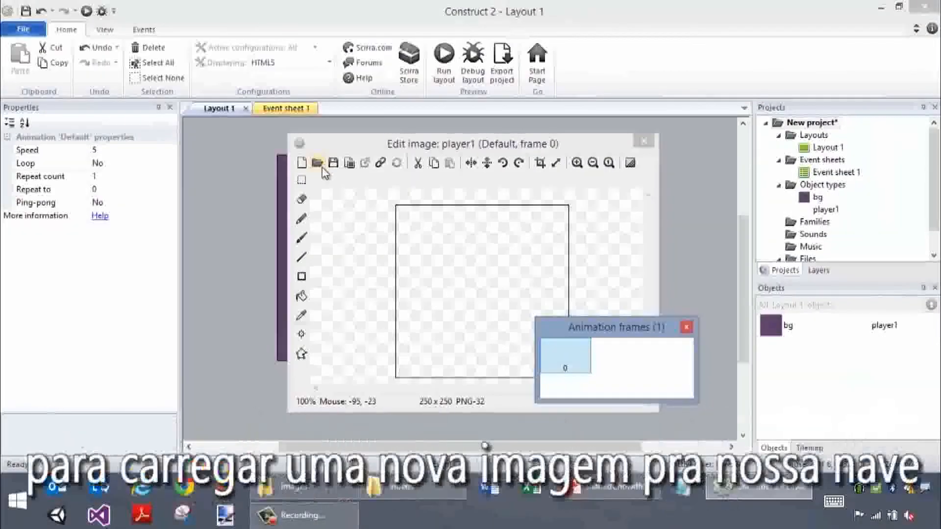
Step: Load playerShip1_red.png as the player1 sprite's image and close the image editor
left_click(319, 164)
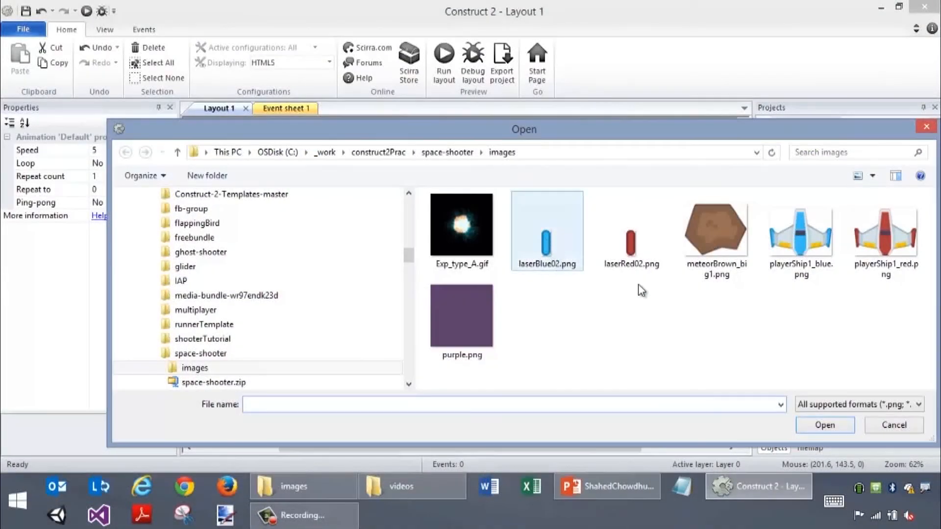
left_click(885, 233)
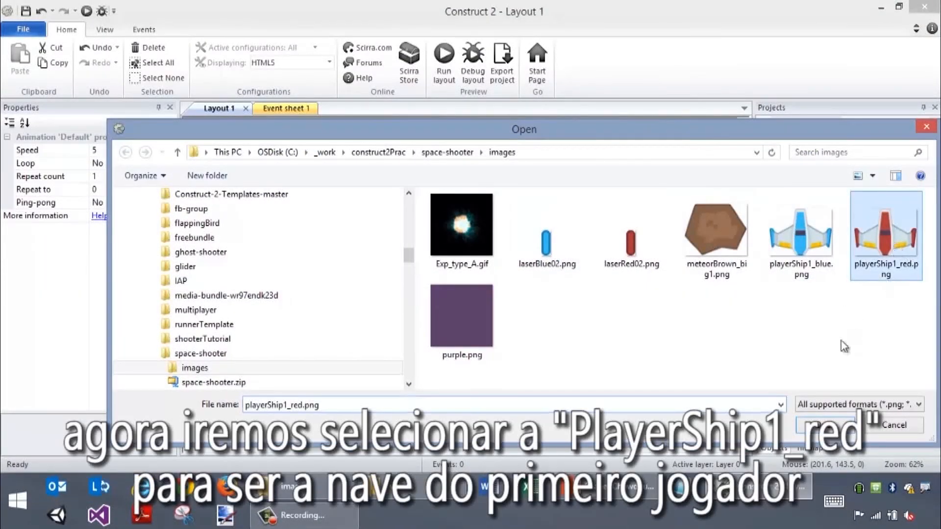
left_click(829, 425)
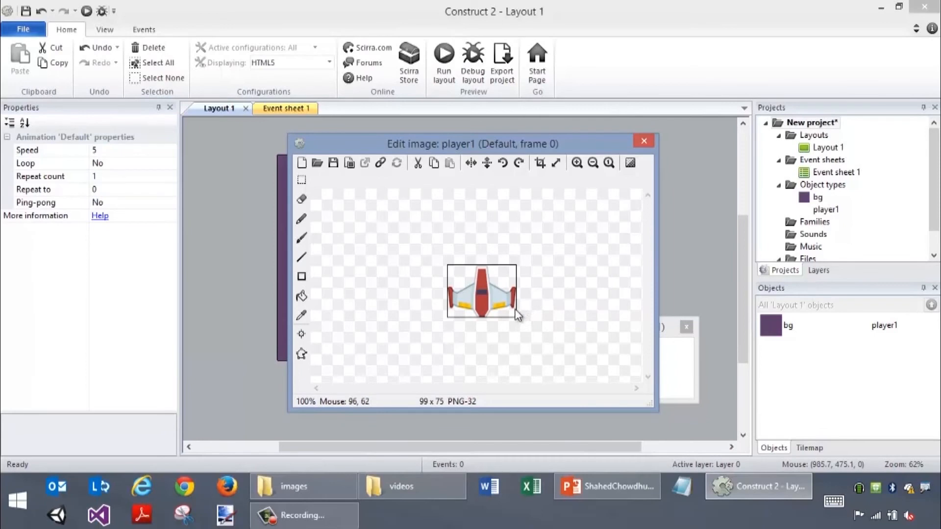
left_click(641, 142)
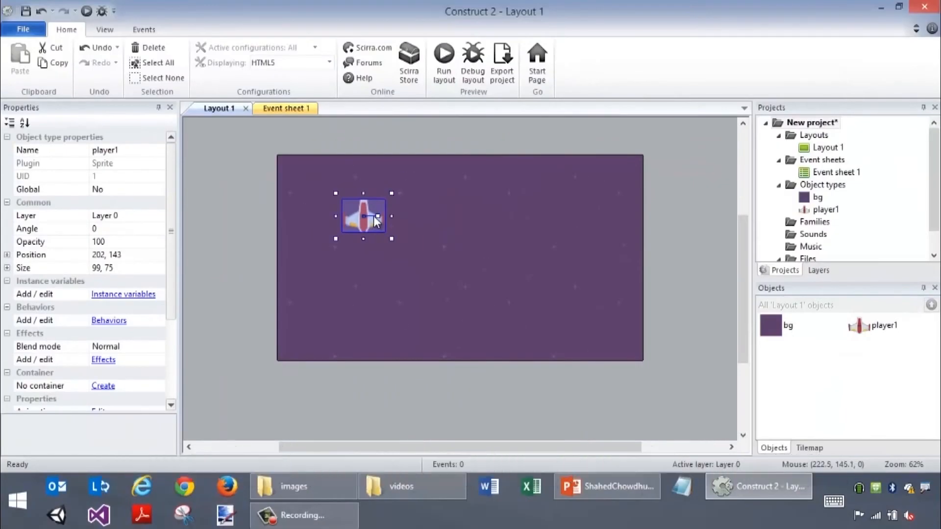
Step: Reopen the player1 sprite's image for editing and rotate it 90 degrees clockwise so the ship points right
double_click(367, 219)
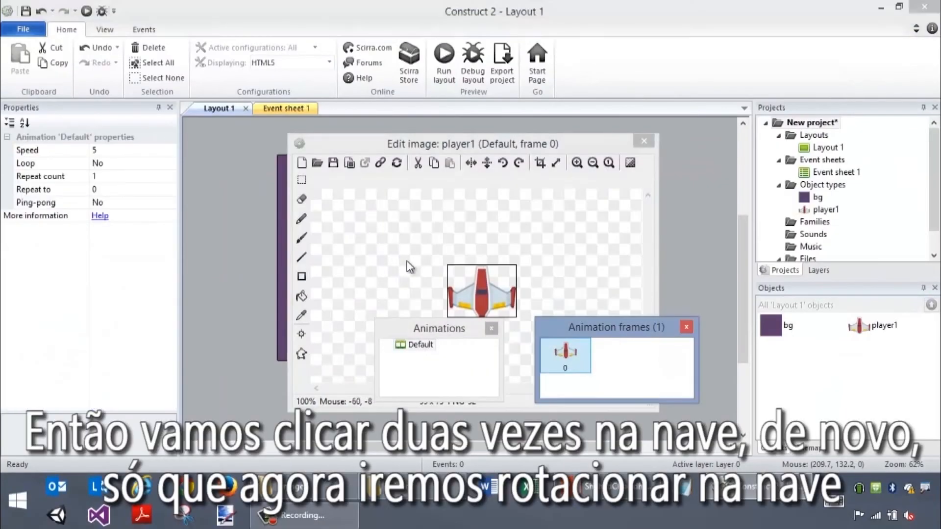
left_click(524, 146)
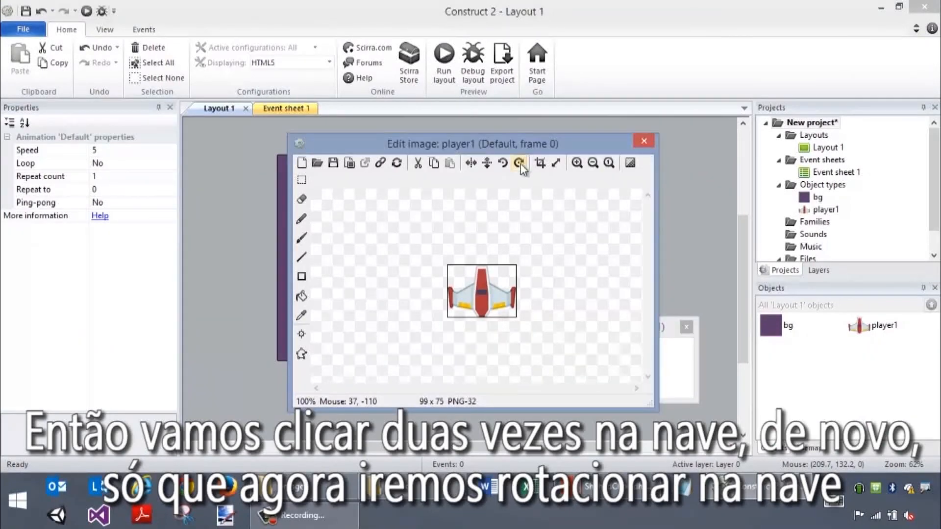
left_click(519, 163)
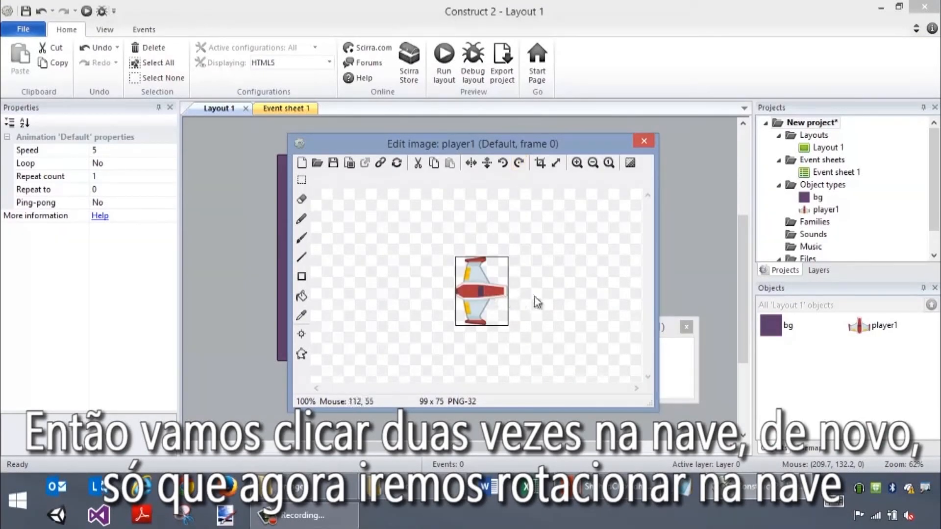
left_click(666, 326)
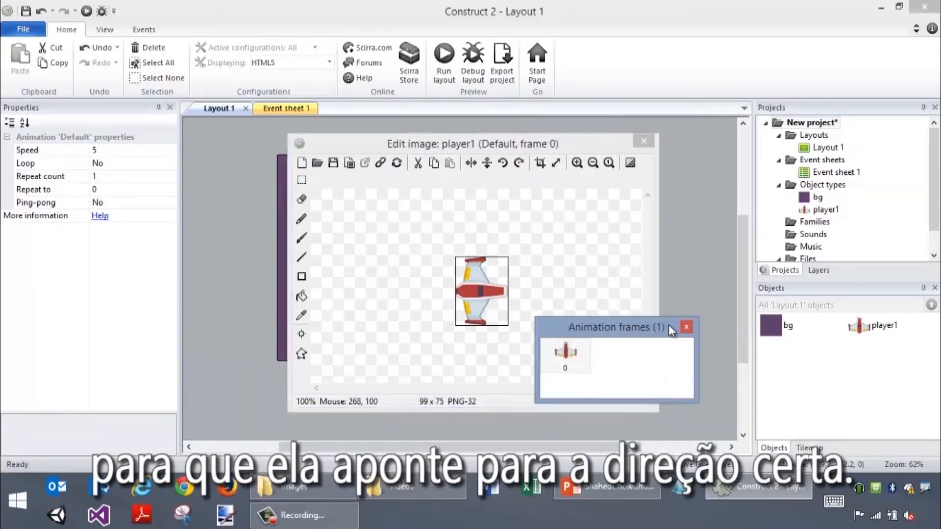
Step: Add an image point at the nose of the player1 ship, at 72, 50, and close the image editor
left_click_drag(507, 144, 540, 78)
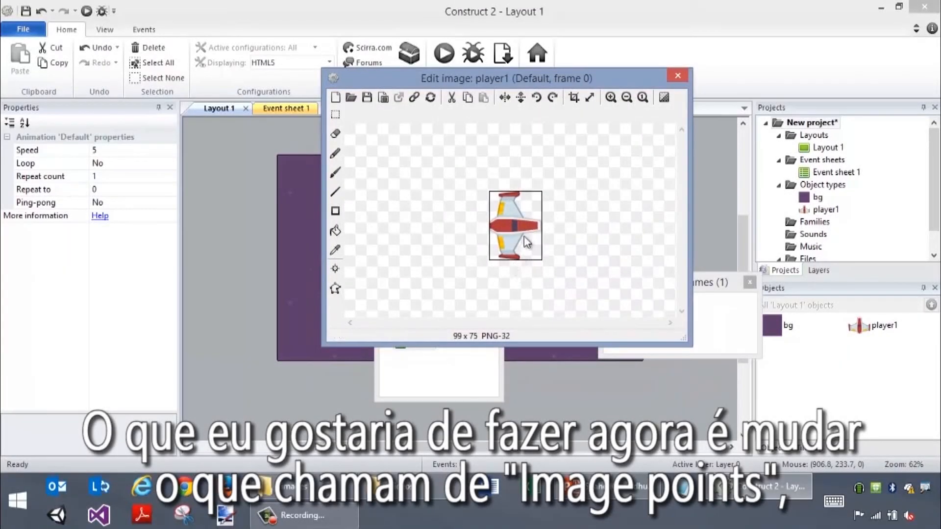
left_click(458, 376)
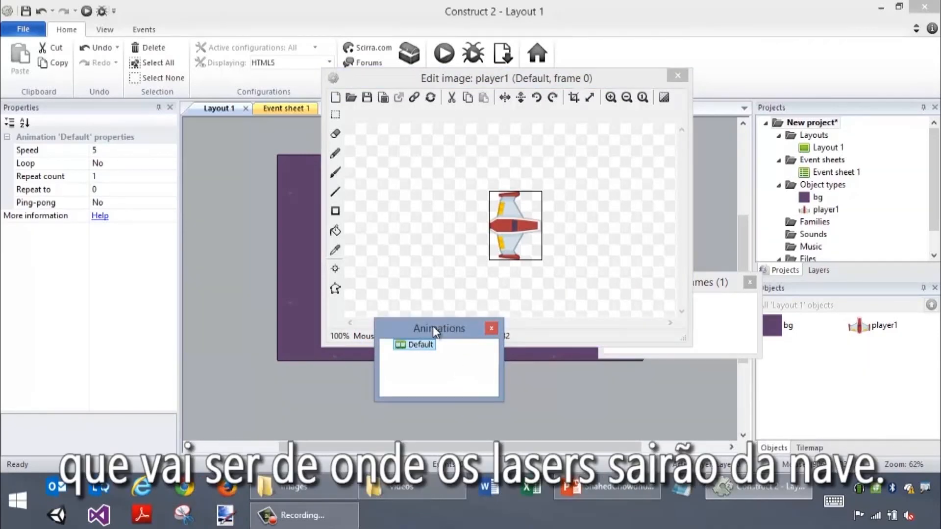
left_click_drag(433, 325, 215, 302)
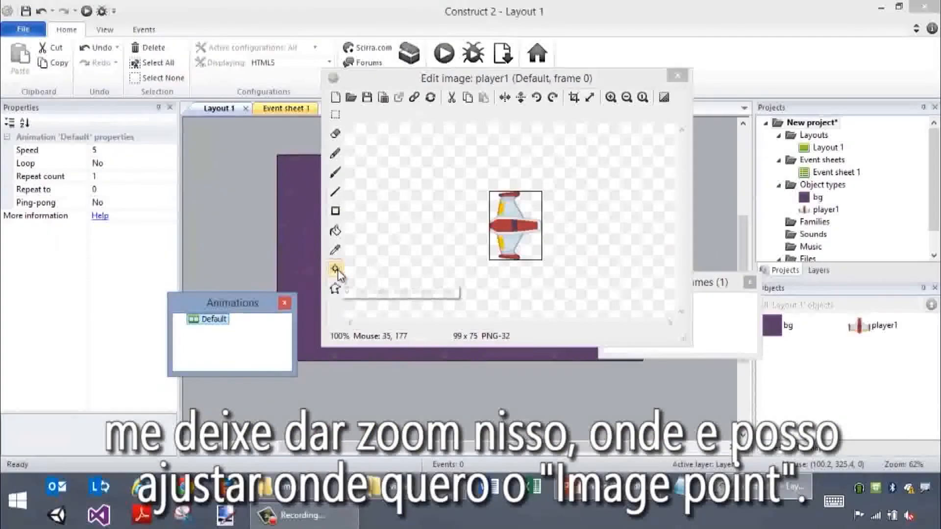
left_click(332, 267)
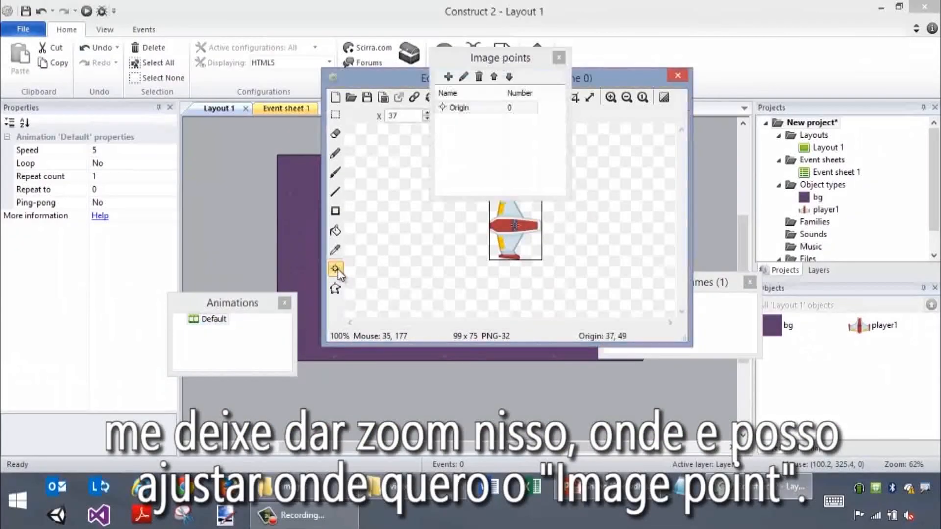
left_click(454, 108)
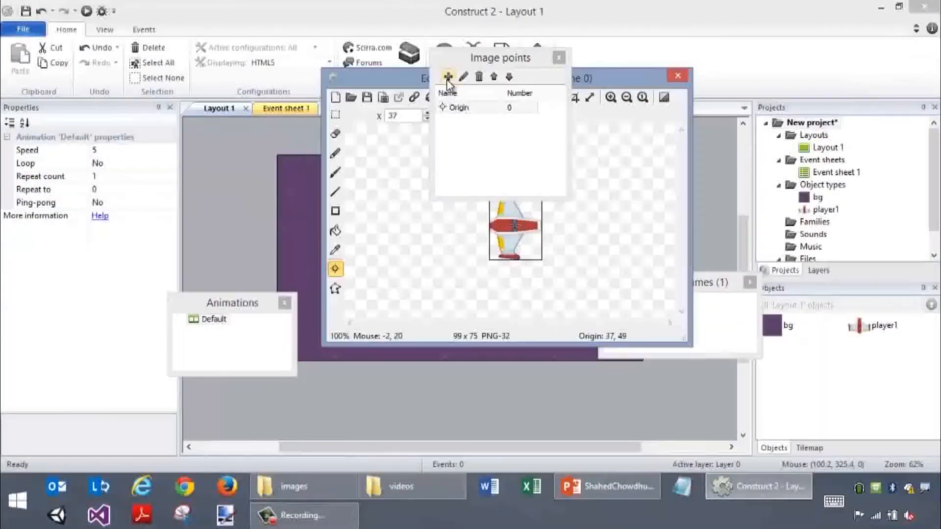
left_click(448, 74)
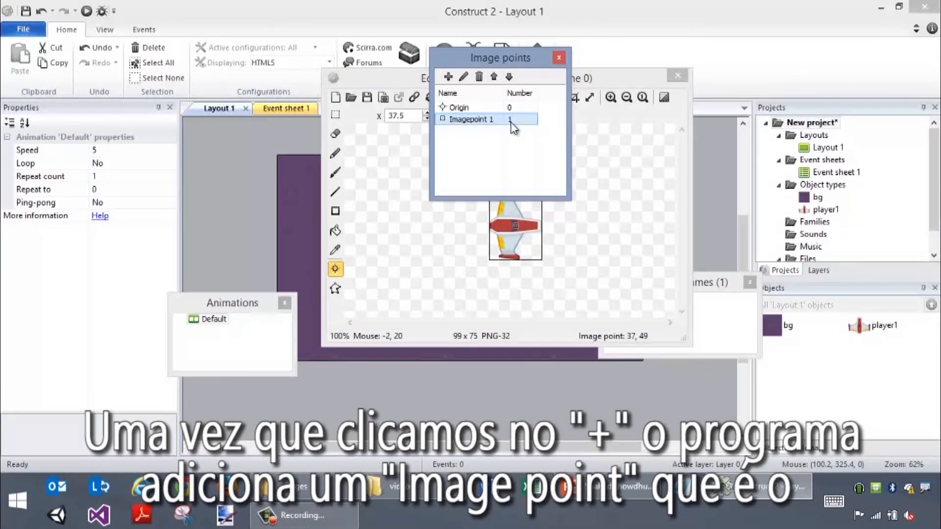
left_click_drag(495, 60, 350, 138)
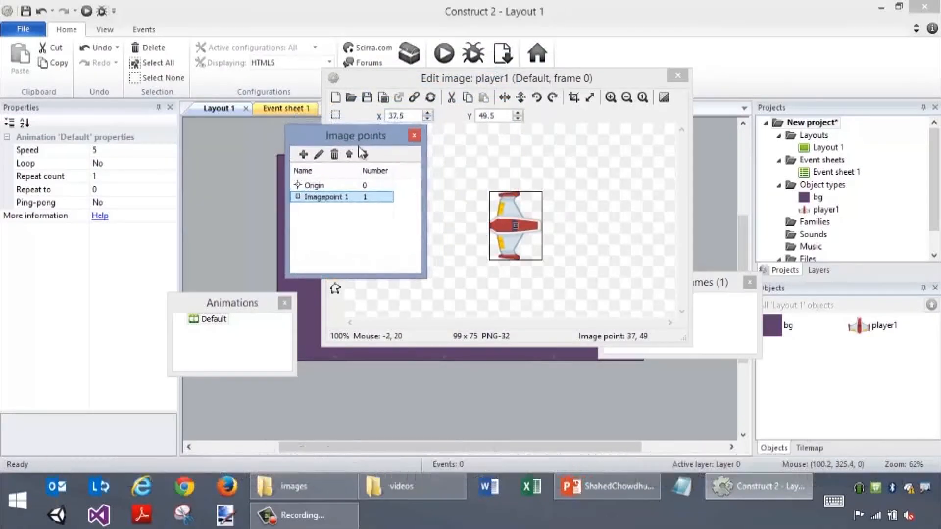
left_click(541, 226)
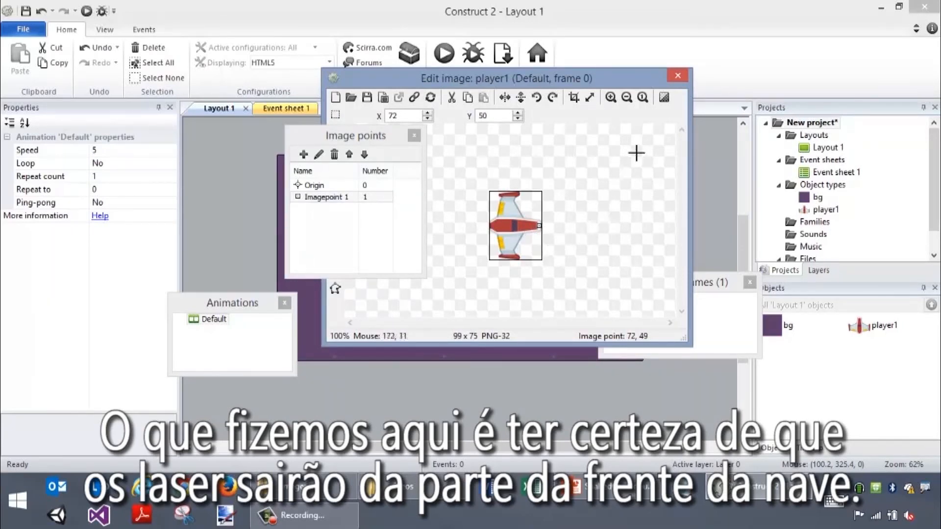
left_click(677, 75)
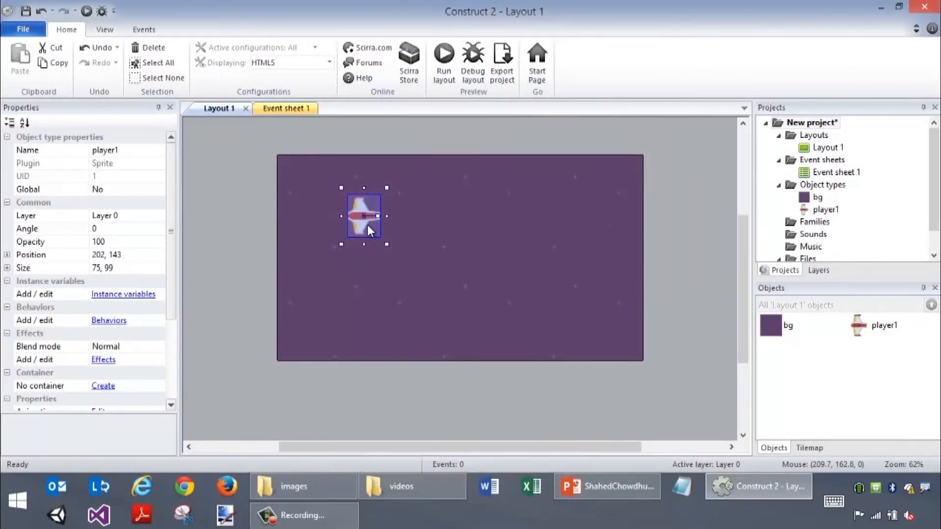
Step: Move player1 to the layout's lower left, about 174, 356, and set its angle to 270
scroll(366, 225, "up", 1, "ctrl")
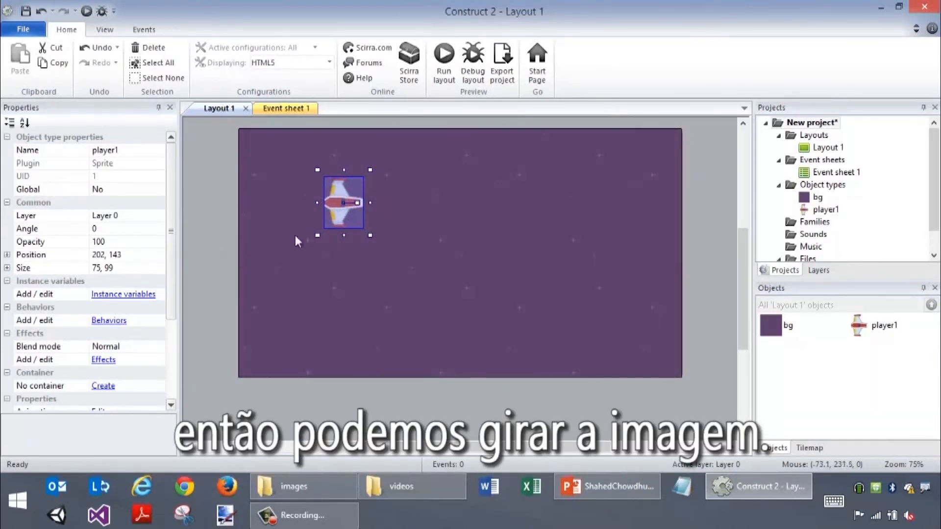
left_click_drag(333, 202, 322, 313)
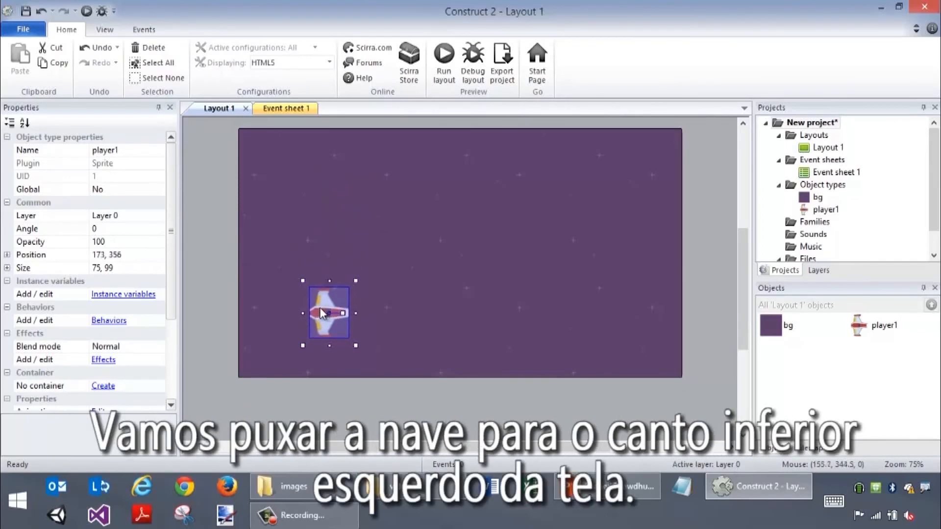
left_click(131, 229)
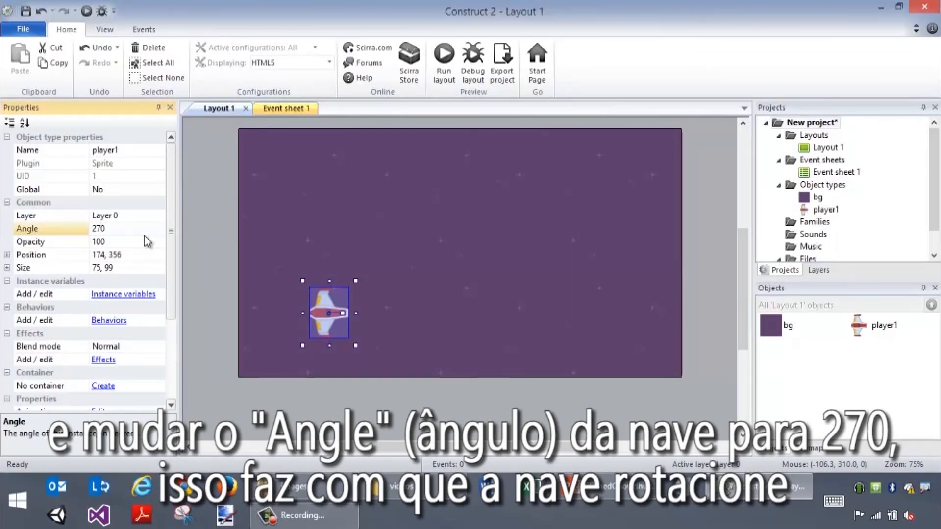
key("Return")
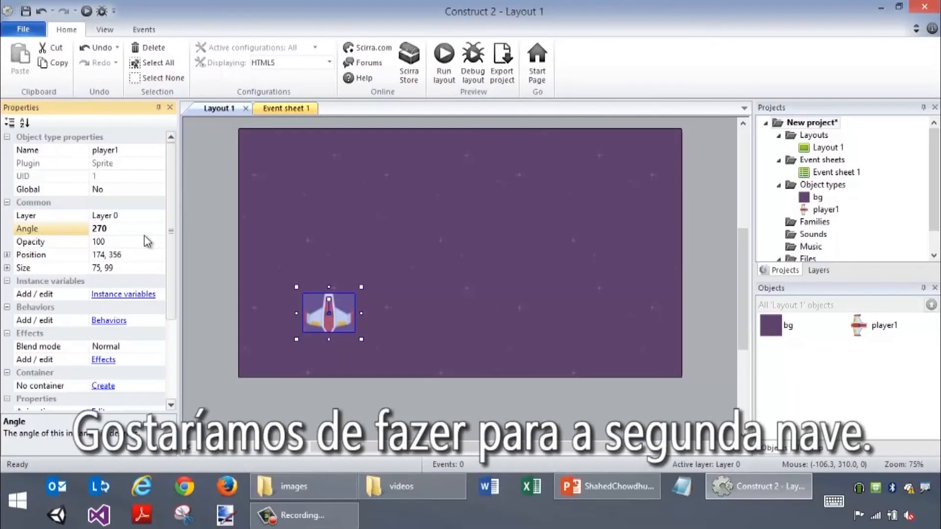
Step: Insert a new sprite named player2 and place it at about 604, 355 in the layout's lower right
right_click(546, 297)
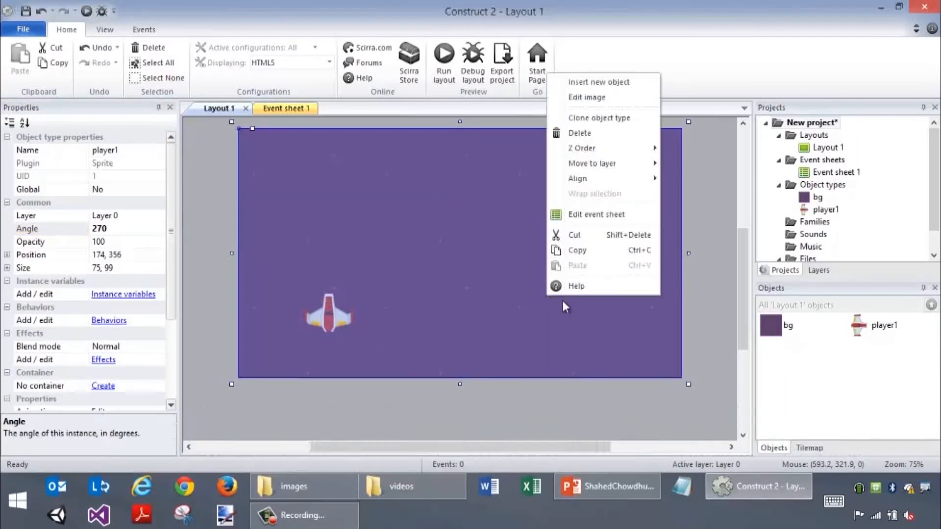
left_click(620, 83)
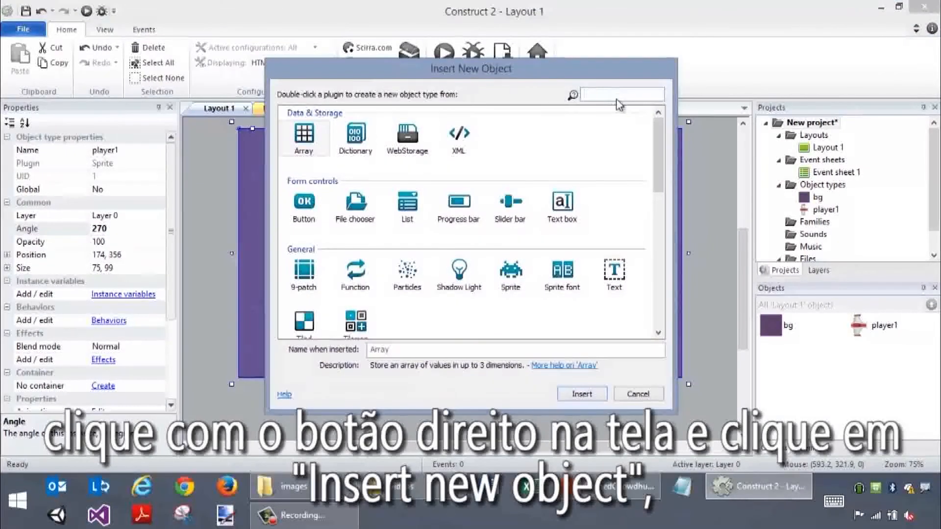
left_click(513, 281)
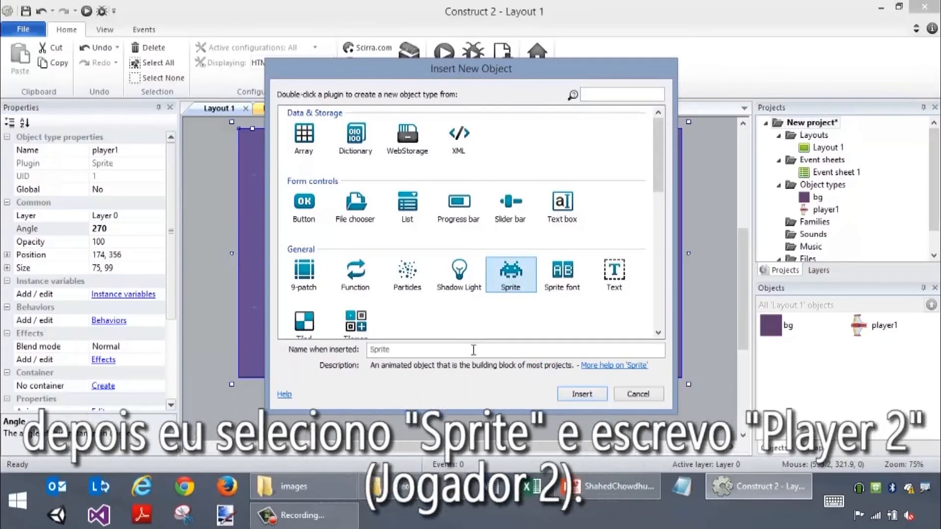
double_click(473, 350)
key("BackSpace")
type("player2")
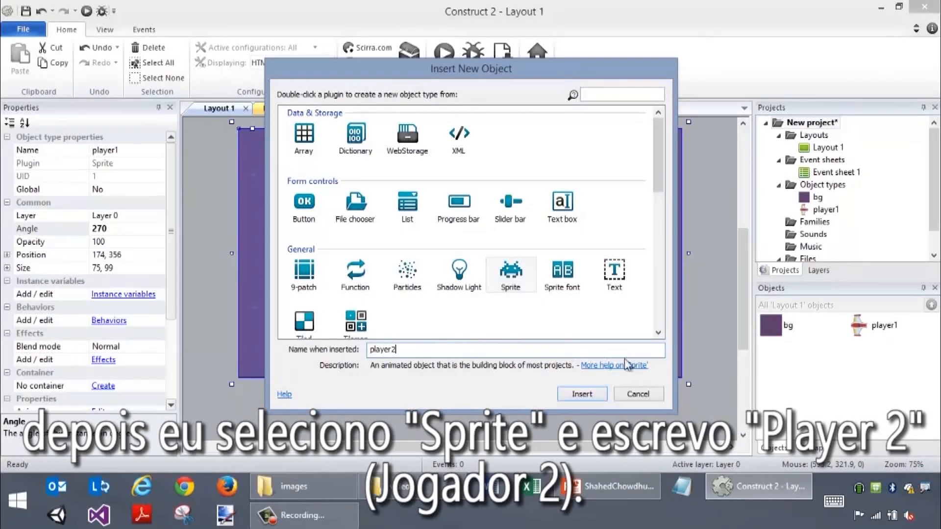
left_click(583, 394)
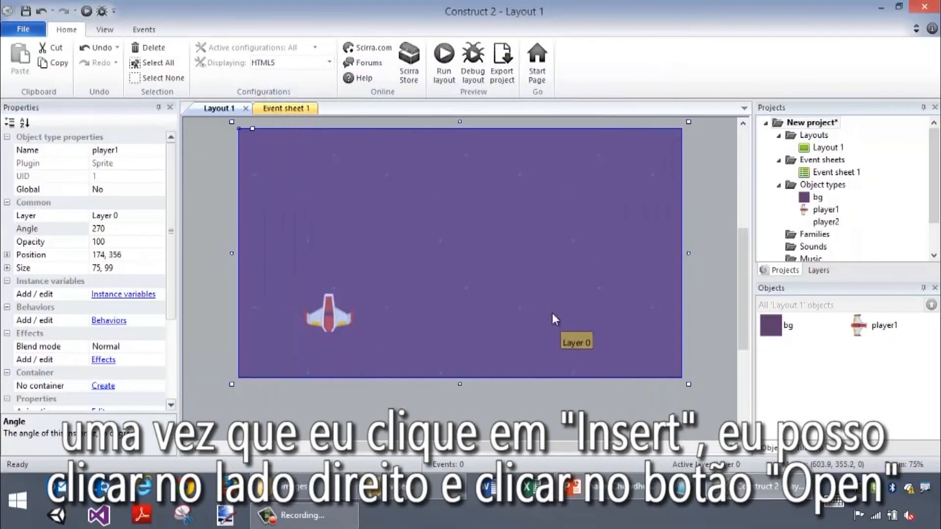
left_click(551, 313)
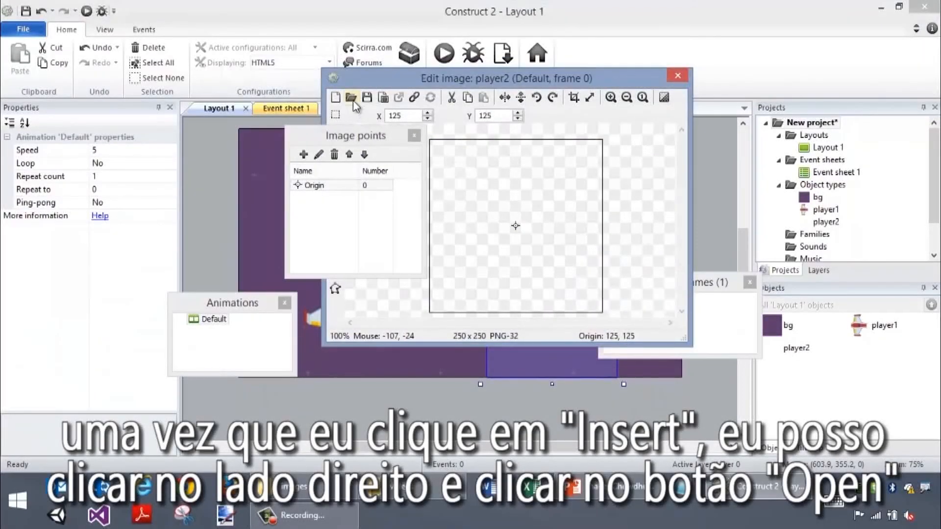
Step: Load playerShip1_blue.png as the player2 sprite's image and rotate it 90 degrees clockwise
left_click(351, 97)
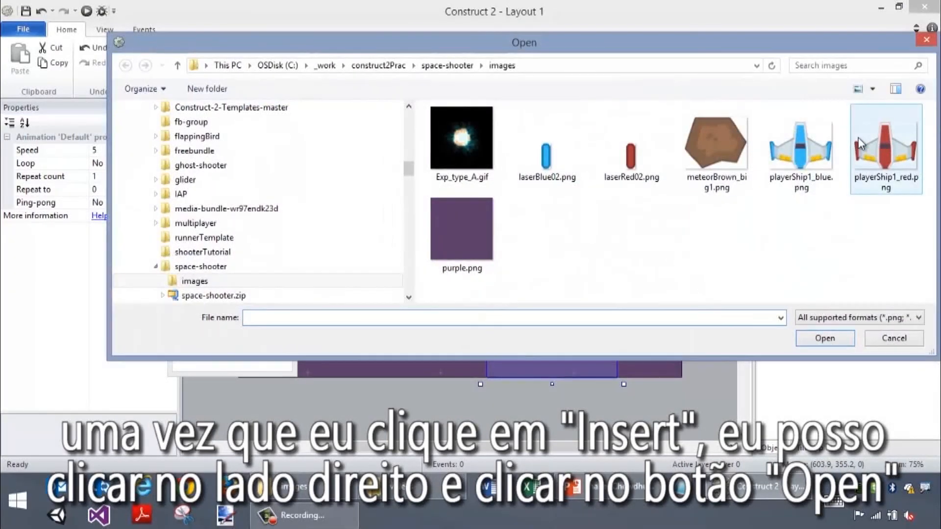
left_click(824, 152)
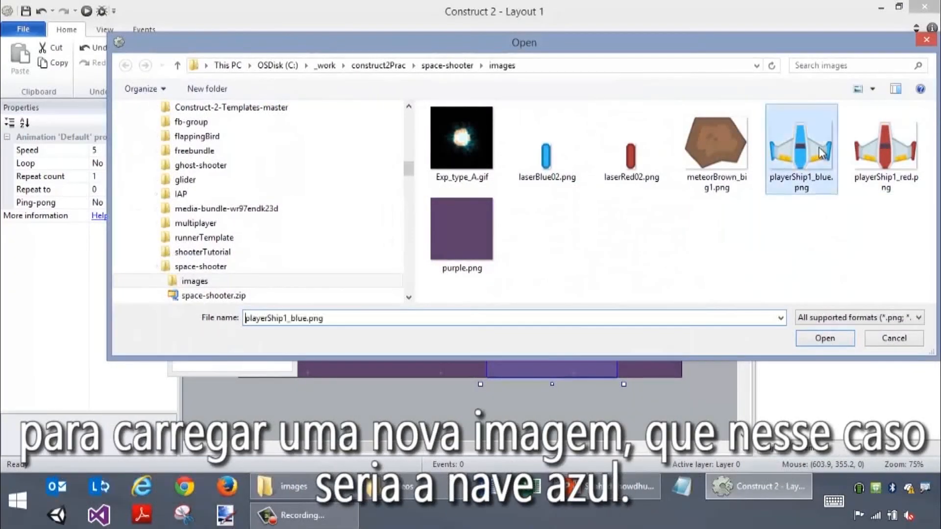
left_click(819, 339)
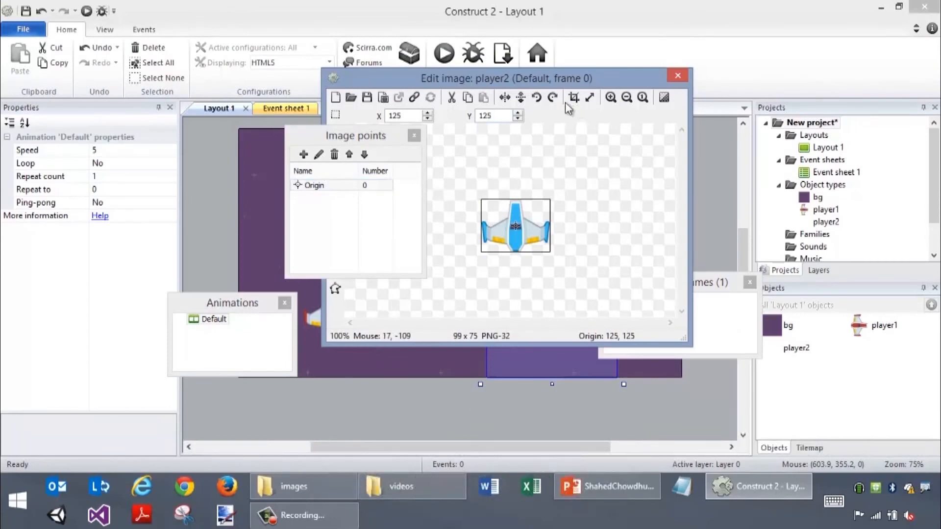
left_click(552, 97)
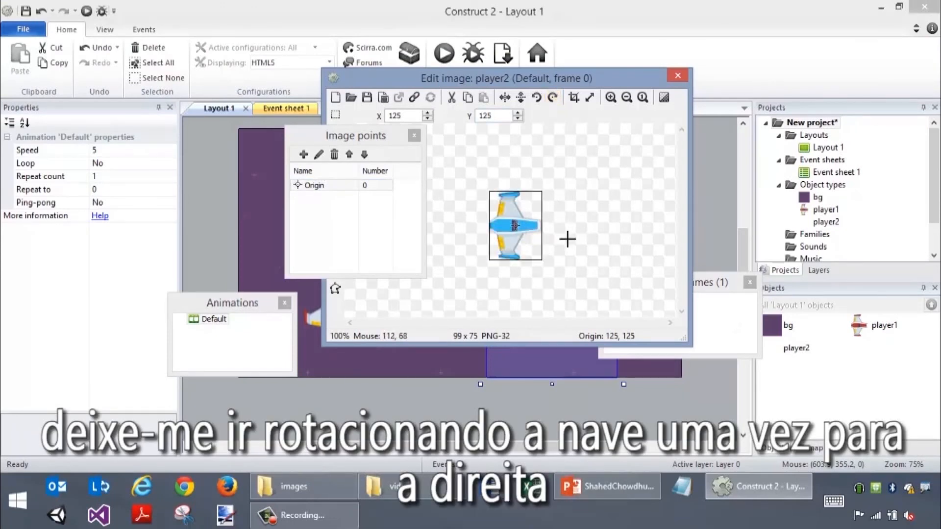
Step: Add an image point at the nose of the player2 ship, at 72, 51, and close the image editor
left_click(302, 161)
left_click(539, 226)
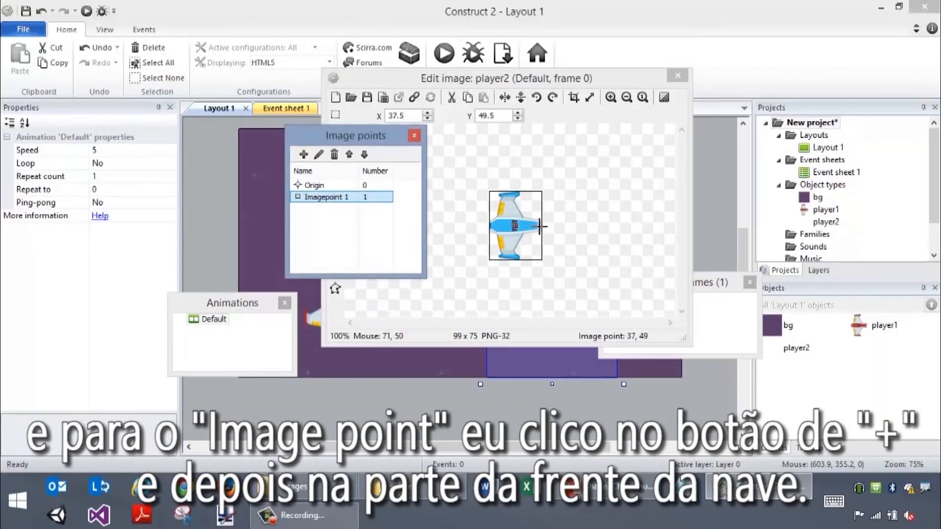
left_click(540, 226)
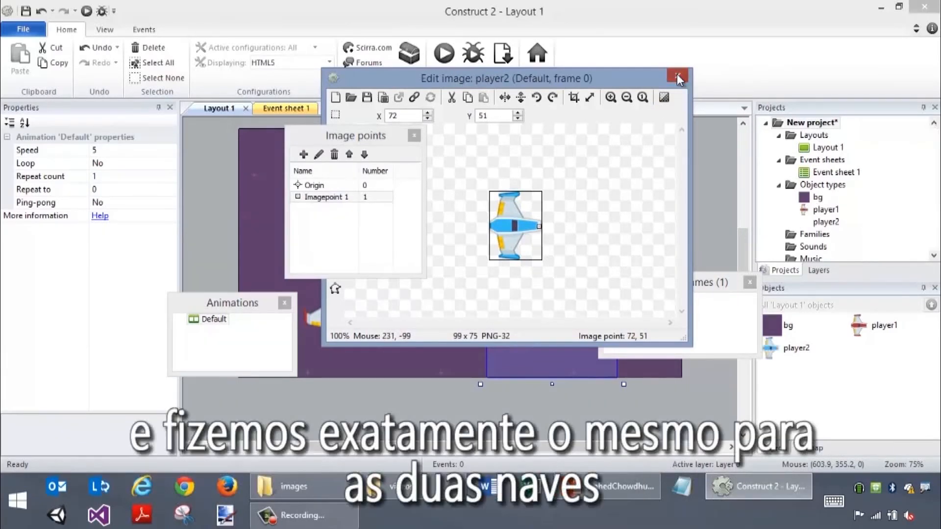
left_click(677, 76)
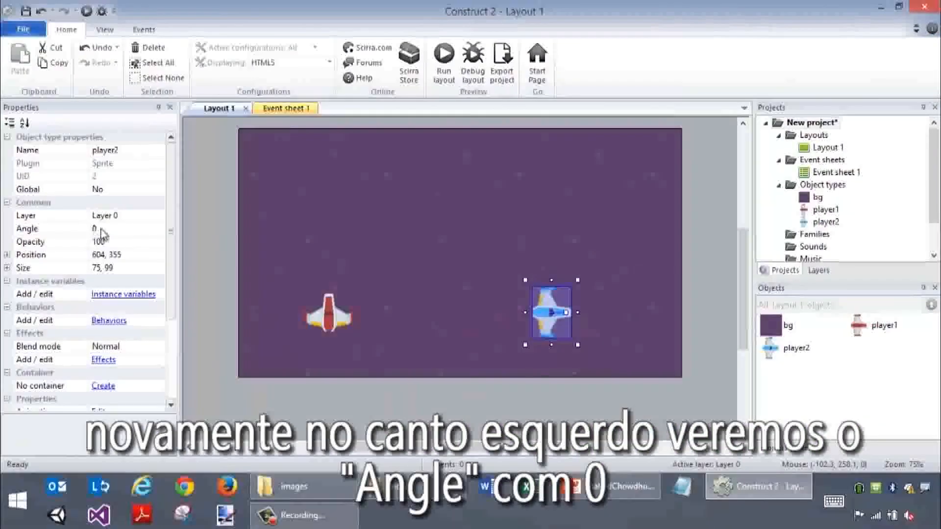
Step: Set the player2 sprite's angle to 270 so the ship points upward
left_click(209, 229)
type("270")
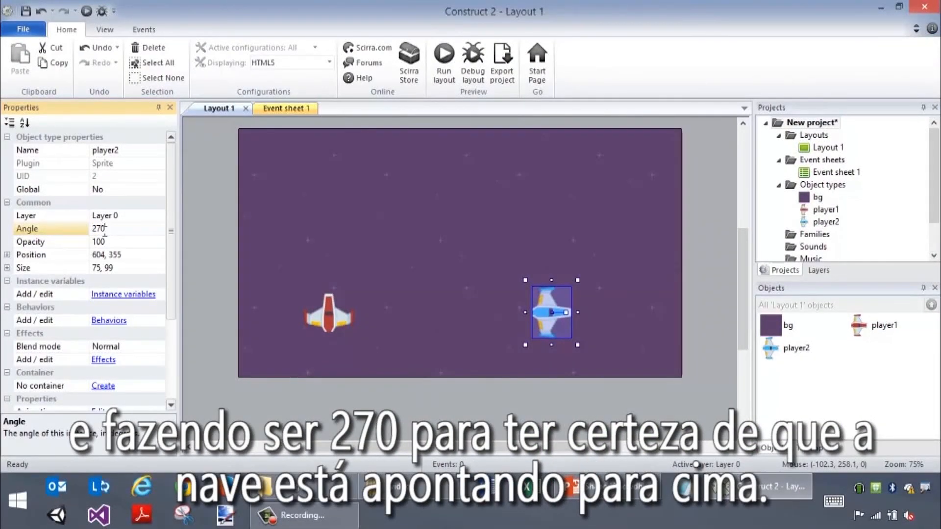
key("Return")
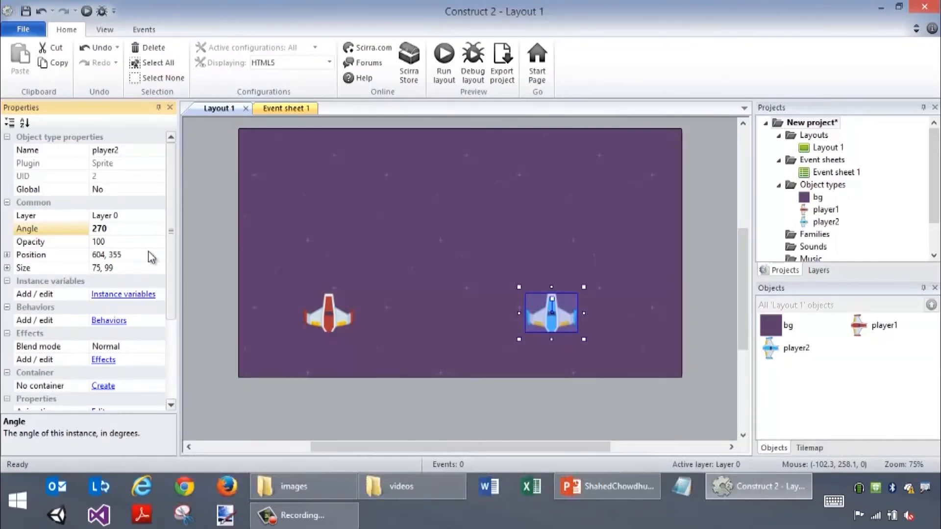
left_click(553, 11)
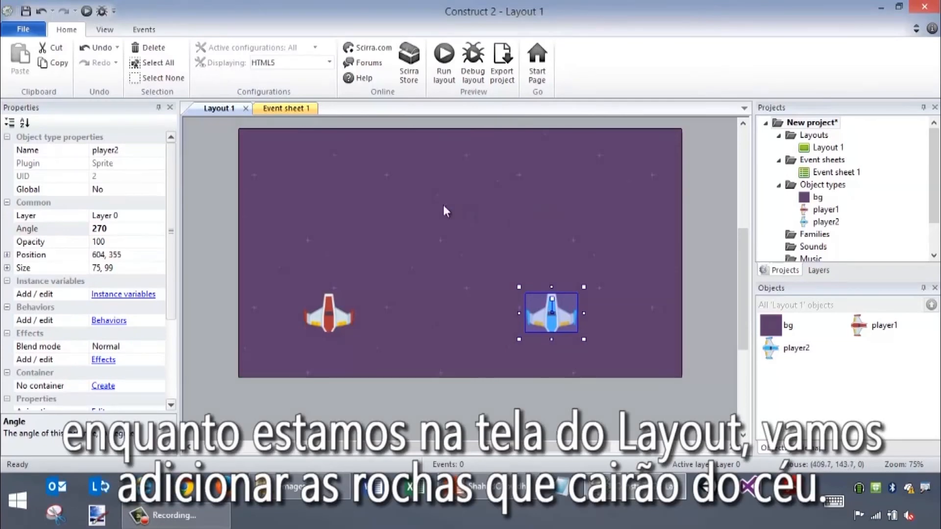
Step: Insert a new sprite named rock and place it at about 347, 110 in the upper part of the layout
right_click(395, 157)
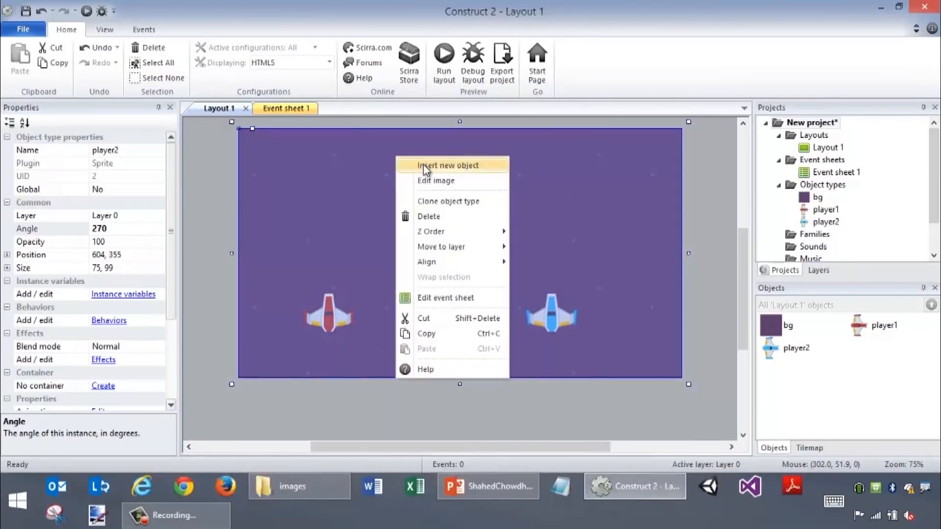
left_click(423, 165)
left_click(519, 283)
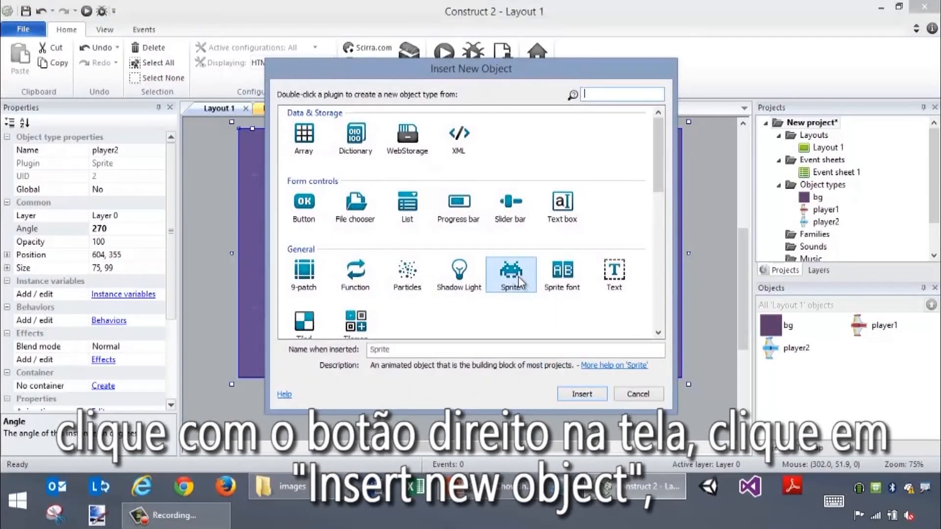
left_click(499, 347)
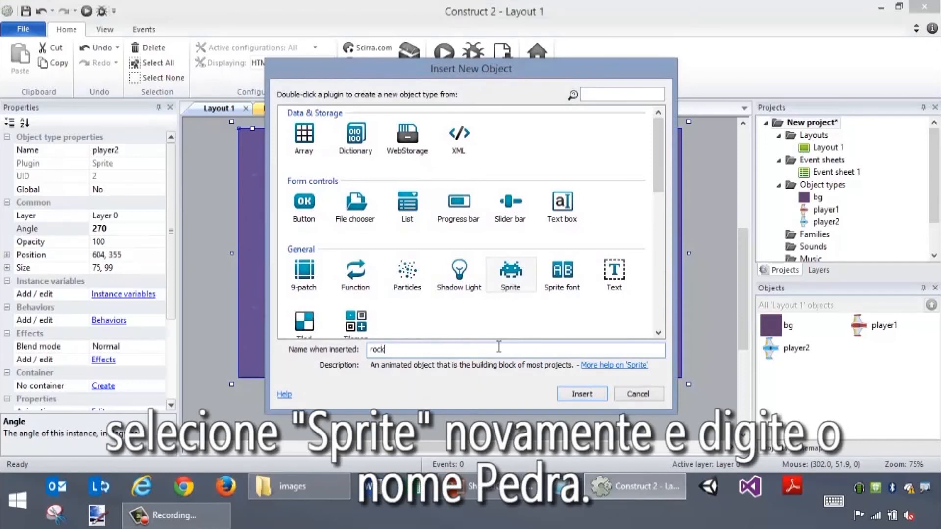
type("rock")
left_click(581, 394)
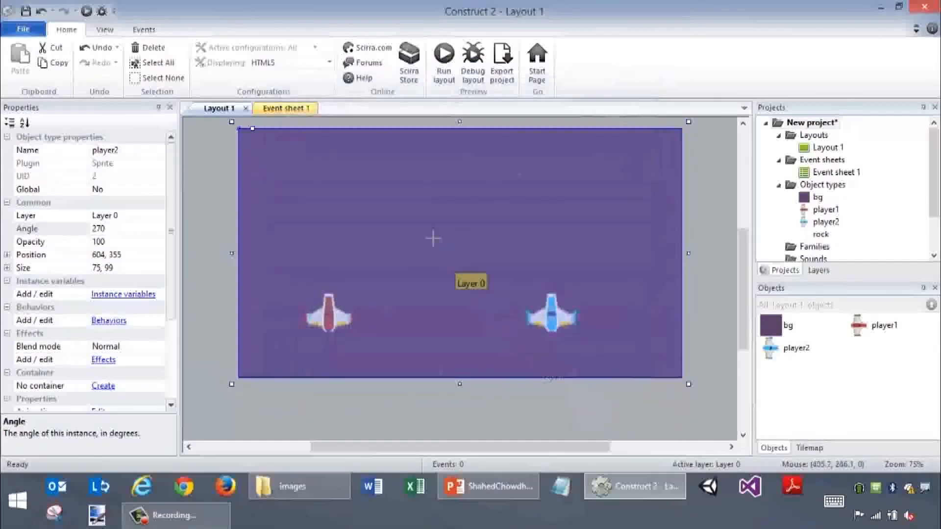
left_click(413, 192)
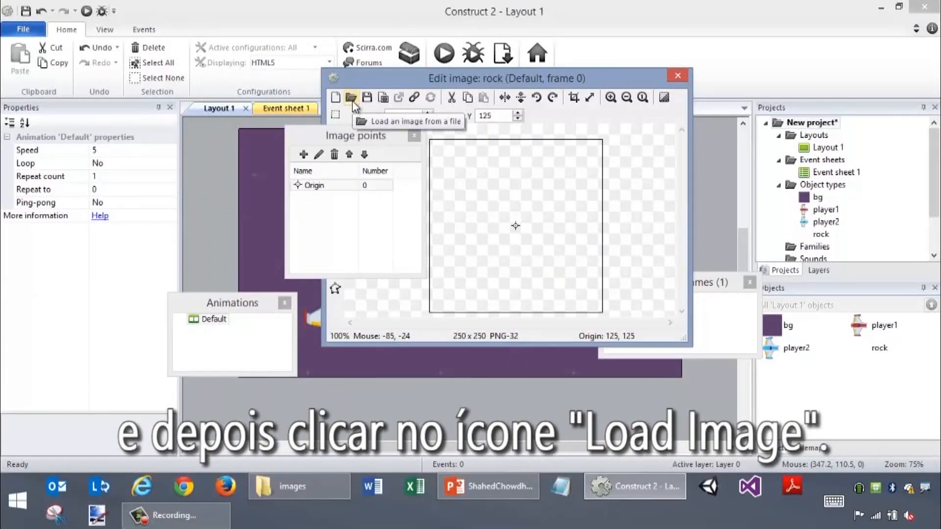
Step: Load meteorBrown_big1.png as the rock sprite's image, close the image editor and deselect everything in the layout
left_click(352, 98)
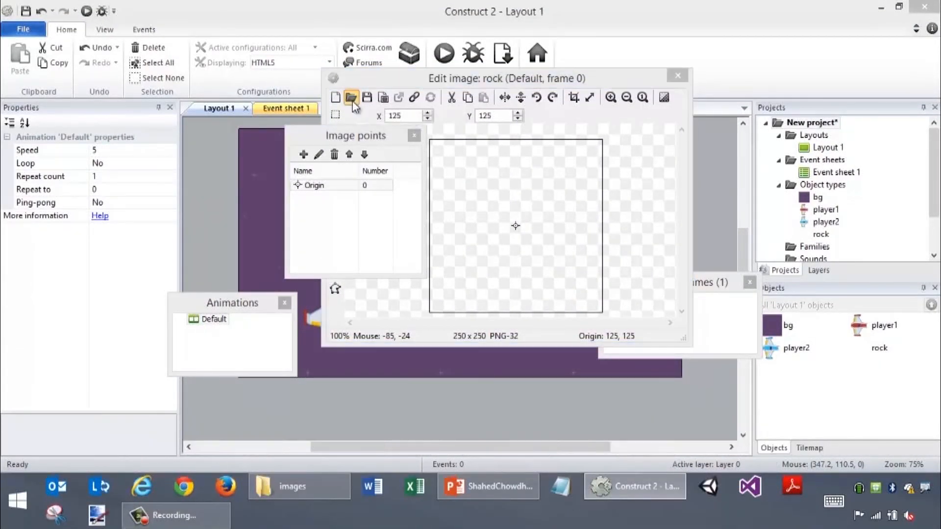
left_click(715, 147)
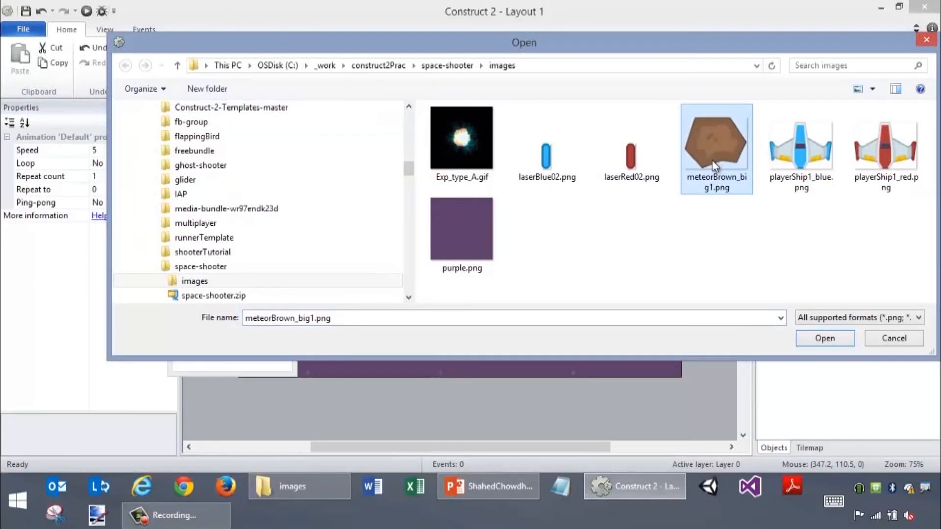
left_click(824, 339)
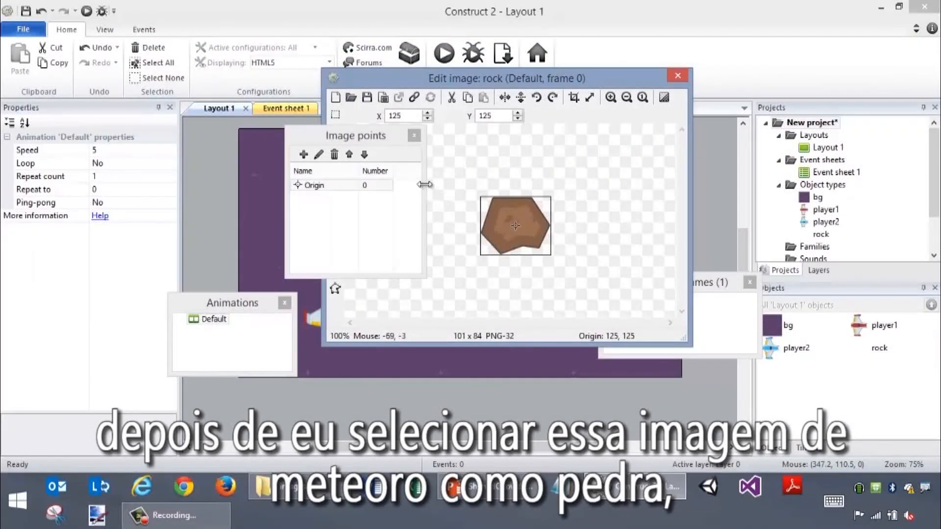
left_click(678, 76)
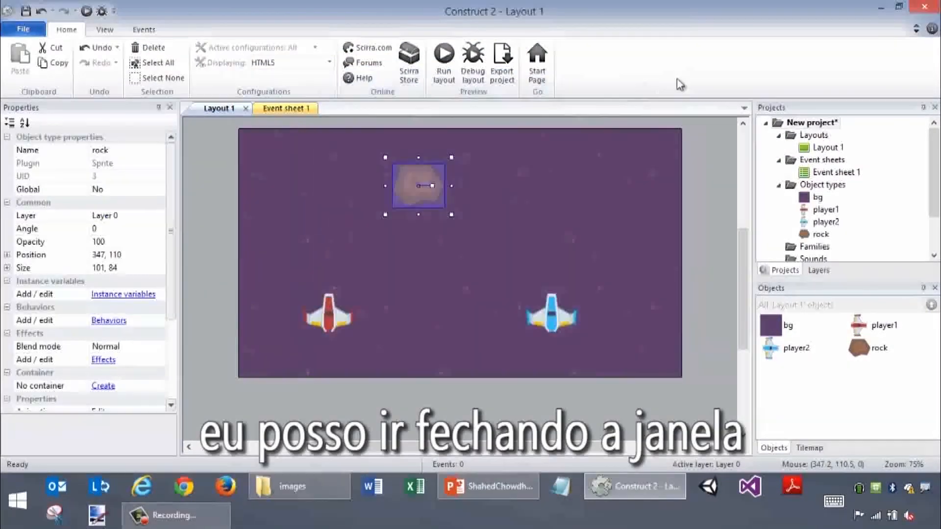
left_click(419, 232)
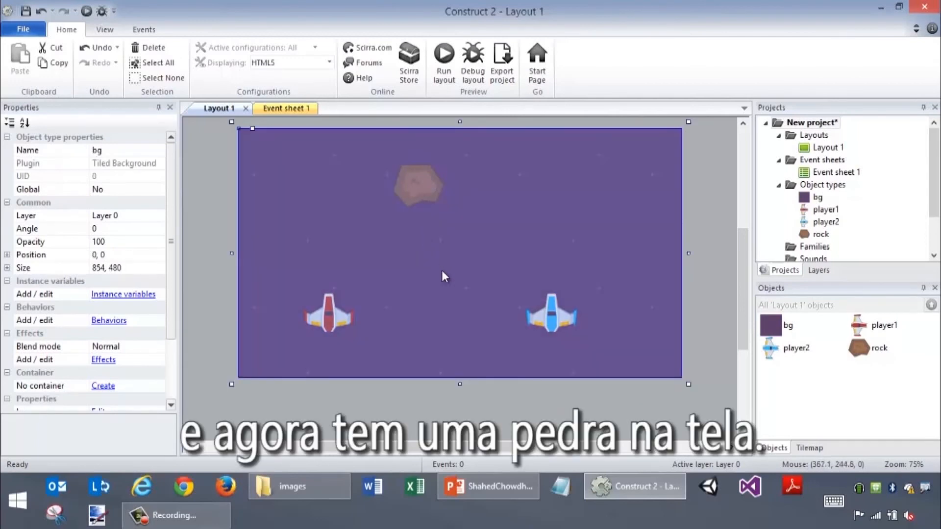
left_click(434, 397)
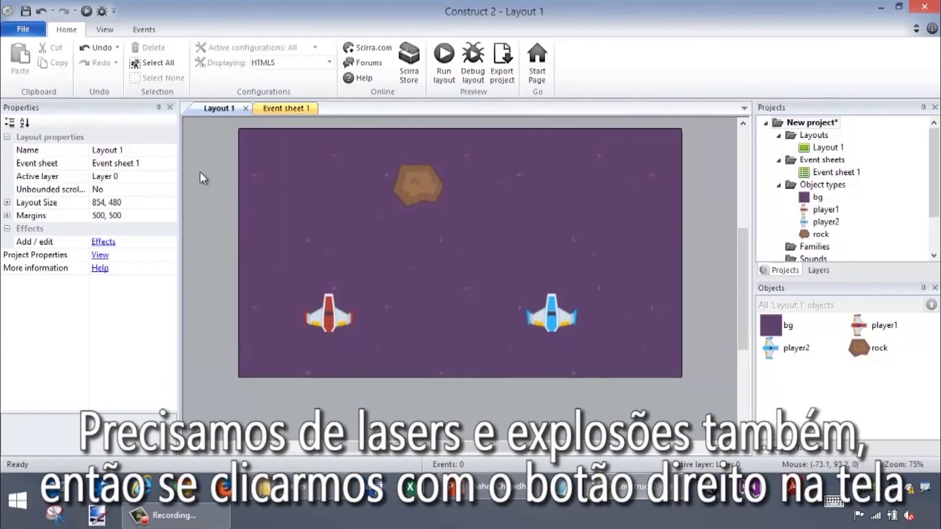
Step: Insert a new sprite named laserred and place it outside the layout's left edge at about -50, 83
right_click(206, 160)
left_click(239, 170)
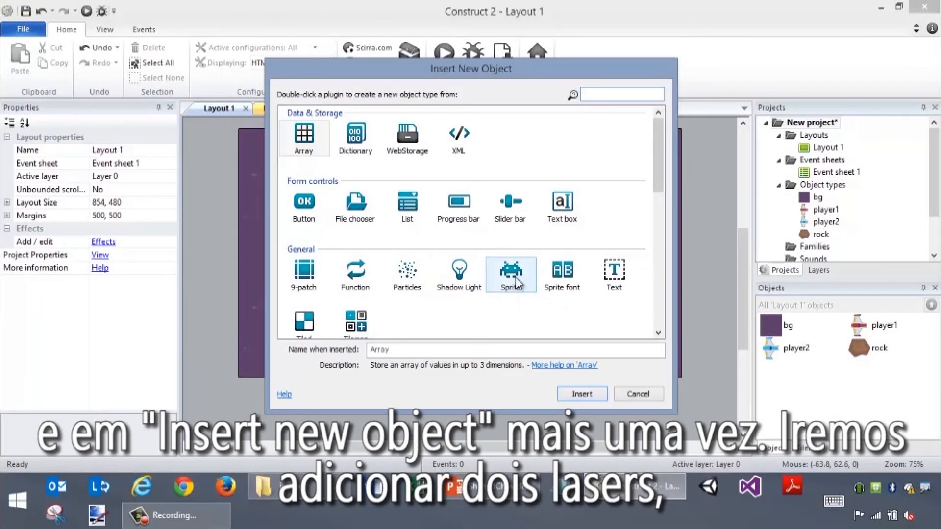
left_click(512, 285)
left_click(485, 348)
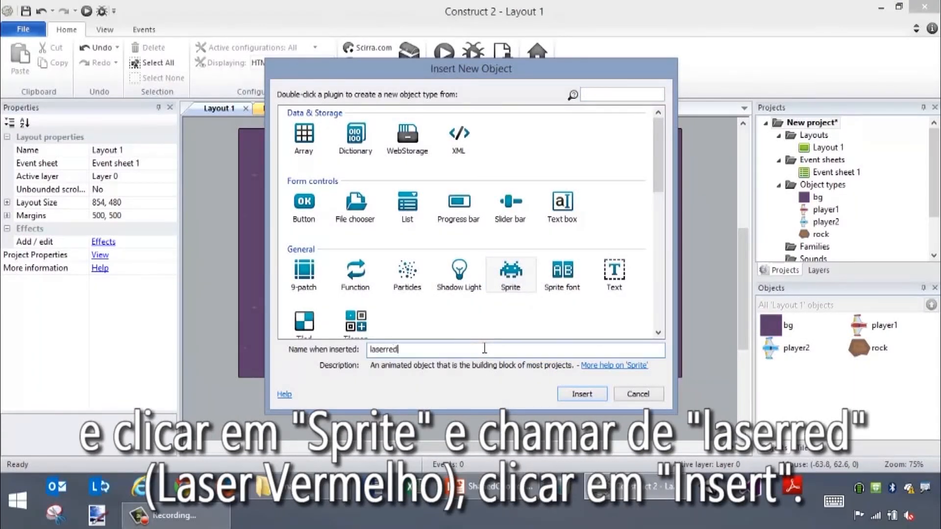
left_click(576, 393)
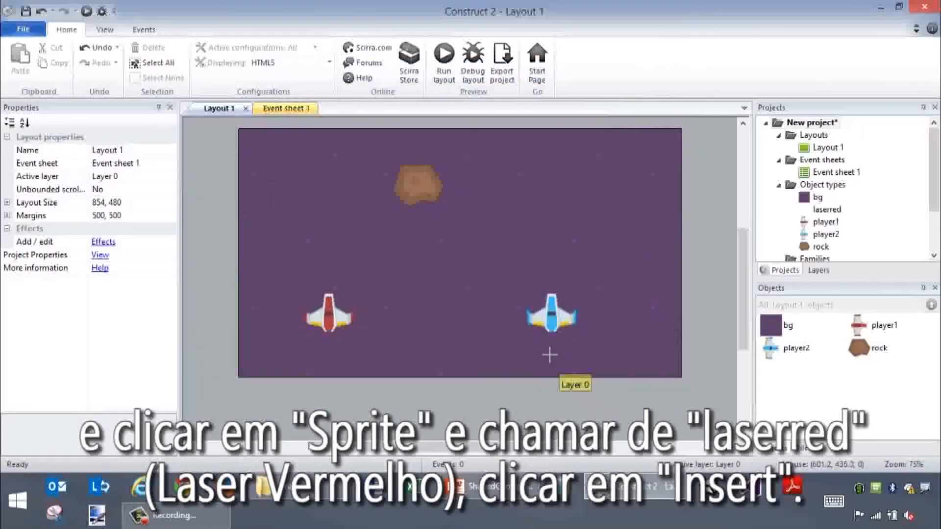
left_click(213, 171)
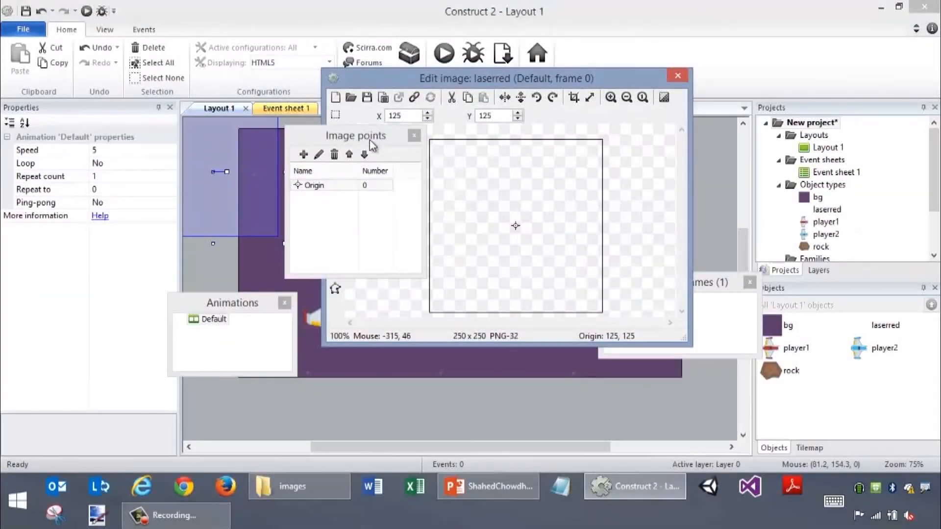
Step: Load laserRed02.png as the laserred sprite's image and close the image editor
left_click(350, 98)
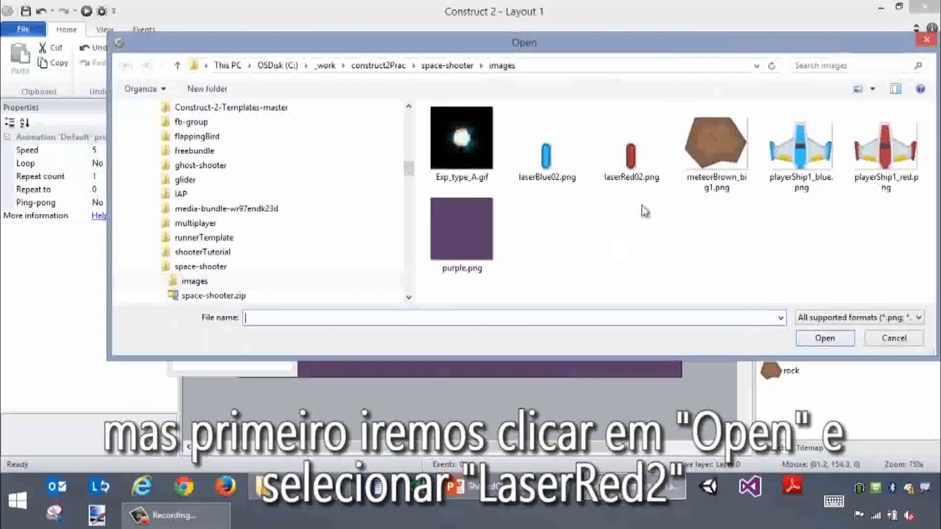
left_click(632, 147)
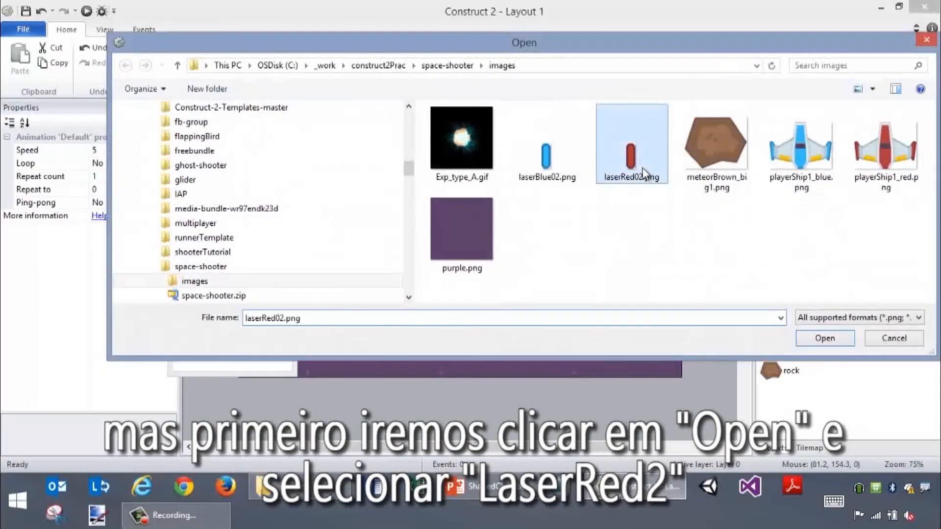
left_click(825, 338)
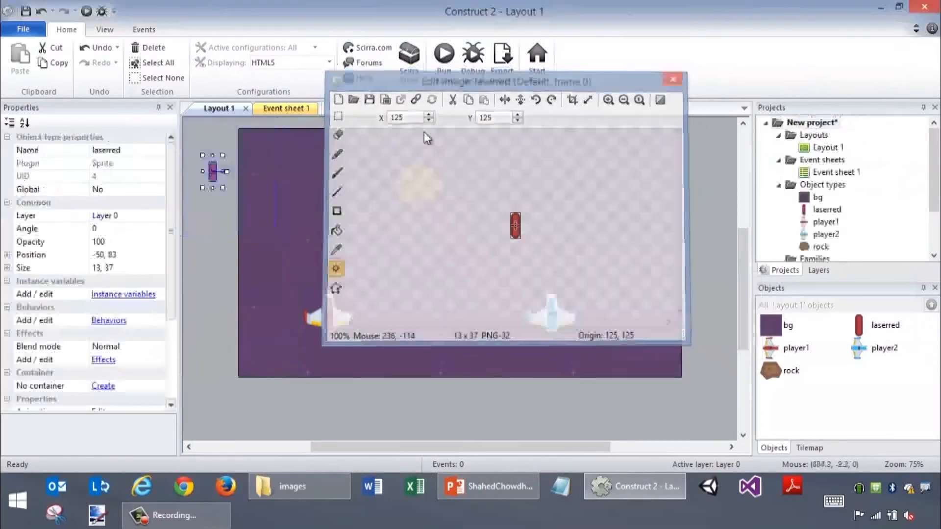
Step: Insert a new sprite named laserblue and place it outside the layout below the red laser, at about -53, 160
right_click(211, 223)
left_click(244, 231)
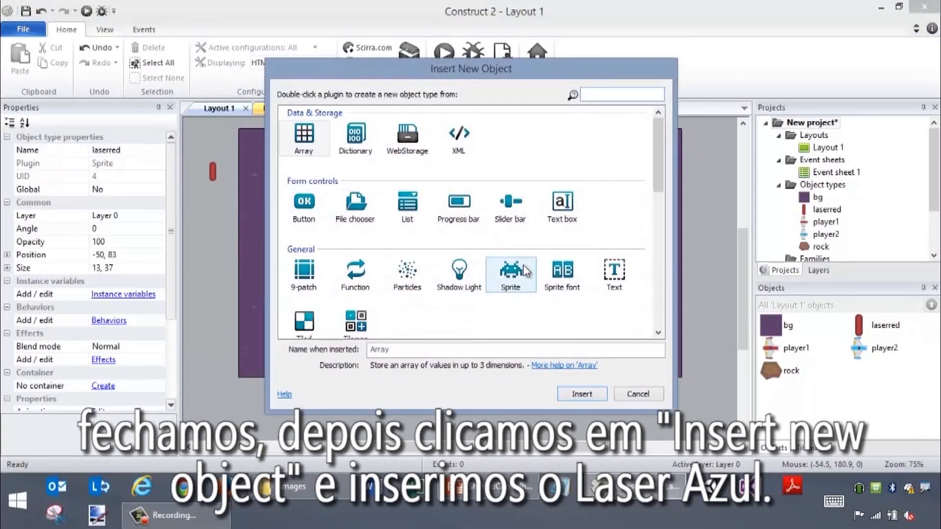
left_click(512, 271)
left_click(445, 354)
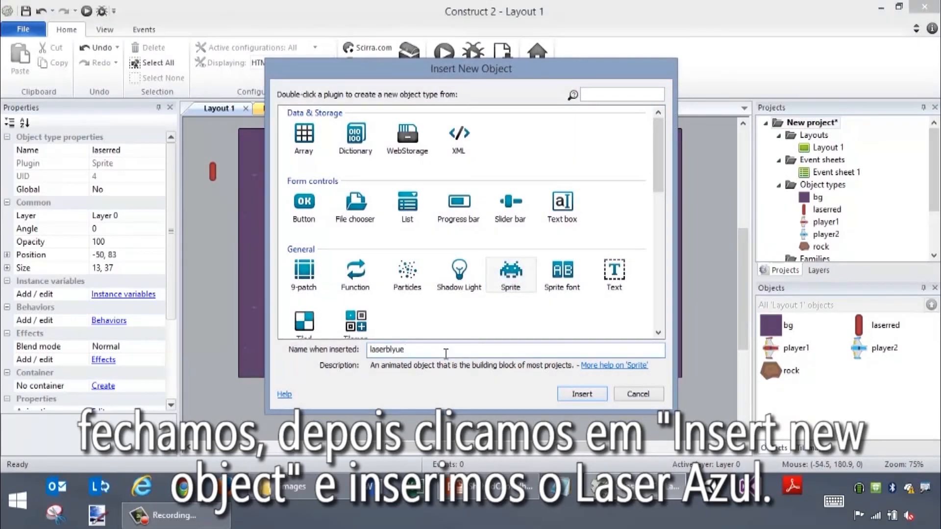
type("laserblue")
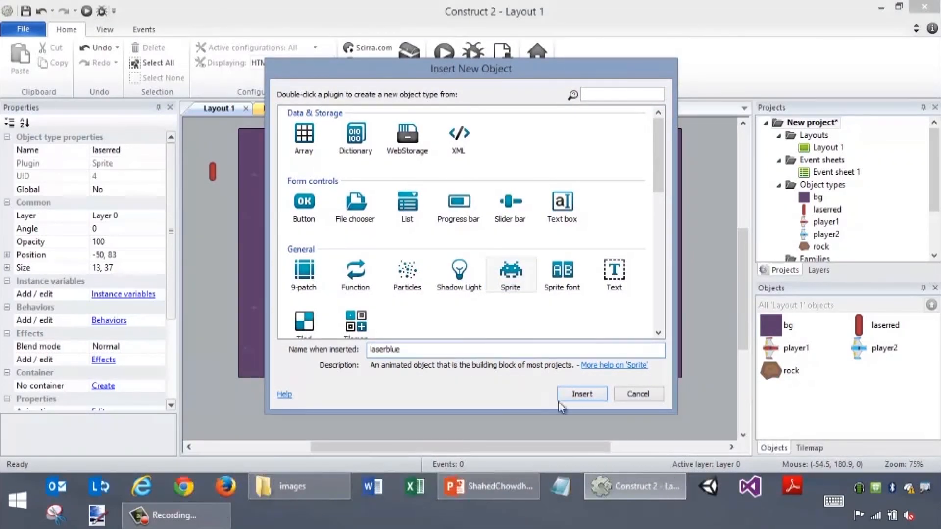
left_click(578, 396)
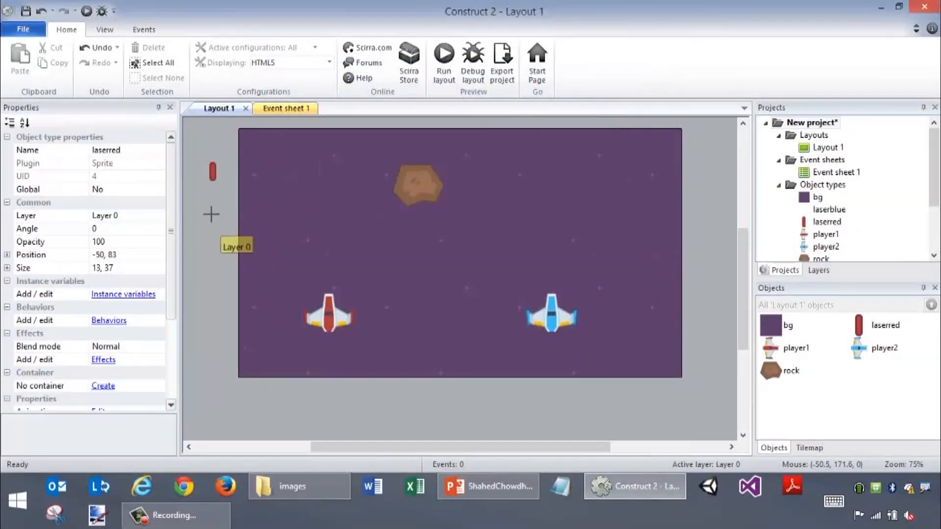
left_click(218, 212)
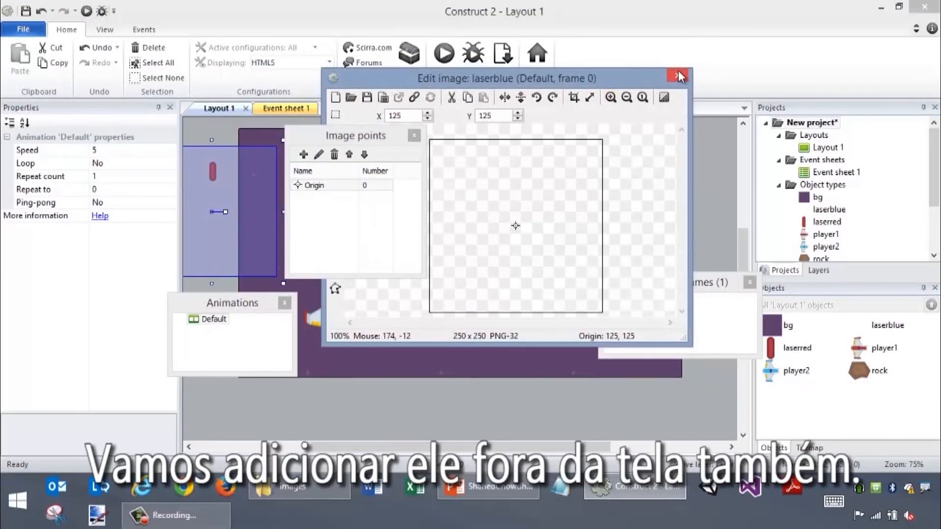
Step: Load laserBlue02.png as the laserblue sprite's image and close the image editor
left_click(351, 98)
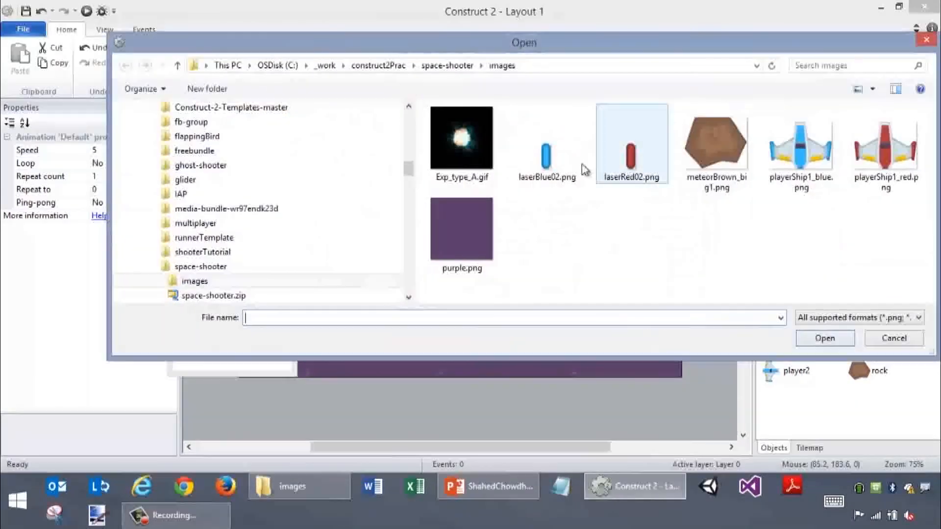
left_click(547, 145)
left_click(825, 338)
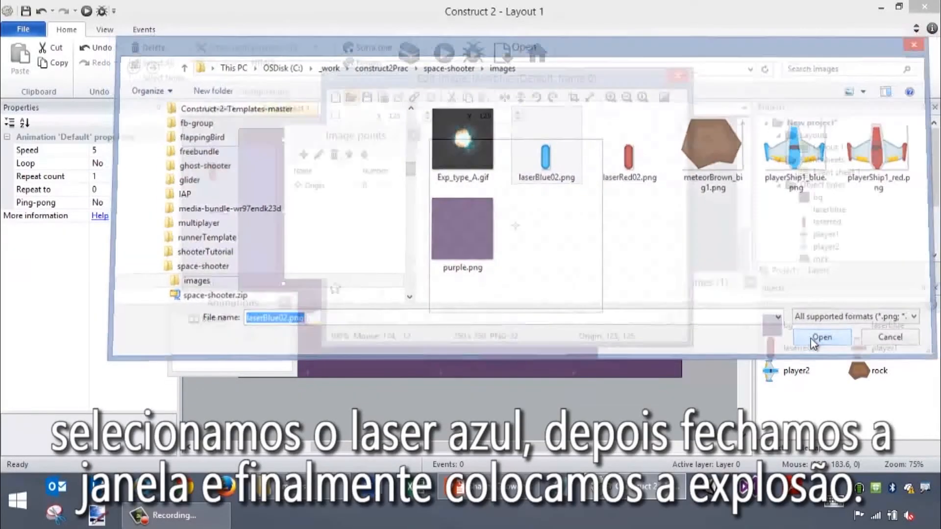
left_click(678, 76)
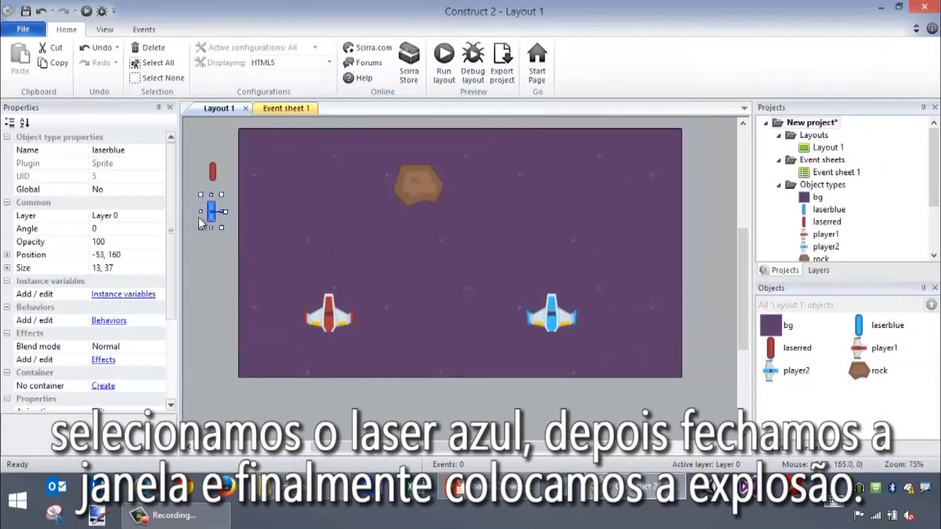
Step: Insert a new sprite named explosion and place it outside the layout below the blue laser, at about -56, 246
right_click(212, 263)
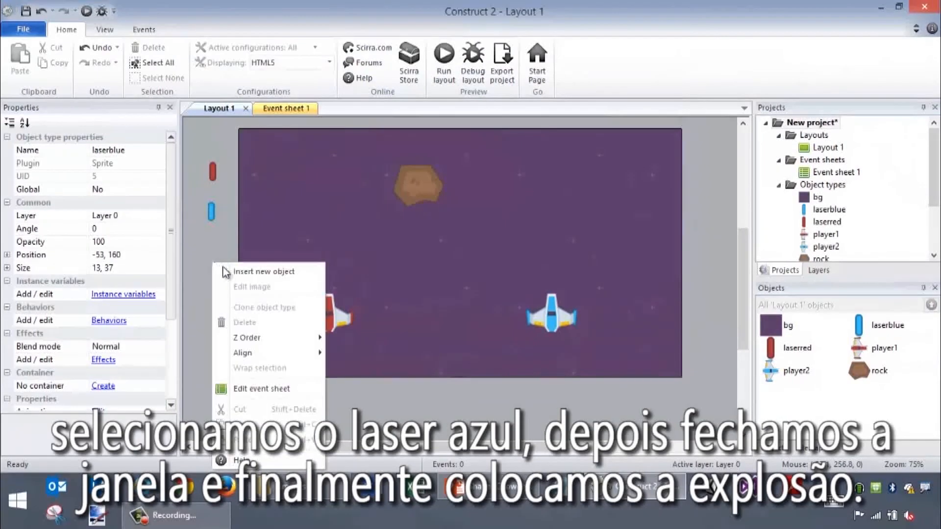
left_click(249, 272)
left_click(517, 288)
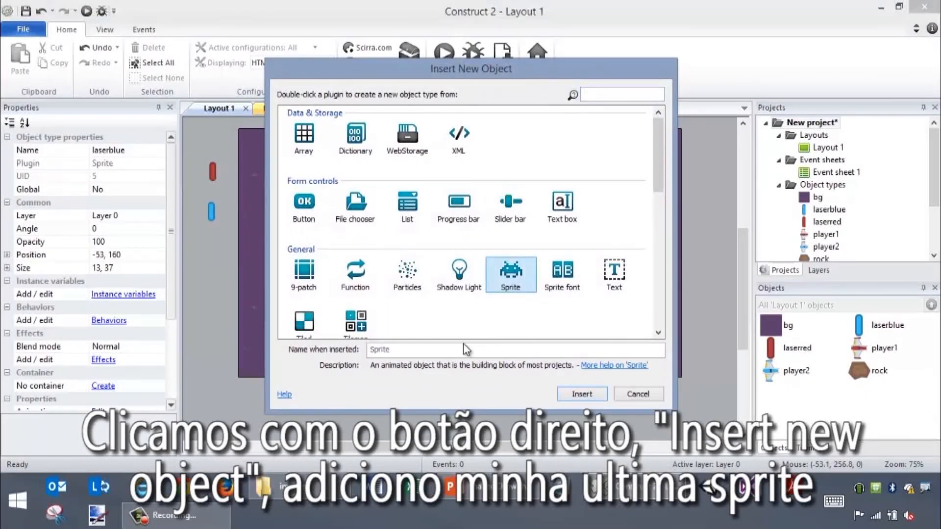
left_click(465, 350)
type("explosion")
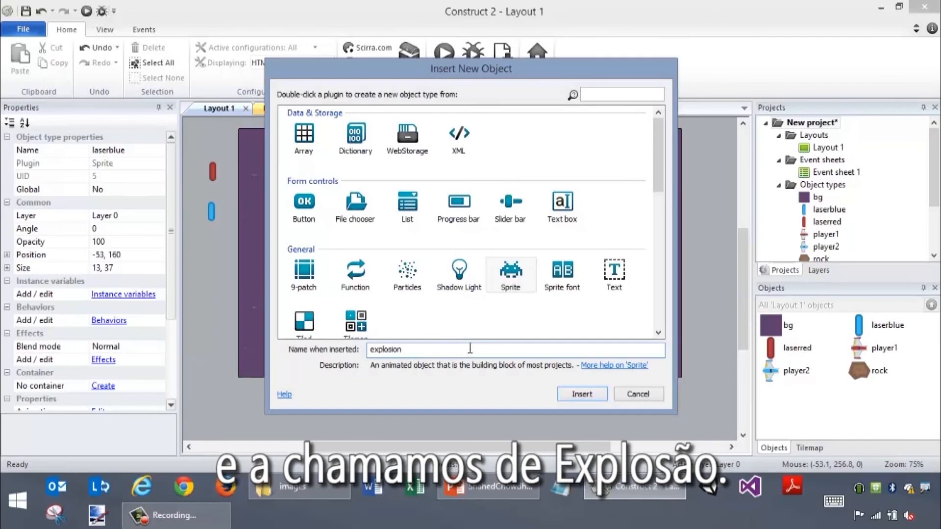
left_click(581, 394)
left_click(212, 255)
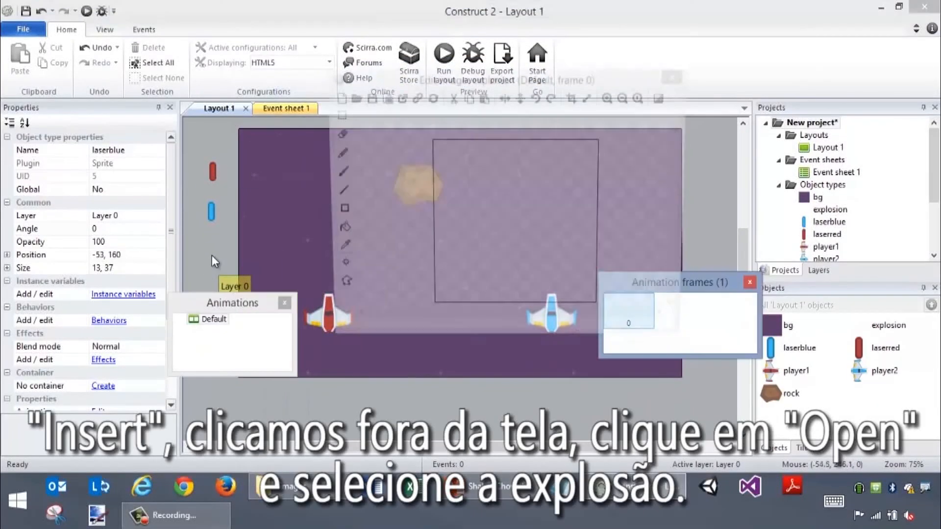
Step: Load Exp_type_A.gif as the explosion sprite's image and move the sprite clear of the layout's edge to about -85, 259
left_click(351, 98)
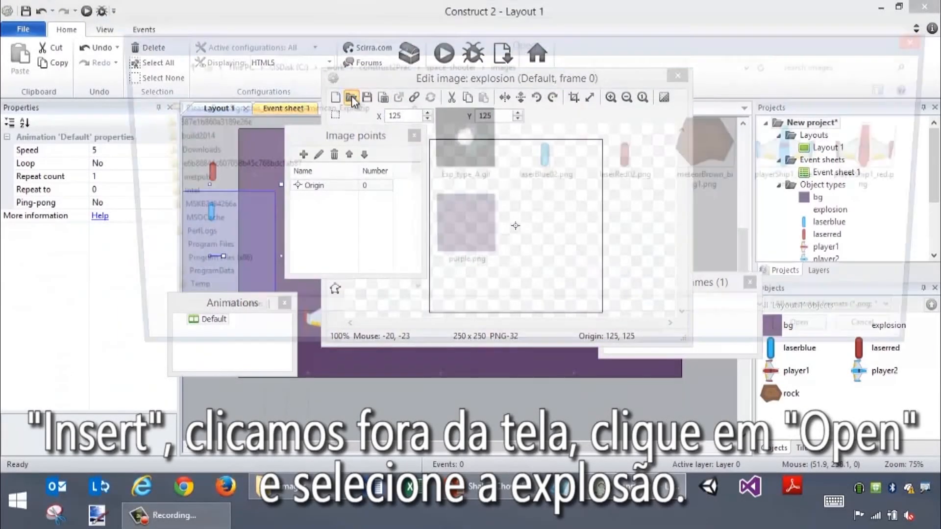
left_click(474, 145)
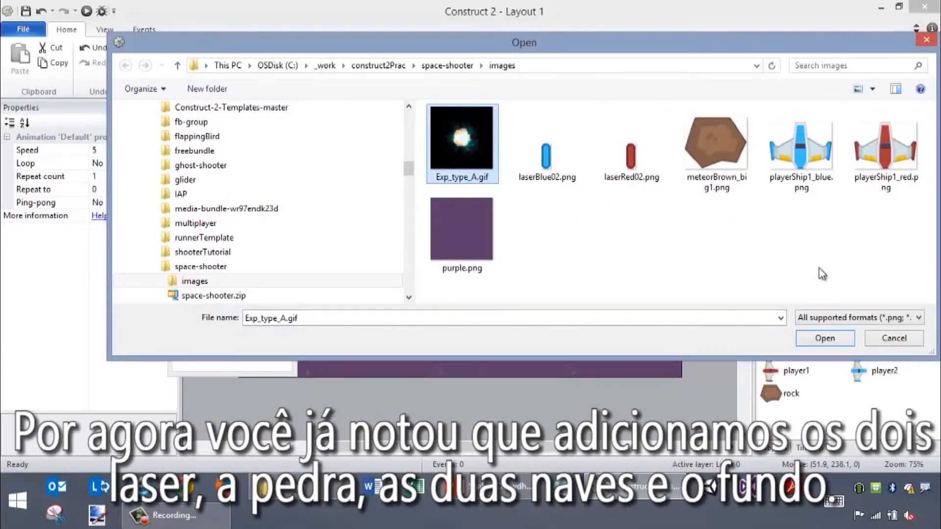
left_click(824, 338)
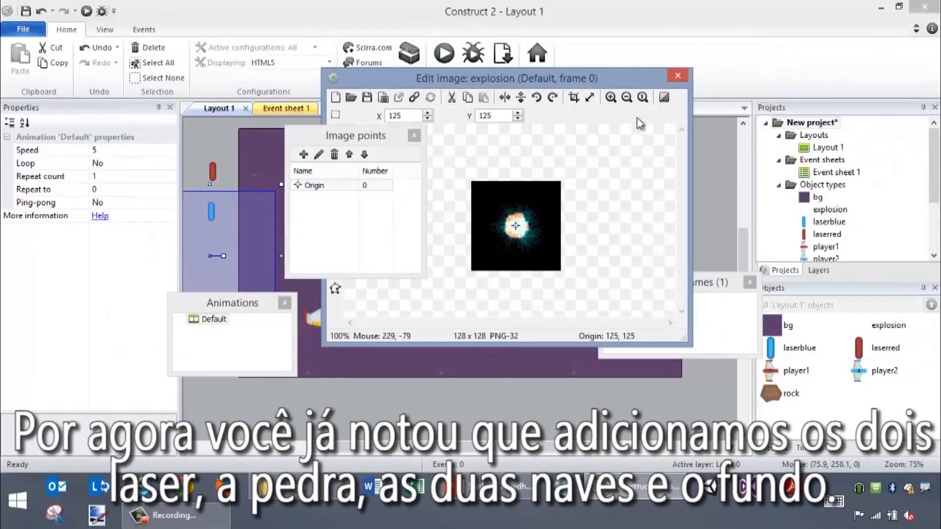
left_click(678, 75)
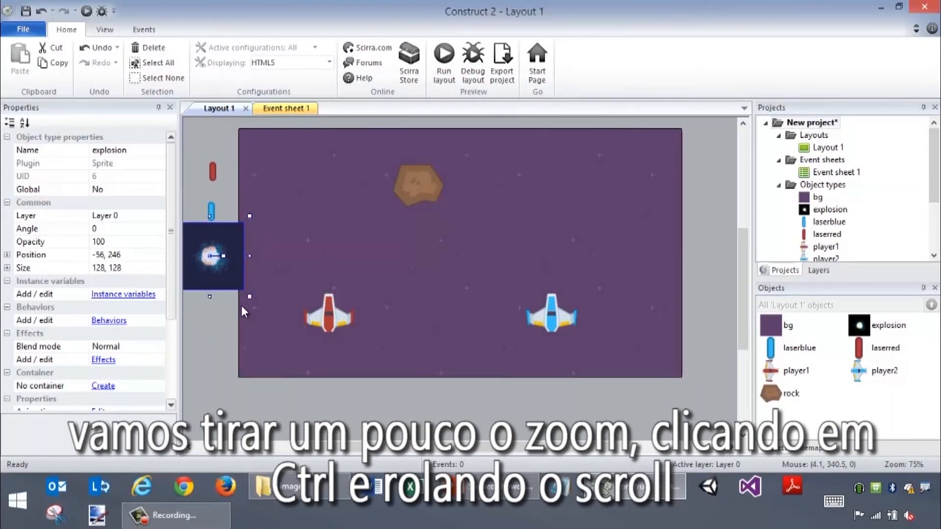
scroll(241, 305, "down", 3, "ctrl")
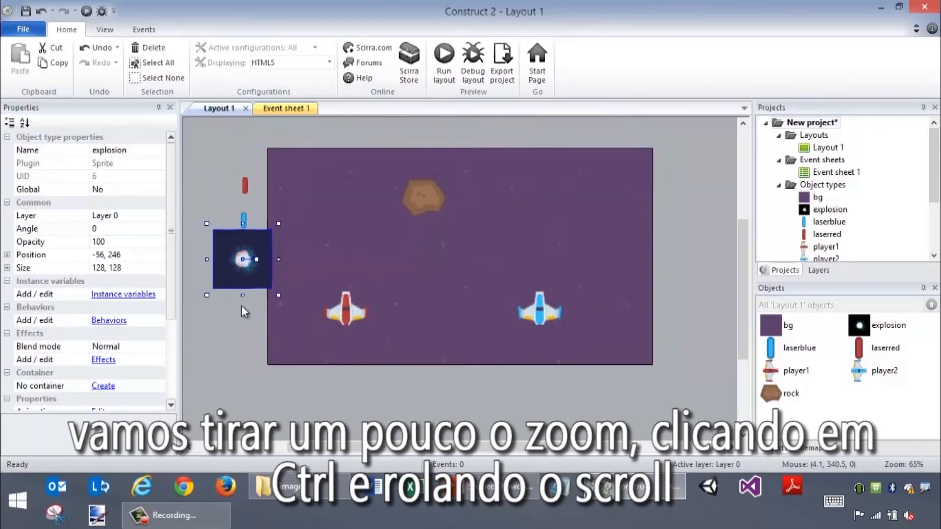
left_click_drag(257, 279, 245, 284)
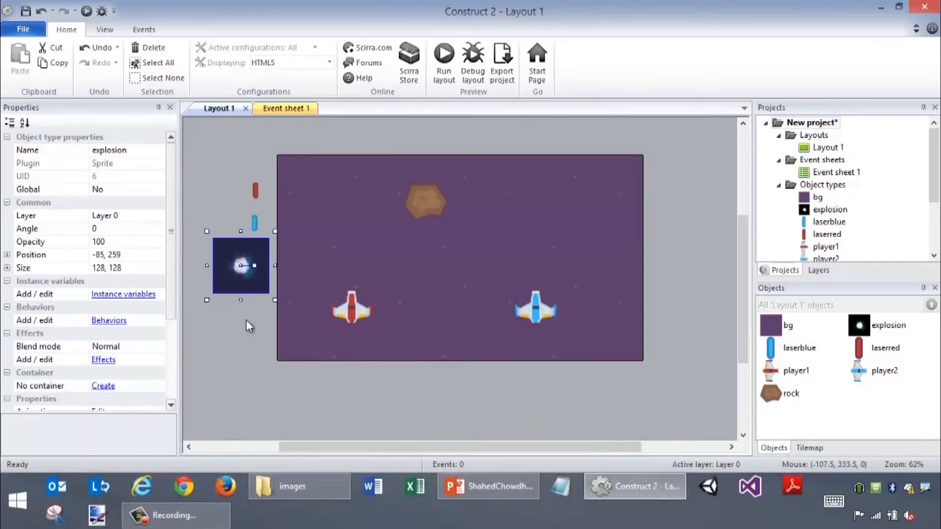
Step: Switch to PowerPoint to review the Insert New Objects slide in full-screen view, and return to Construct 2
mouse_move(509, 497)
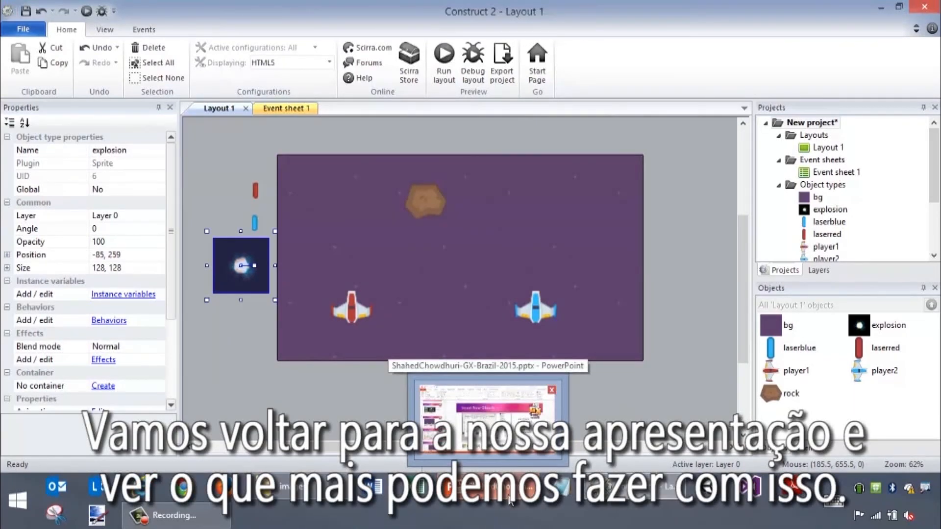
left_click(508, 497)
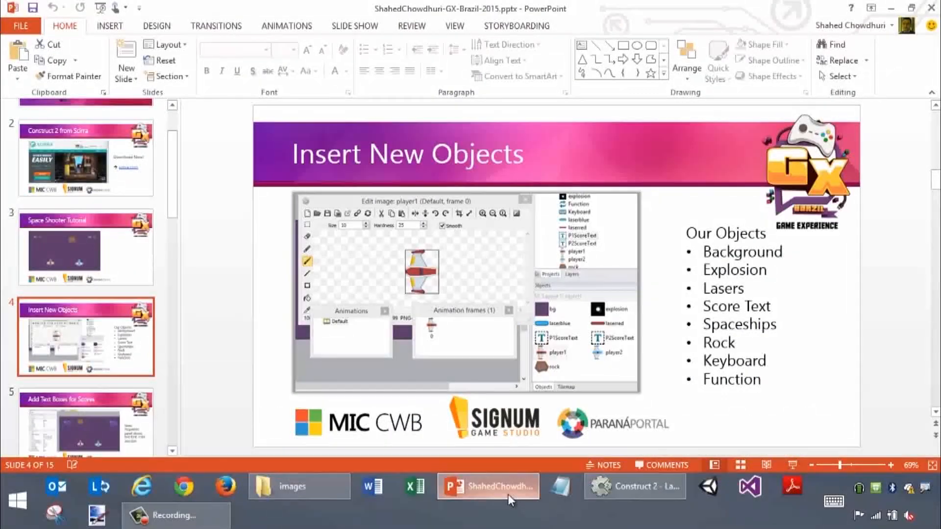
key("shift+F5")
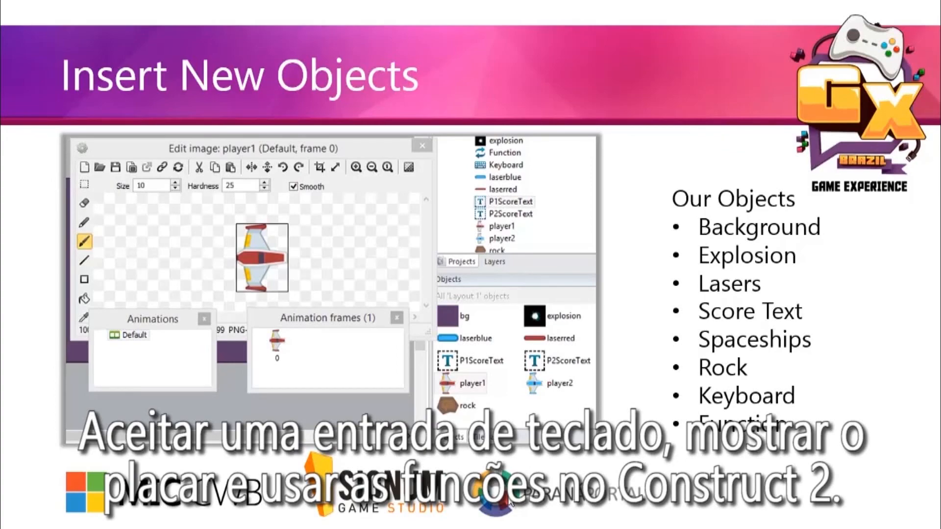
key("alt+Tab")
key("alt+Tab")
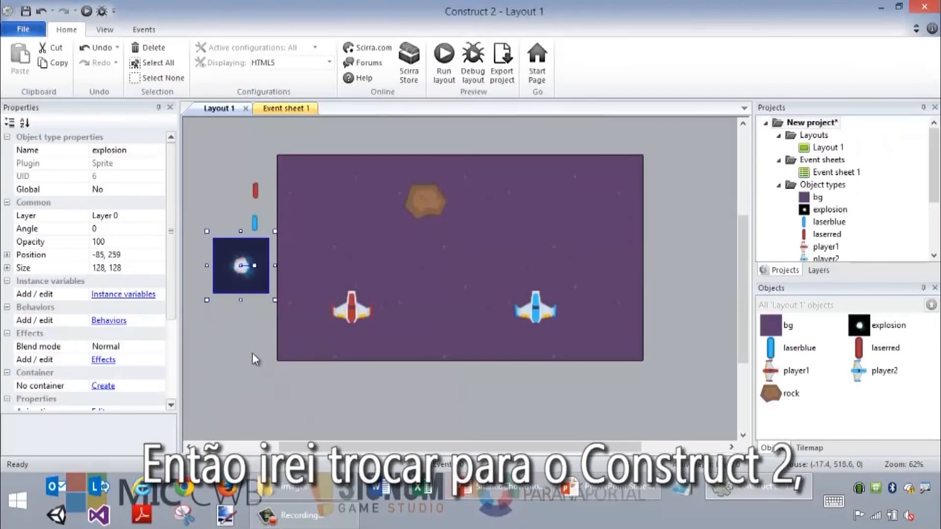
Step: Insert a Function object into the project, keeping its default name
right_click(298, 139)
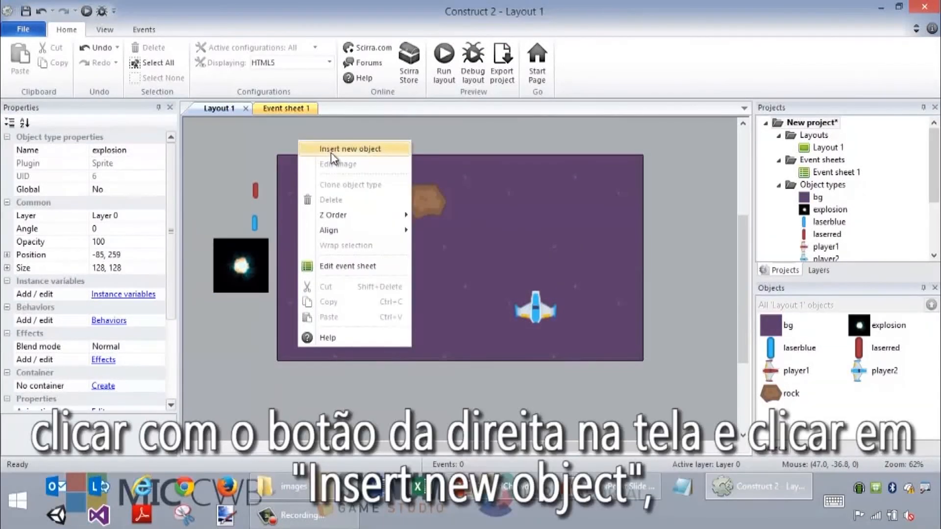
left_click(331, 150)
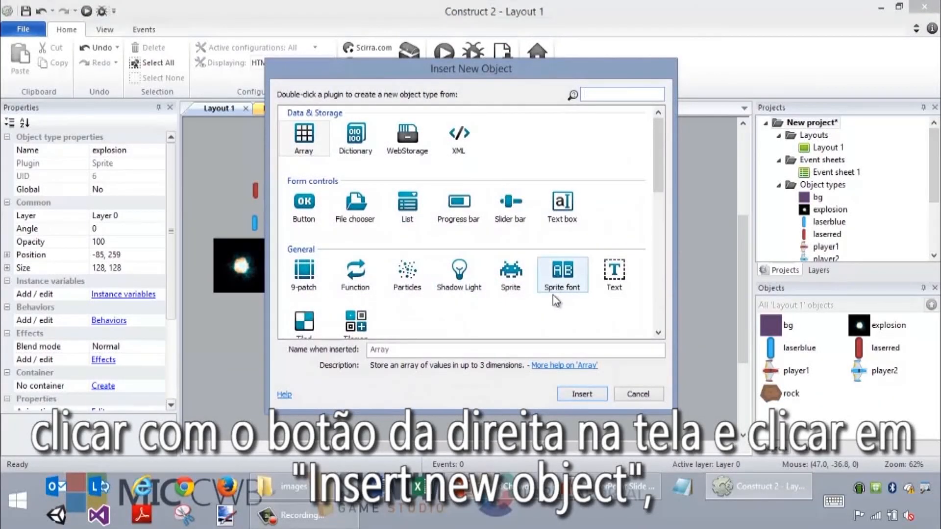
left_click_drag(657, 168, 680, 199)
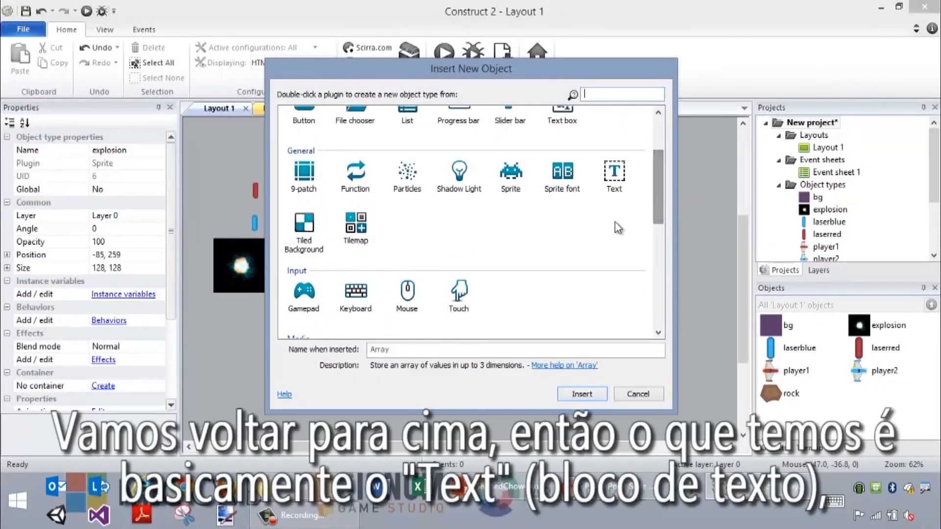
left_click(621, 187)
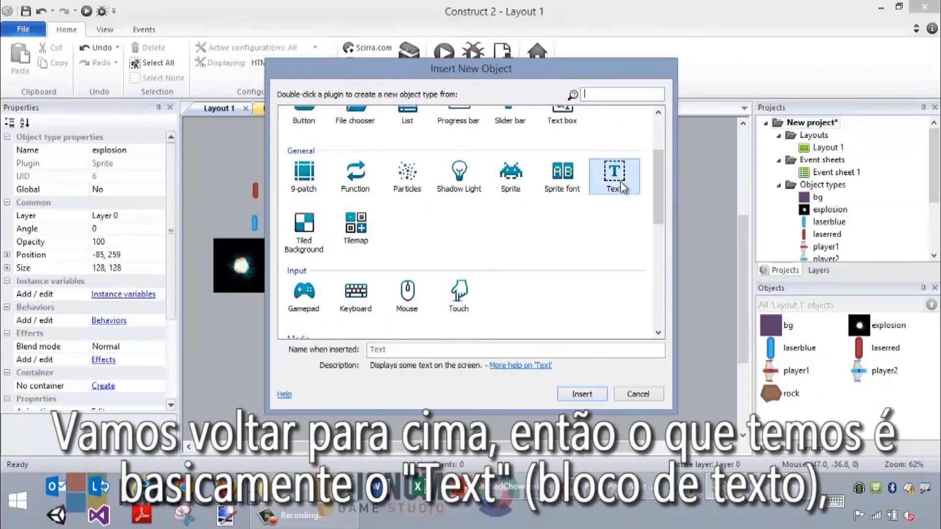
left_click(356, 308)
left_click(359, 186)
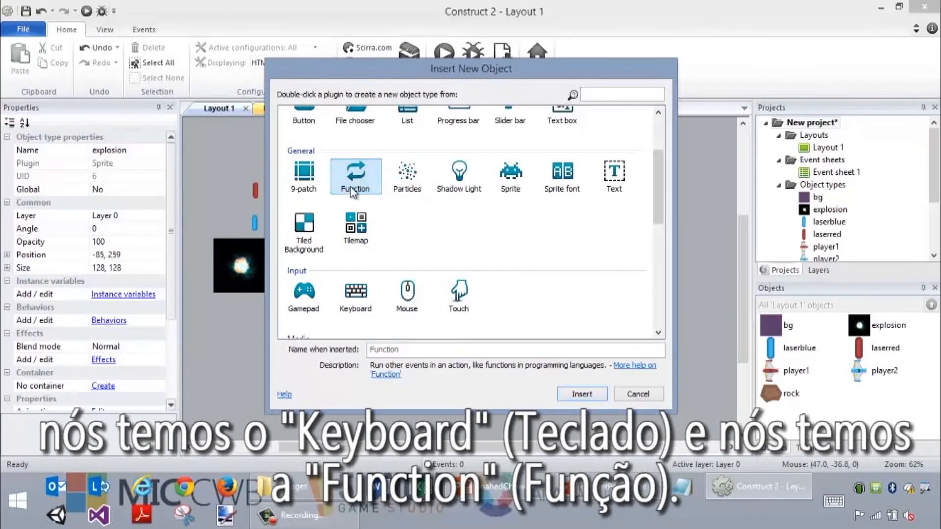
left_click(590, 396)
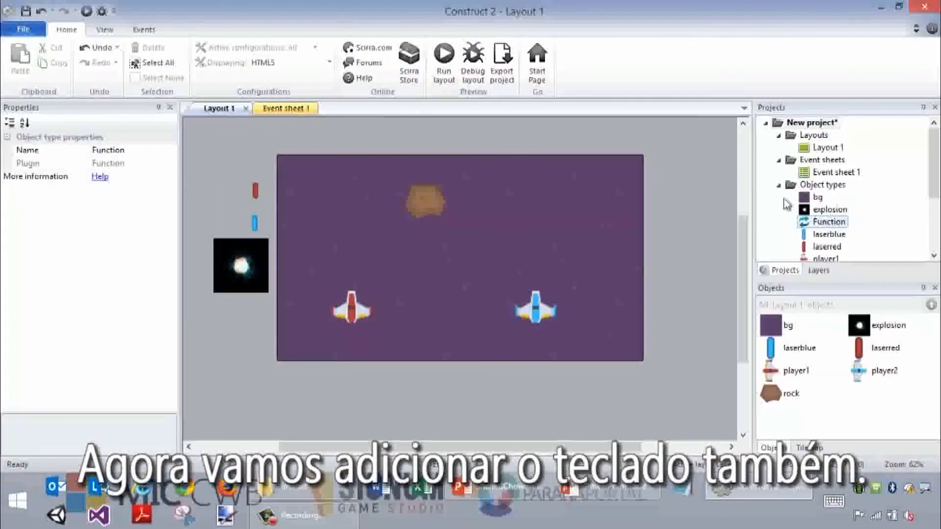
Step: Insert a Keyboard object into the project, keeping its default name
right_click(349, 125)
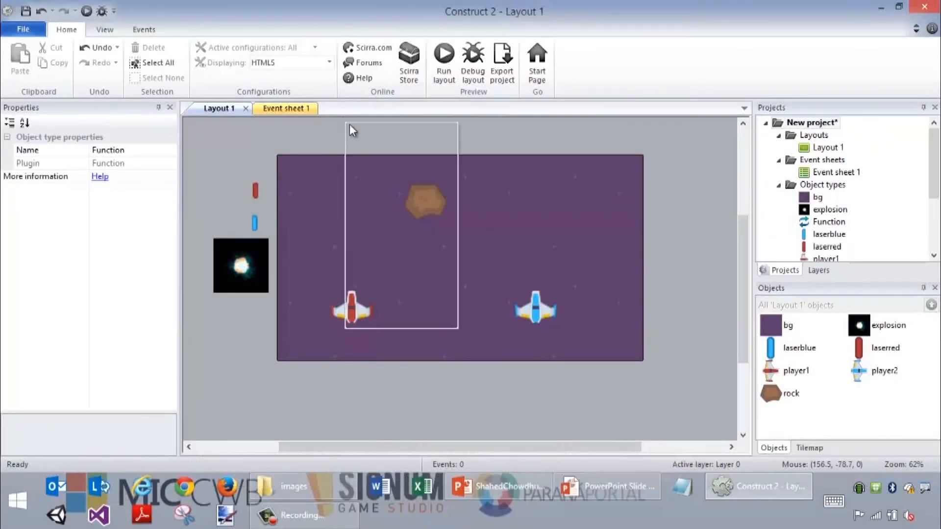
left_click(366, 131)
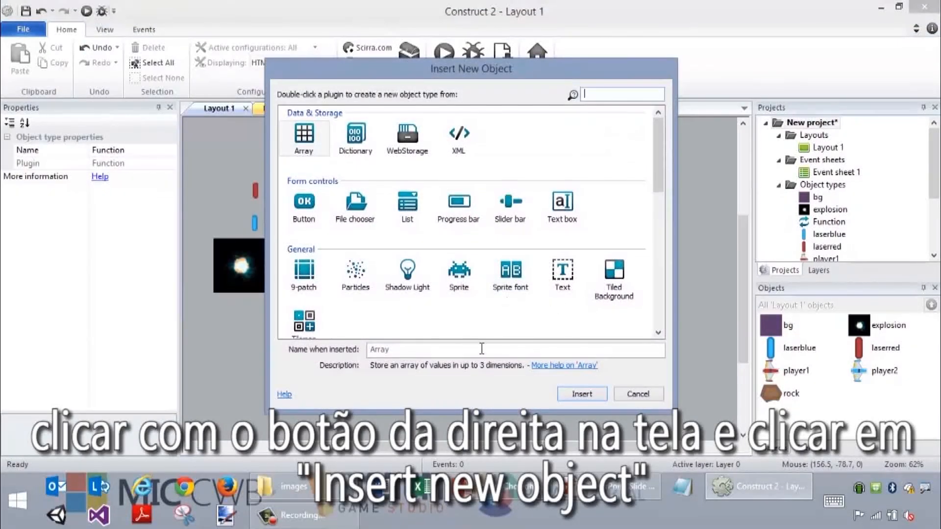
left_click_drag(658, 173, 669, 222)
left_click(361, 252)
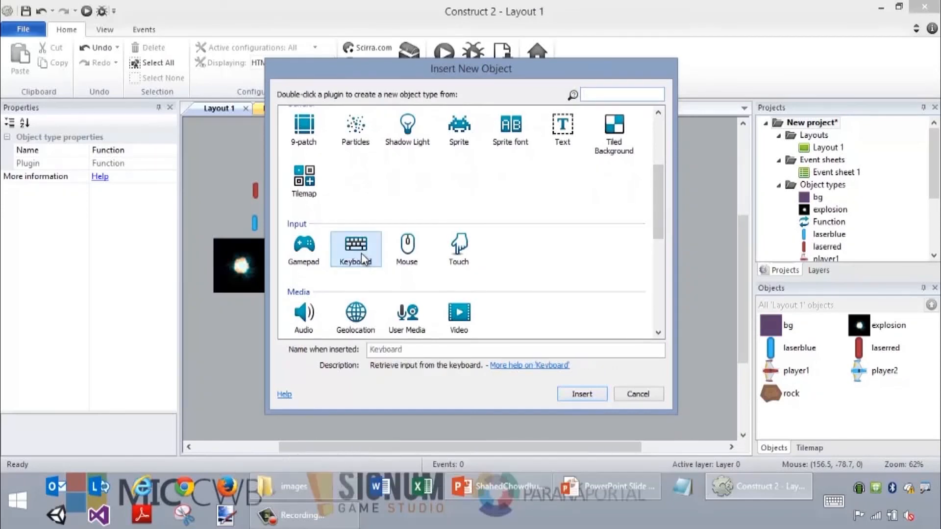
left_click(575, 395)
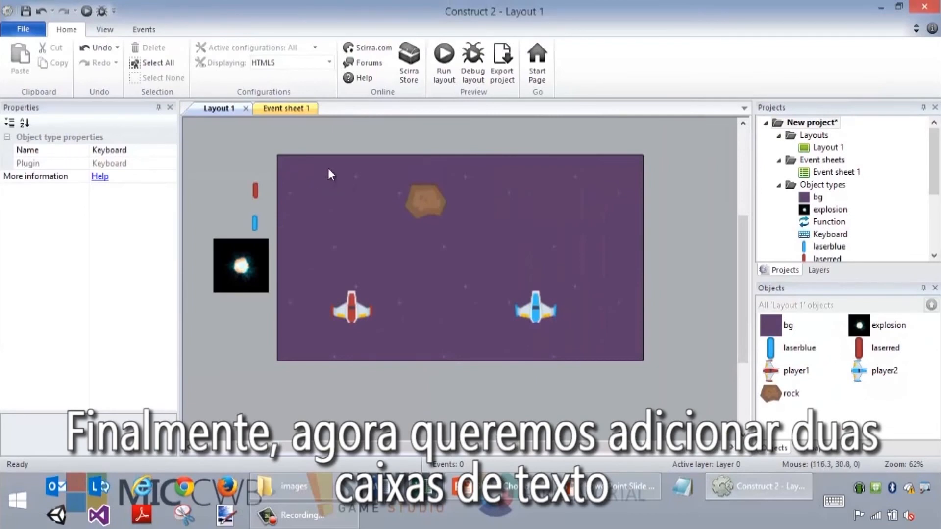
Step: Insert a Text object named score1text and place it in the layout's upper-left area at about 97, 65
right_click(328, 170)
left_click(388, 178)
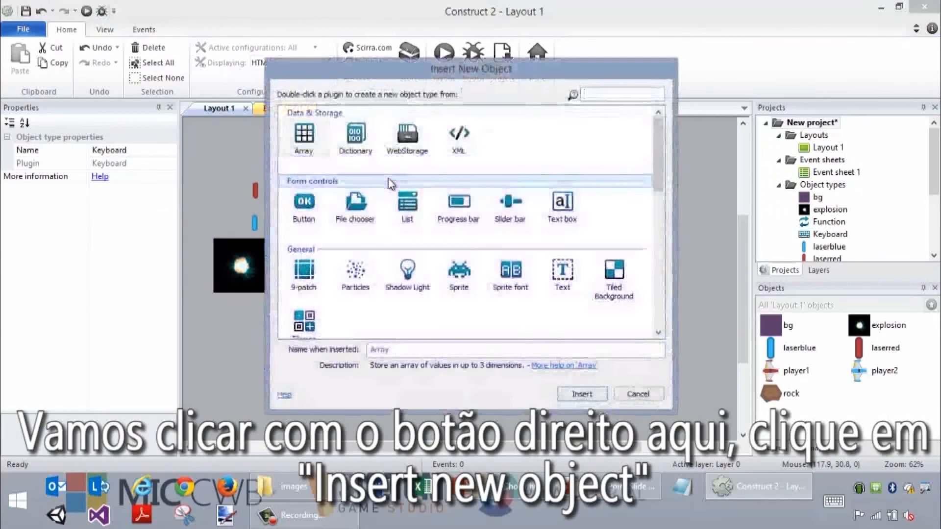
left_click(564, 276)
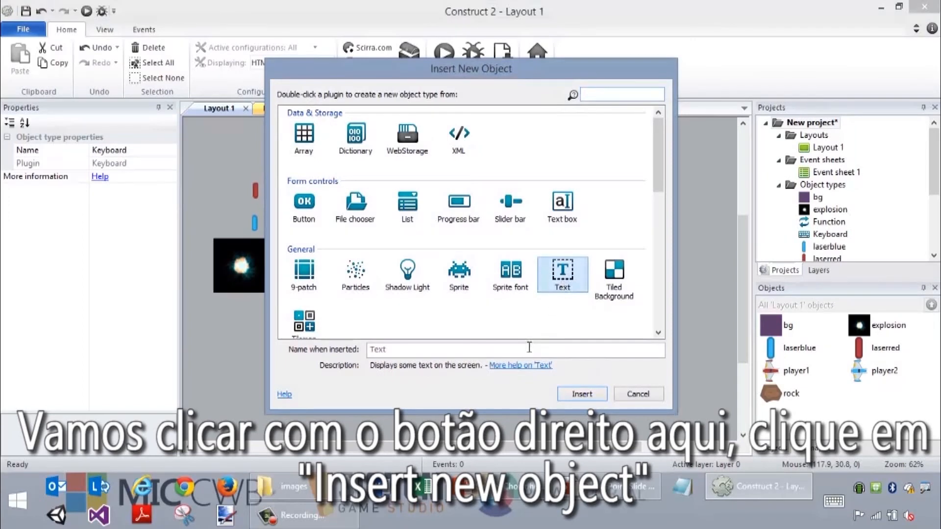
double_click(528, 350)
type("tex")
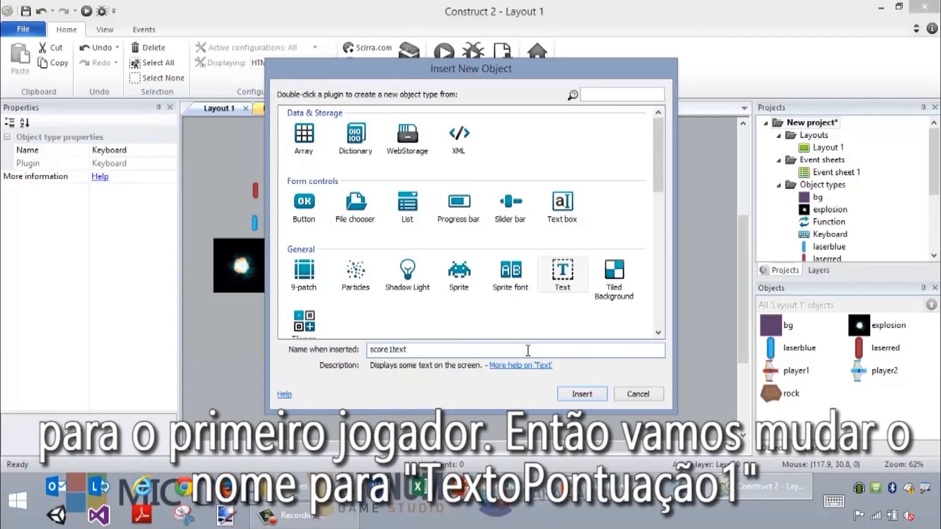
key("BackSpace")
type("1")
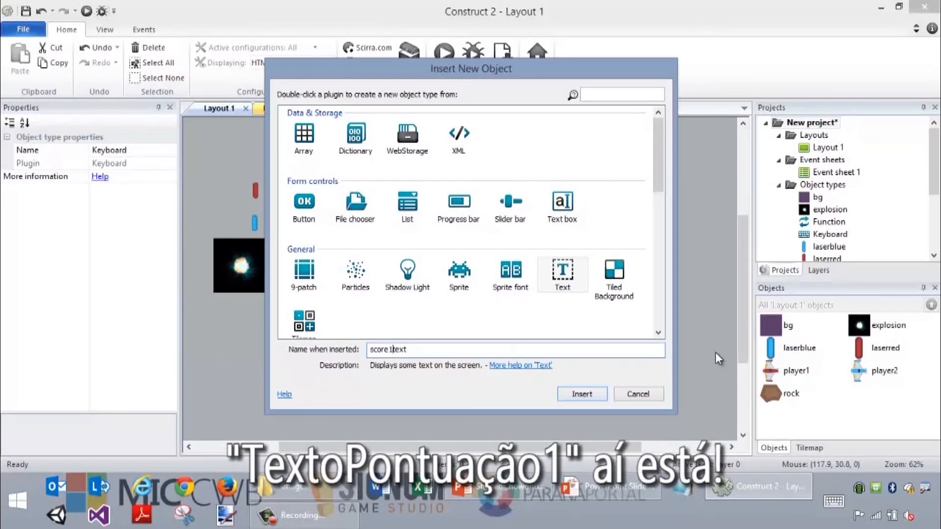
left_click(581, 395)
left_click(319, 184)
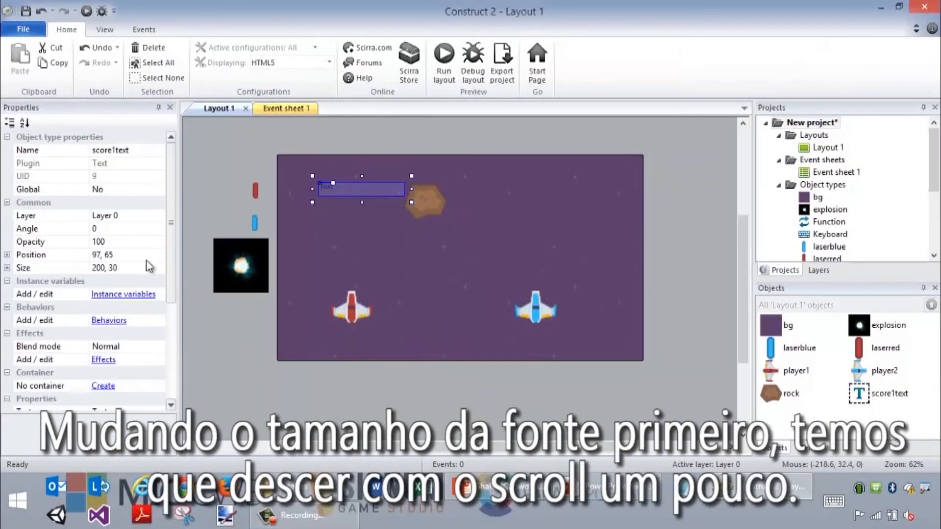
Step: Set the score1text object's text color to light yellow (255, 255, 153)
left_click_drag(171, 274, 174, 349)
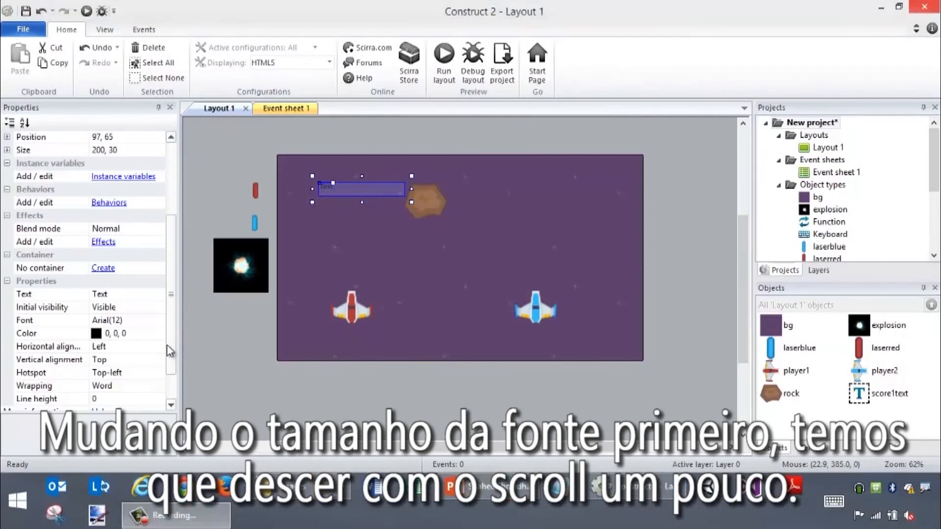
left_click(149, 334)
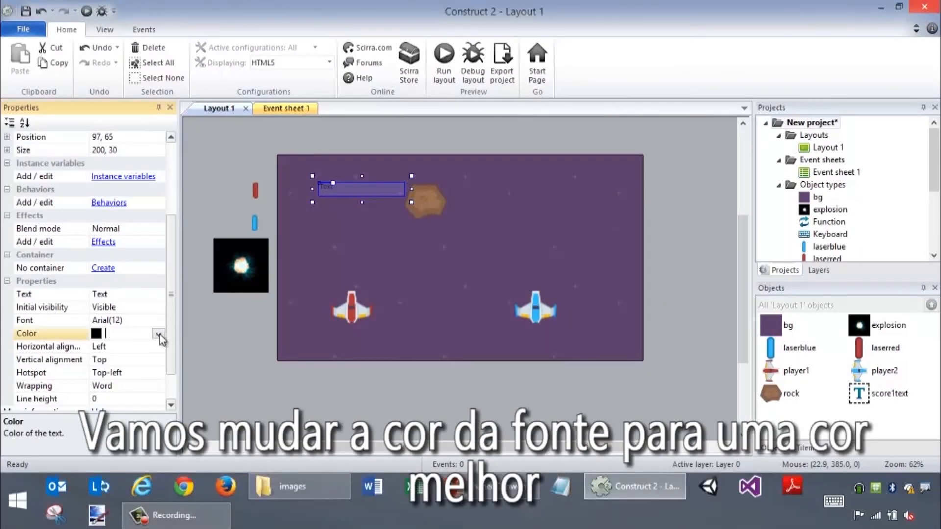
left_click(158, 334)
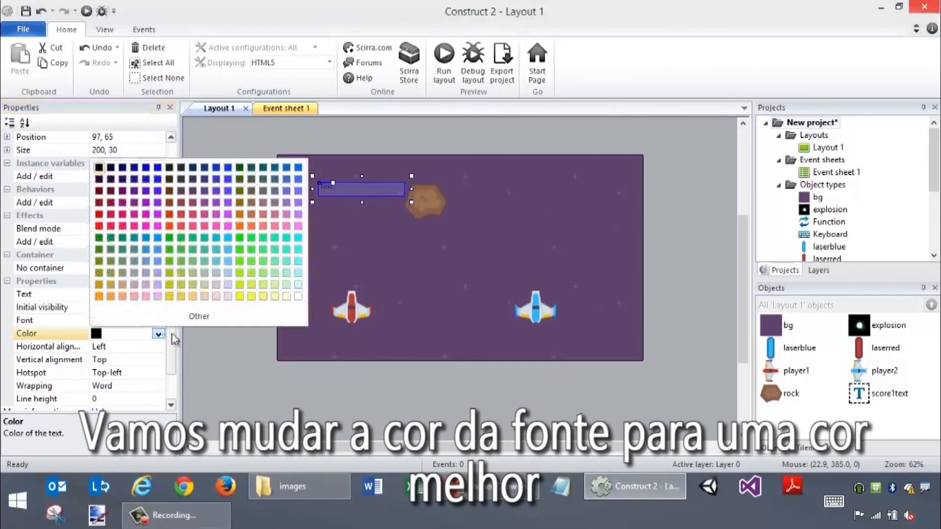
left_click(275, 296)
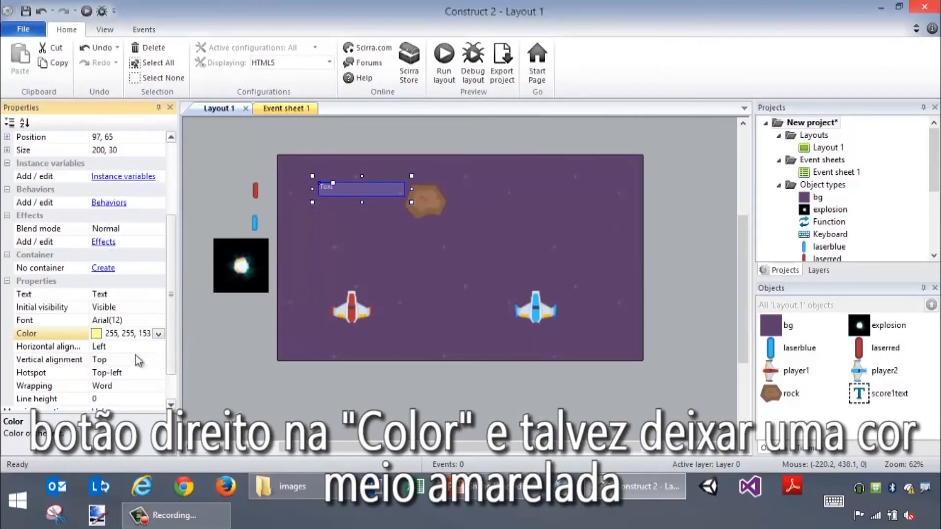
Step: Set the score1text object's font to Courier New, Regular, size 20
left_click(149, 320)
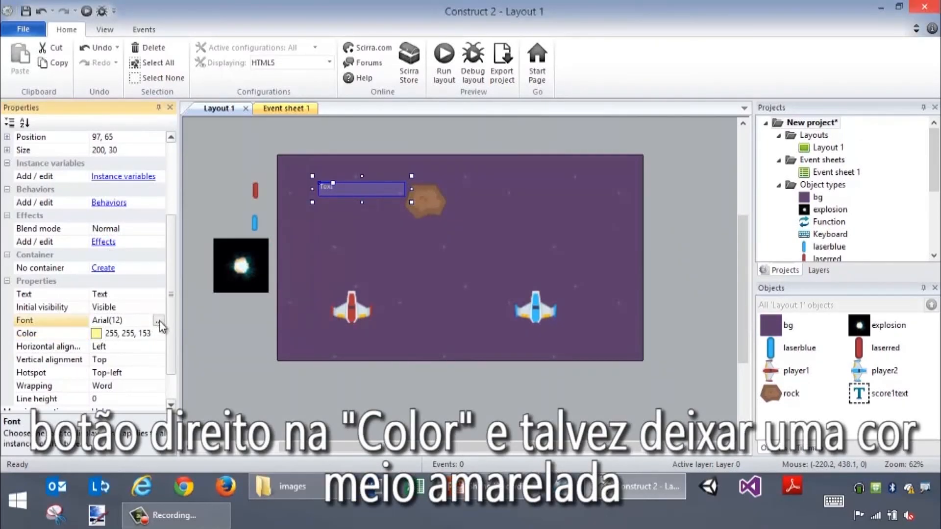
left_click(158, 321)
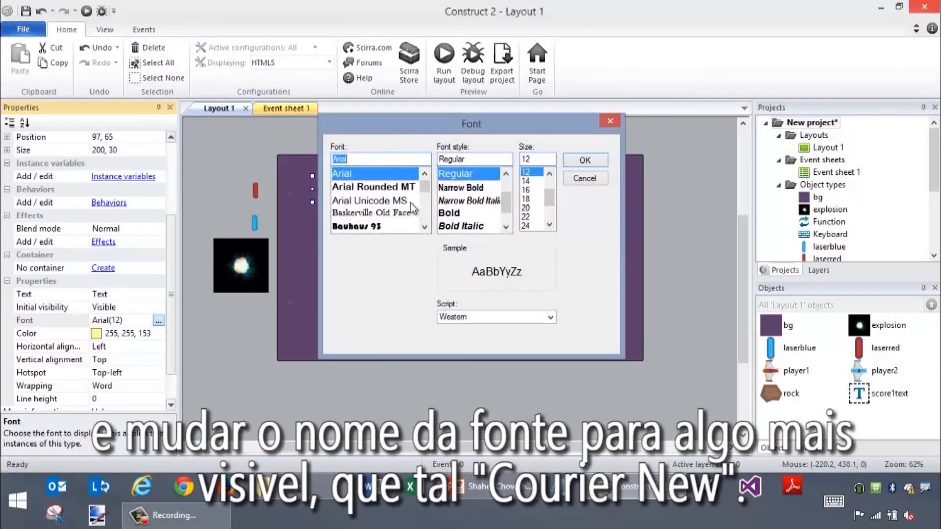
scroll(426, 216, "down", 3)
scroll(428, 218, "down", 5)
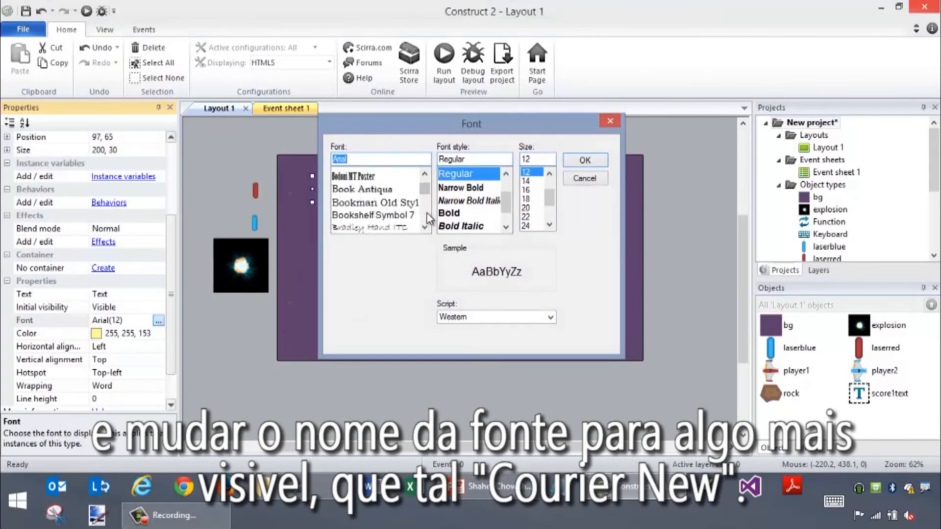
scroll(428, 218, "down", 5)
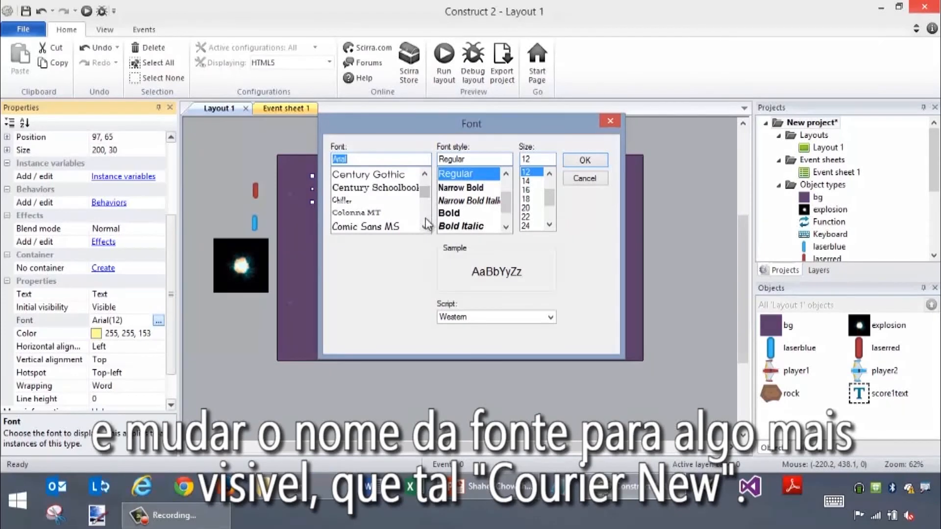
scroll(427, 218, "down", 2)
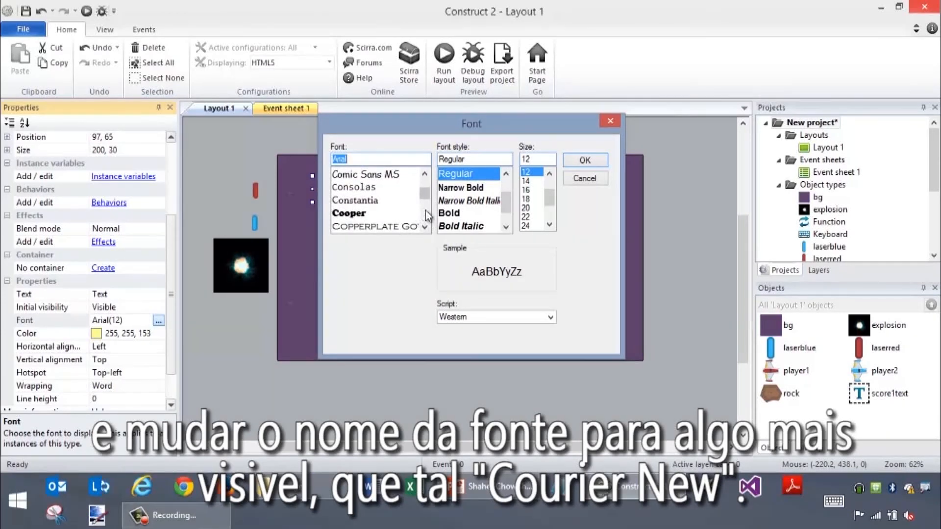
scroll(422, 215, "down", 2)
left_click(416, 214)
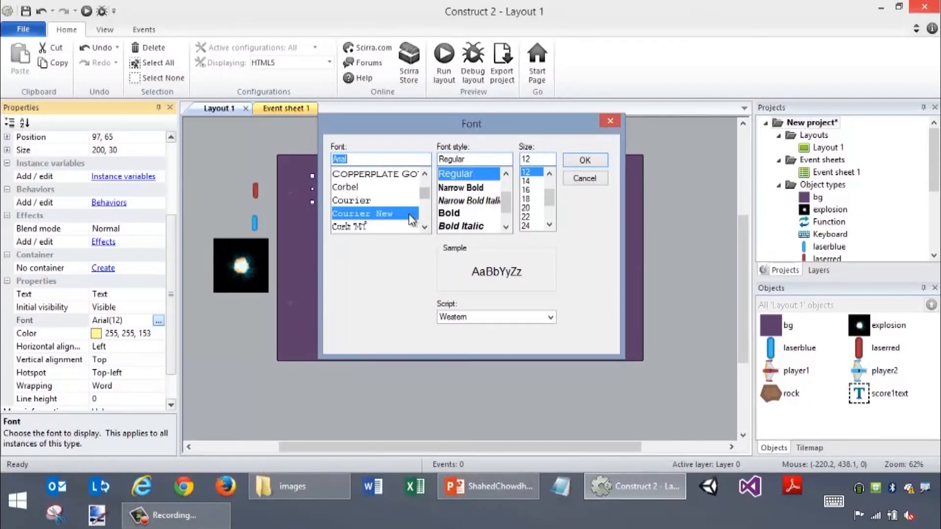
left_click(526, 208)
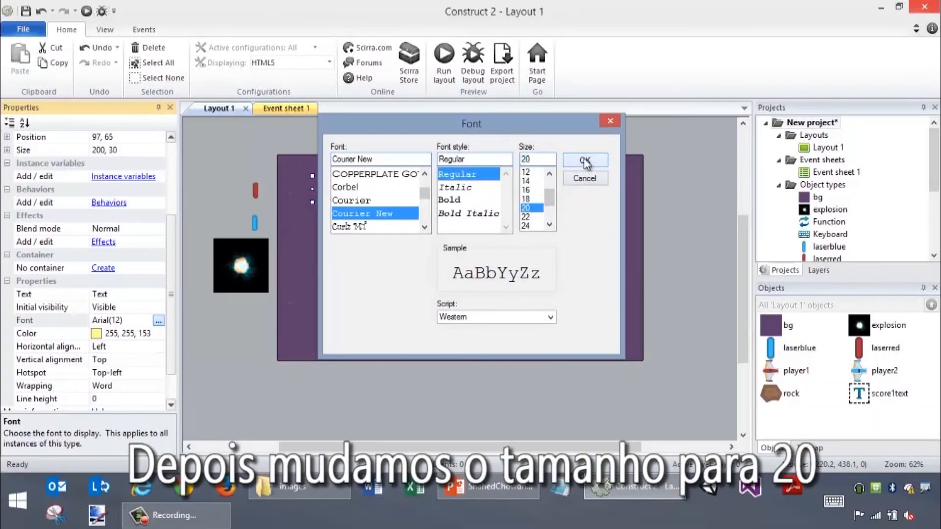
left_click(583, 161)
Step: Resize the score1text box to about 134 x 56 and set its displayed text to "P1:"
left_click_drag(361, 202, 383, 198)
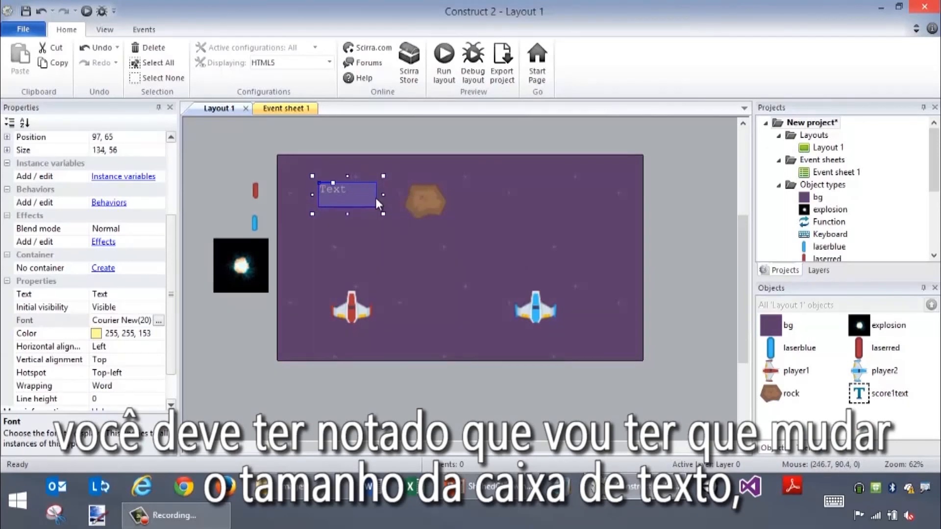
left_click(125, 295)
type("p1")
key("BackSpace")
key("BackSpace")
type("P")
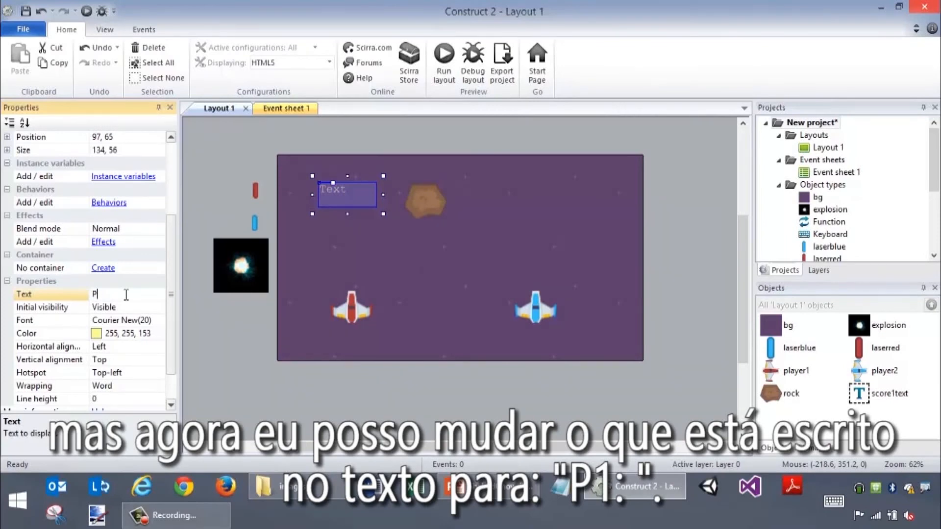
type("1:")
key("Return")
Step: Insert a Text object named p2scoretext and place it in the layout's upper-right area at about 641, 86
right_click(536, 192)
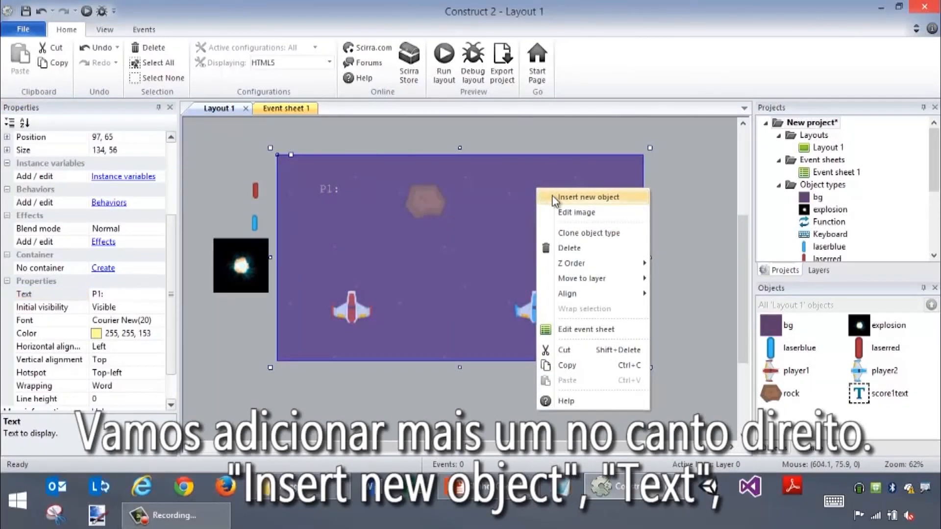
left_click(553, 198)
left_click(562, 272)
left_click(461, 354)
type("p2scoretext")
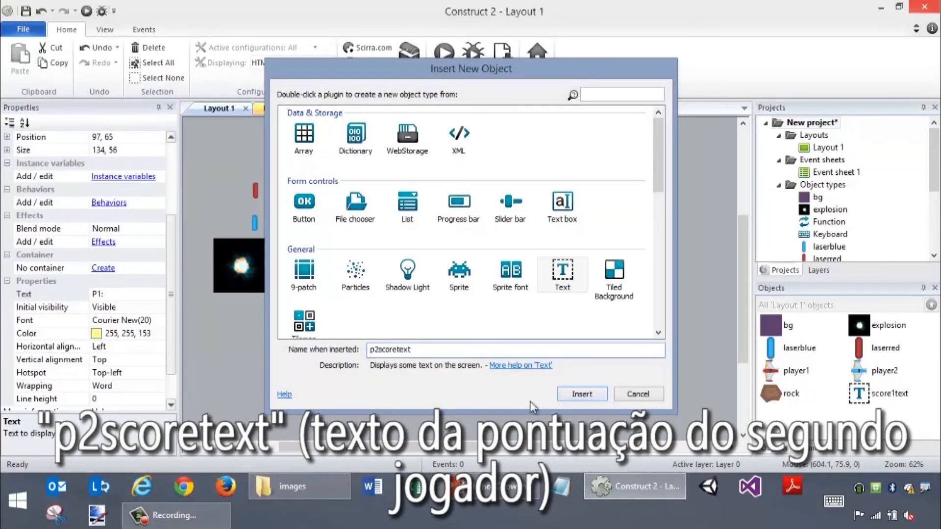
left_click(581, 393)
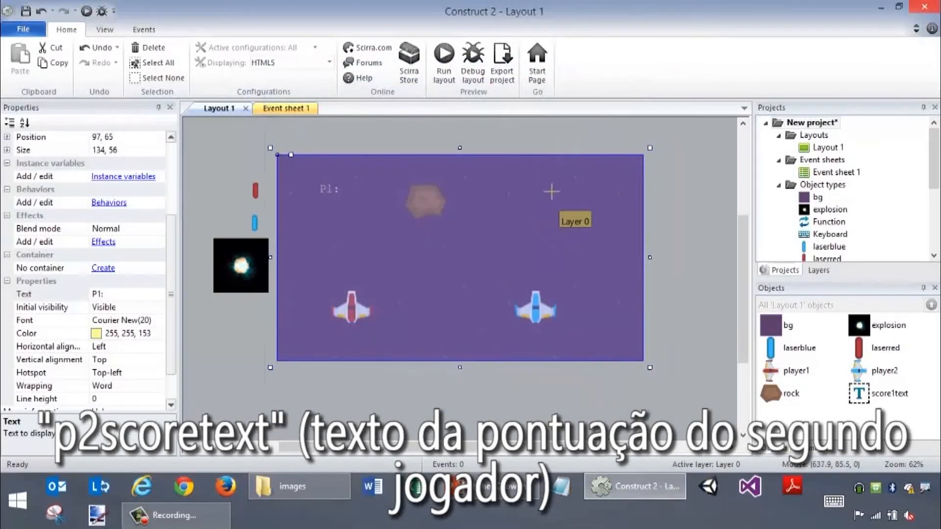
left_click(550, 192)
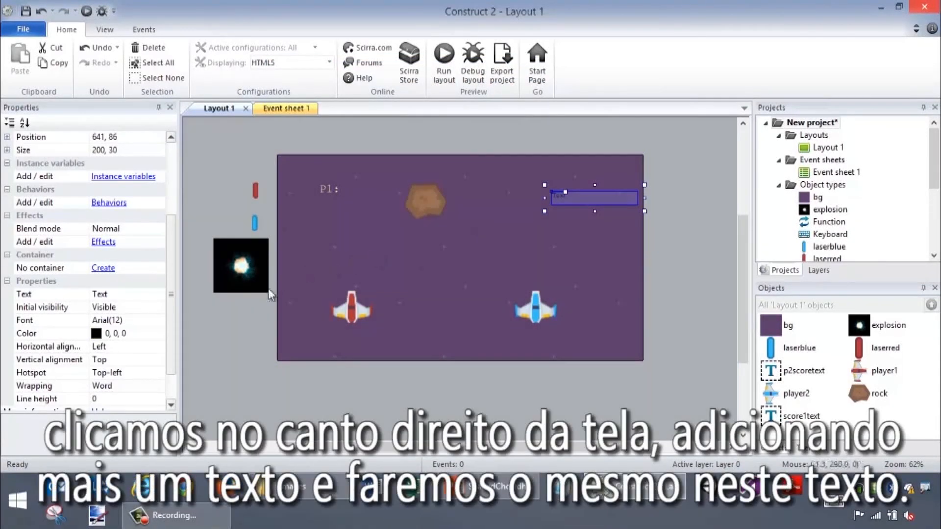
Step: Set the p2scoretext object's displayed text to "P2:" and its font to Courier New, Regular, size 20
left_click(141, 294)
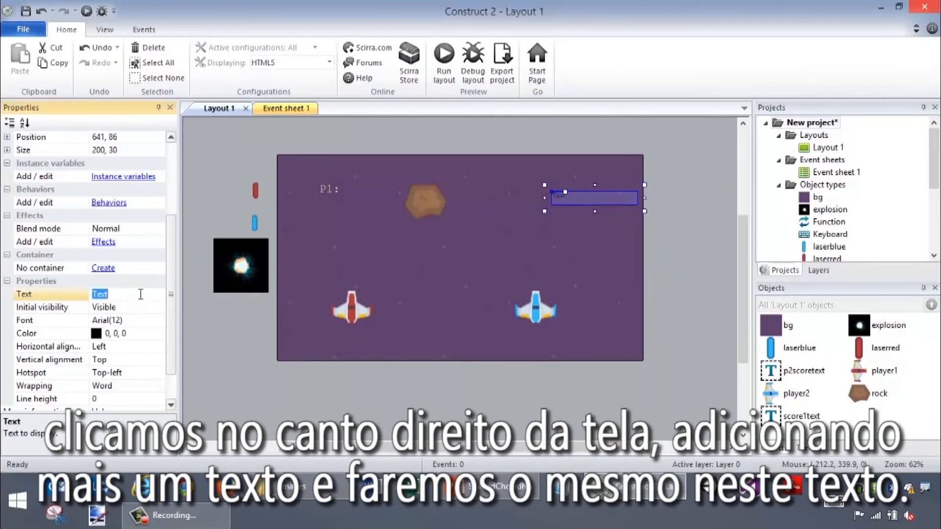
type("p2:")
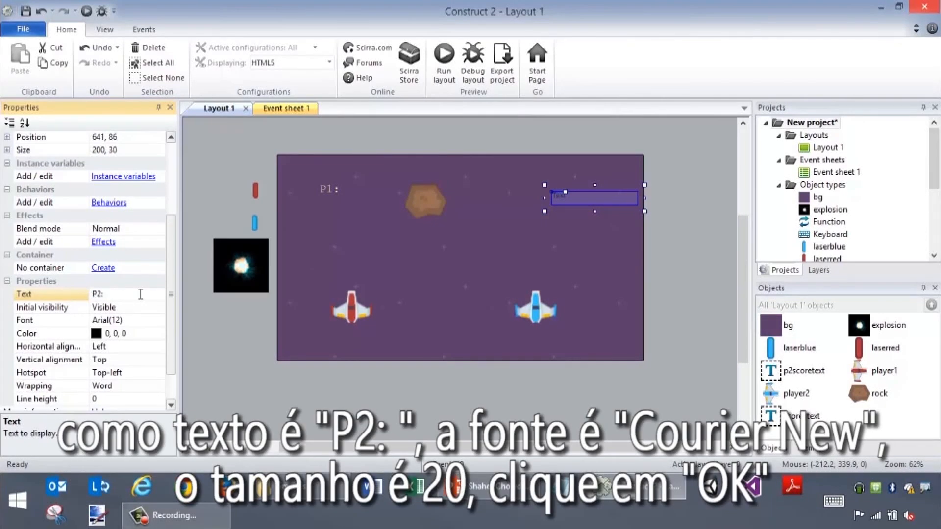
left_click(144, 320)
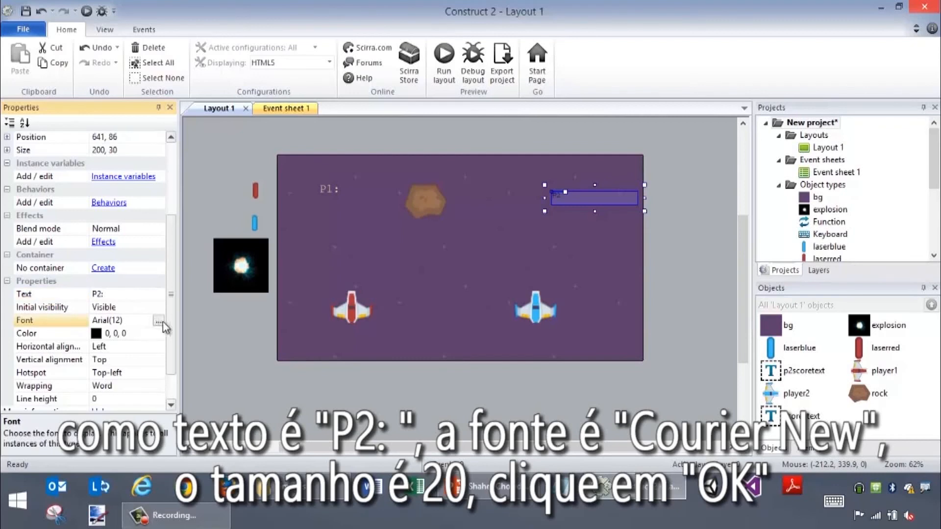
left_click(158, 321)
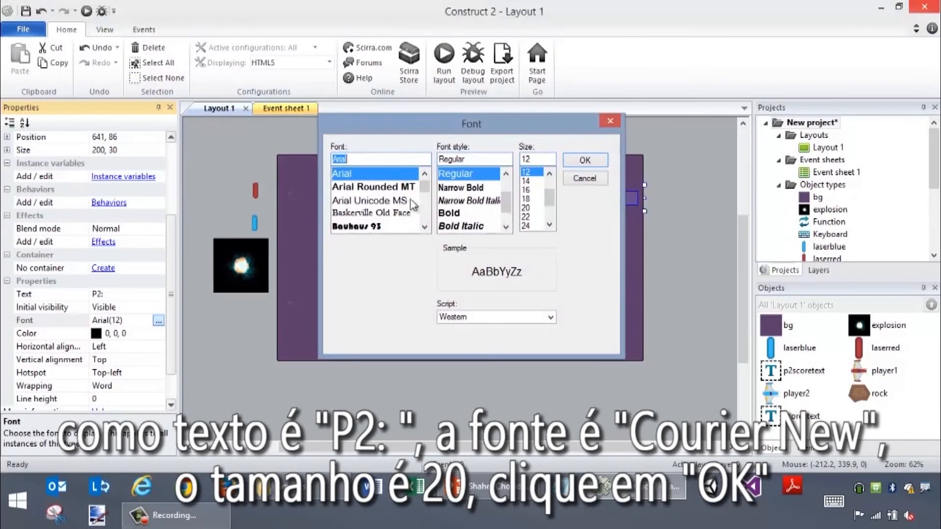
left_click_drag(424, 190, 425, 204)
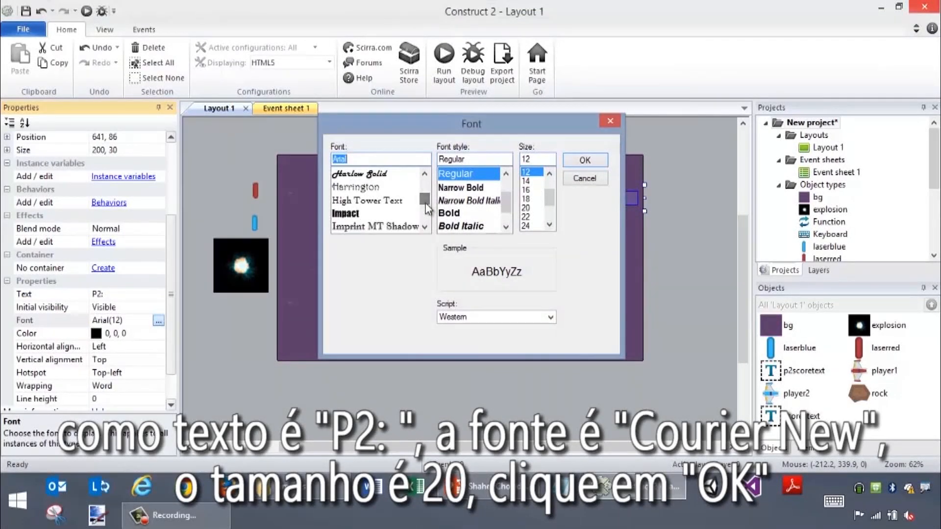
type("cour")
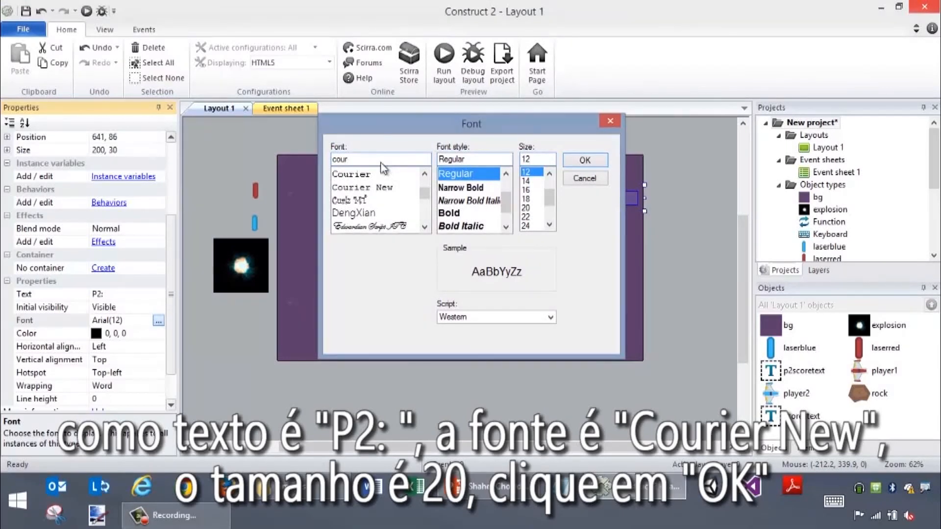
left_click(372, 187)
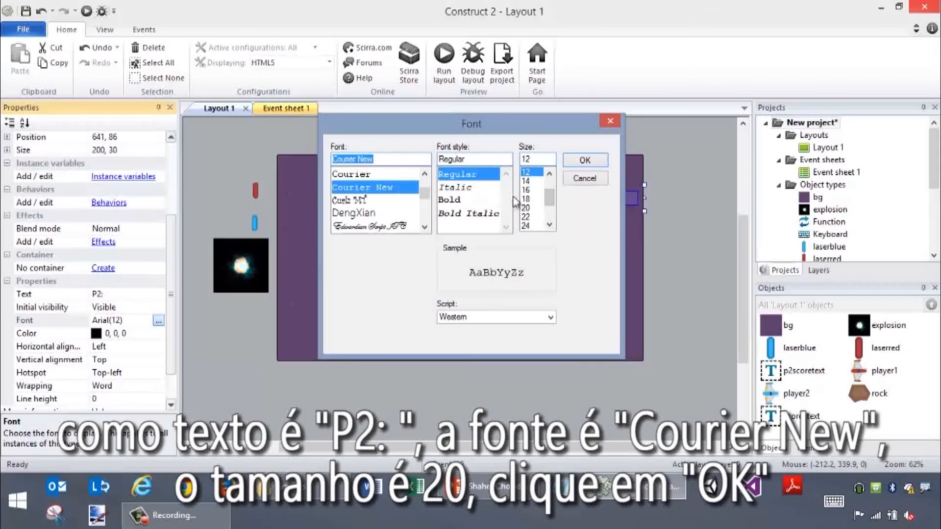
left_click(525, 208)
left_click(585, 161)
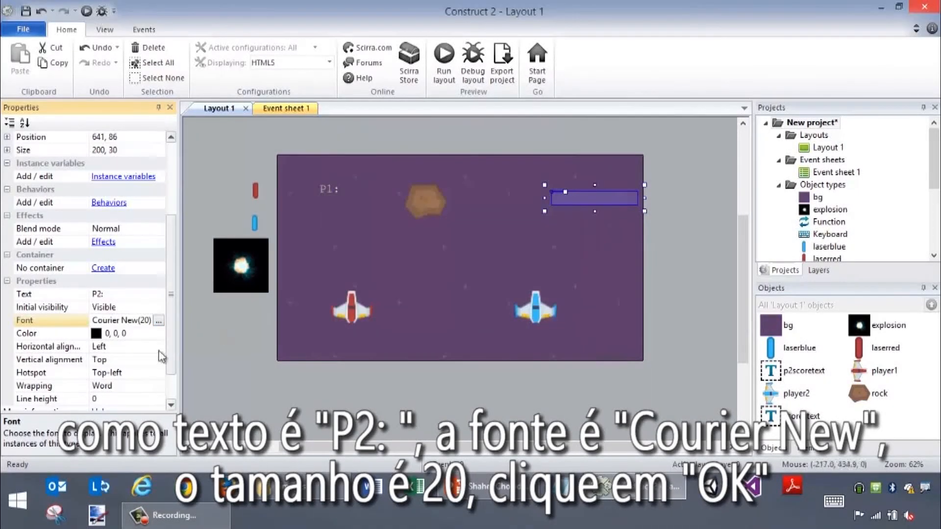
Step: Set the p2scoretext color to light yellow (255, 255, 153) and enlarge its box to about 205 x 69
left_click(141, 334)
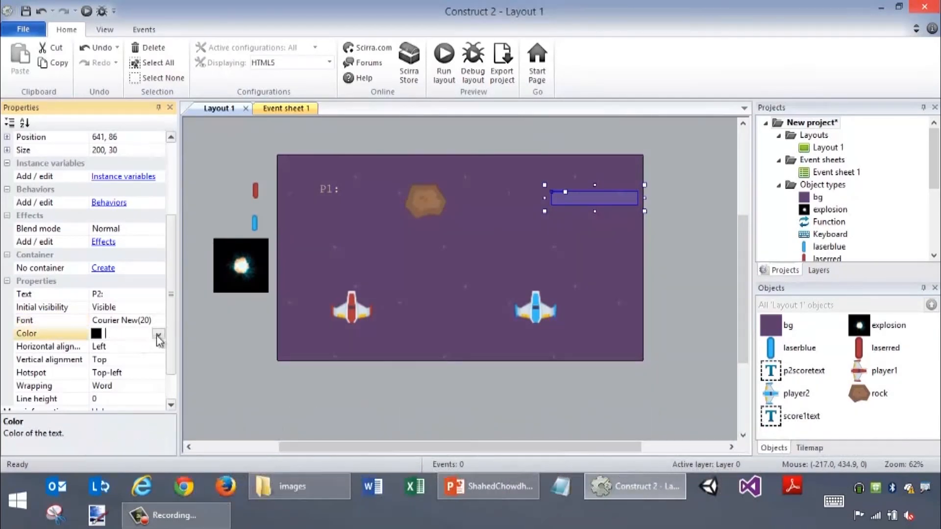
left_click(157, 336)
left_click(274, 301)
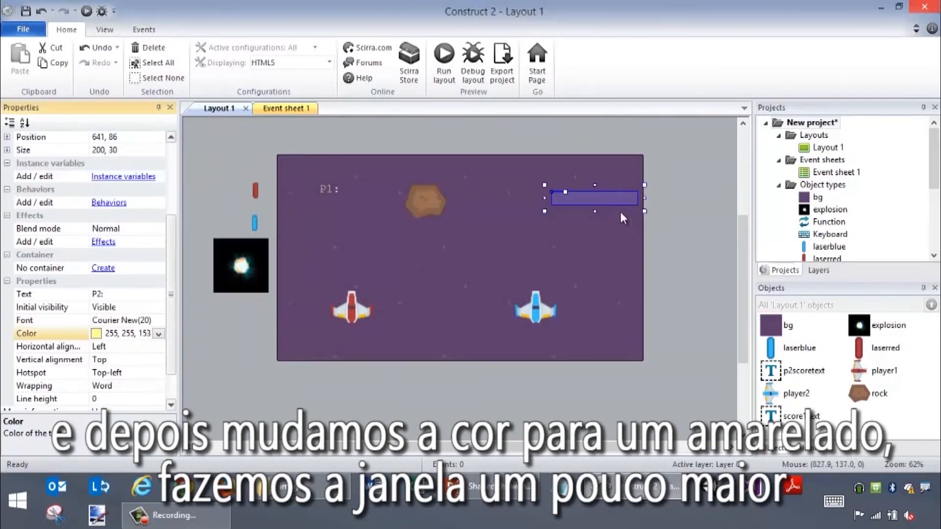
left_click_drag(551, 192, 552, 176)
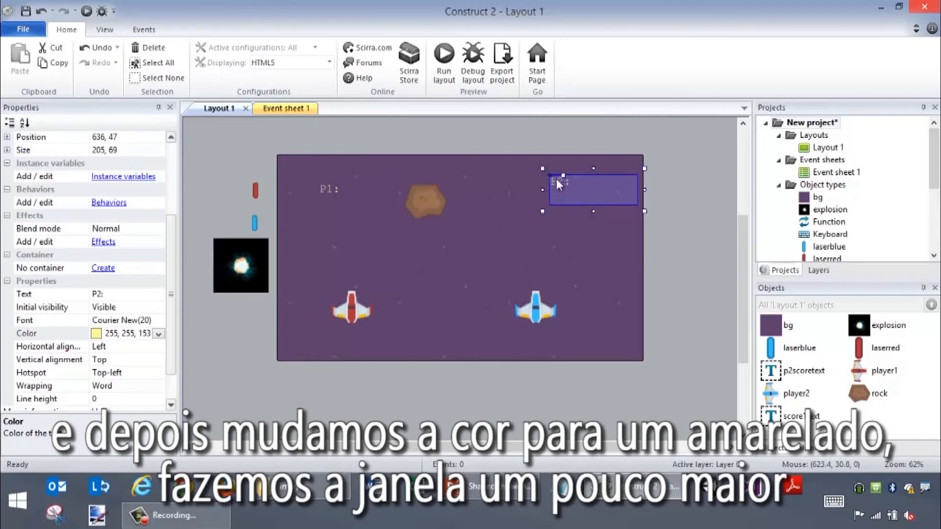
Step: Check the name of the P1 text object and rename p2scoretext as score2text to match its pattern
left_click_drag(167, 246, 244, 163)
left_click(325, 192)
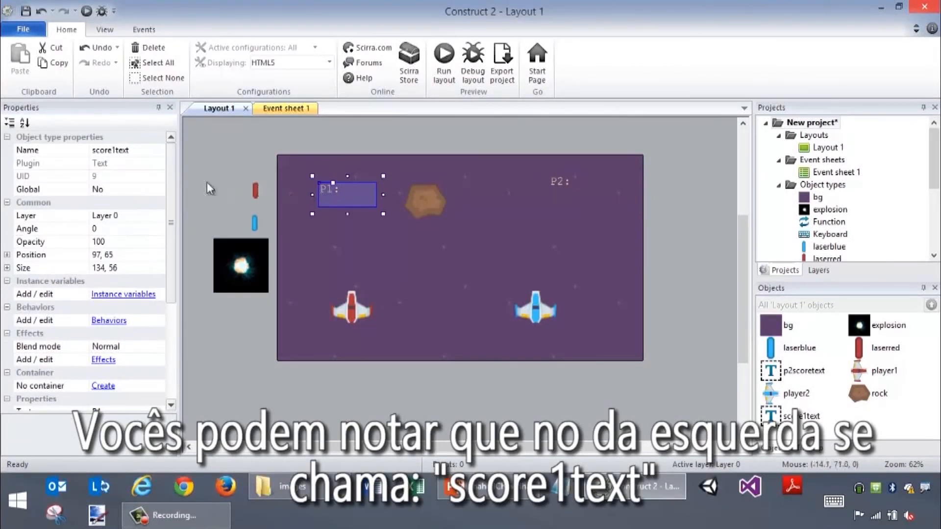
left_click(553, 182)
left_click(147, 153)
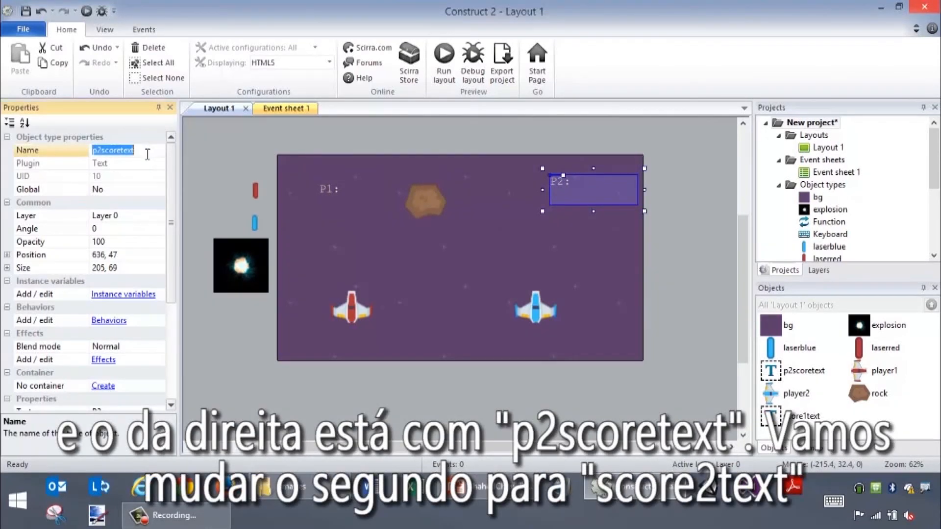
type("score2")
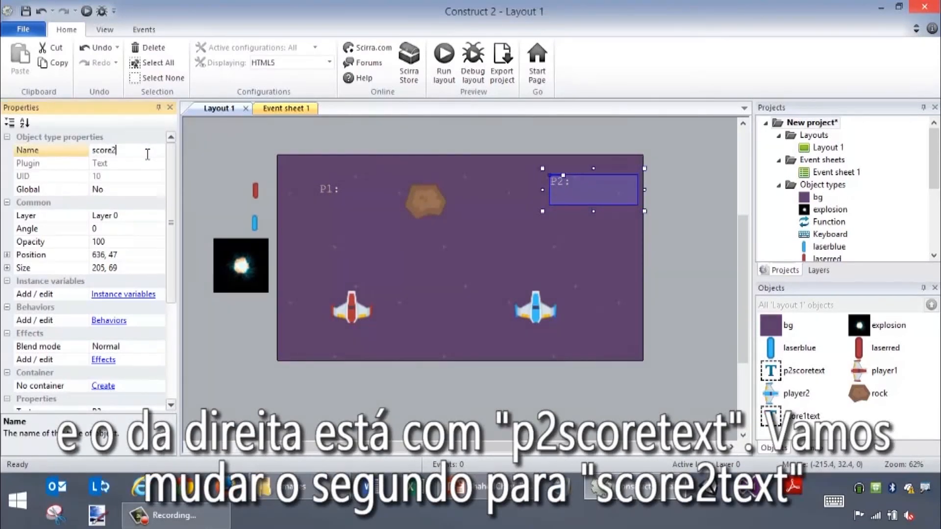
key("Return")
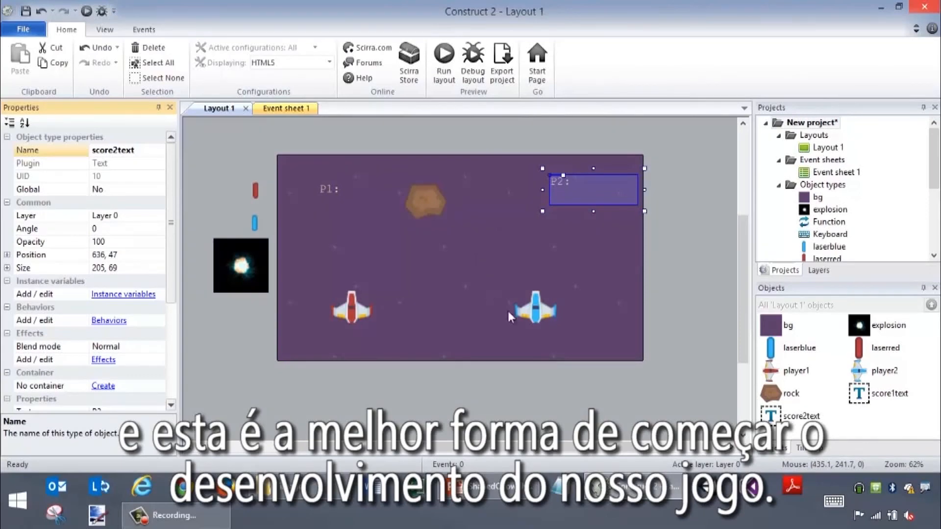
Step: Switch to PowerPoint, present the slides from "Insert New Objects" through "Add Behaviors", and return to Construct 2
left_click(502, 485)
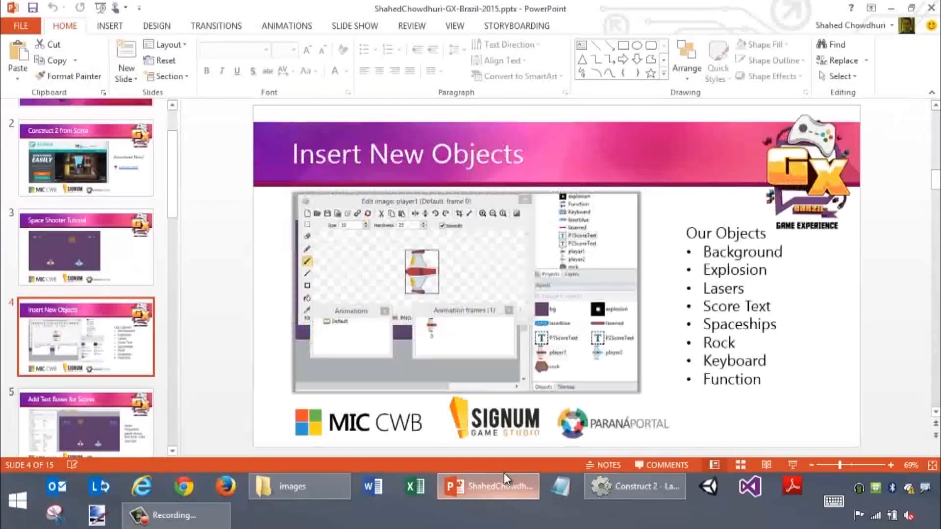
key("shift+F5")
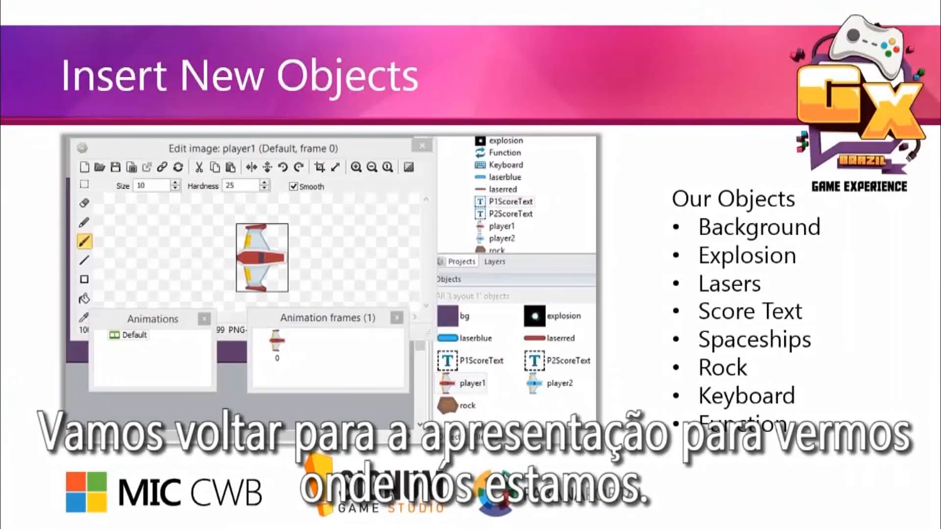
key("Right")
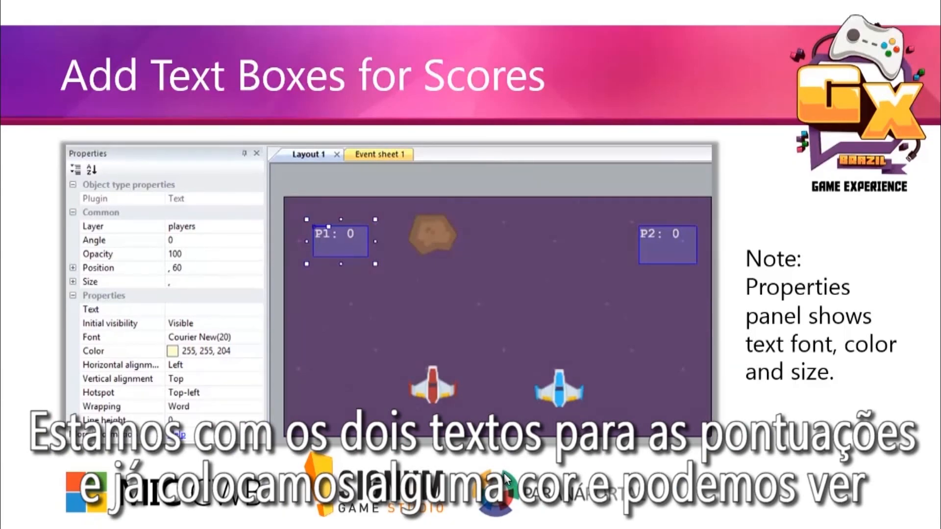
key("Right")
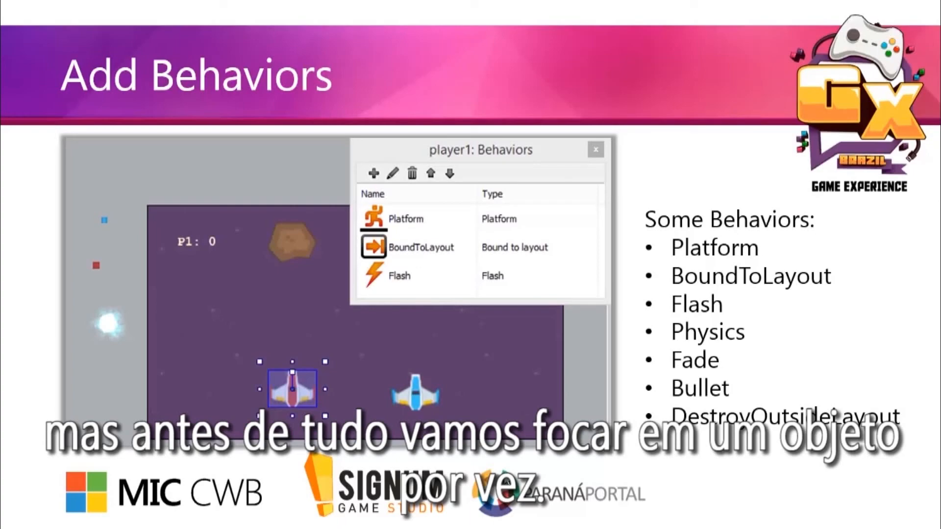
key("alt+Tab")
key("alt+Tab")
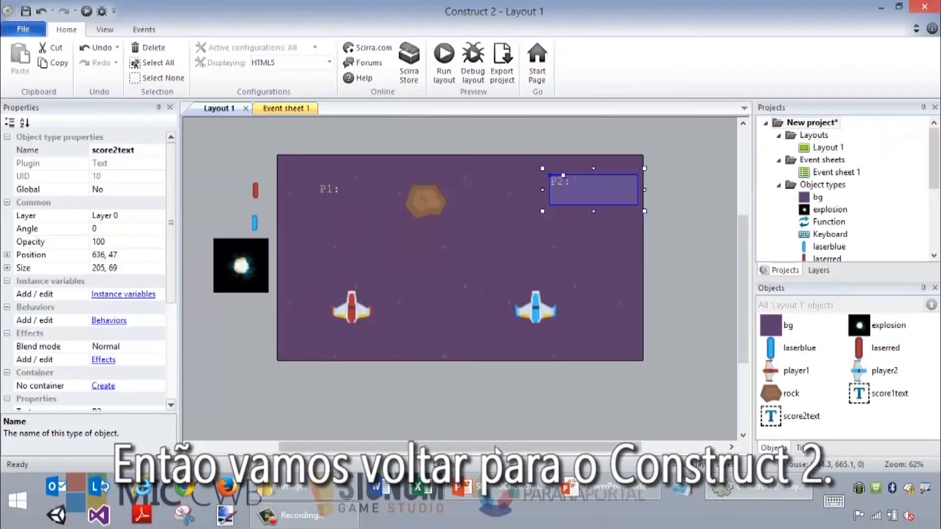
Step: Open the behaviors of the red player1 ship and add the Platform behavior
left_click(354, 309)
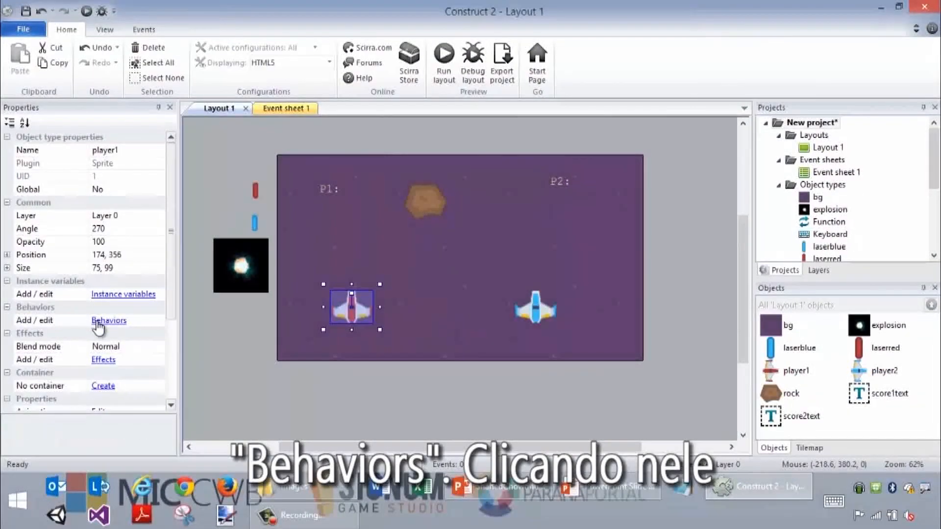
left_click(205, 325)
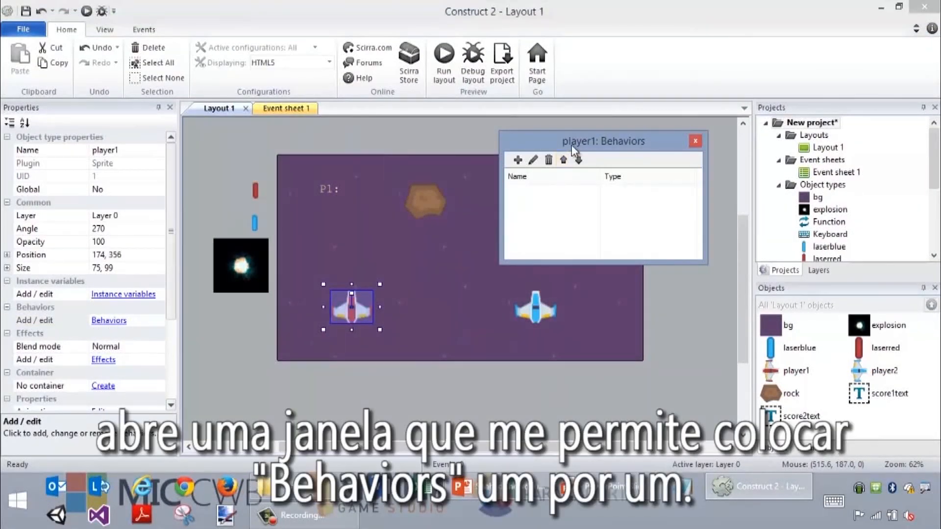
left_click_drag(566, 148, 501, 174)
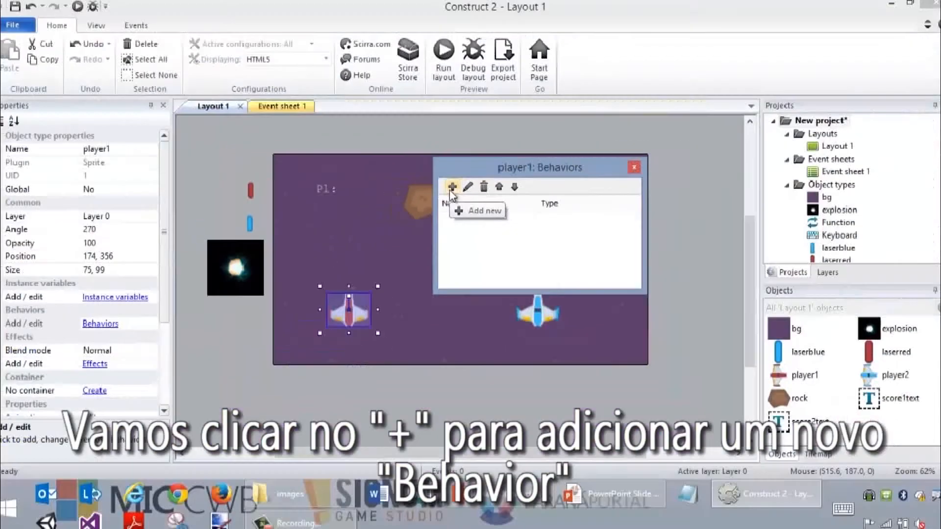
left_click(455, 183)
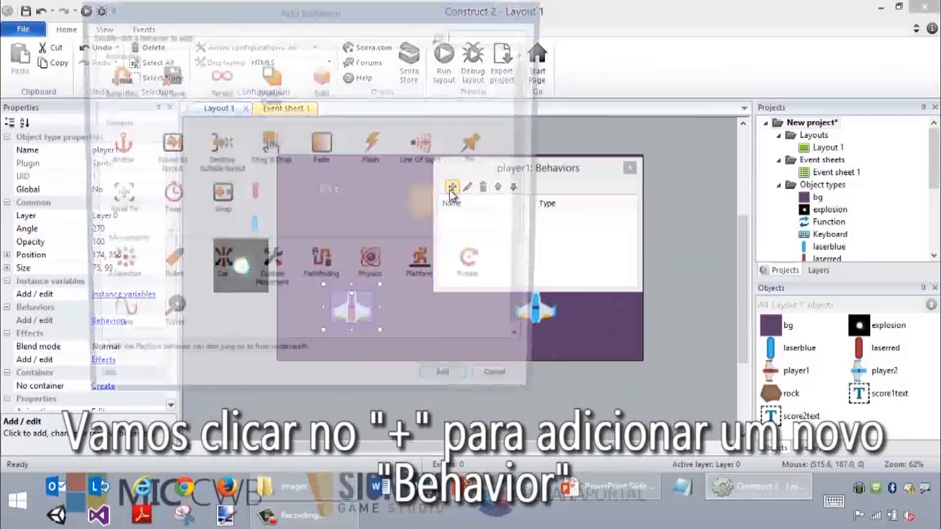
left_click_drag(449, 20, 725, 43)
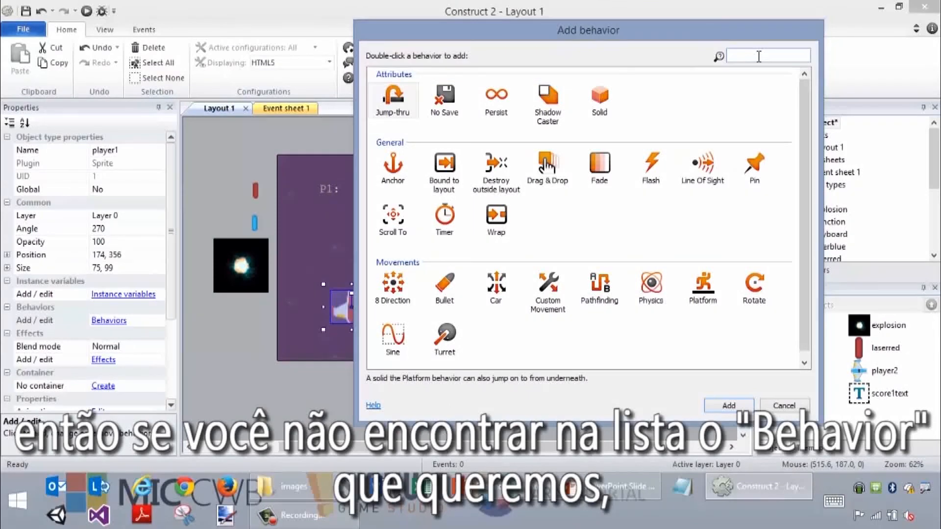
type("pla")
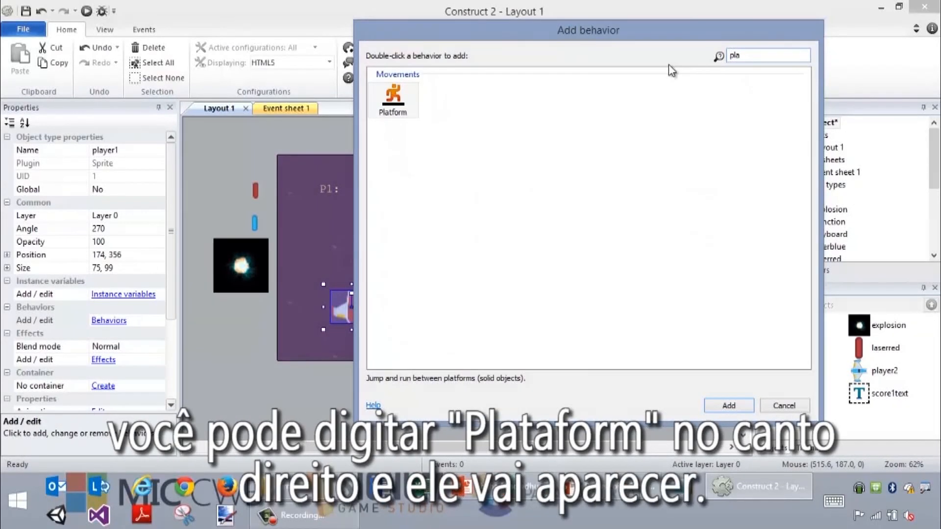
left_click(393, 100)
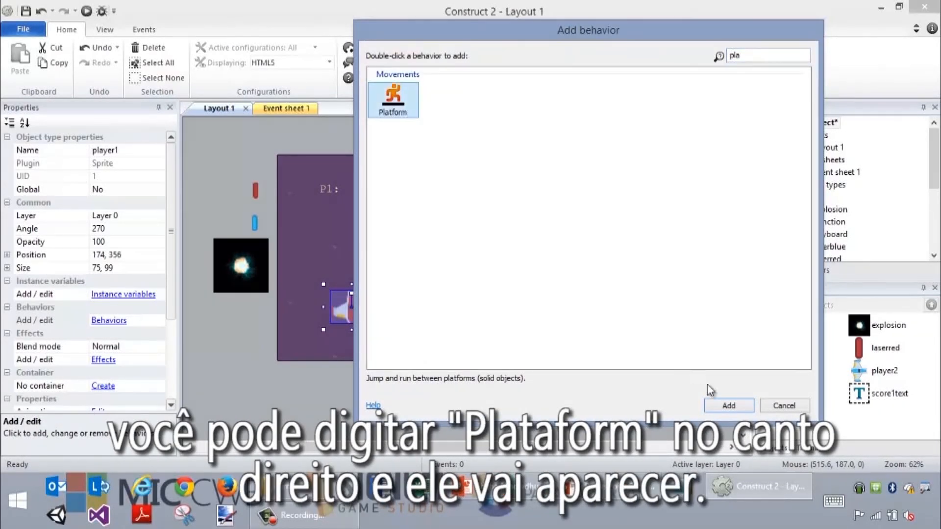
left_click(728, 405)
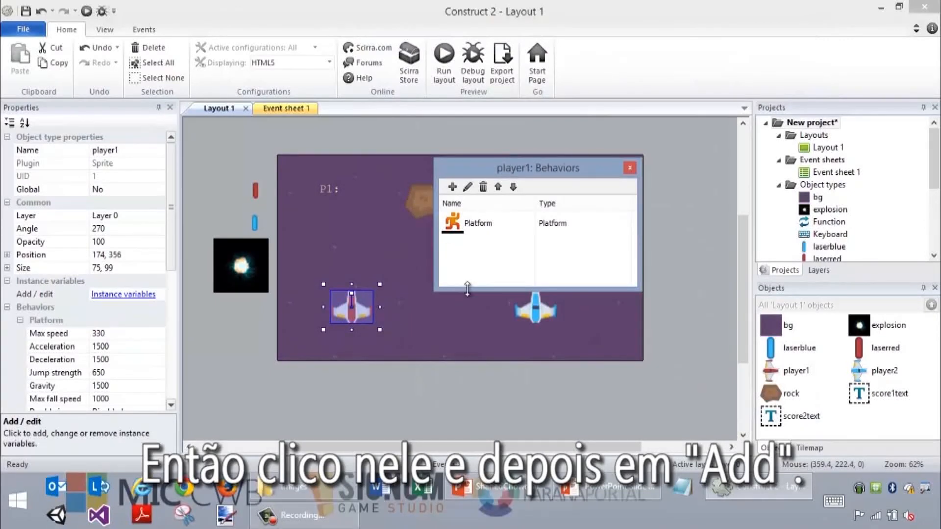
Step: Add the Destroy outside layout behavior to player1
left_click(456, 189)
type("des")
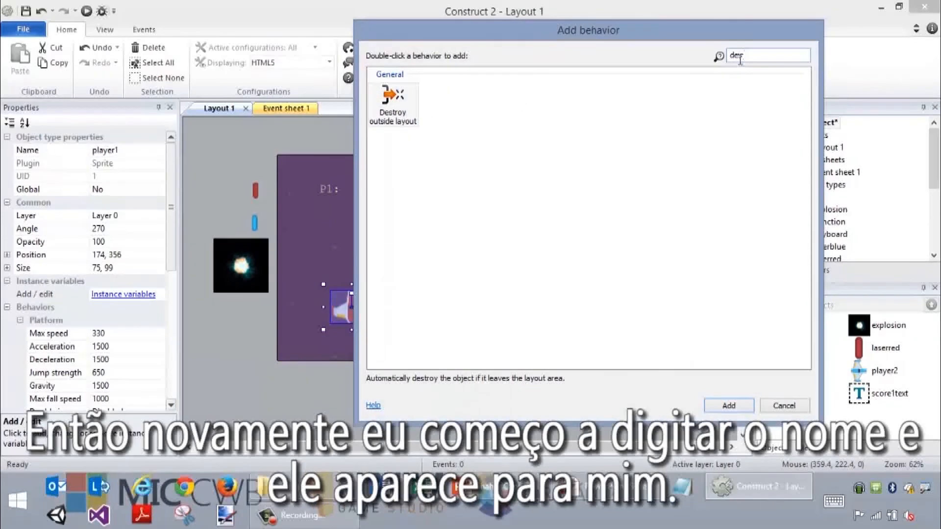
left_click(393, 108)
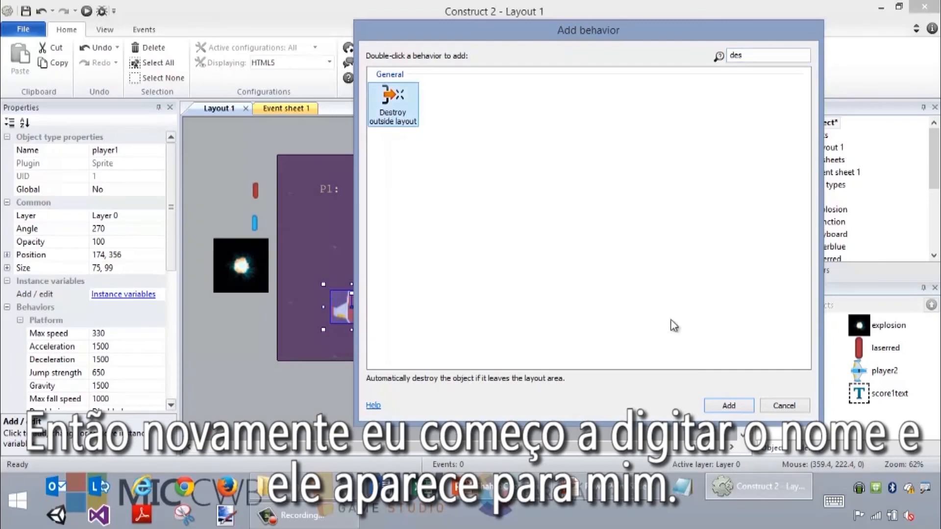
left_click(724, 408)
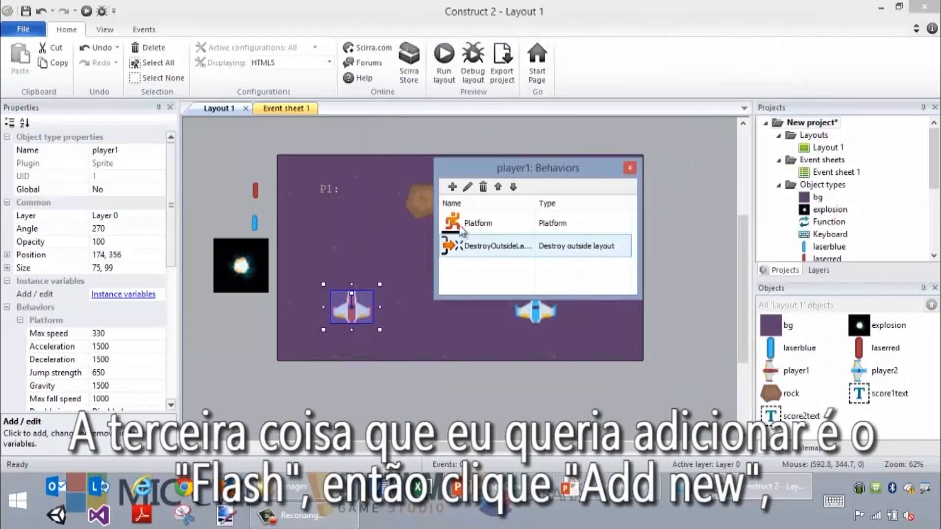
Step: Add the Flash behavior to player1 and close its behaviors dialog
left_click(451, 188)
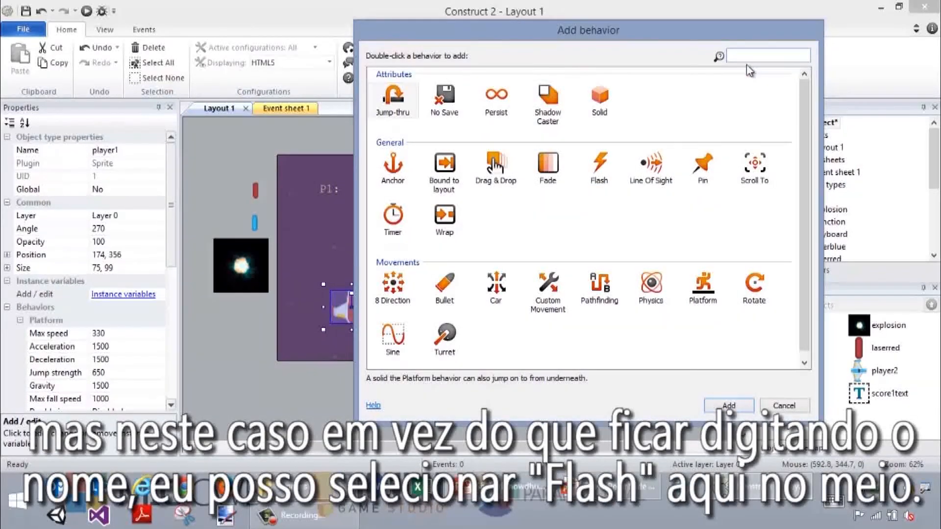
left_click(607, 169)
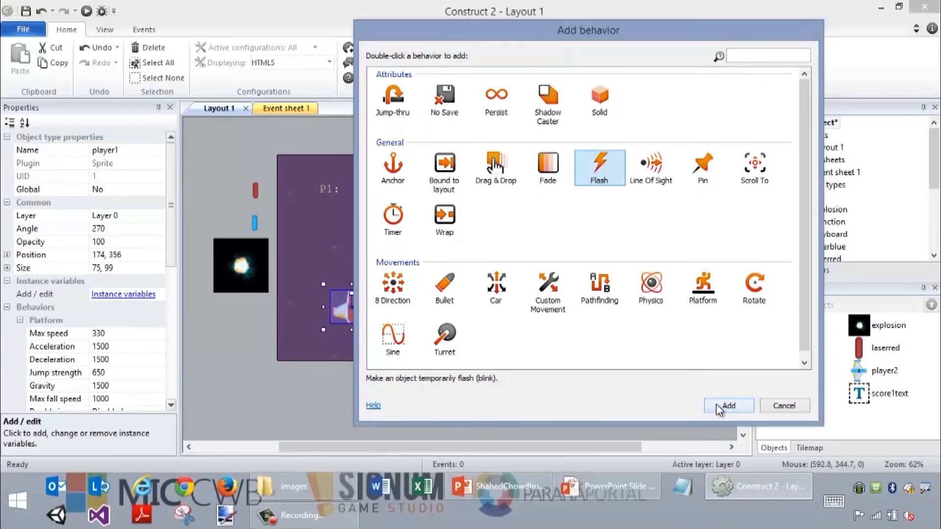
left_click(716, 404)
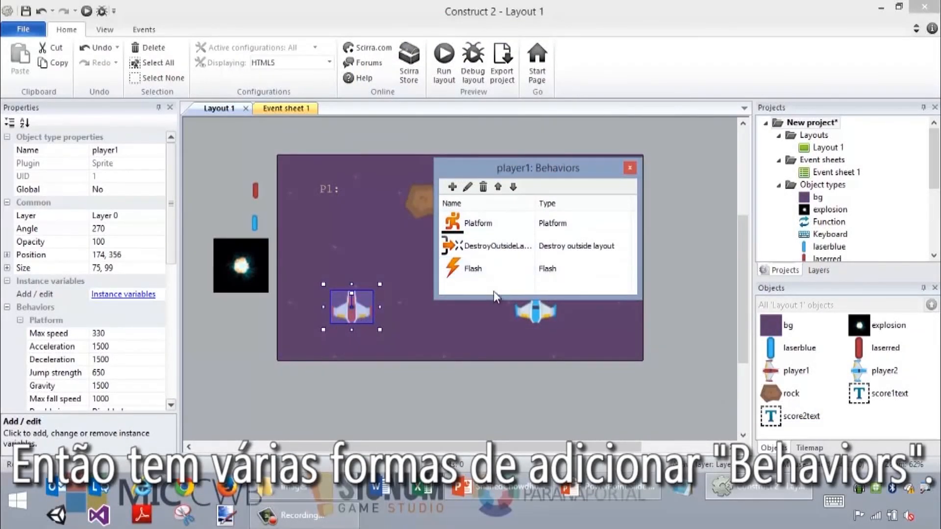
left_click(635, 166)
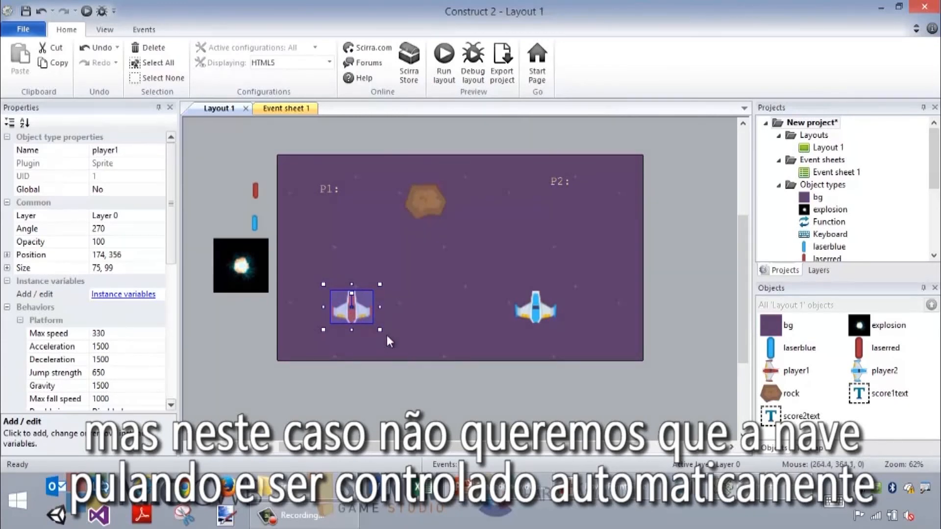
Step: Bring player1's Platform behavior properties into view and widen the property name column so the full names are readable
left_click_drag(175, 251, 180, 298)
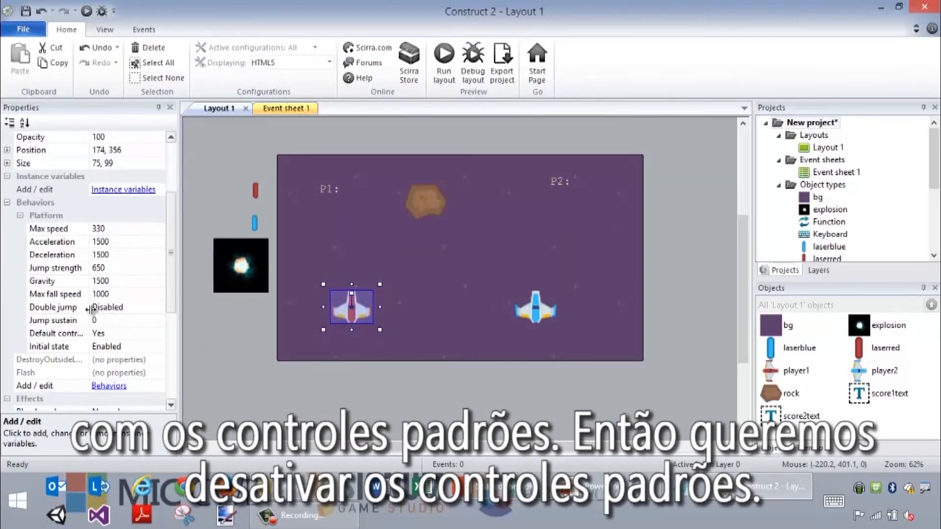
left_click_drag(89, 308, 99, 307)
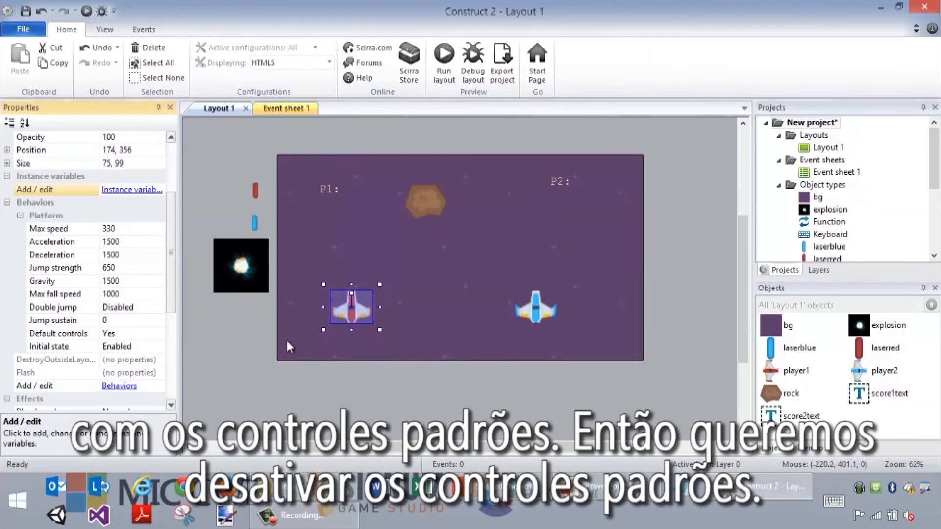
Step: Open the behaviors of the blue player2 ship and add the Platform behavior
left_click(541, 316)
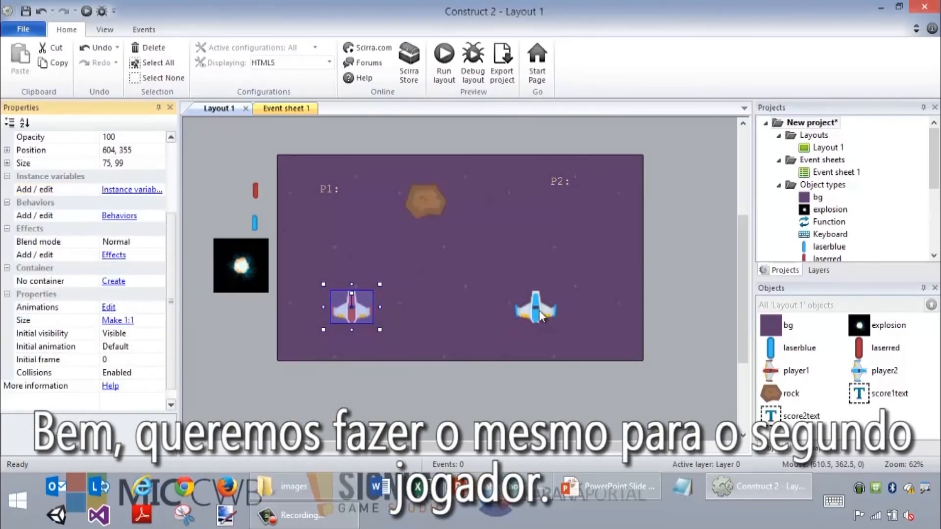
left_click(121, 221)
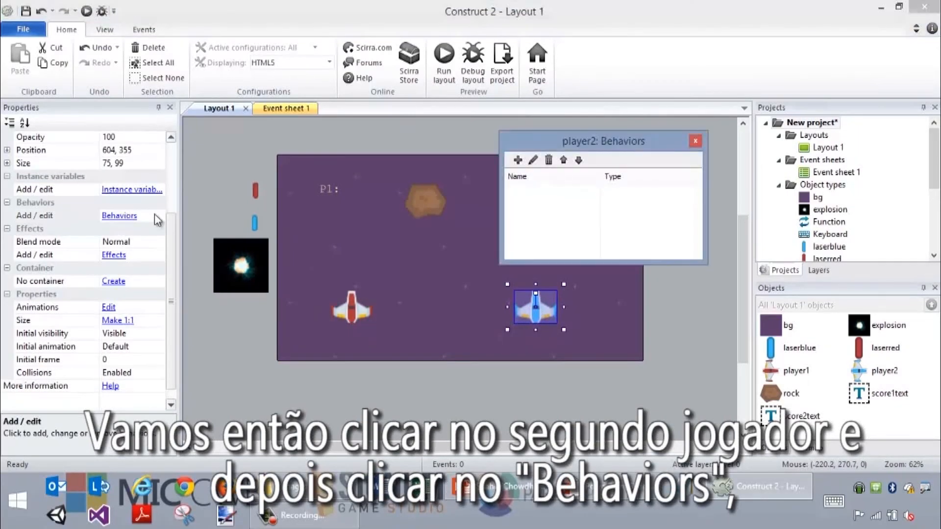
left_click(520, 157)
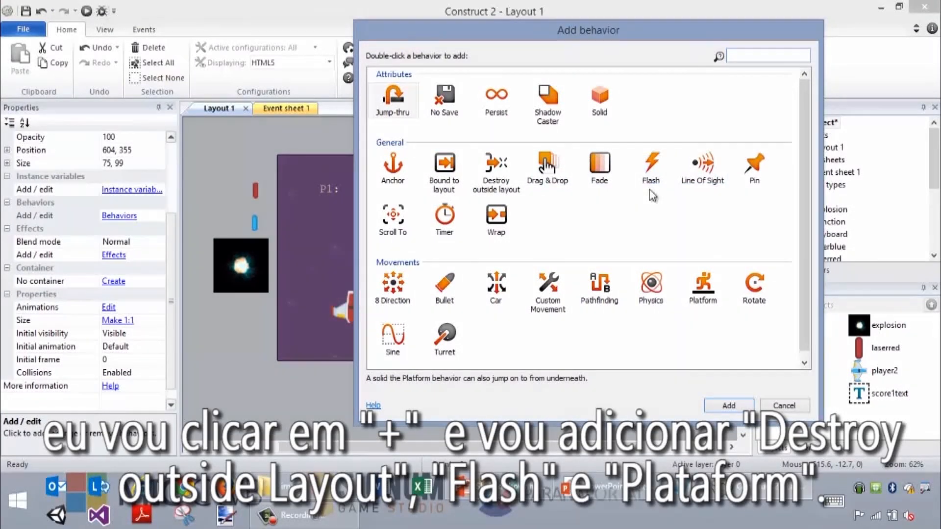
left_click(704, 289)
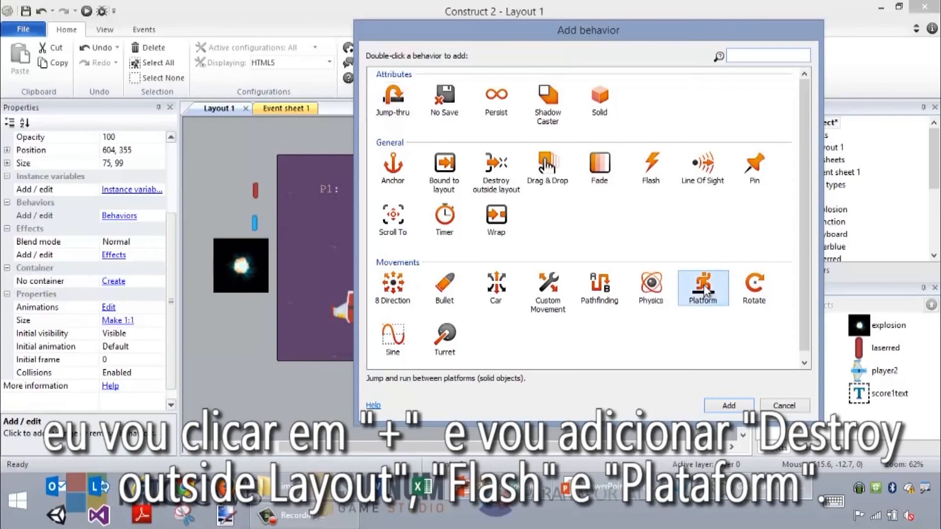
left_click(722, 405)
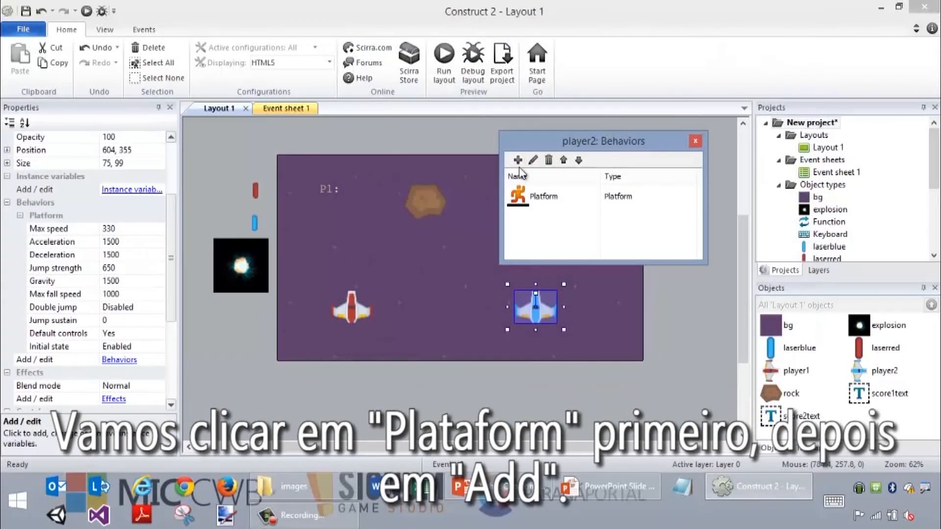
Step: Add the Destroy outside layout behavior to player2
left_click(517, 161)
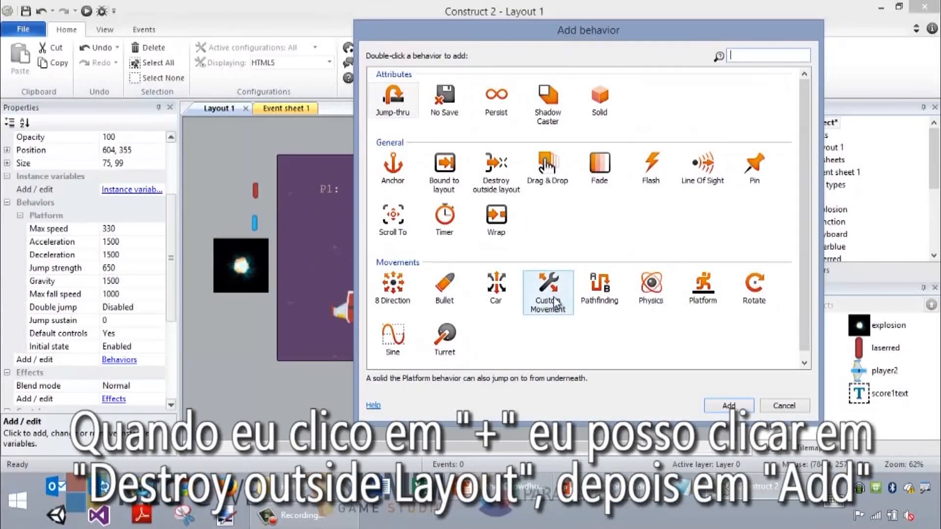
left_click(496, 169)
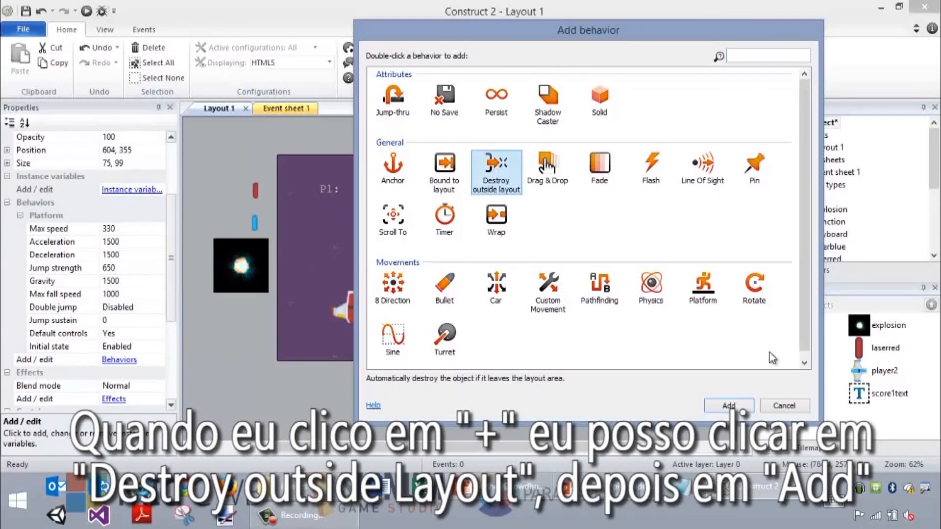
left_click(740, 406)
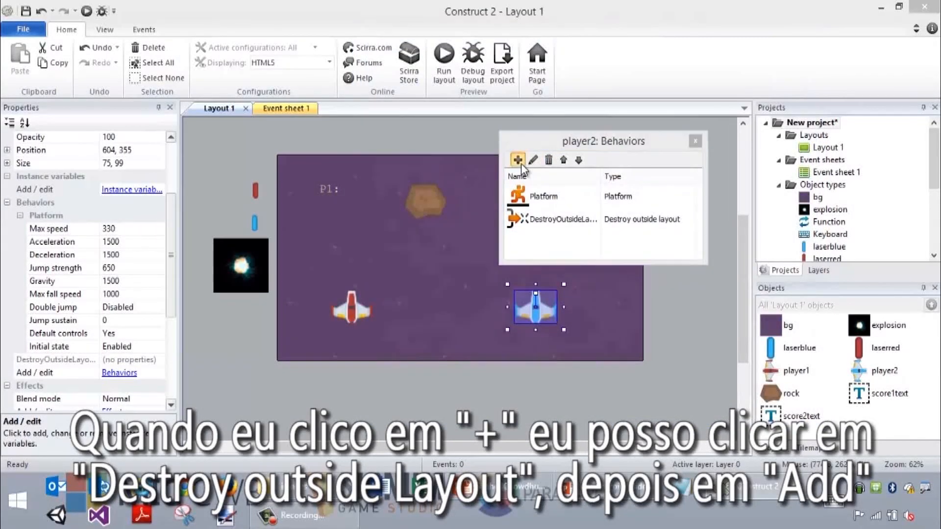
Step: Add the Flash behavior to player2 and close its behaviors dialog
left_click(519, 161)
left_click(601, 169)
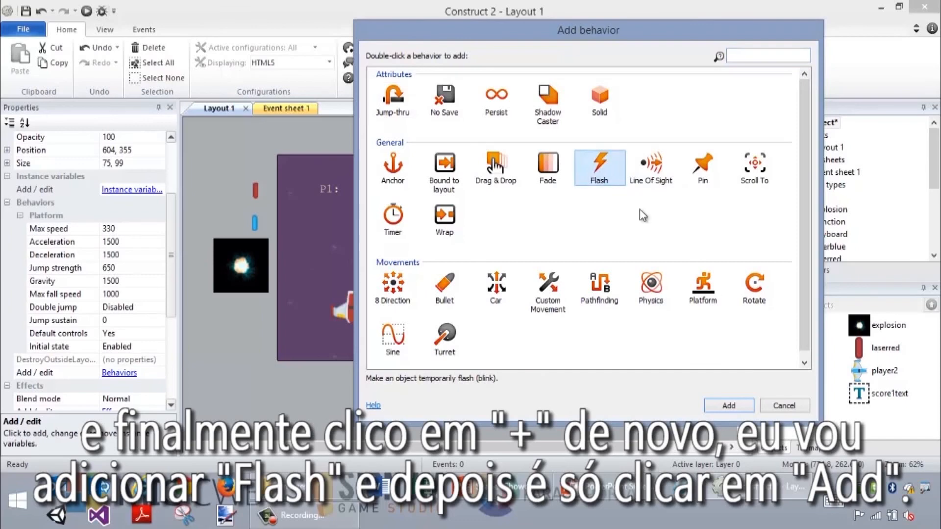
left_click(728, 405)
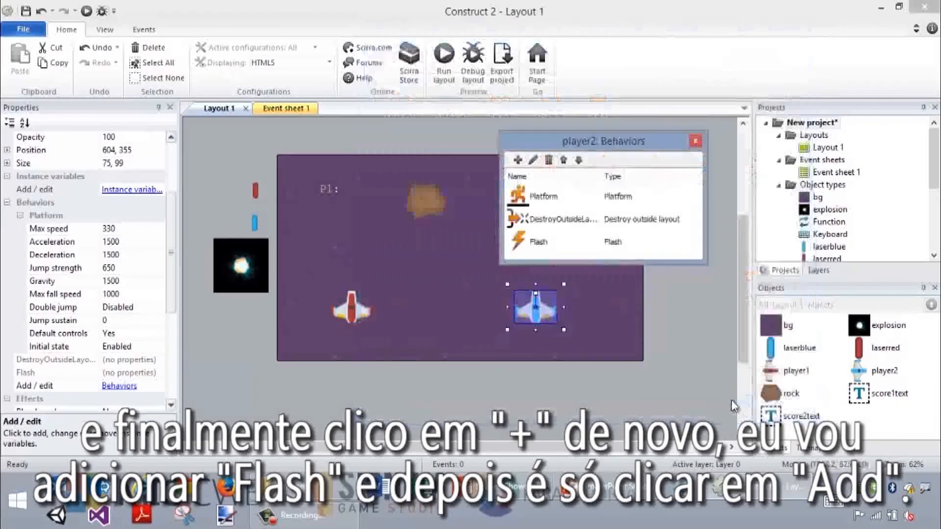
left_click(696, 141)
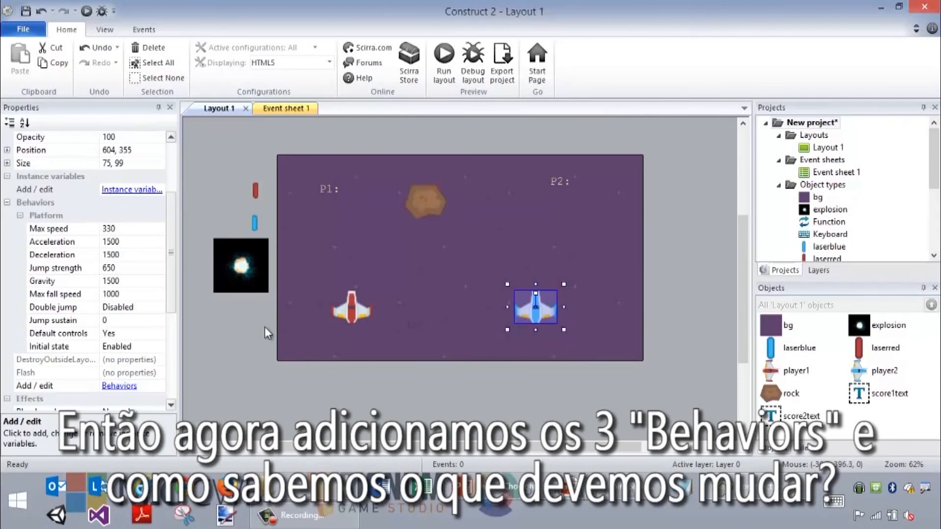
Step: Switch to PowerPoint, review the player settings on the "Properties & Behaviors" slide, and return to Construct 2
left_click(615, 510)
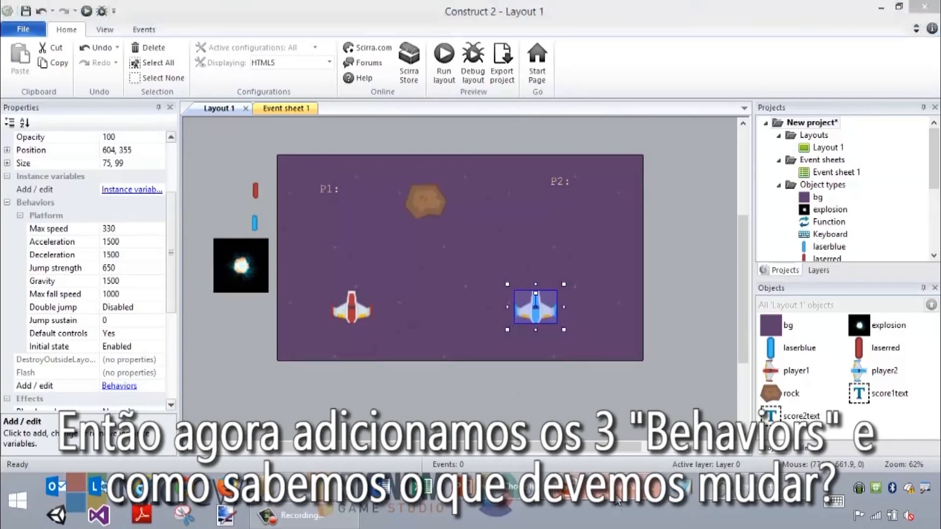
left_click(620, 493)
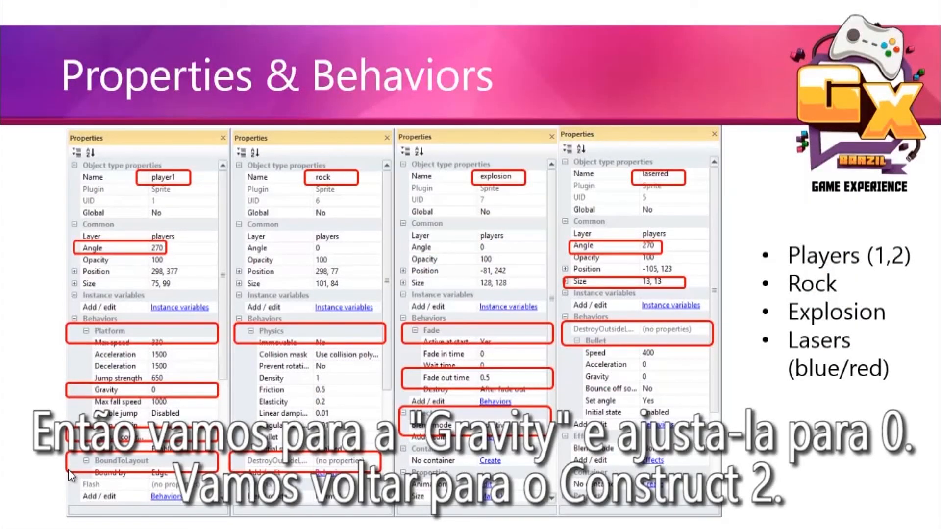
key("alt+Tab")
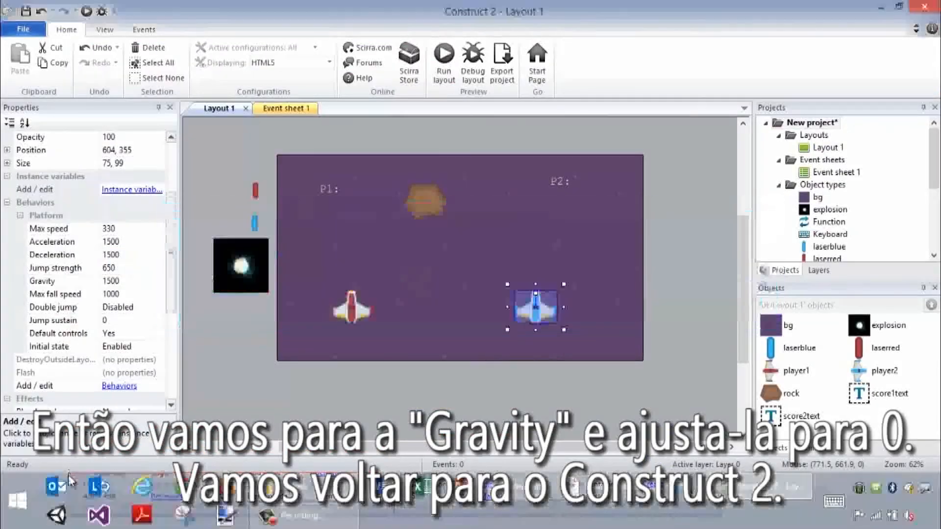
Step: Set the Platform gravity of the red player1 ship to 0
left_click(352, 311)
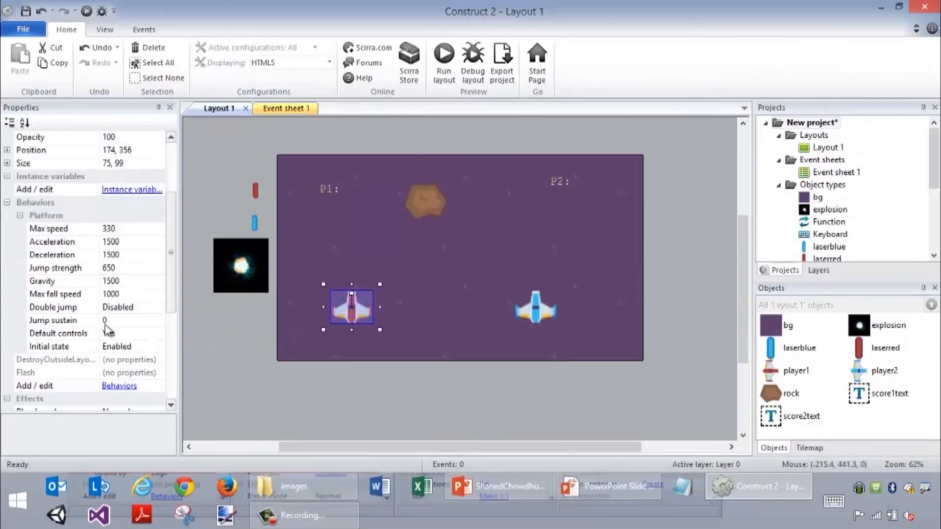
left_click(120, 281)
type("0")
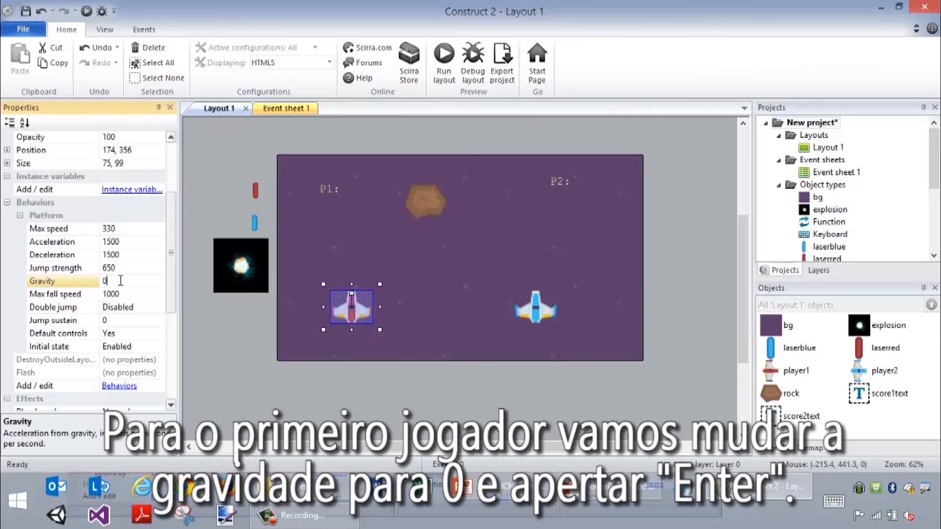
key("Return")
Step: Set the Platform gravity of the blue player2 ship to 0
left_click(538, 301)
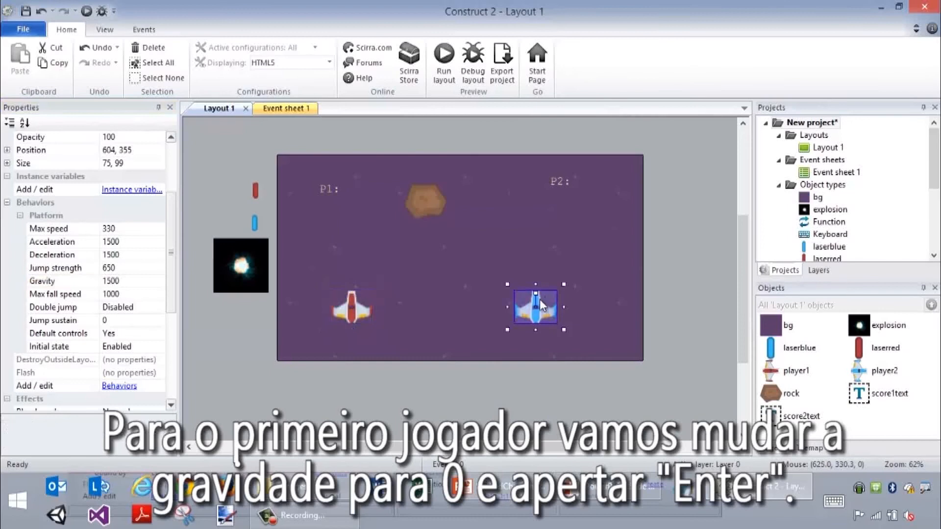
left_click(135, 282)
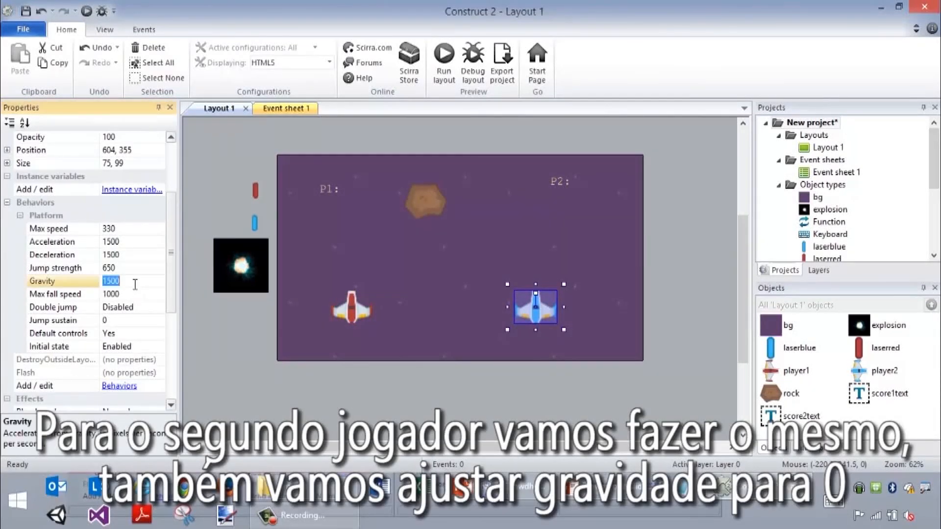
type("0")
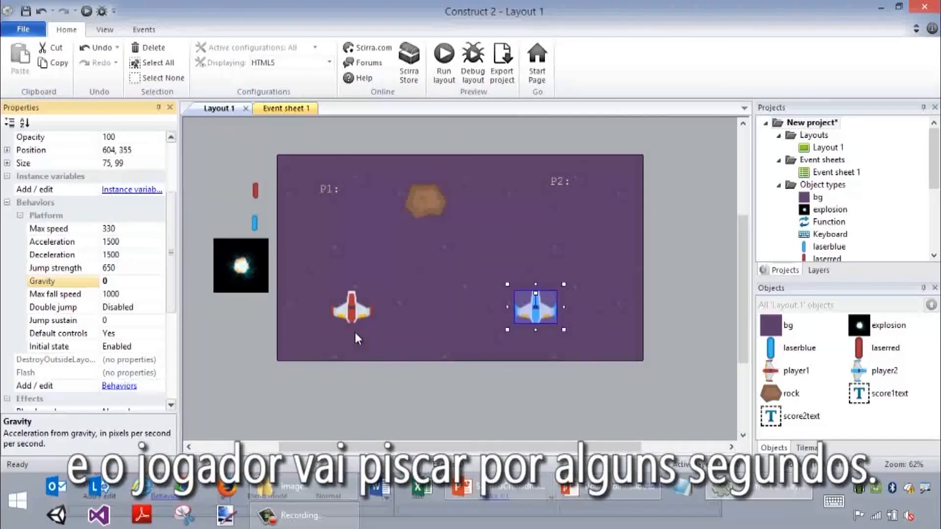
Step: Consult the "Properties & Behaviors" slide in PowerPoint, return to Construct 2, and add the Destroy outside layout behavior to the rock
key("alt+Tab")
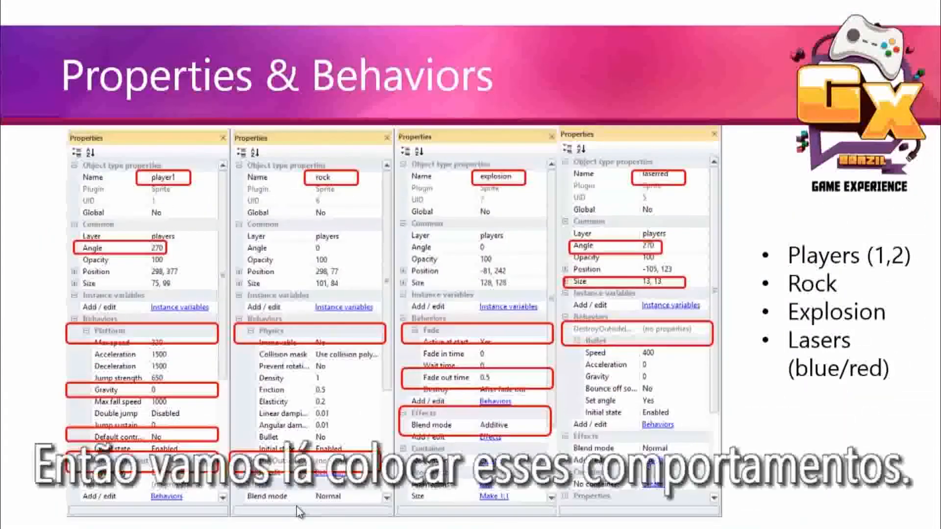
key("alt+Tab")
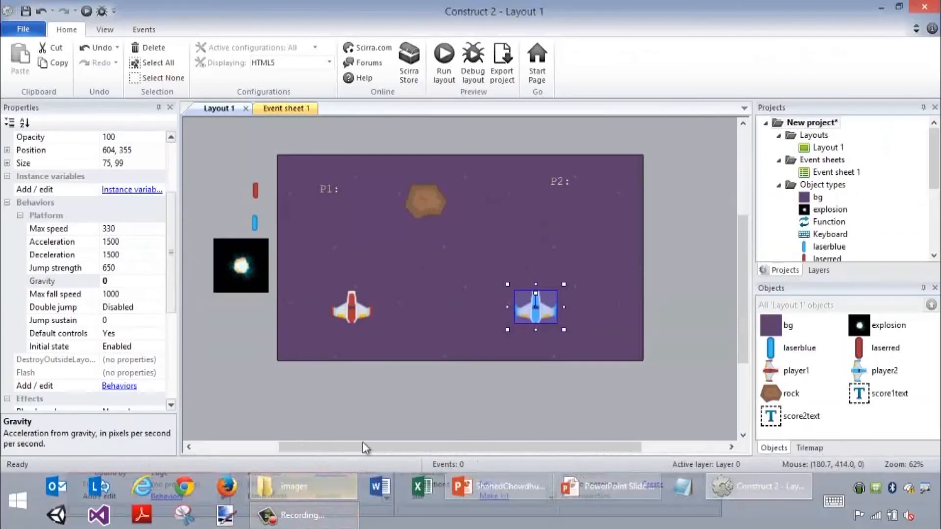
left_click(434, 199)
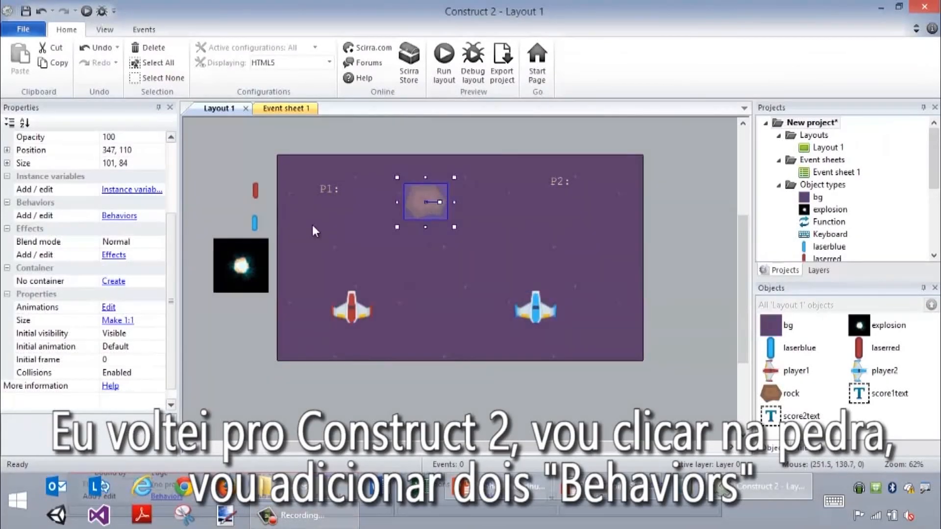
left_click(119, 216)
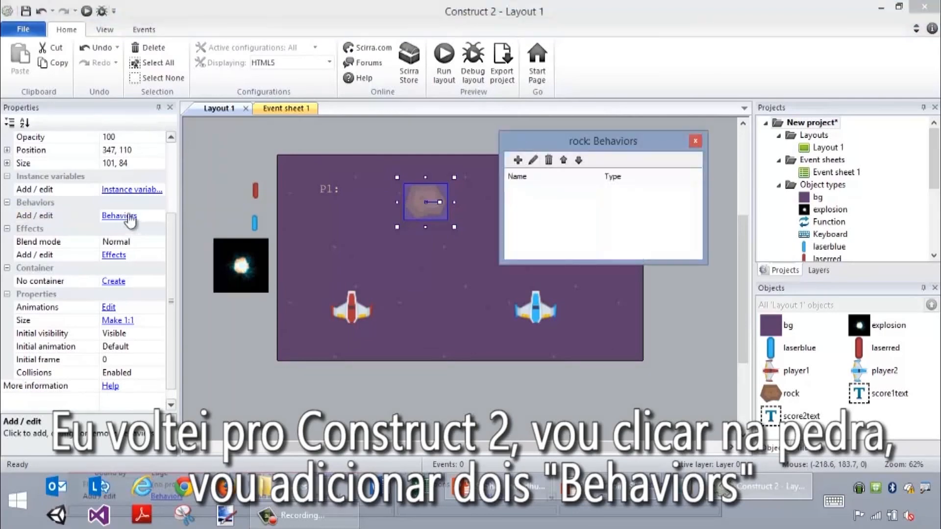
left_click(519, 161)
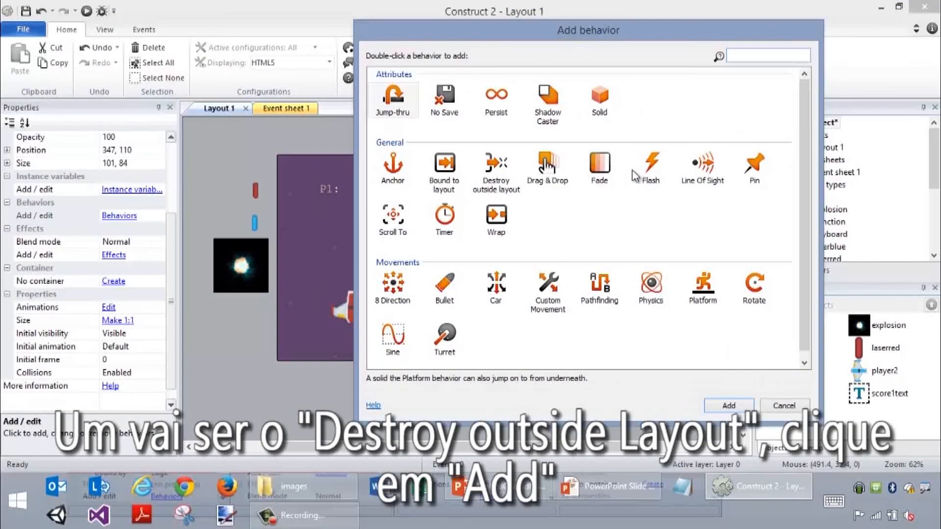
left_click(498, 184)
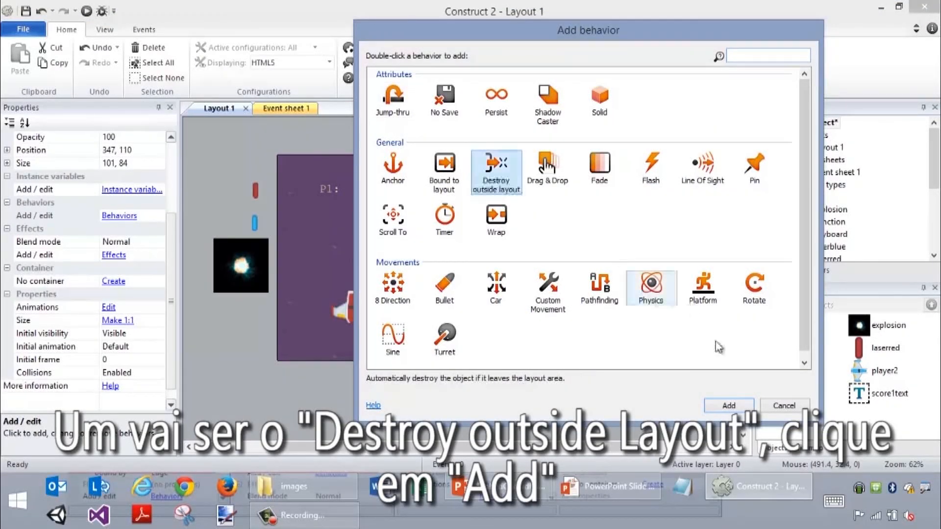
left_click(735, 406)
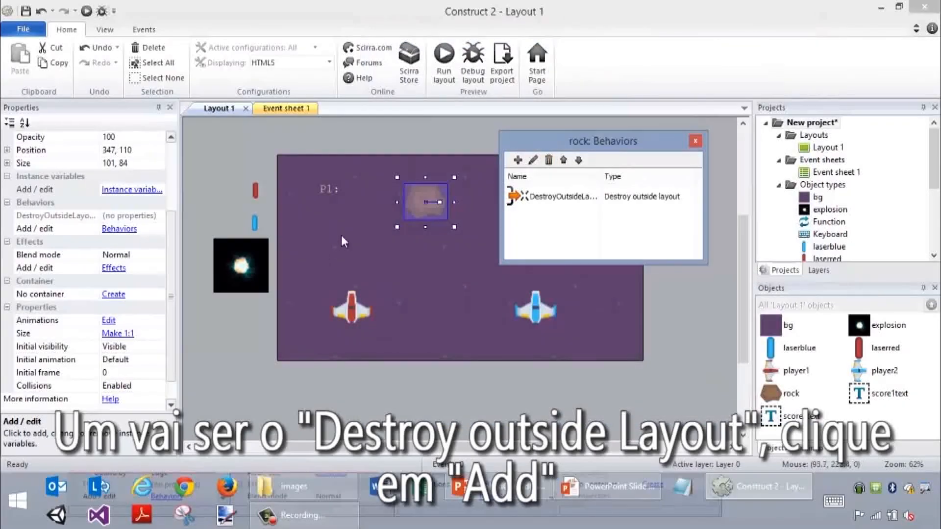
Step: Add the Physics behavior to the rock, widen the behavior name column, and close its behaviors dialog
left_click(518, 159)
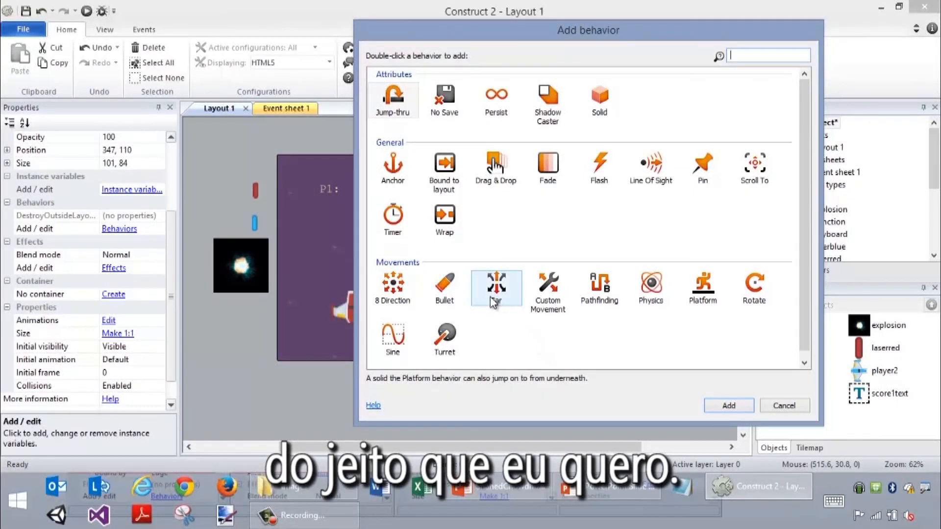
left_click(654, 297)
left_click(724, 410)
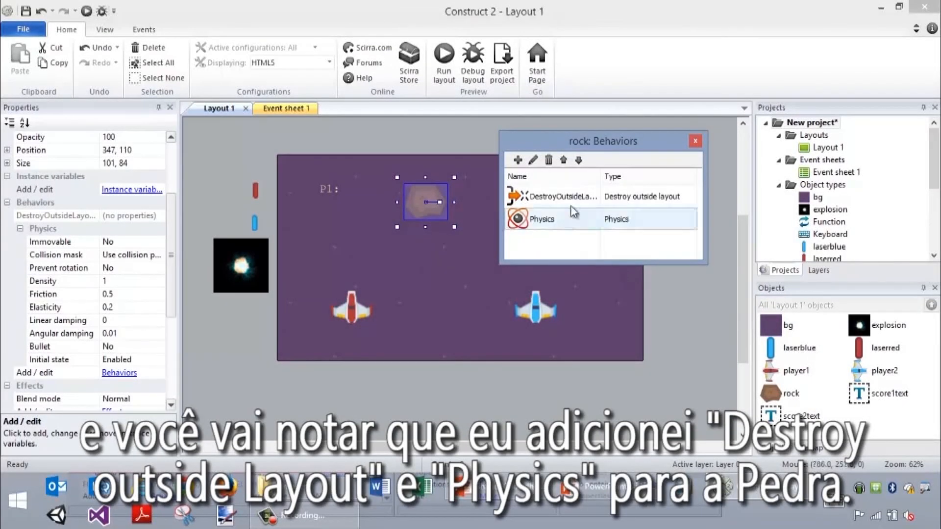
left_click_drag(612, 178, 646, 178)
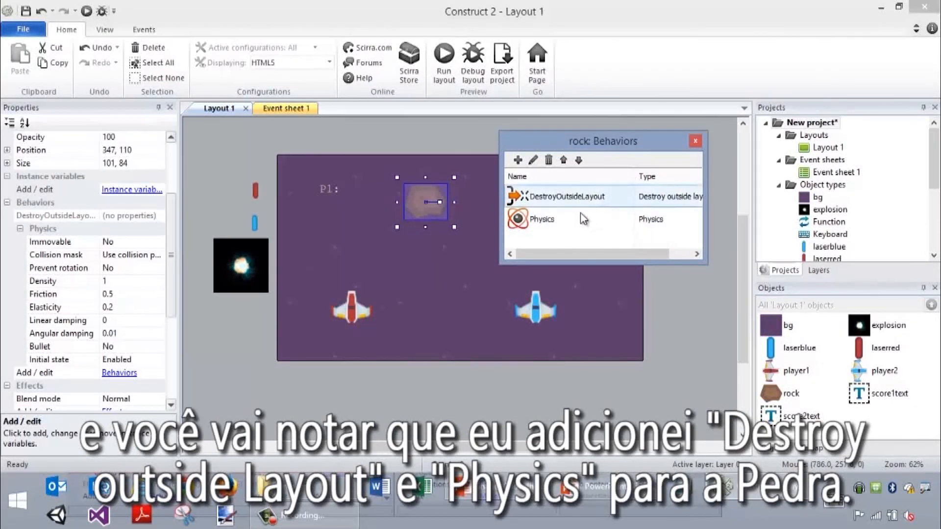
left_click(695, 141)
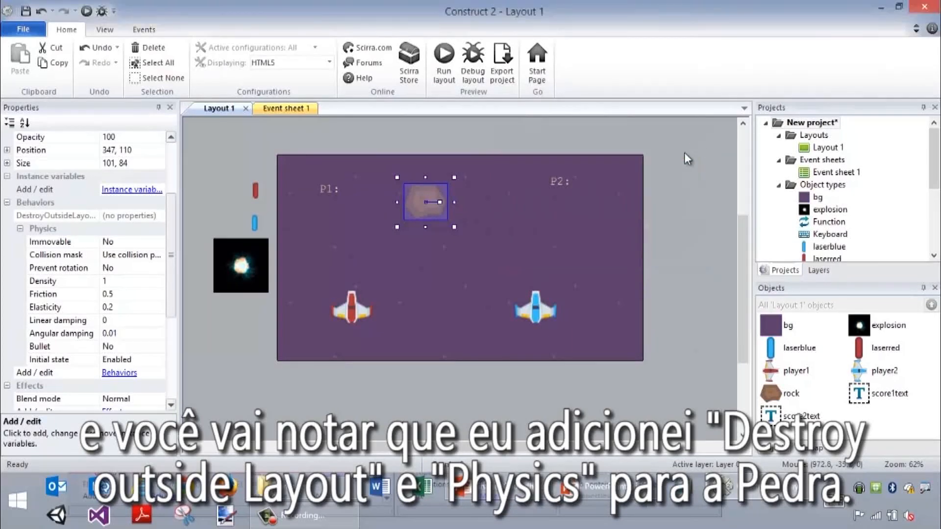
Step: Check the PowerPoint slide, return to Construct 2, and add the Fade behavior to the explosion with a fade out time of 0.5
key("alt+Tab")
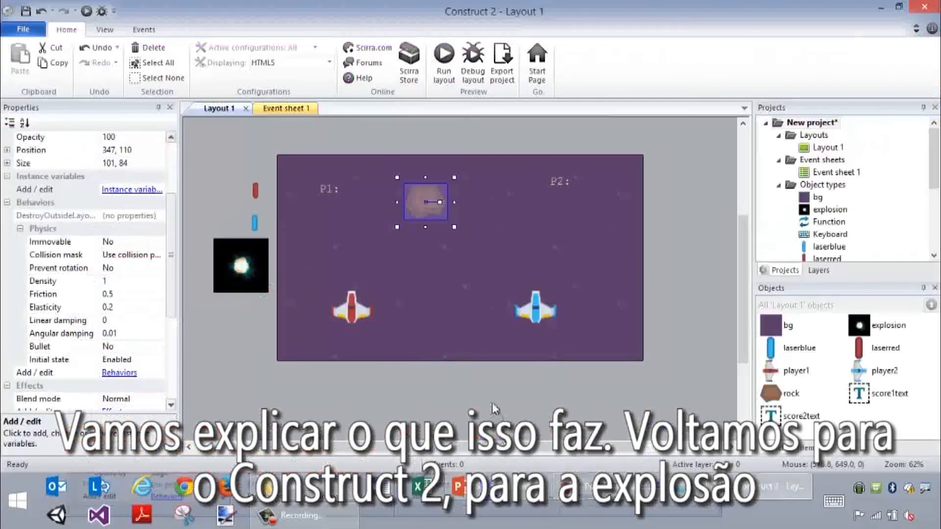
left_click(241, 269)
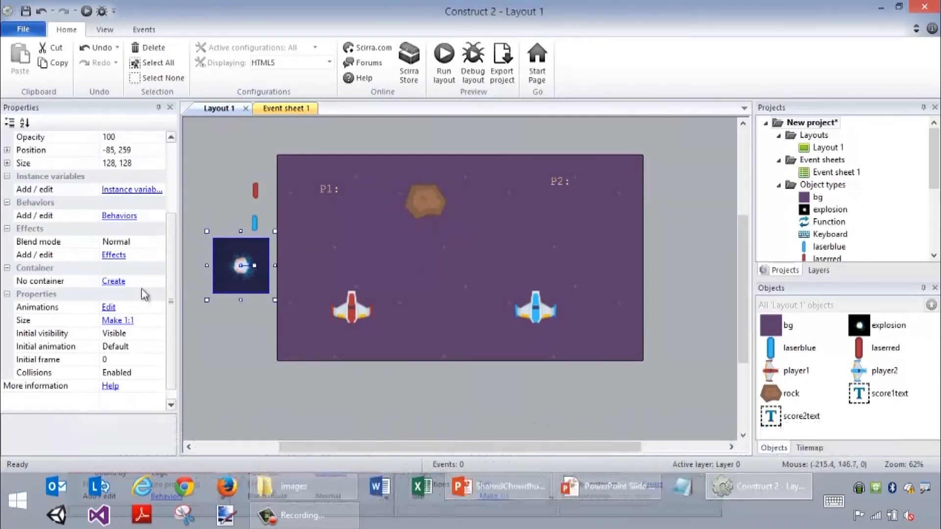
left_click(119, 215)
left_click(515, 160)
type("f")
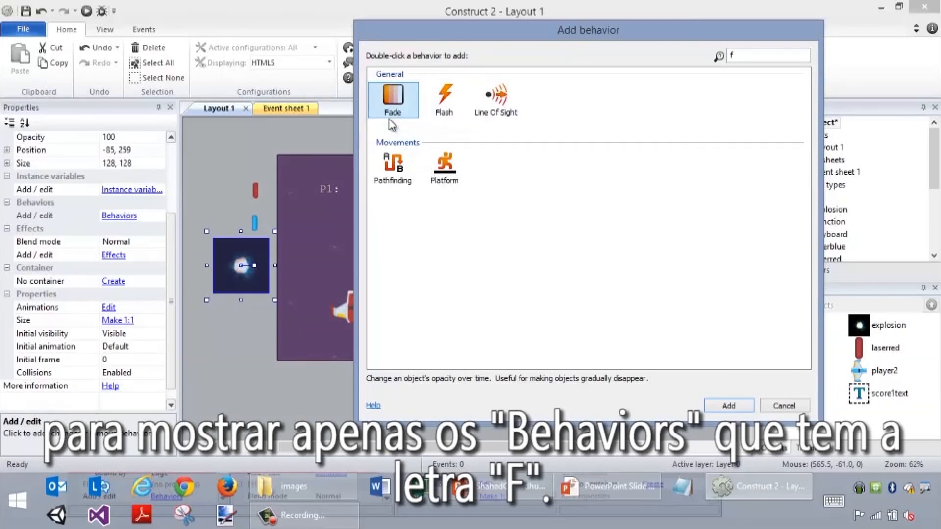
left_click(726, 406)
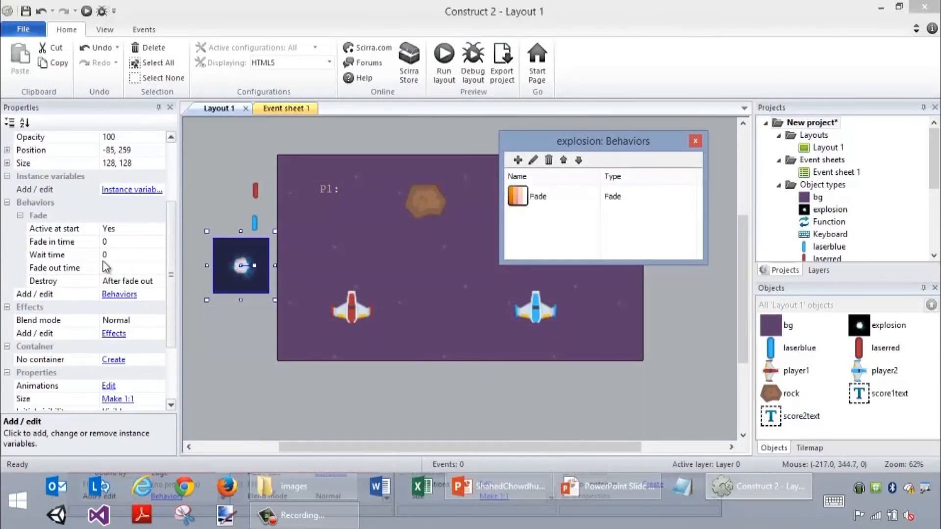
left_click(132, 269)
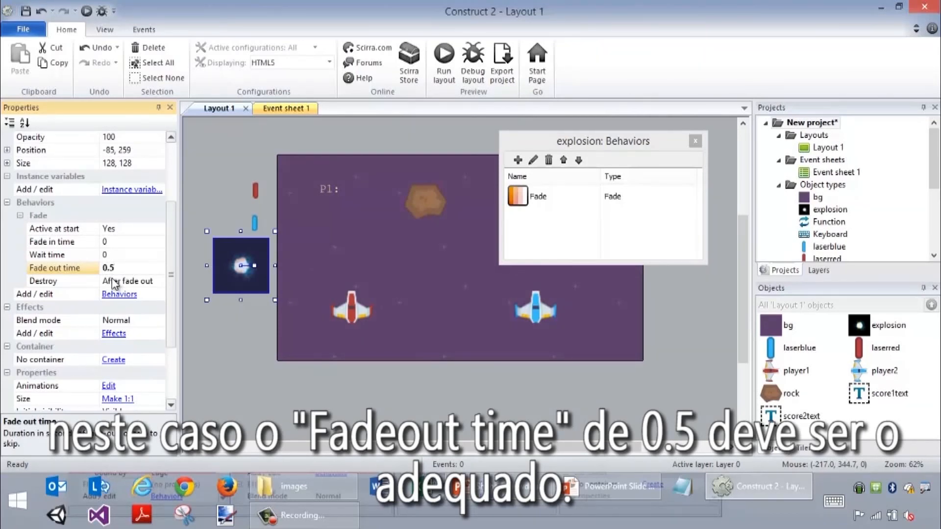
Step: Set the explosion's blend mode to Additive and close its behaviors dialog
left_click(138, 321)
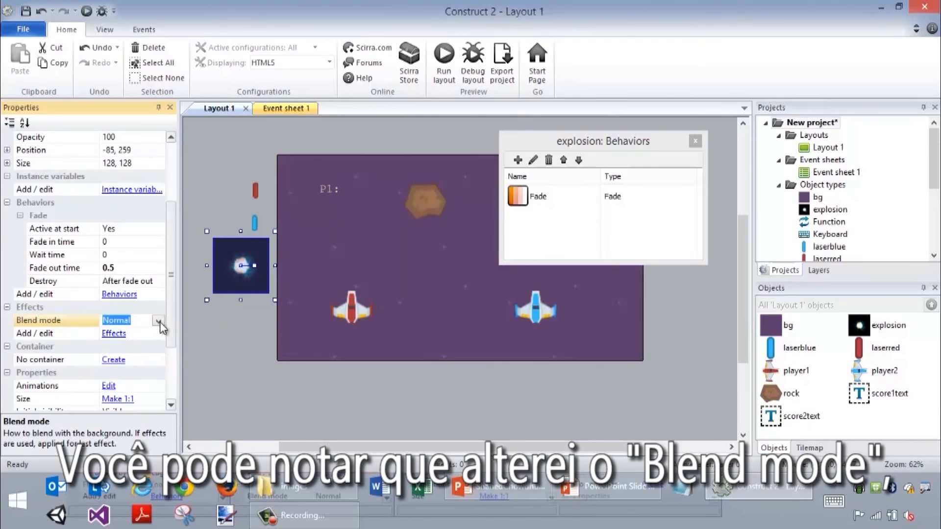
left_click(159, 321)
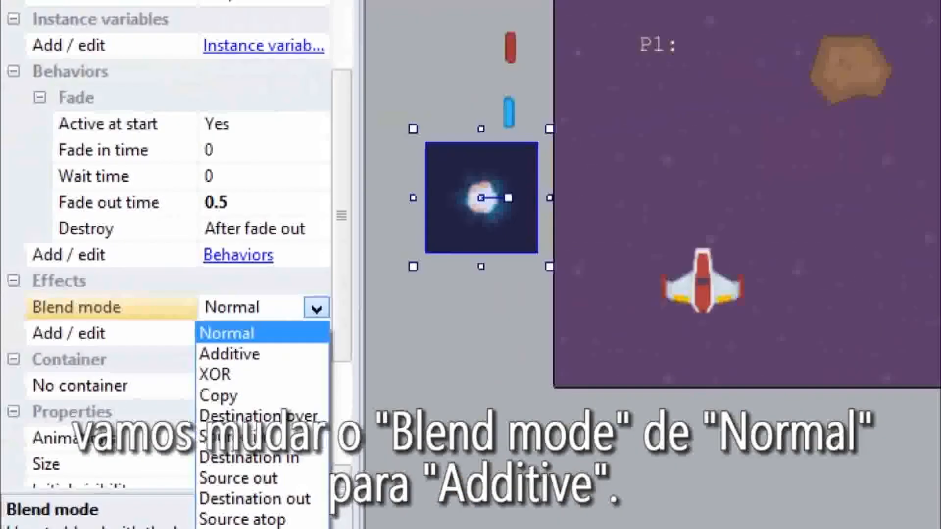
left_click(113, 343)
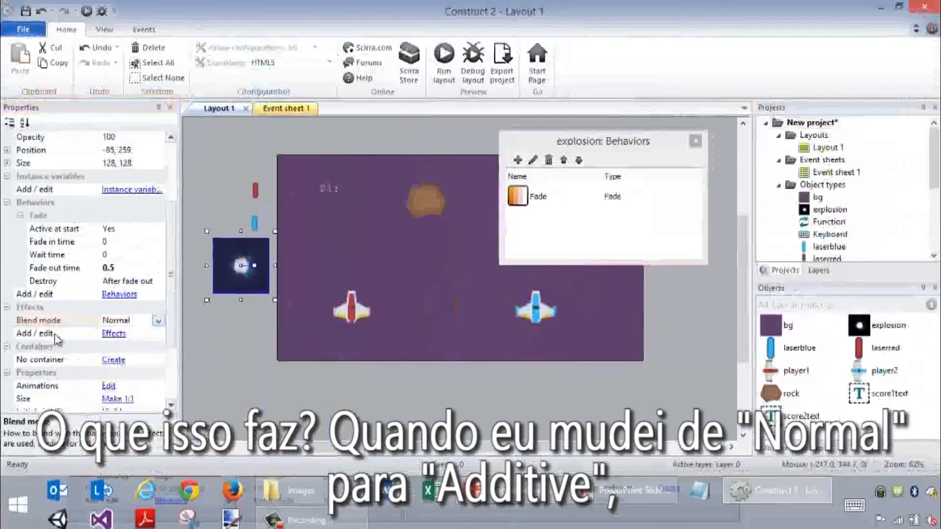
left_click(158, 321)
left_click(150, 344)
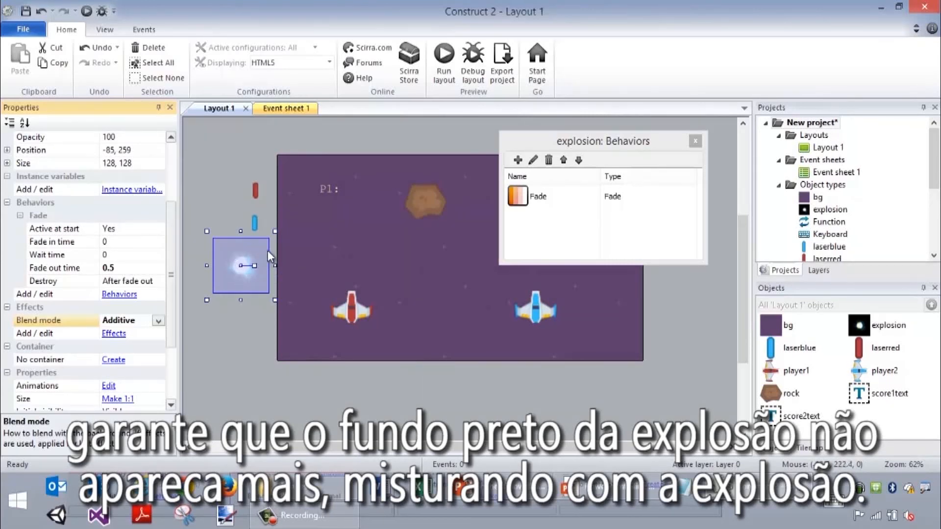
left_click(695, 141)
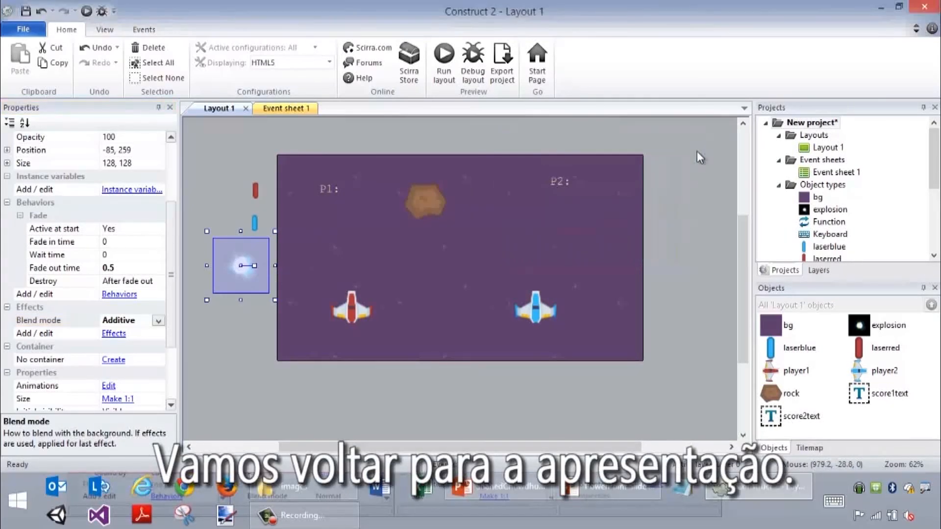
Step: Consult the laser settings on the PowerPoint slide, return to Construct 2, and add the Destroy outside layout behavior to the blue laser
left_click(619, 489)
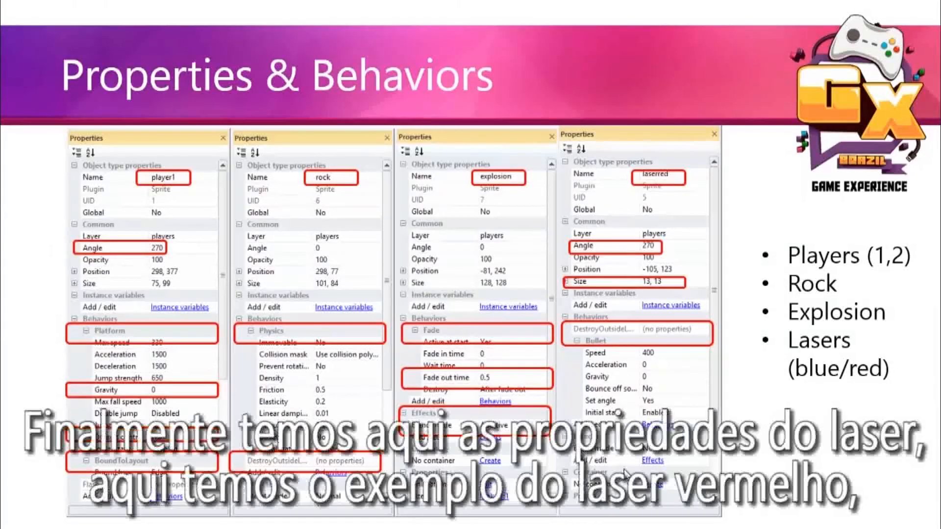
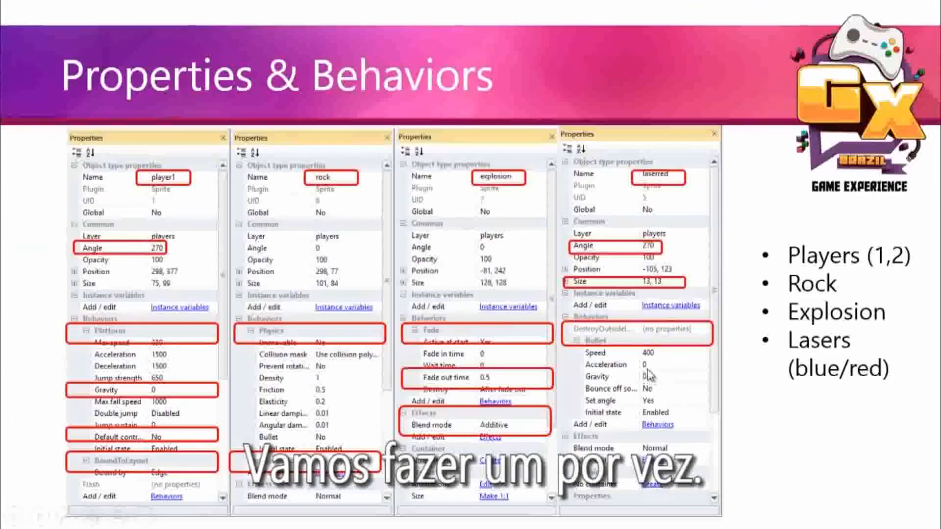
key("alt+Tab")
left_click(255, 223)
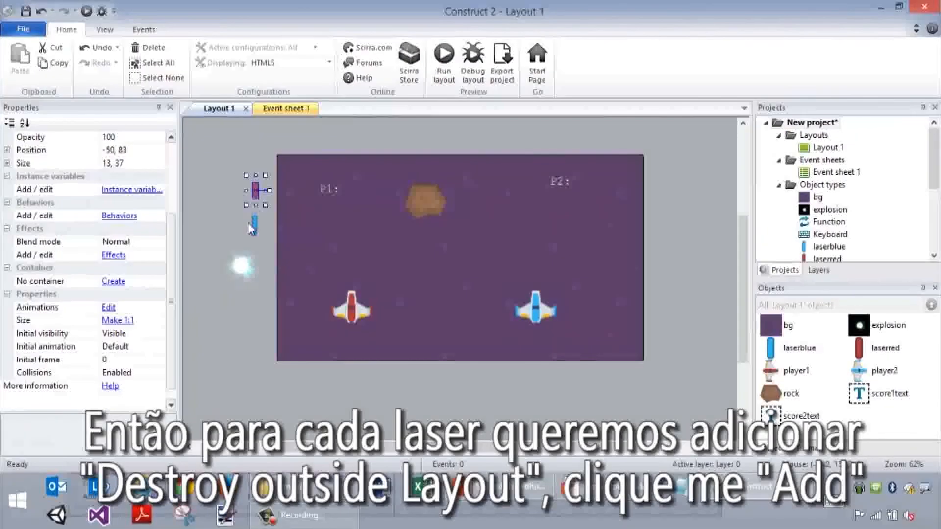
left_click(128, 216)
left_click(517, 159)
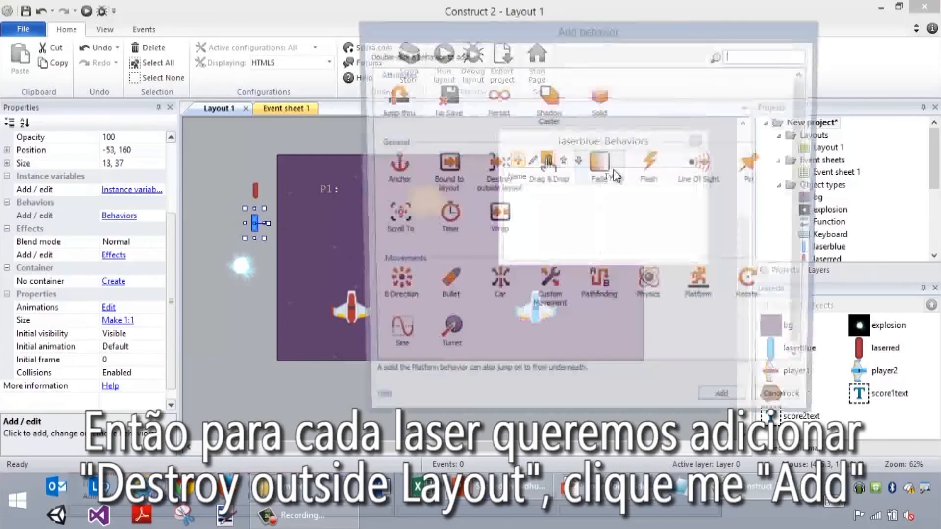
type("des")
left_click(392, 104)
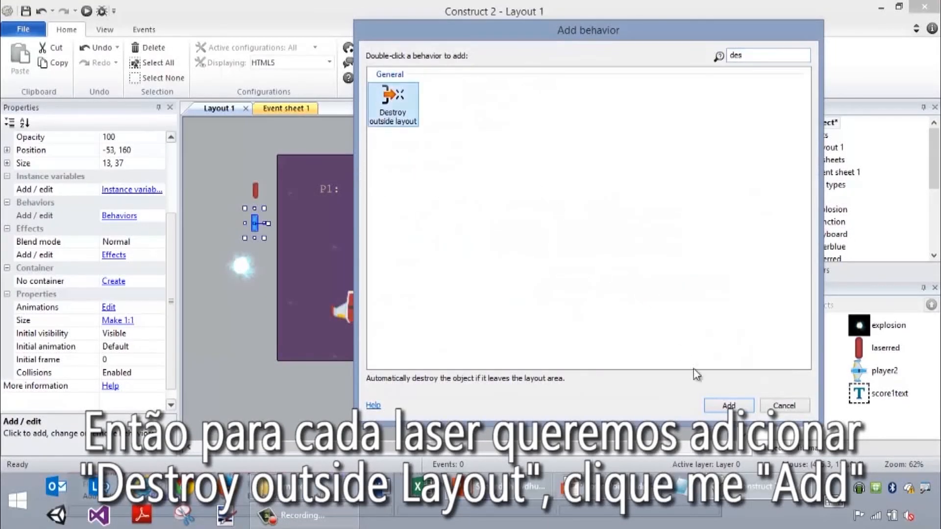
left_click(713, 405)
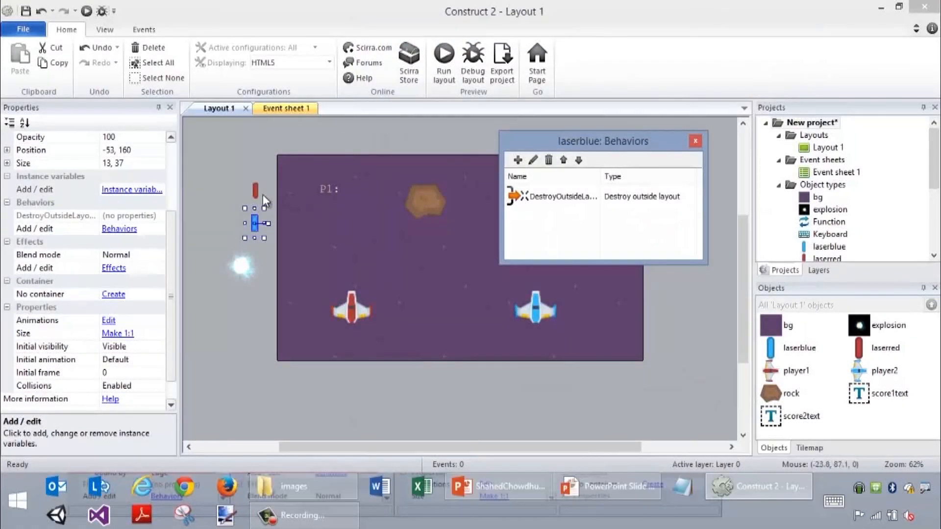
Step: Add the Bullet behavior to the blue laser
left_click(517, 160)
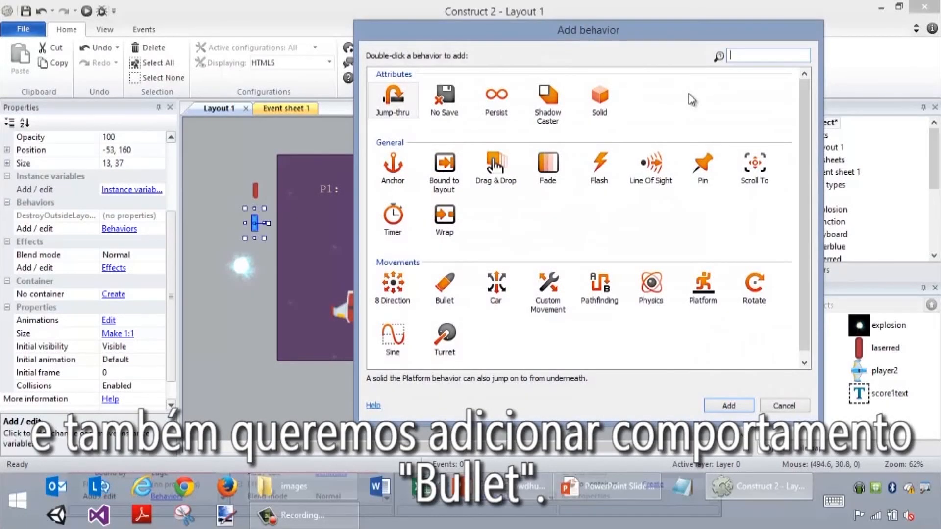
left_click(440, 297)
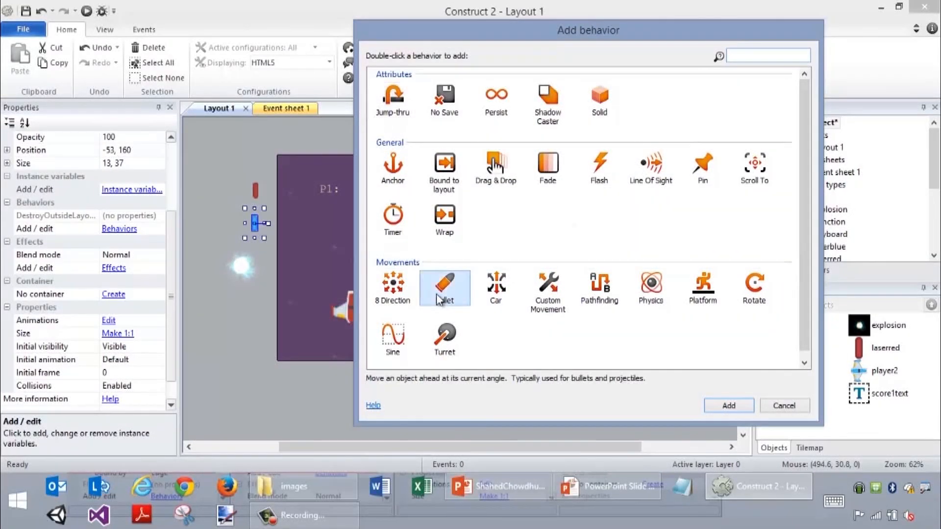
left_click(731, 406)
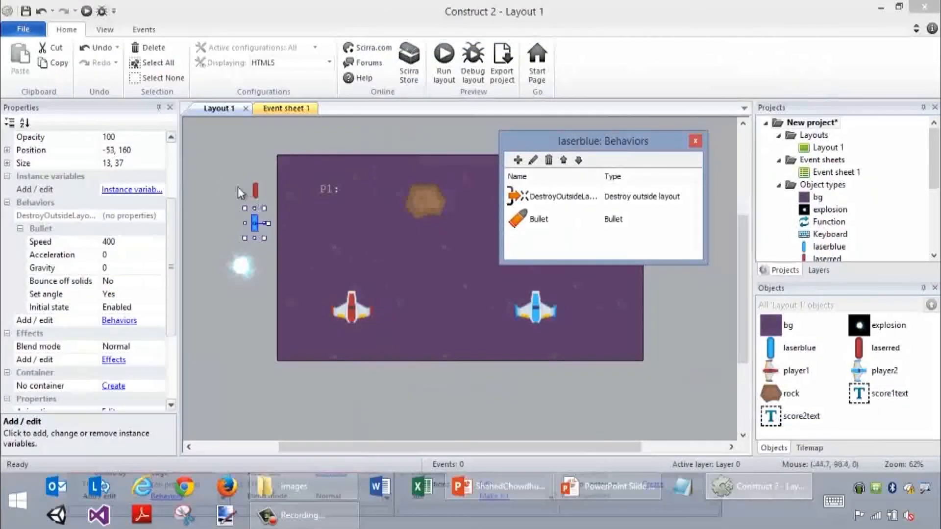
Step: Close the blue laser's behaviors dialog and add the Destroy outside layout behavior to the red laser
left_click(256, 192)
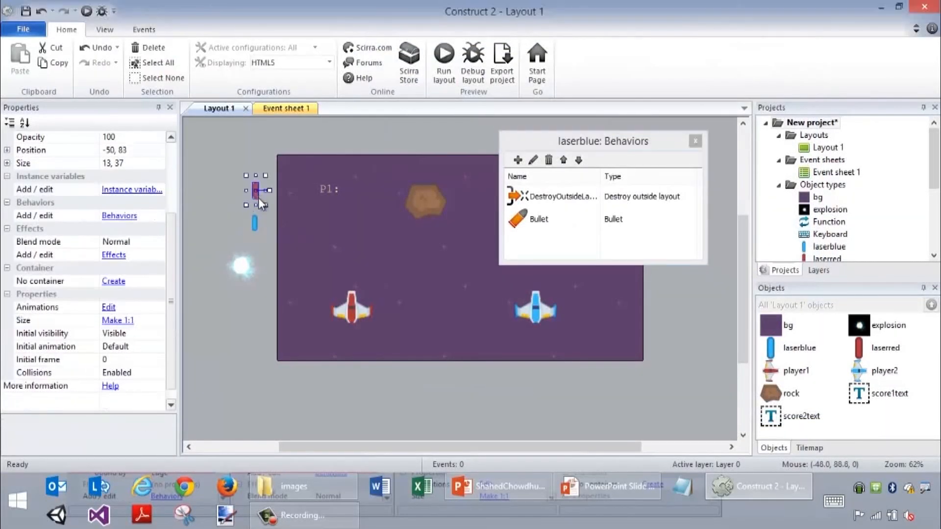
left_click(694, 143)
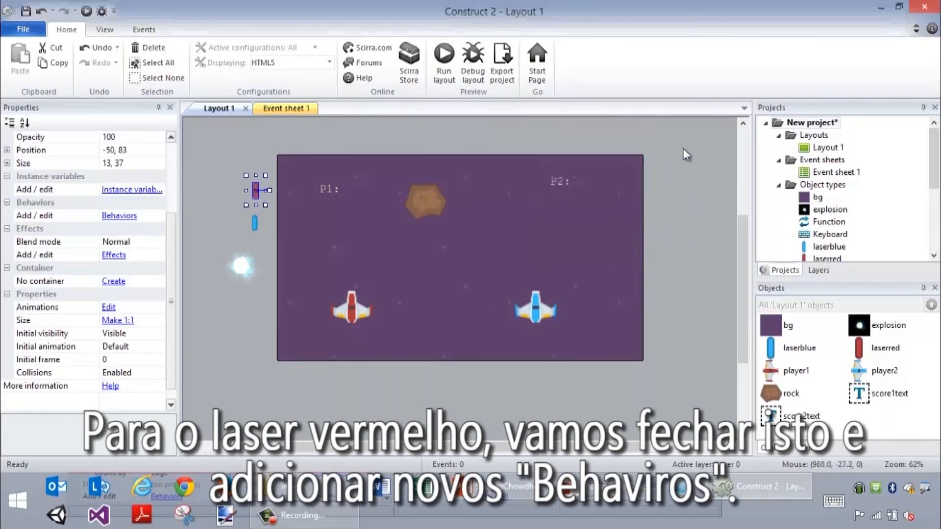
left_click(129, 219)
left_click(521, 157)
left_click(489, 174)
left_click(728, 405)
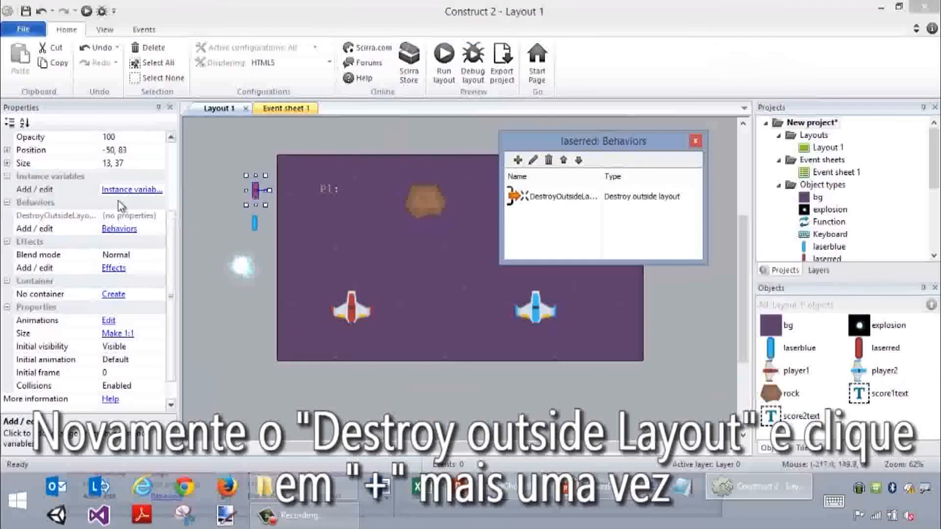
Step: Add the Bullet behavior to the red laser
left_click(518, 160)
left_click(445, 288)
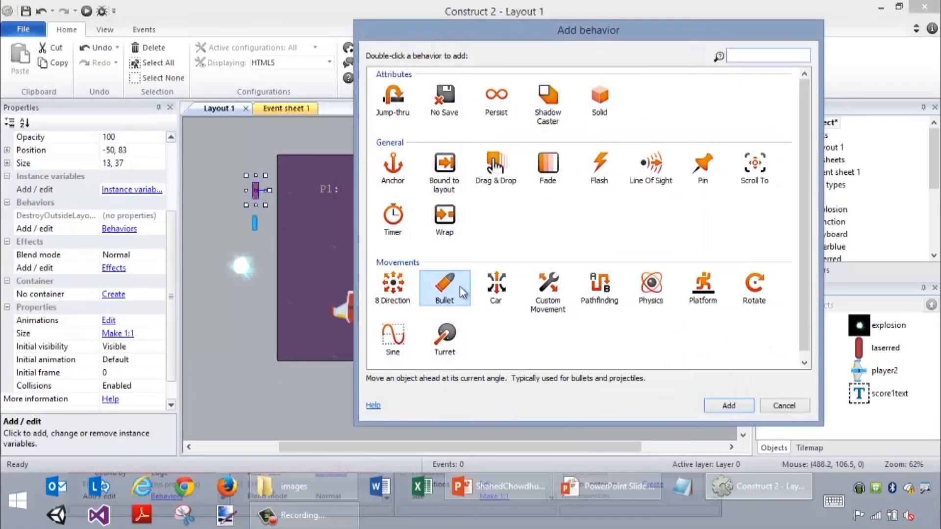
left_click(727, 406)
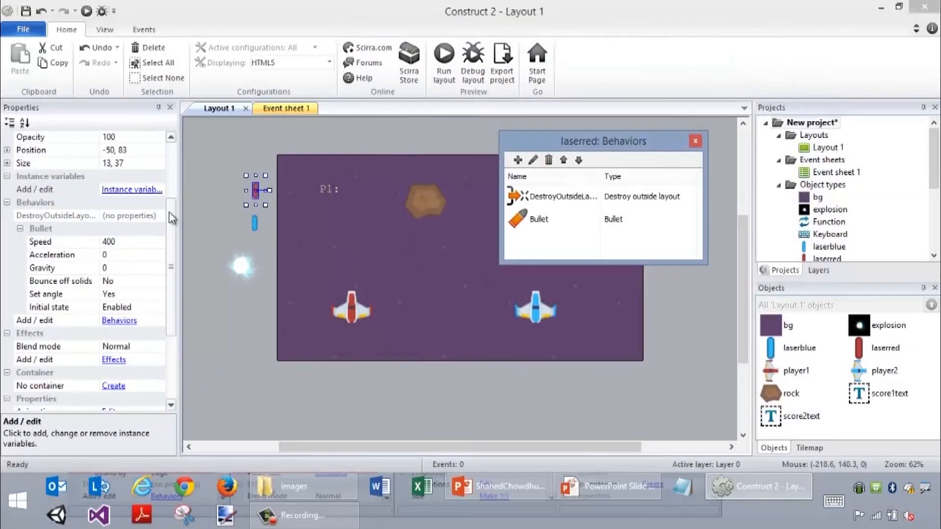
Step: Set the red laser's size to 13, 13
scroll(174, 211, "up", 2)
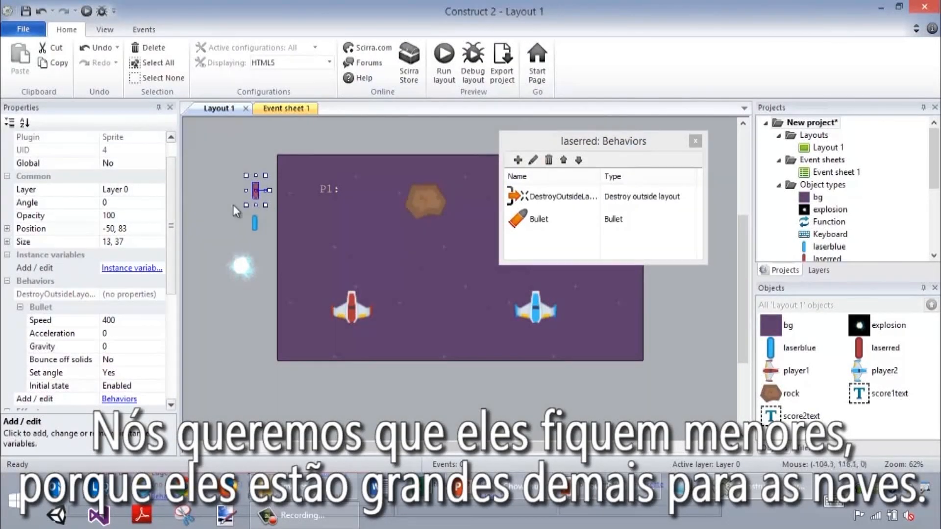
left_click(141, 243)
type("1")
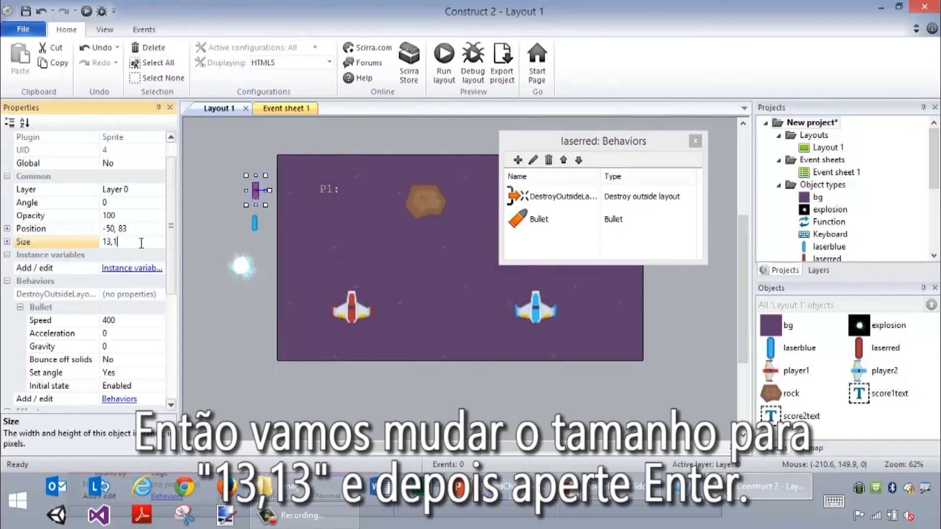
type("3, 13")
key("Return")
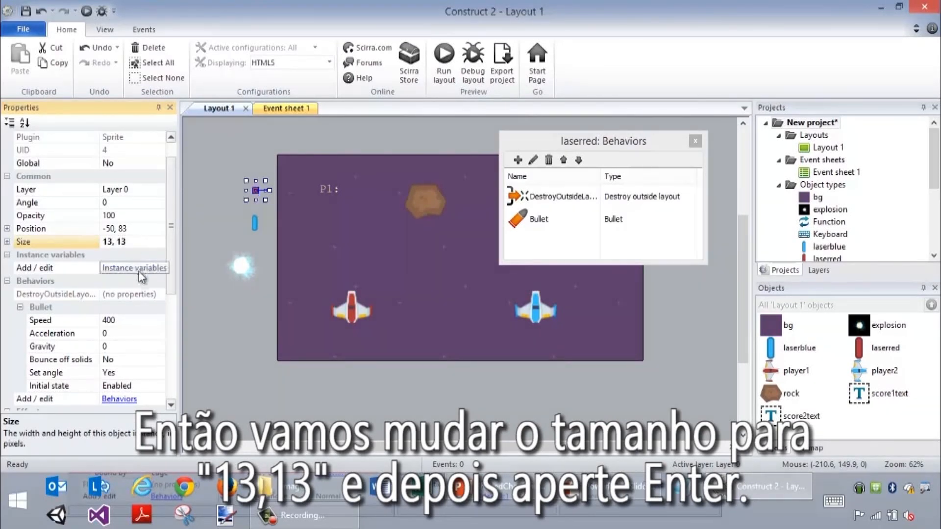
Step: Set the blue laser's size to 13, 13
left_click(257, 222)
left_click(120, 241)
type("1")
key("Return")
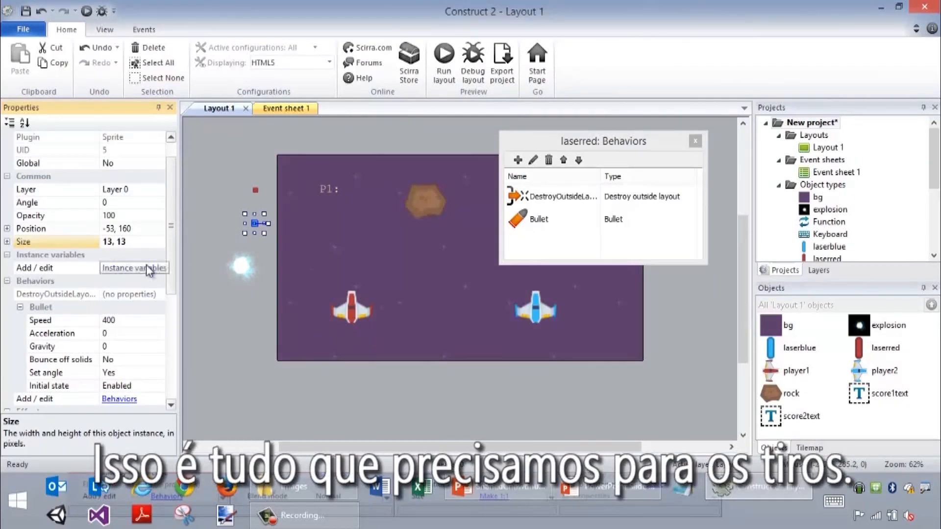
Step: Consult the PowerPoint slide, return to Construct 2, and rotate the blue laser's image 90 degrees clockwise in the image editor
left_click(619, 499)
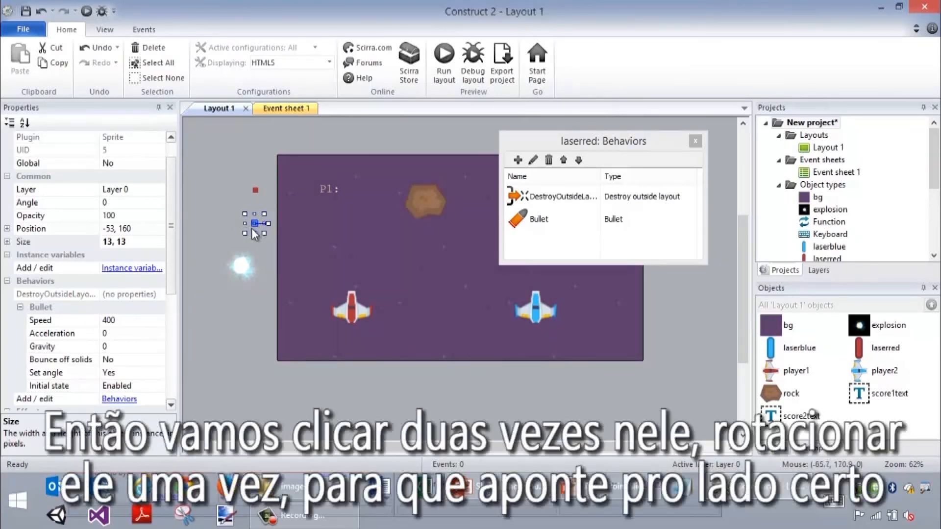
double_click(254, 222)
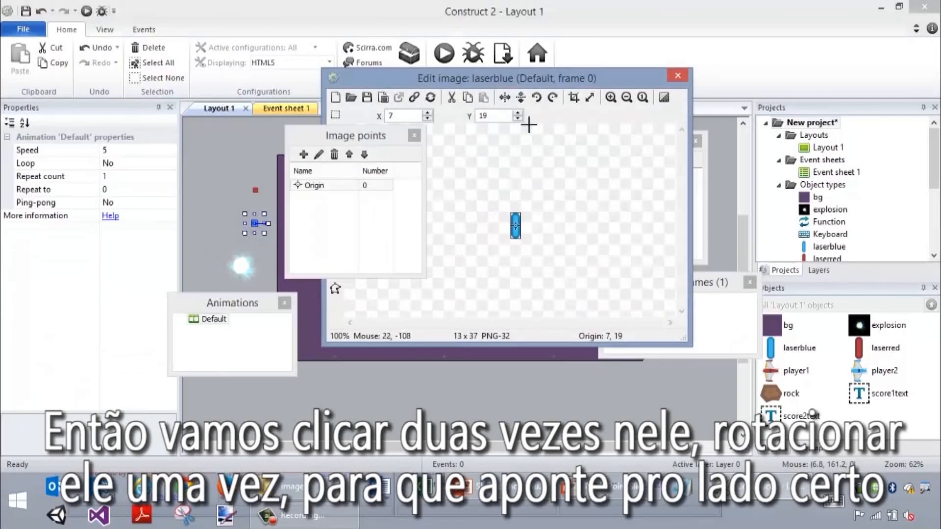
left_click(554, 99)
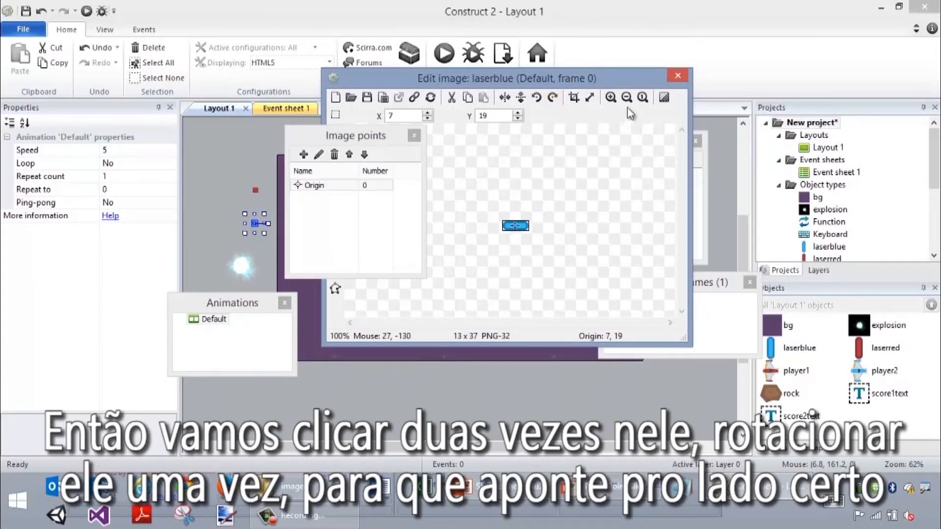
left_click(675, 75)
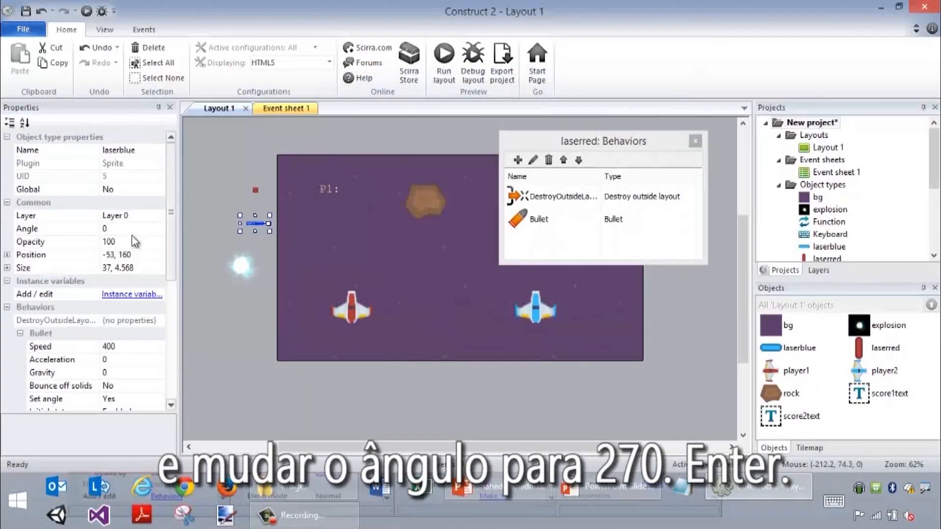
Step: Set the blue laser's angle to 270 degrees
left_click(137, 229)
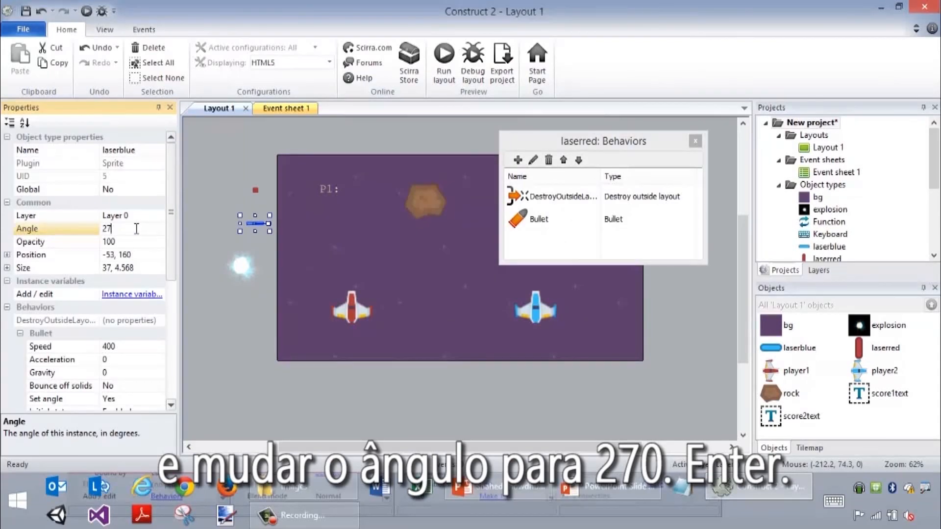
type("270")
key("Return")
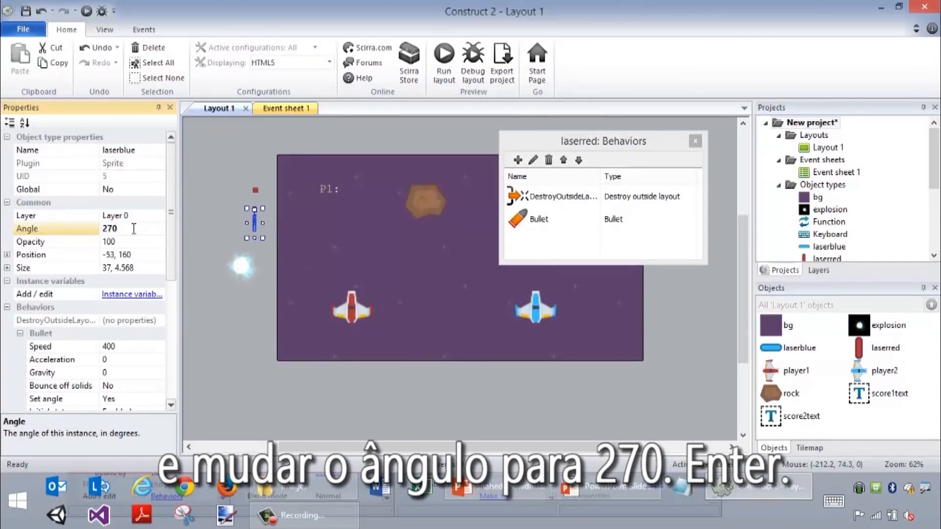
Step: Rotate the red laser's image 90 degrees clockwise in the image editor and set the red laser's angle to 270 degrees
left_click(256, 191)
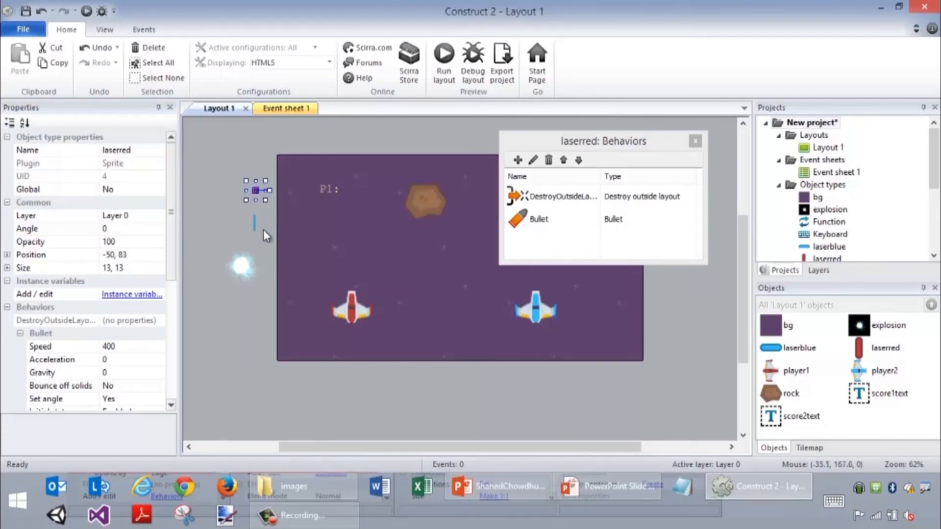
double_click(257, 190)
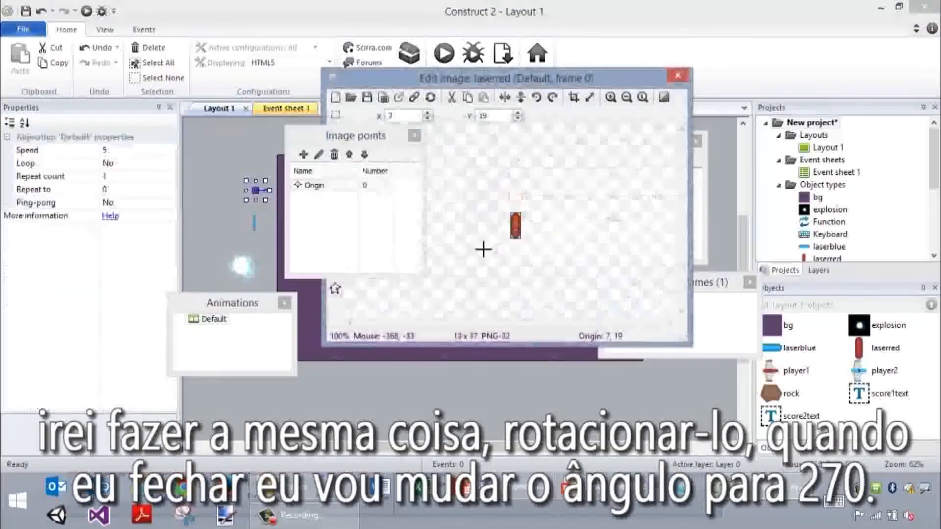
left_click(553, 97)
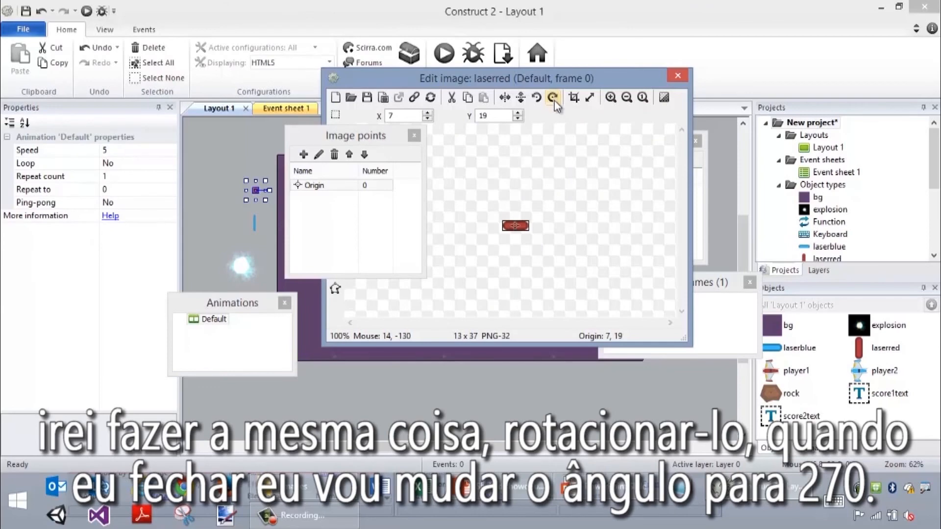
left_click(677, 77)
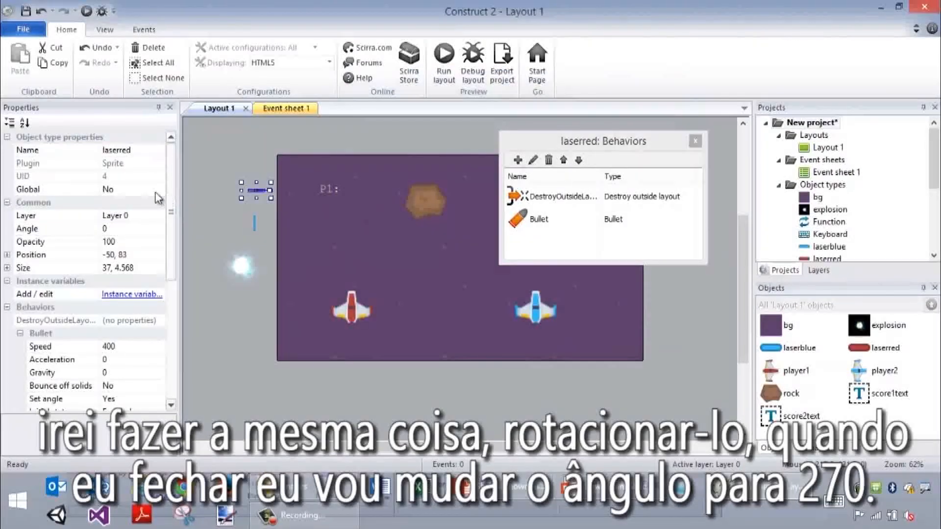
left_click(123, 229)
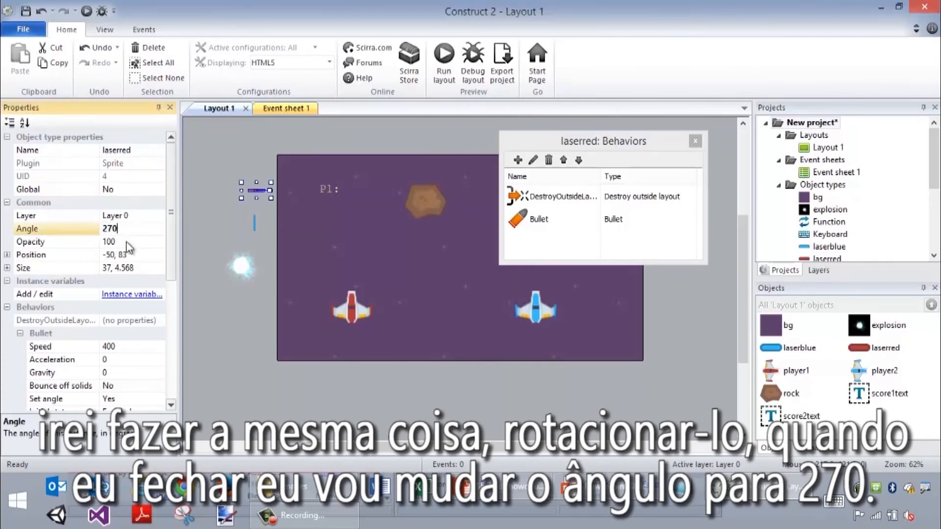
key("Return")
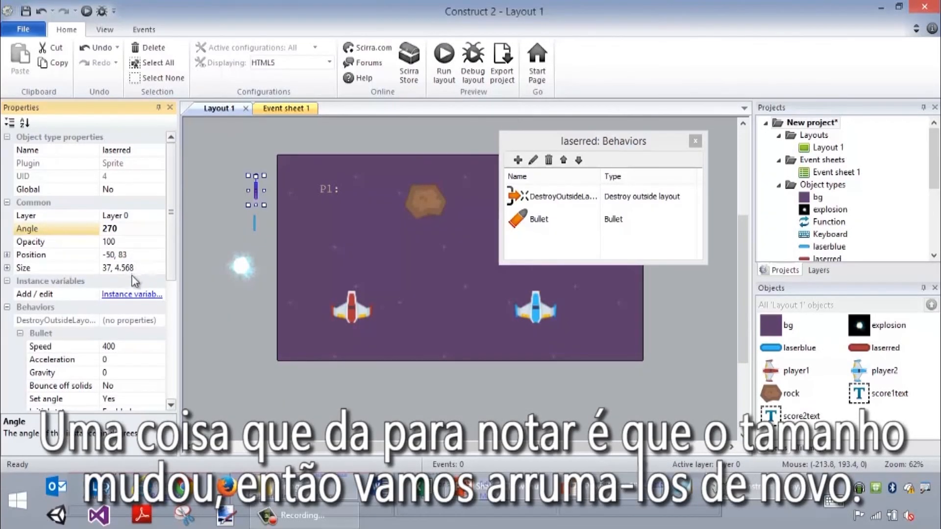
Step: Reset the red laser's size to 13, 13 in its properties
left_click(148, 268)
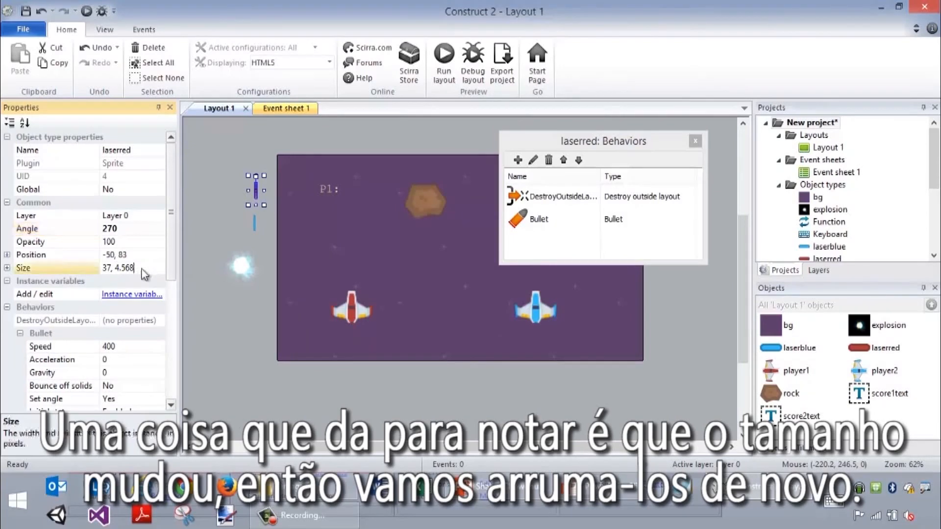
type("13")
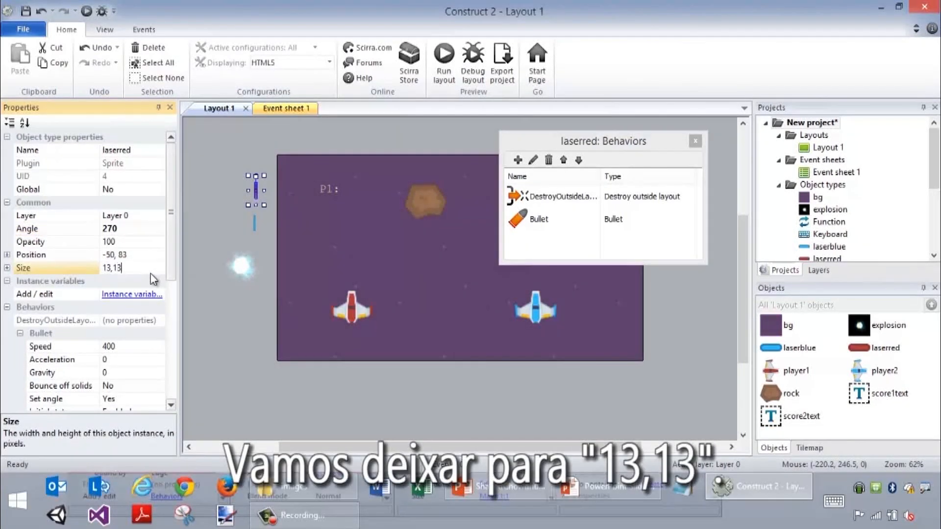
type(", 13")
key("Return")
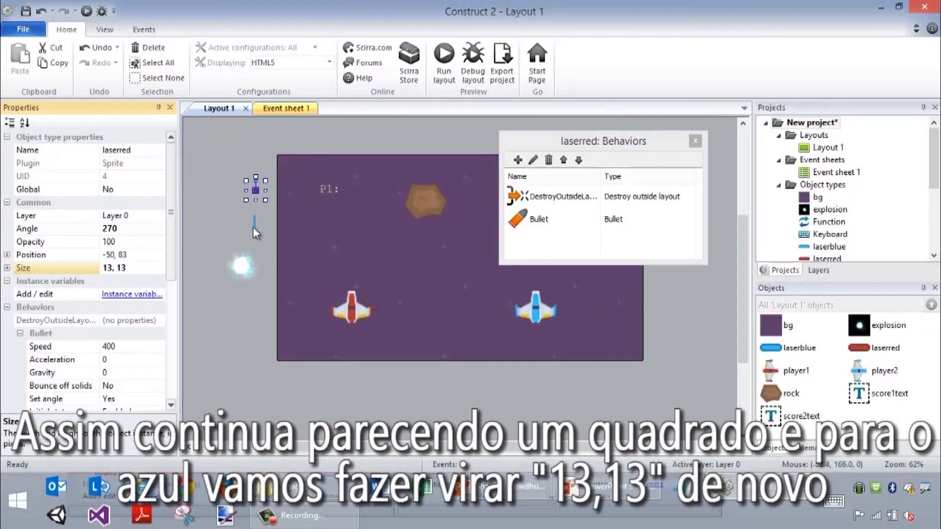
Step: Select the blue laser in the layout and reset its size to 13, 13
left_click(254, 225)
left_click(141, 268)
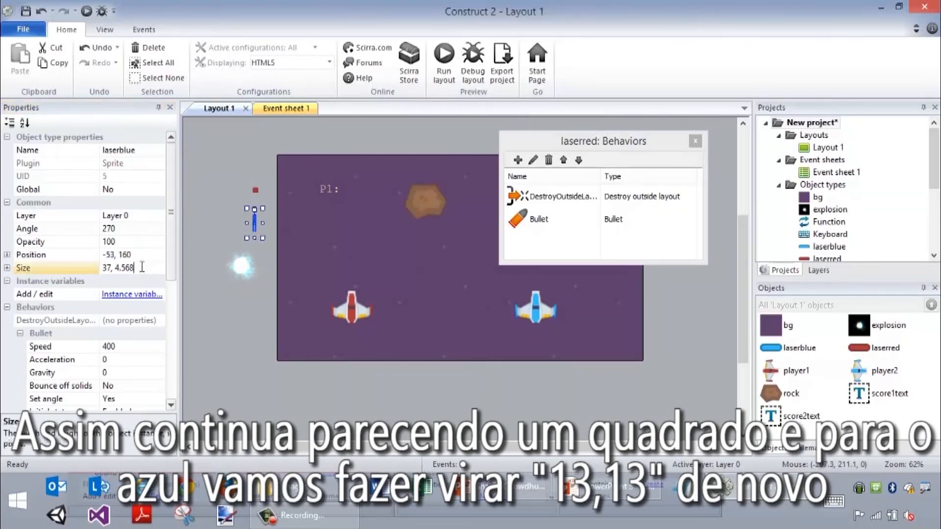
type("13, 13")
key("Return")
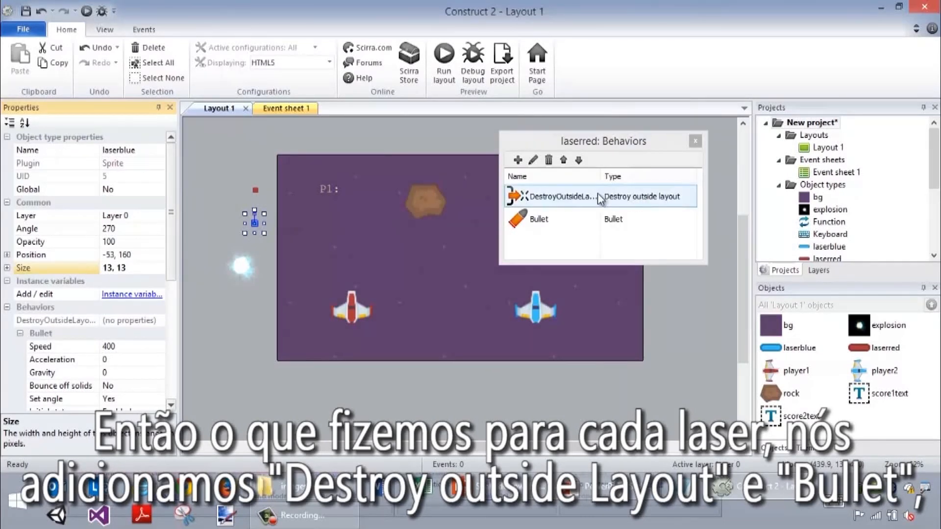
left_click(581, 216)
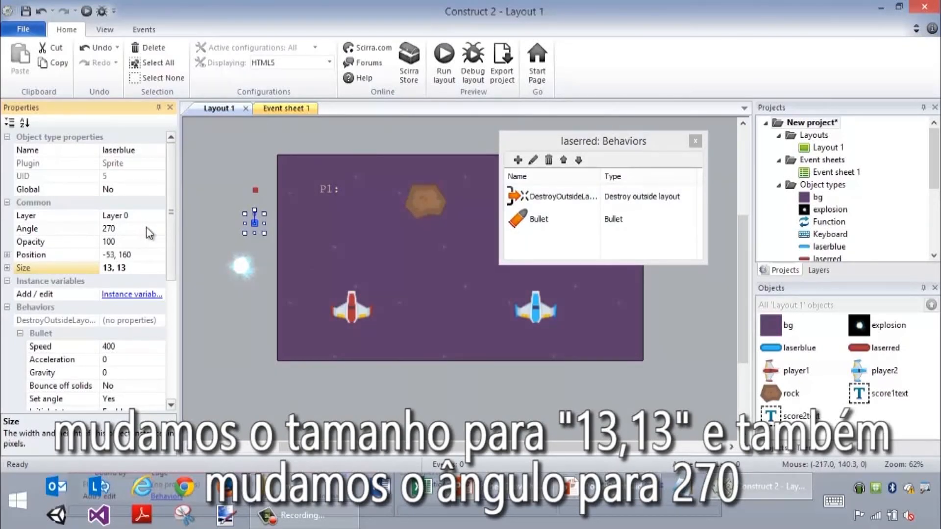
Step: Review the Properties & Behaviors and Add Global Variables slides in PowerPoint, and return to Construct 2
left_click(609, 487)
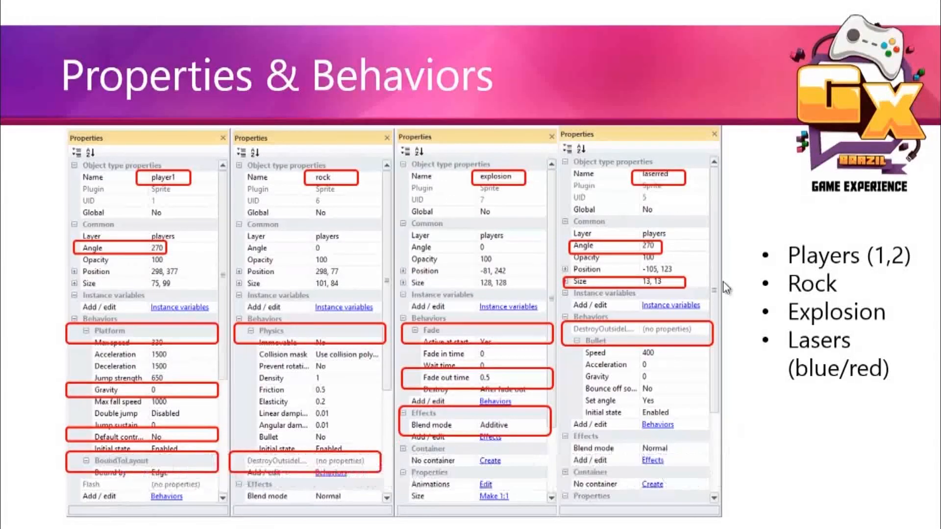
key("Right")
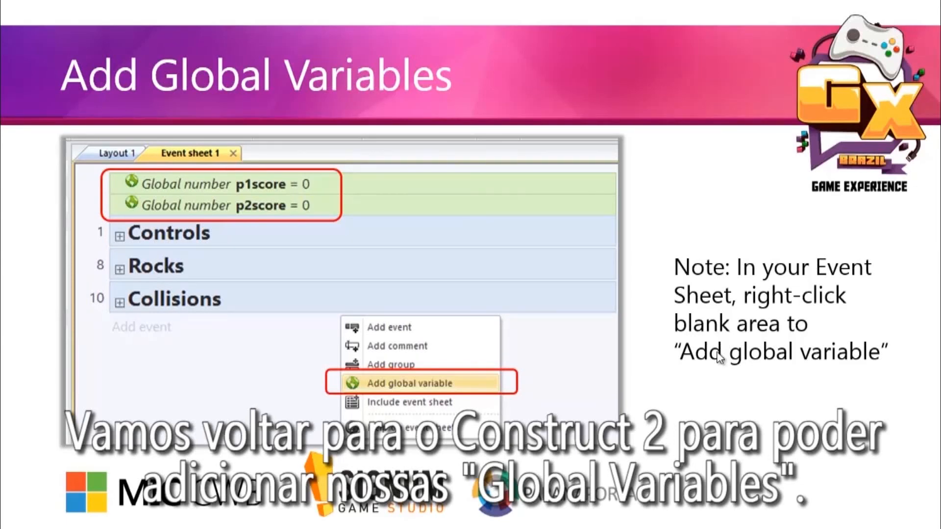
key("alt+Tab")
key("alt+Tab")
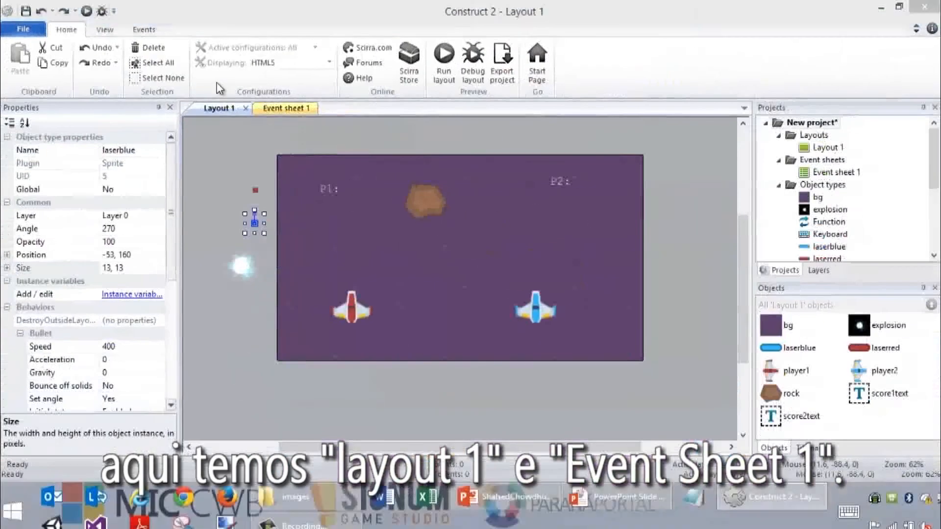
Step: Add a global number variable named p1score with initial value 0 to Event sheet 1
left_click(353, 134)
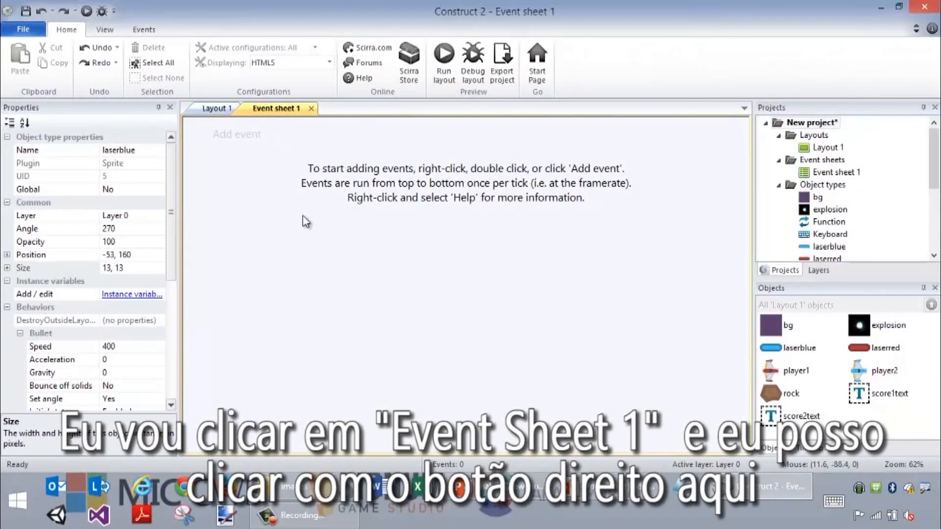
right_click(315, 219)
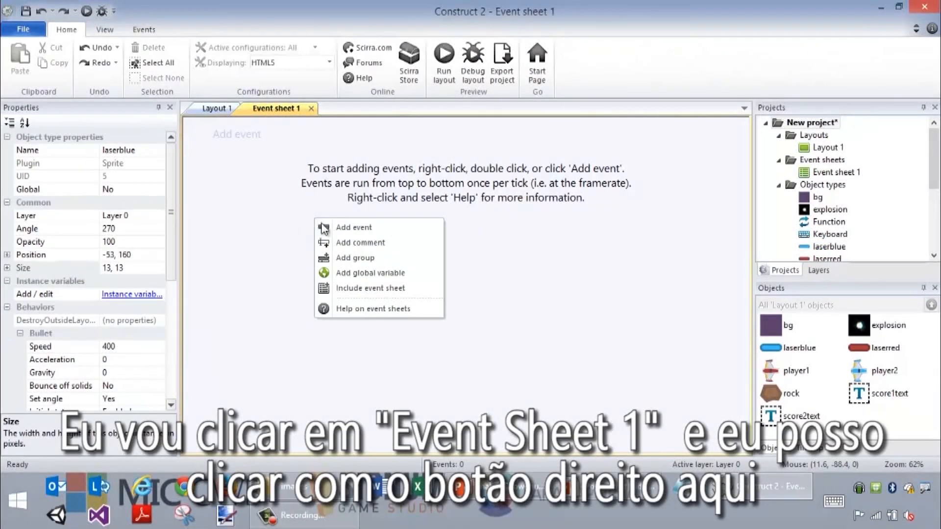
left_click(356, 273)
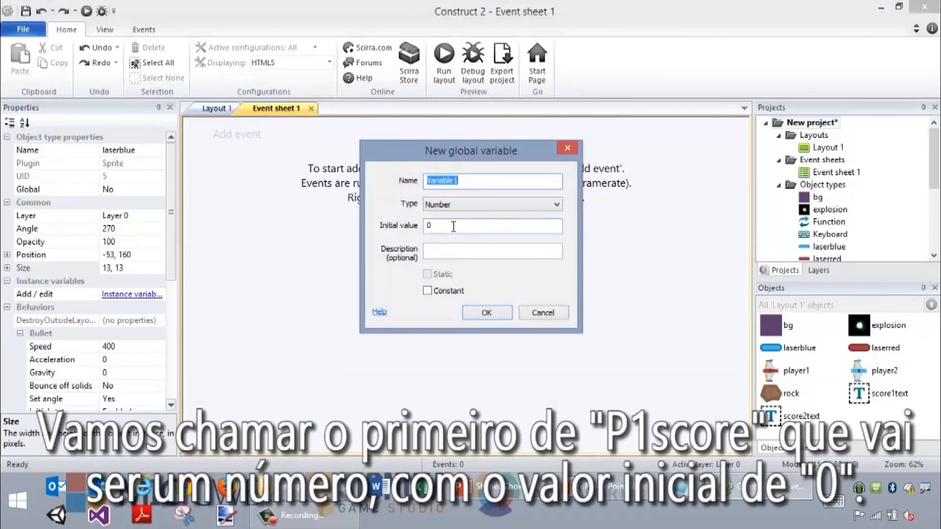
type("p1score")
left_click(474, 318)
Step: Add a second global number variable named p2score with initial value 0, and reorder the list so p1score comes first
right_click(322, 192)
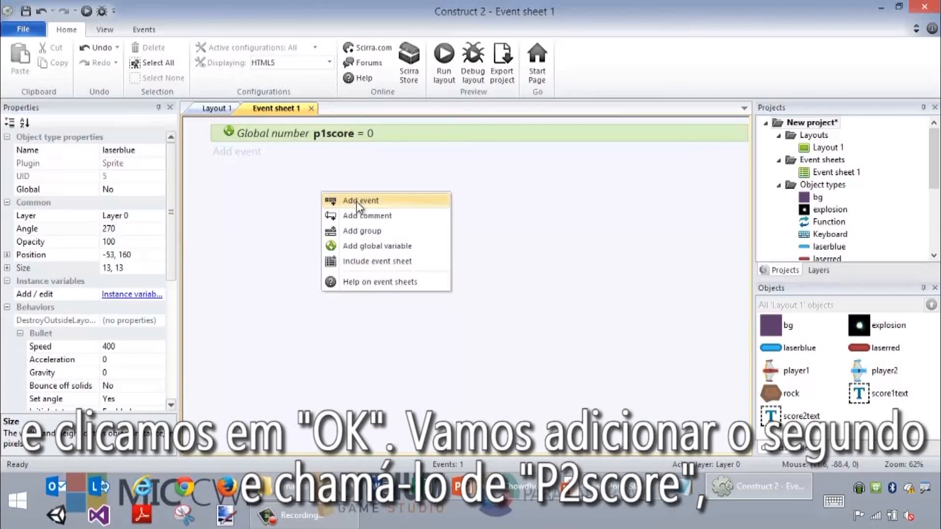
left_click(385, 244)
type("p2score")
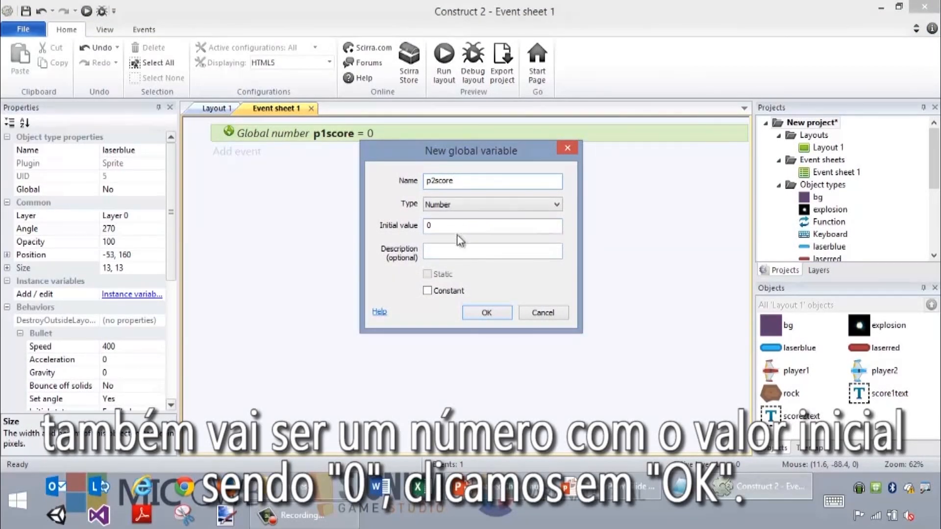
left_click(497, 313)
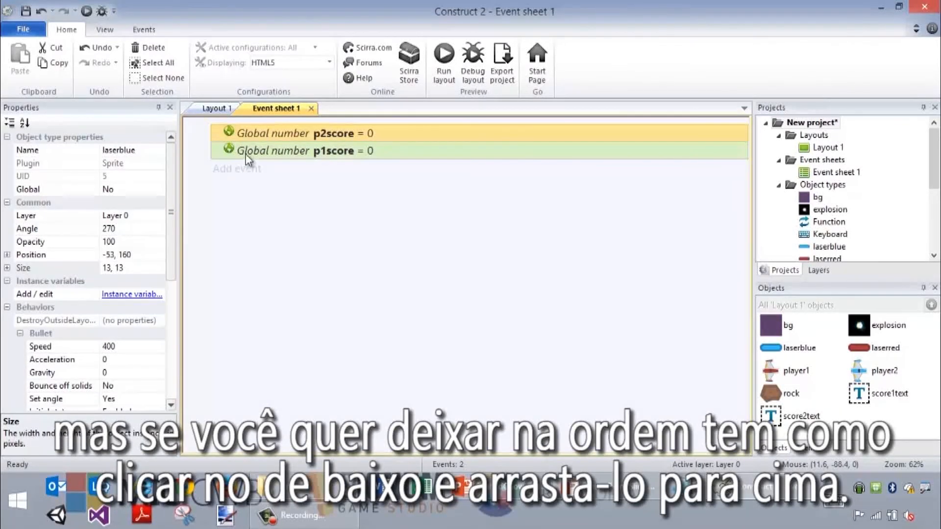
left_click_drag(246, 151, 263, 134)
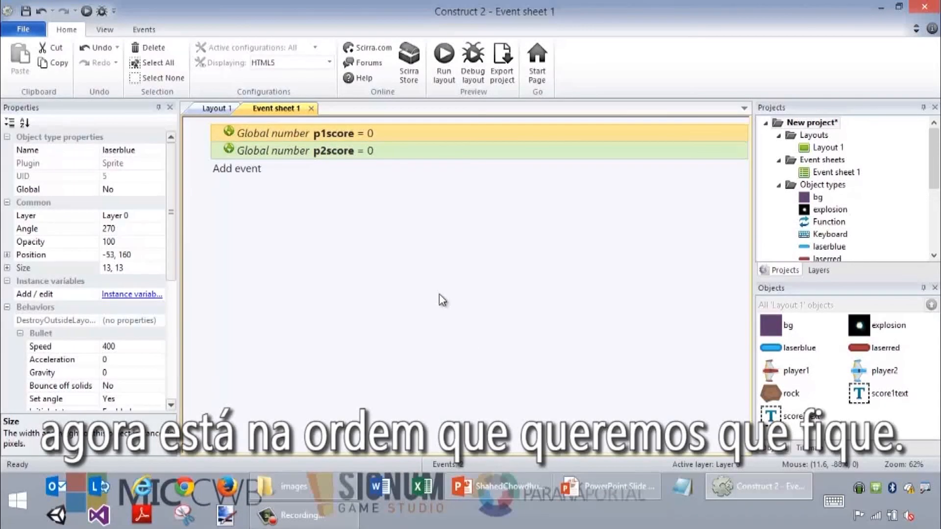
Step: Check the Add Global Variables and Add Controls to Event Sheet slides in PowerPoint, and return to Construct 2
left_click(593, 495)
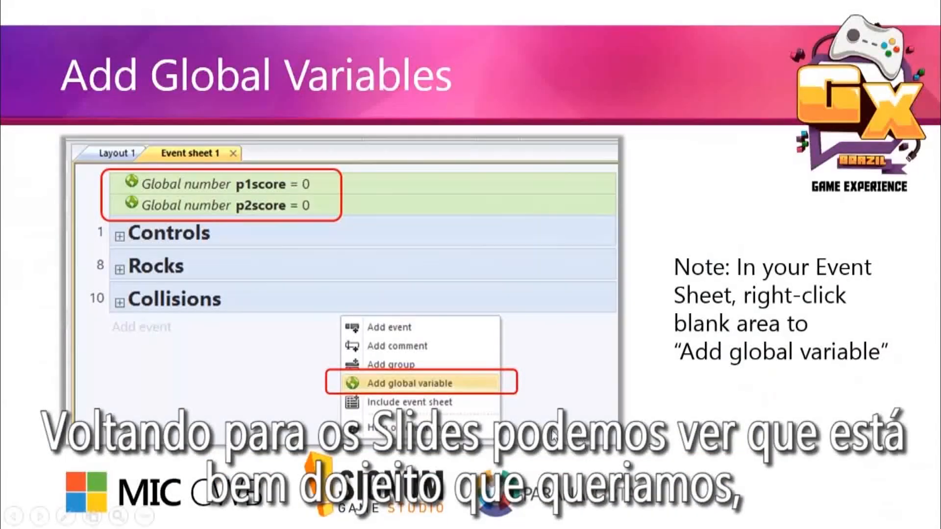
left_click(332, 343)
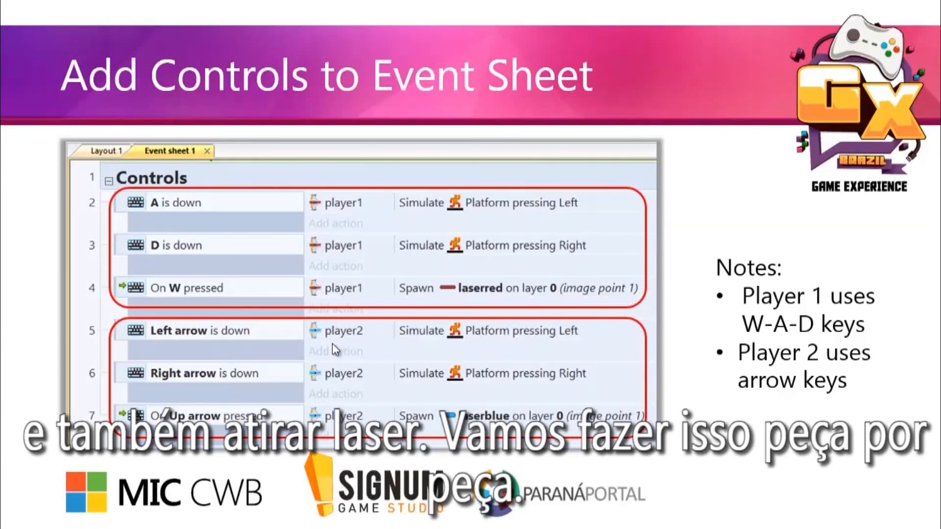
key("alt+Tab")
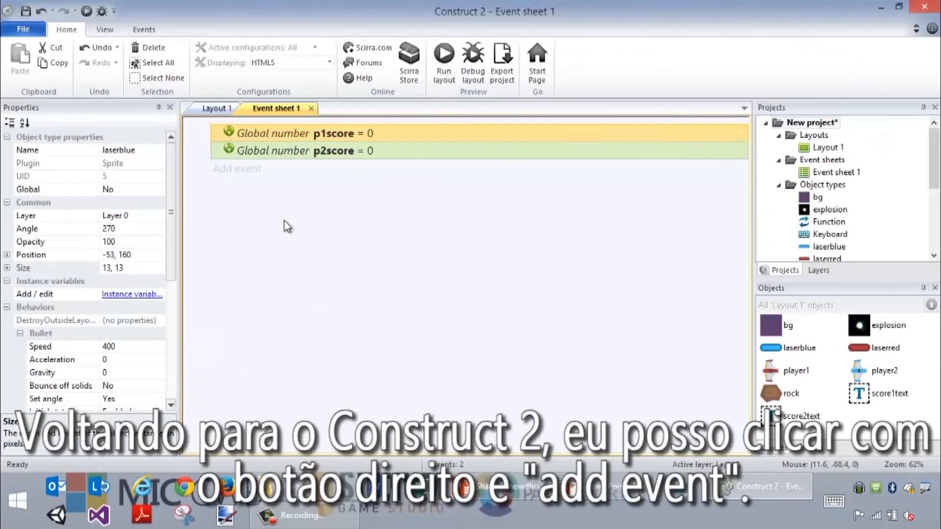
Step: Start a new event on the event sheet with the Keyboard object as its condition source
right_click(301, 211)
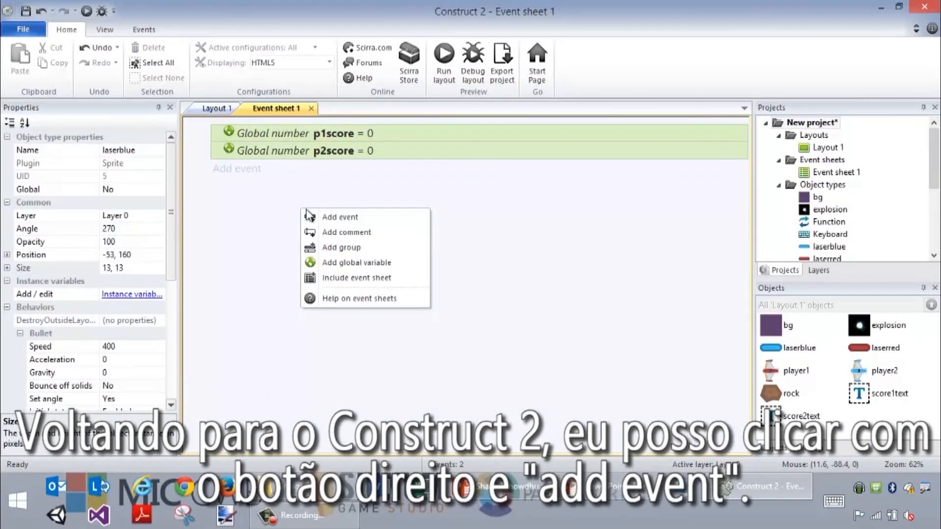
left_click(316, 218)
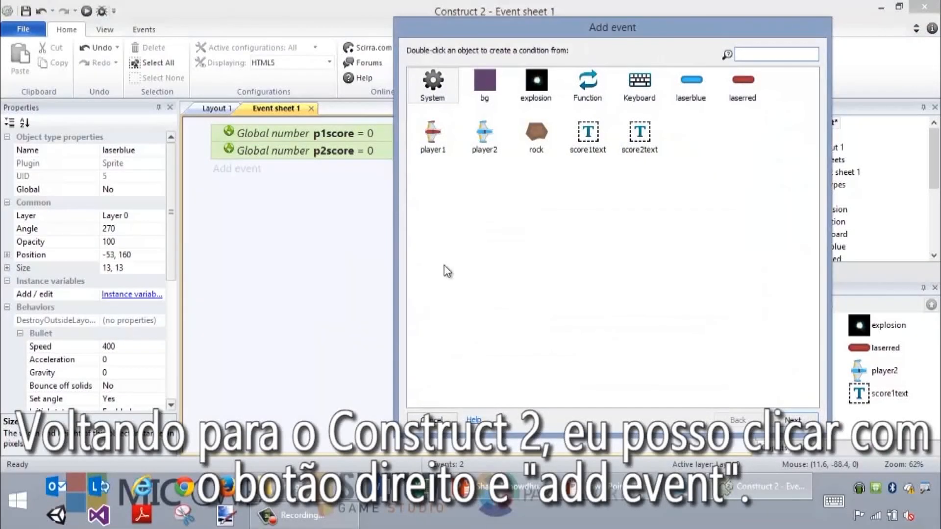
left_click(640, 83)
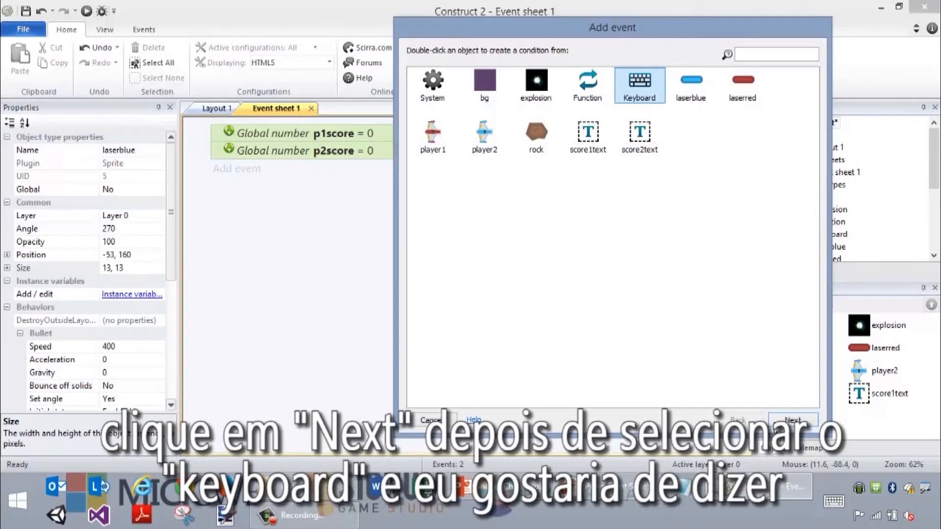
left_click(771, 416)
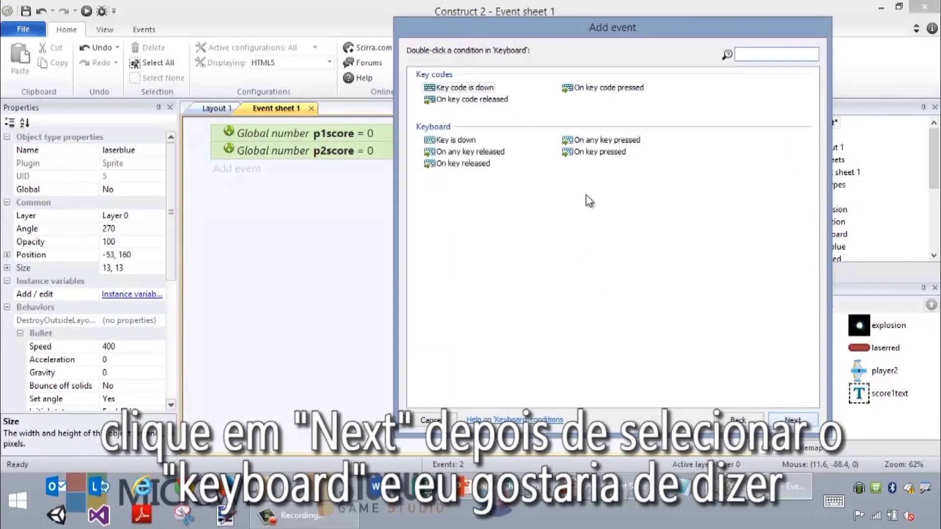
Step: Compare the On key pressed and Key is down keyboard conditions, and consult the Add Controls to Event Sheet slide in PowerPoint
left_click(599, 152)
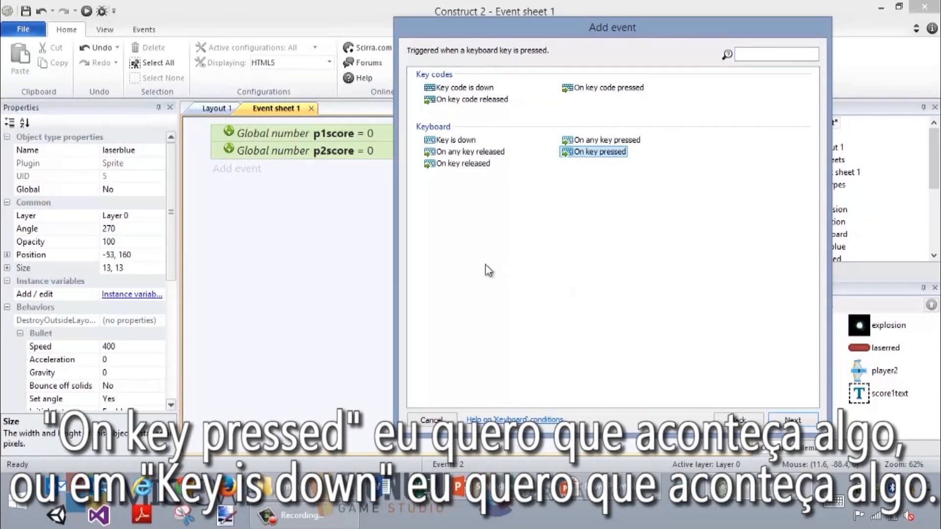
left_click(456, 140)
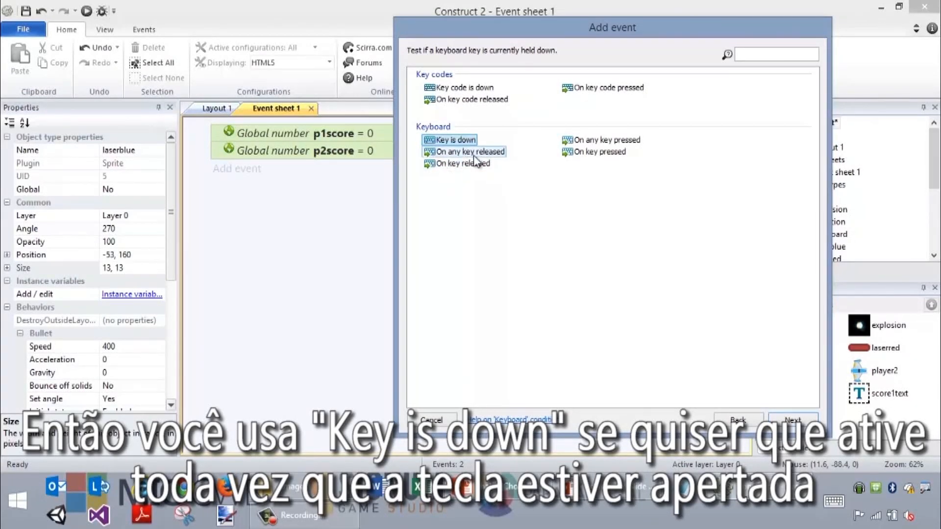
left_click(587, 152)
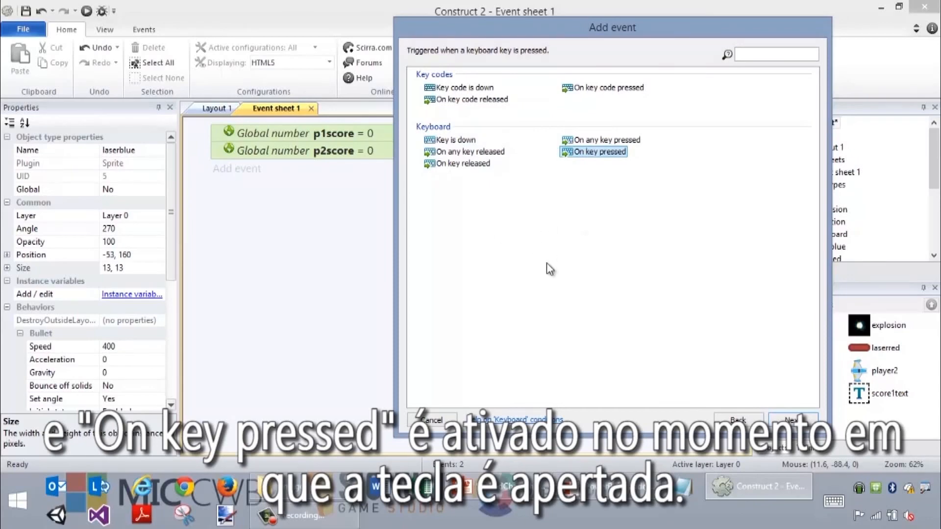
key("alt+Tab")
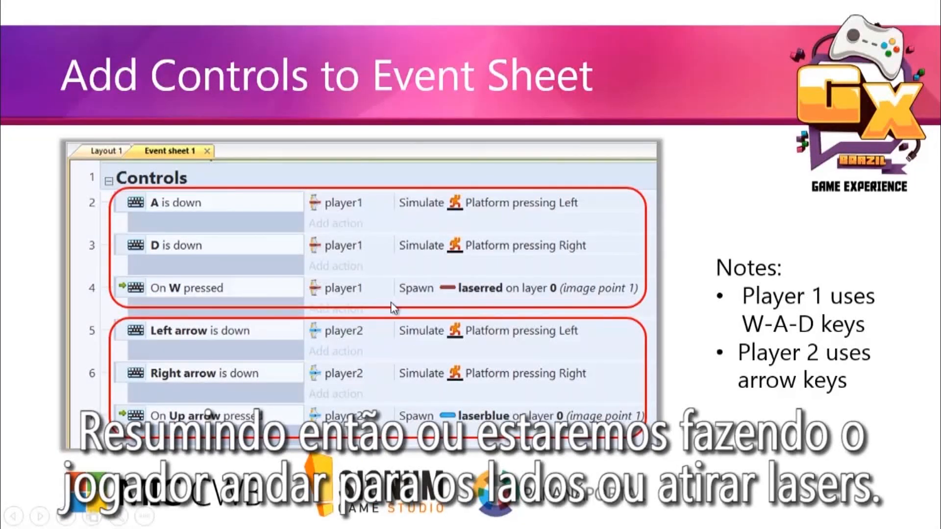
key("alt+Tab")
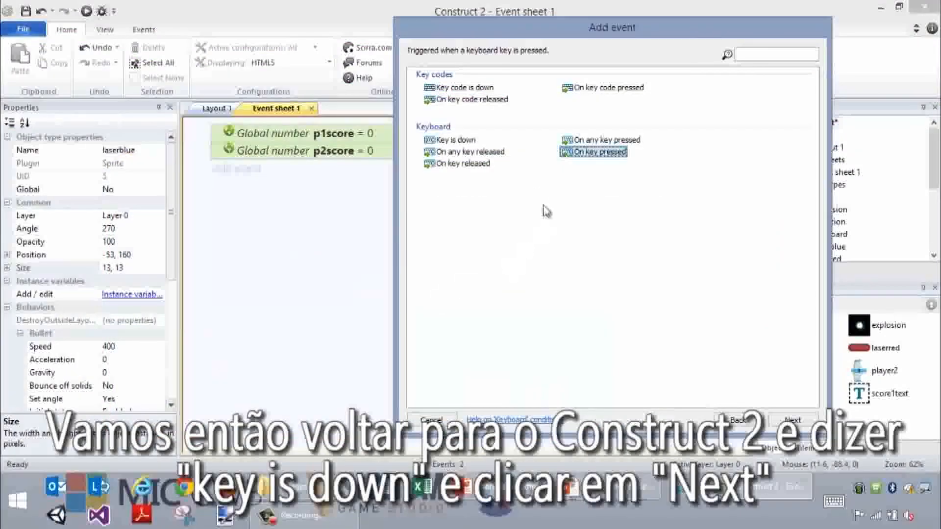
Step: Complete the Keyboard event with the Key is down condition for the A key
left_click(456, 140)
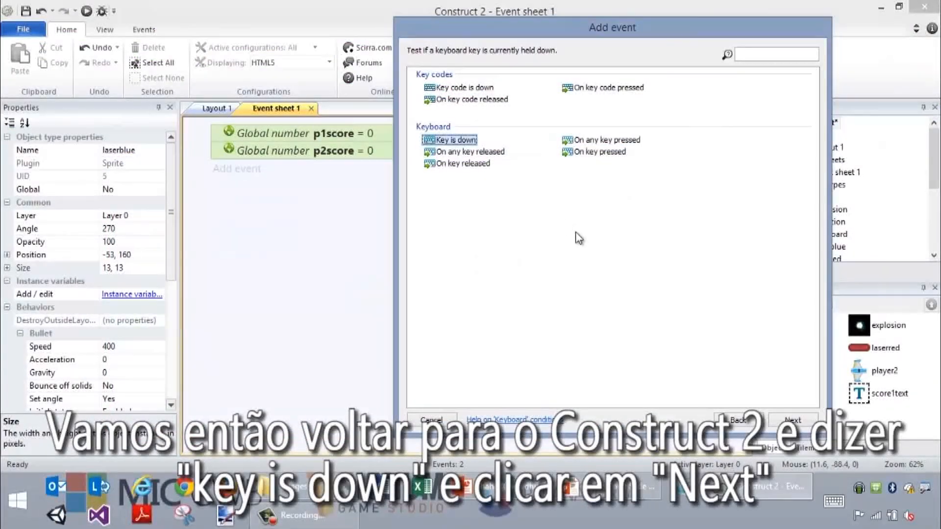
left_click(797, 423)
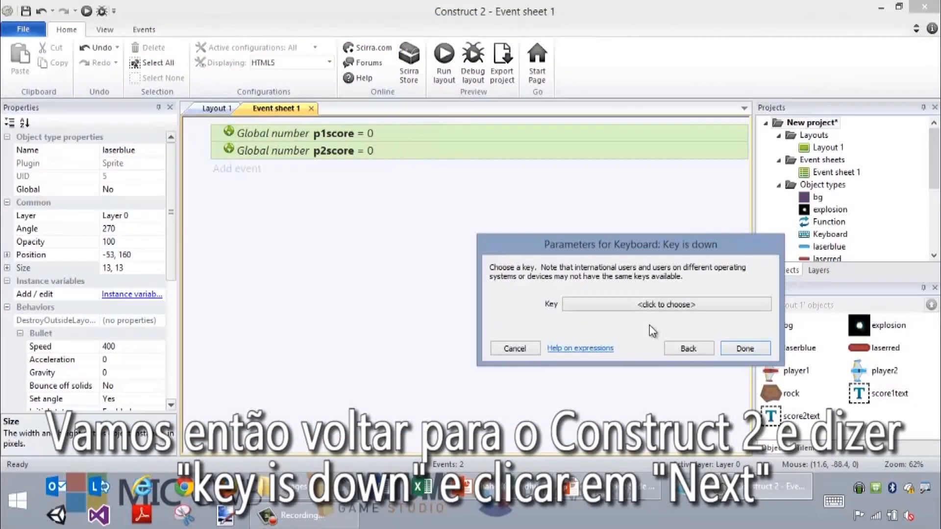
left_click(514, 269)
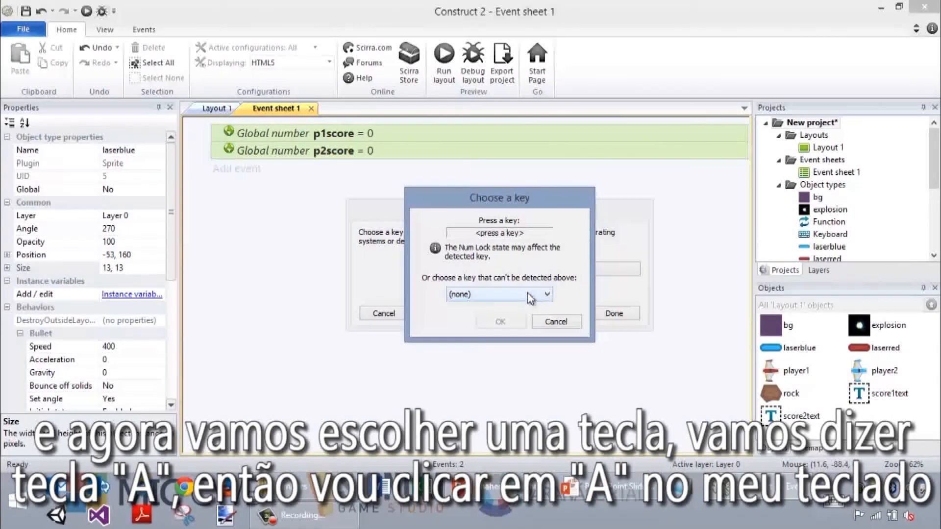
key("a")
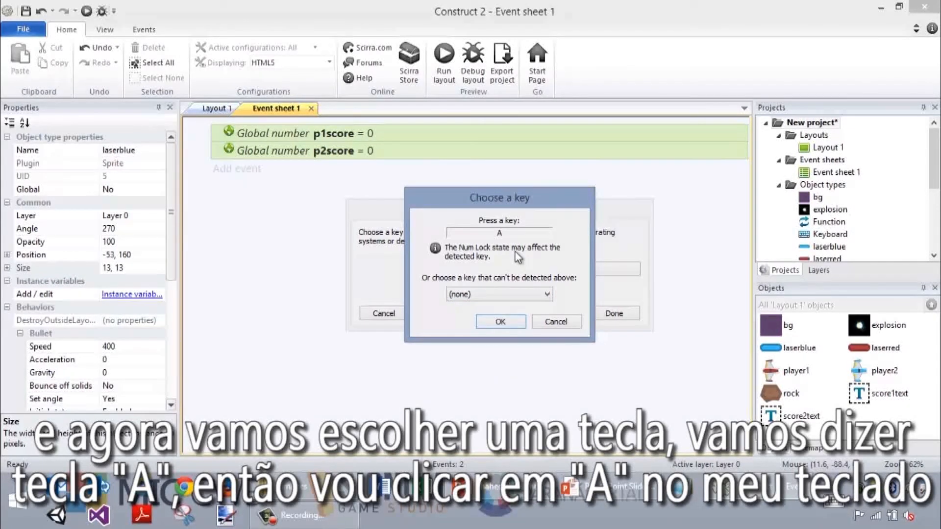
key("ctrl")
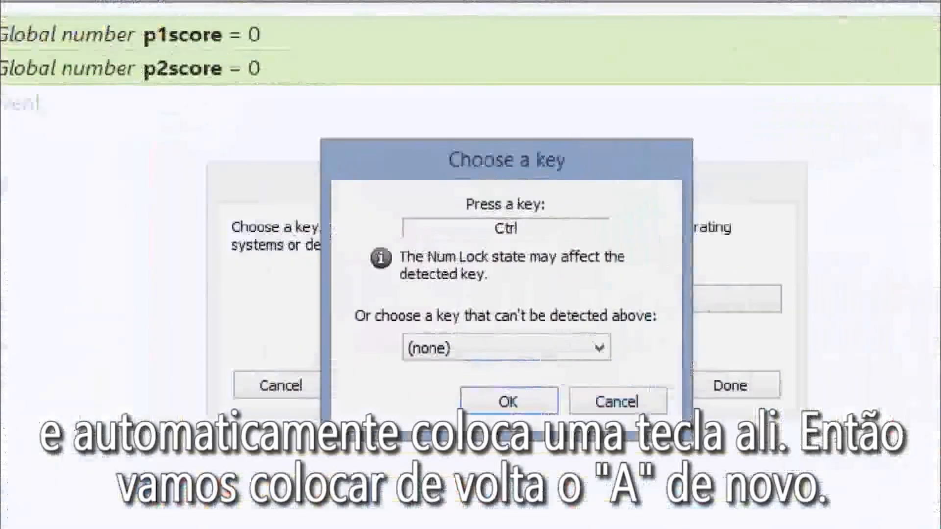
key("a")
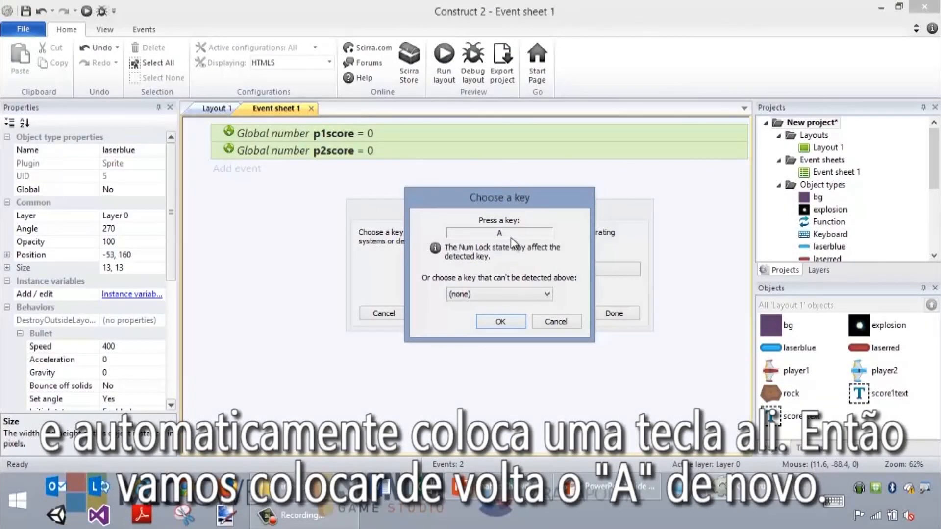
left_click(501, 322)
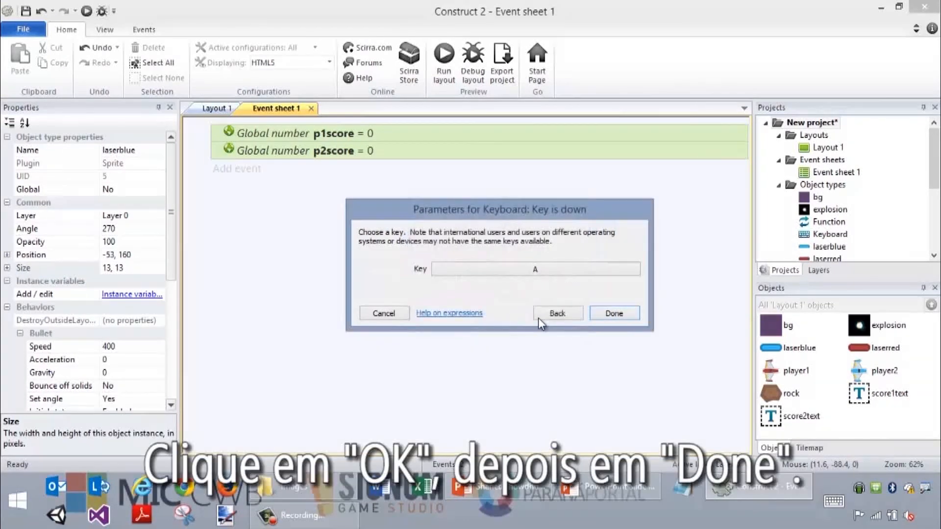
left_click(606, 316)
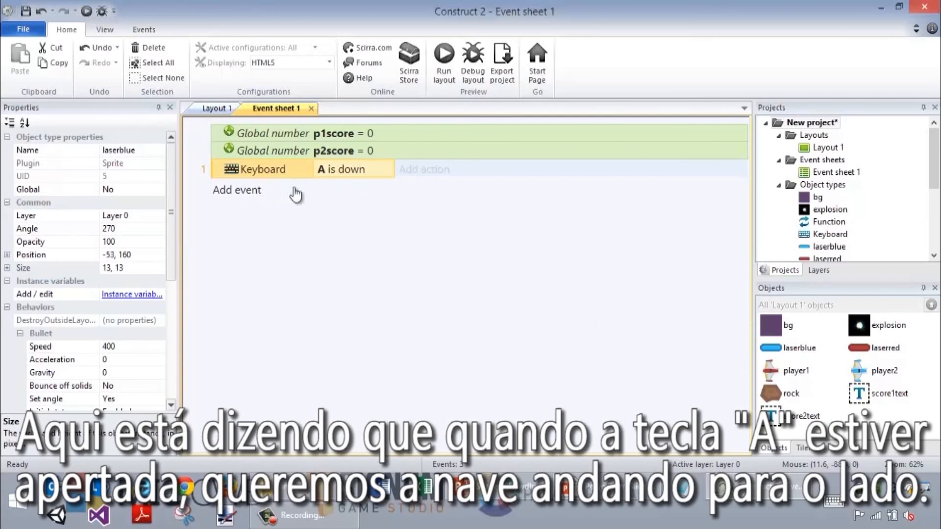
Step: Add a player1 Simulate control action with the Left control to the event for the A key
left_click(434, 172)
left_click(752, 93)
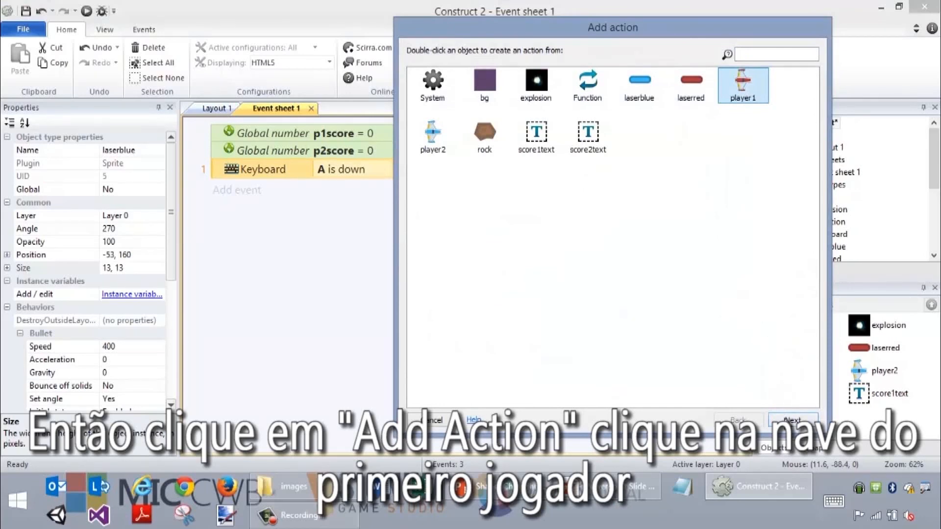
left_click(786, 419)
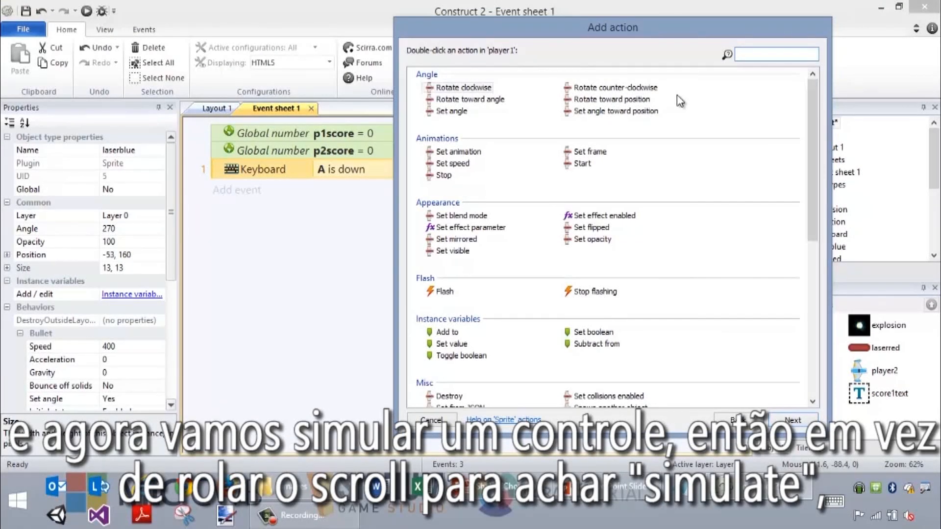
type("sim")
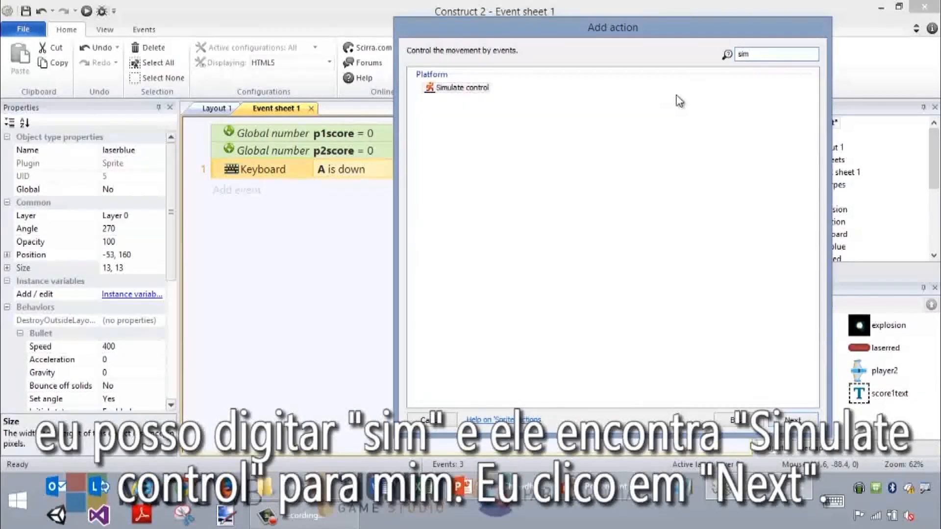
left_click(448, 88)
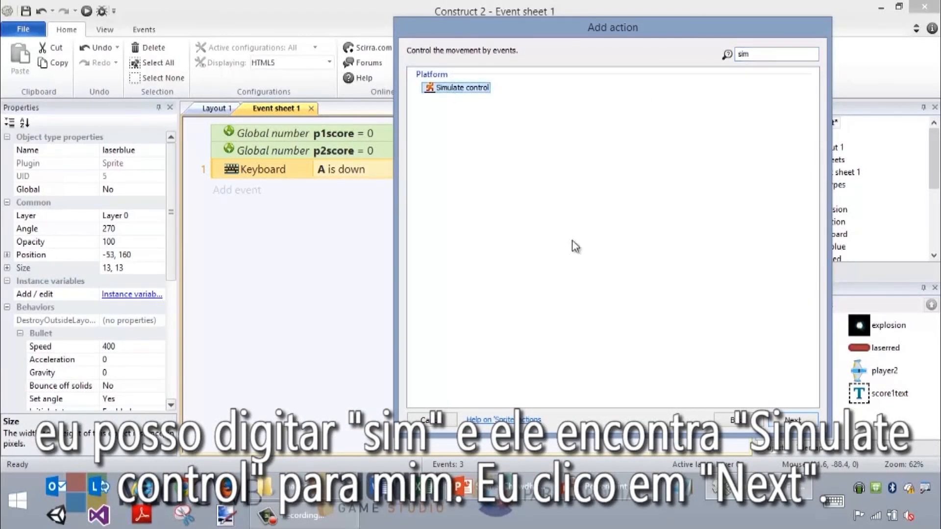
left_click(792, 423)
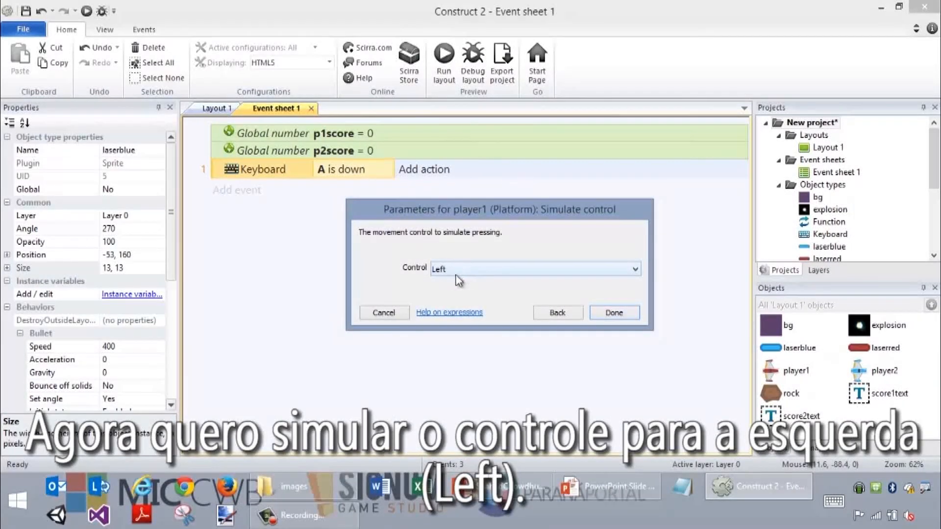
left_click(598, 314)
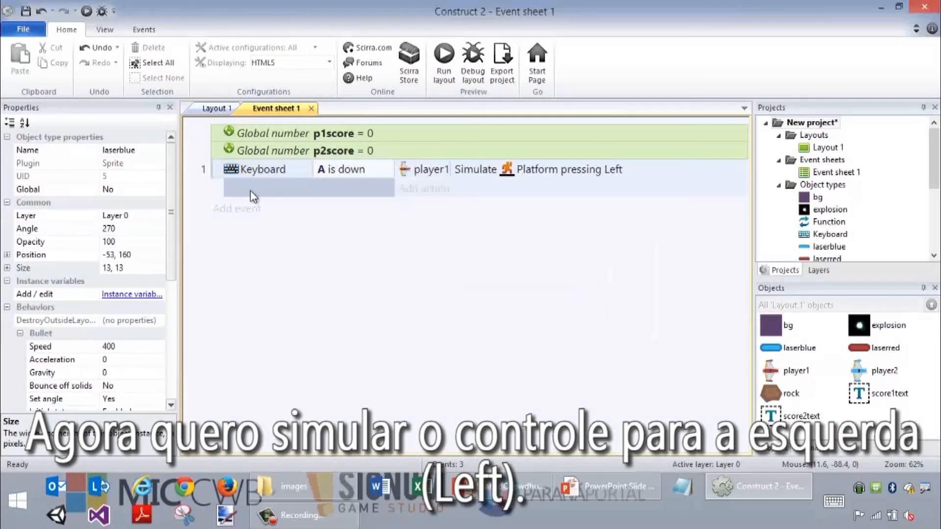
Step: Add a second Keyboard event with the Key is down condition for the Right arrow key
left_click(269, 209)
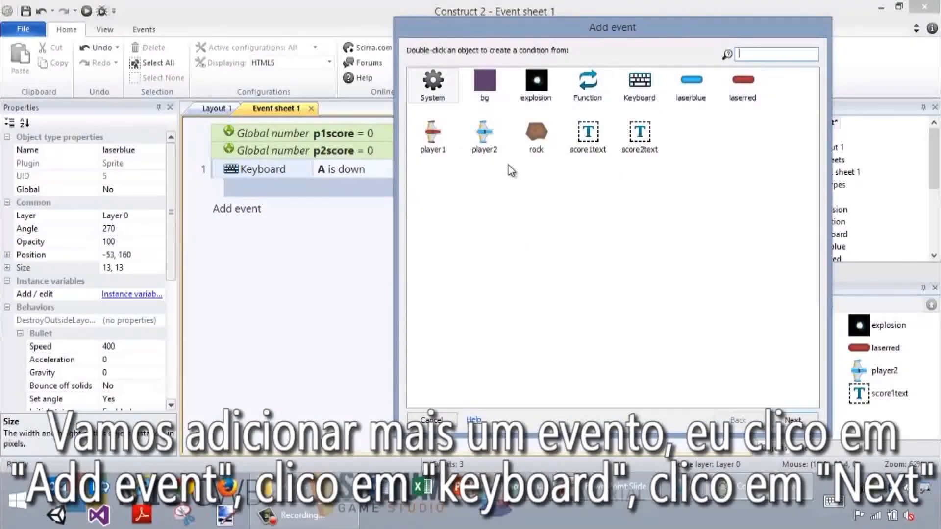
left_click(630, 85)
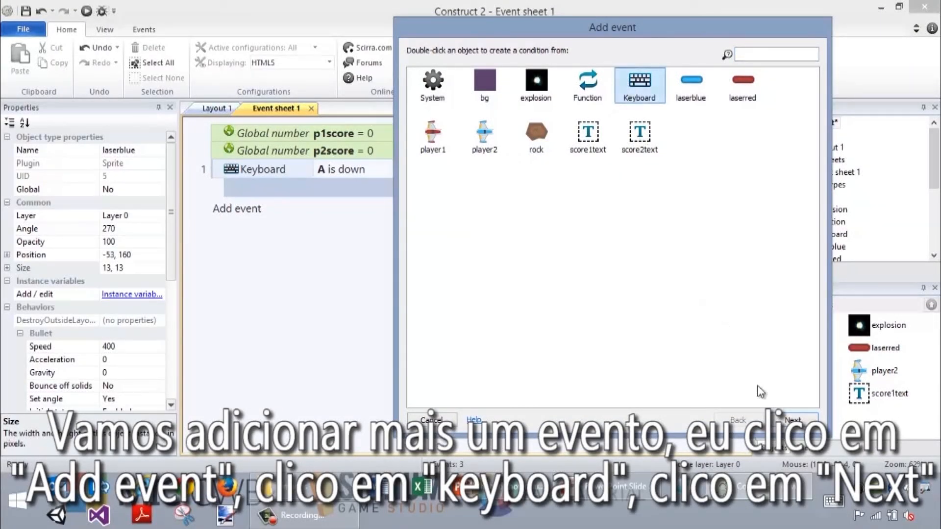
left_click(782, 417)
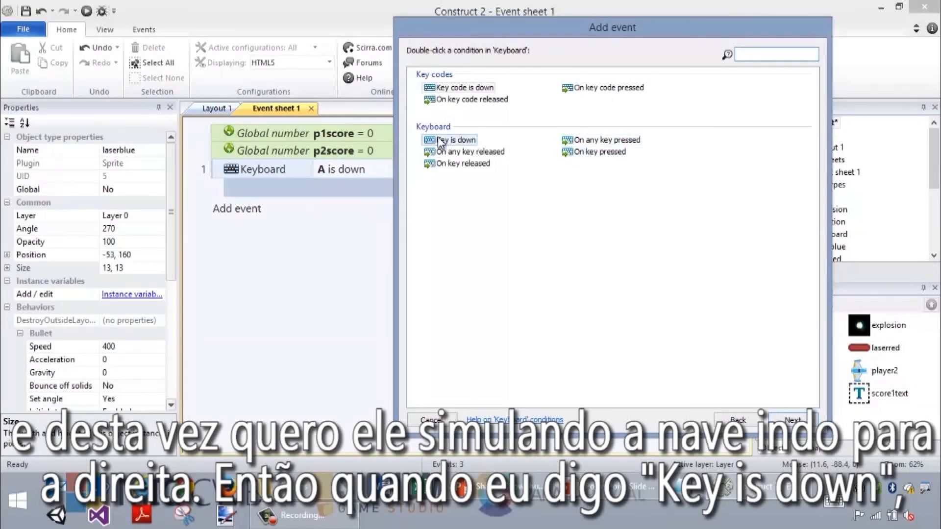
left_click(460, 141)
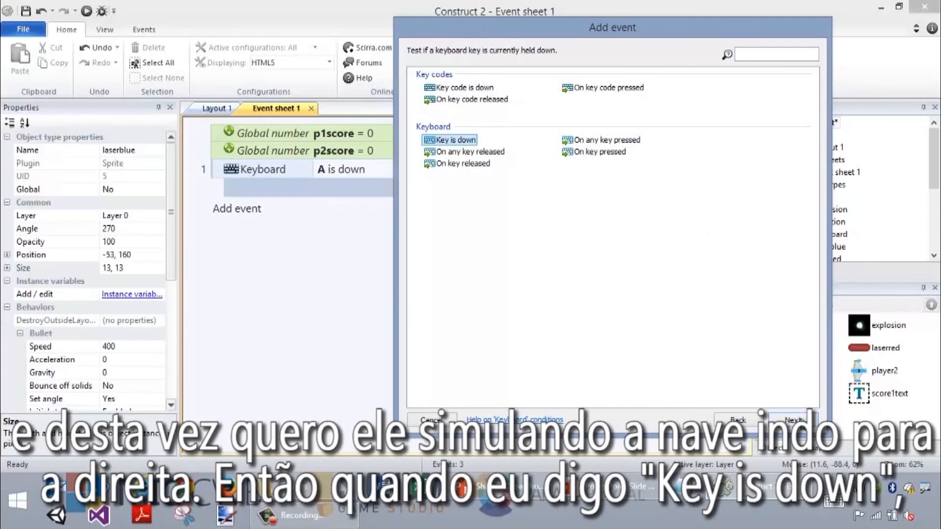
left_click(793, 420)
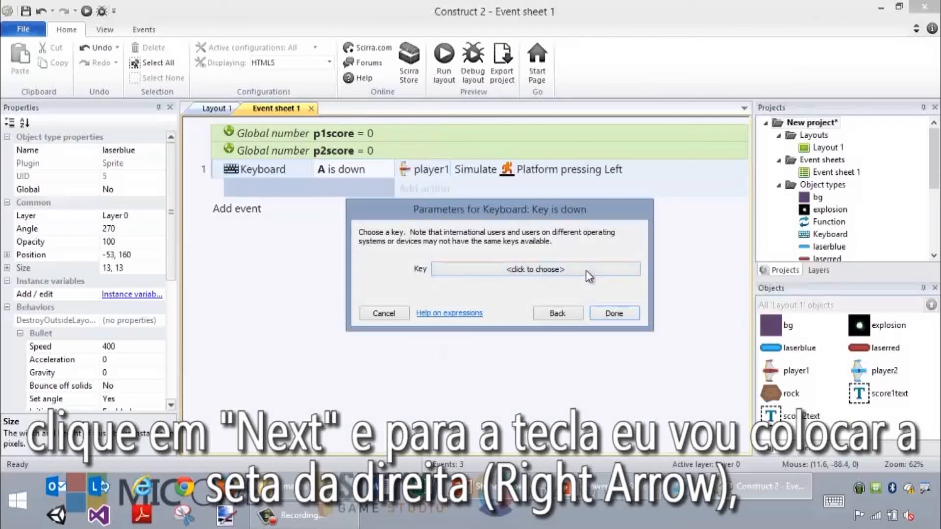
left_click(586, 275)
key("Right")
left_click(498, 322)
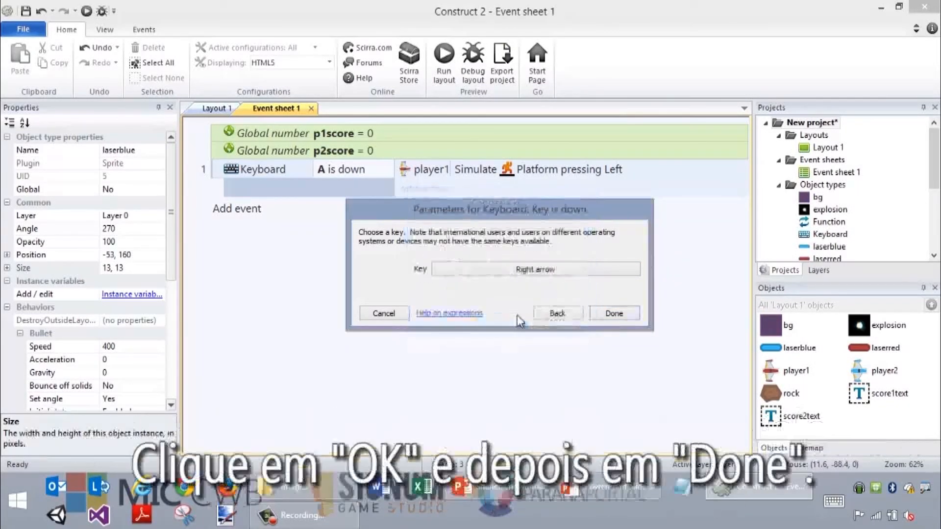
left_click(604, 313)
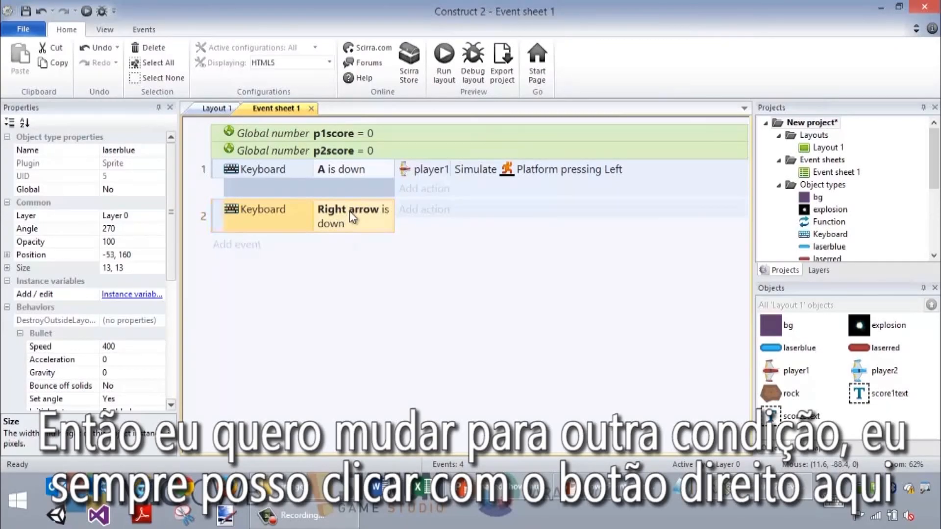
Step: Replace the second event's condition with the Keyboard condition Key is down for the D key
right_click(349, 211)
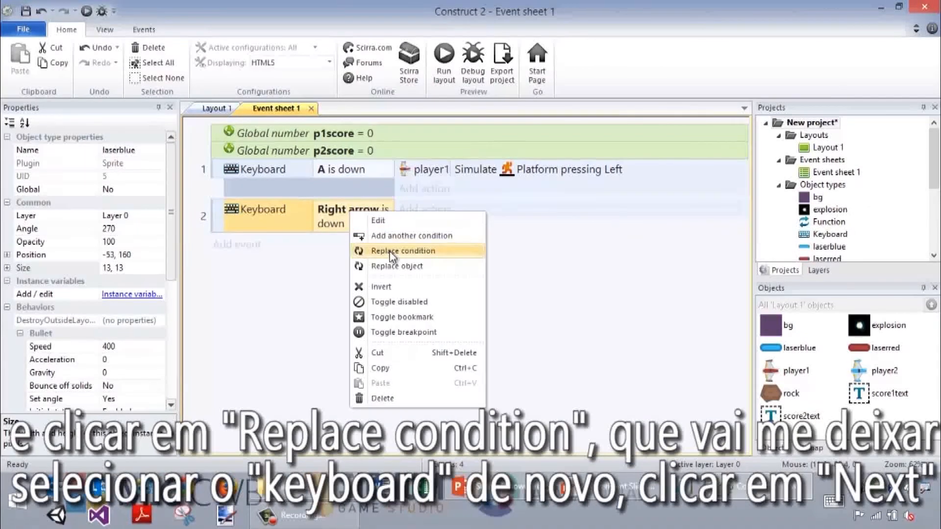
left_click(391, 251)
left_click(638, 93)
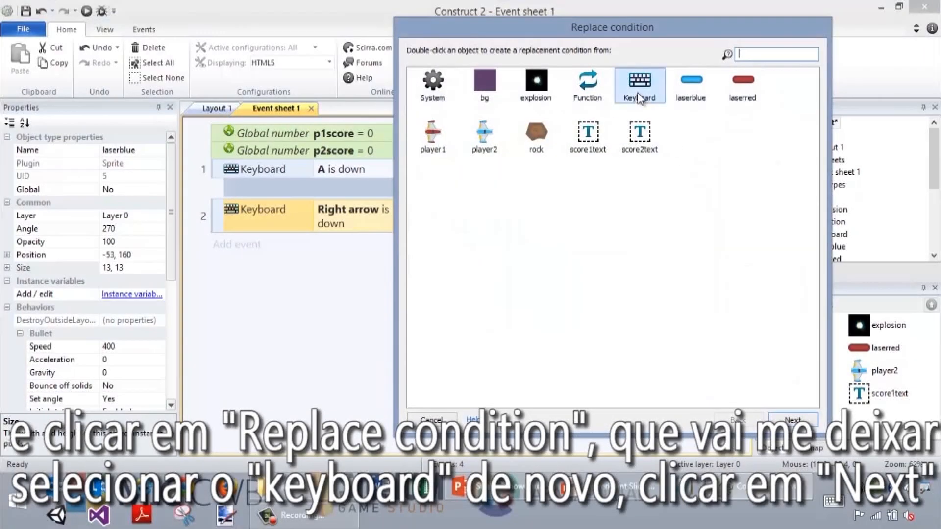
left_click(778, 419)
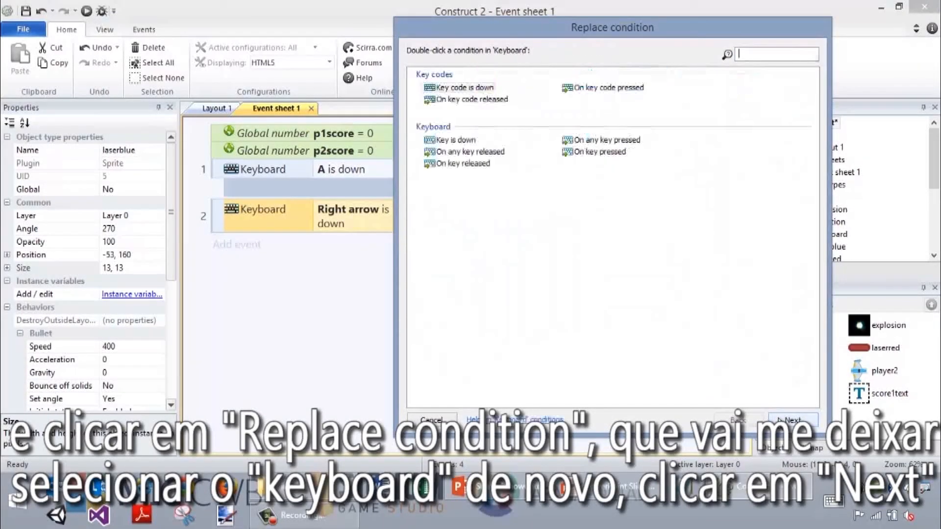
left_click(455, 140)
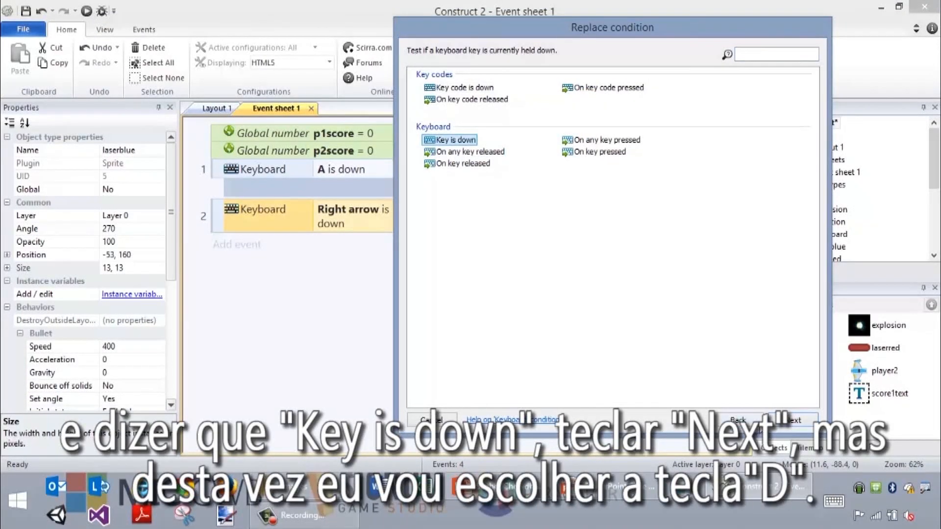
left_click(786, 423)
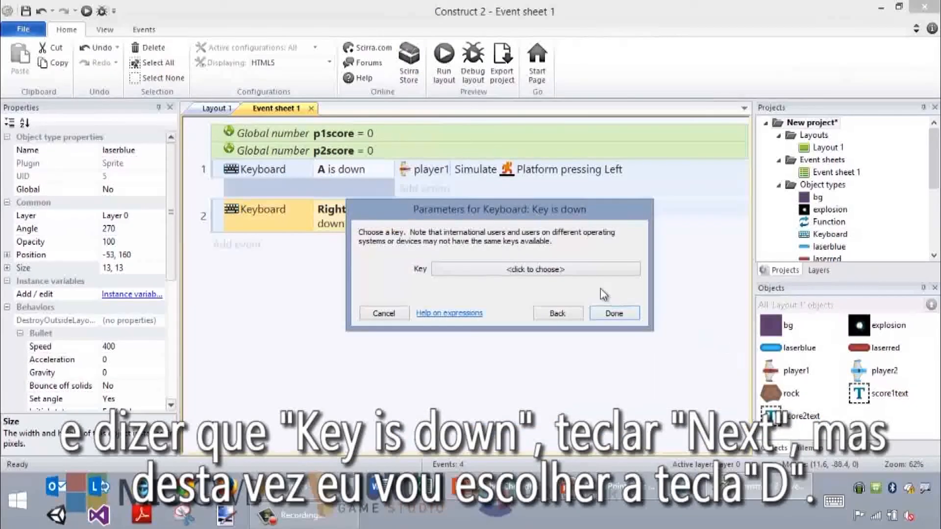
left_click(596, 269)
key("d")
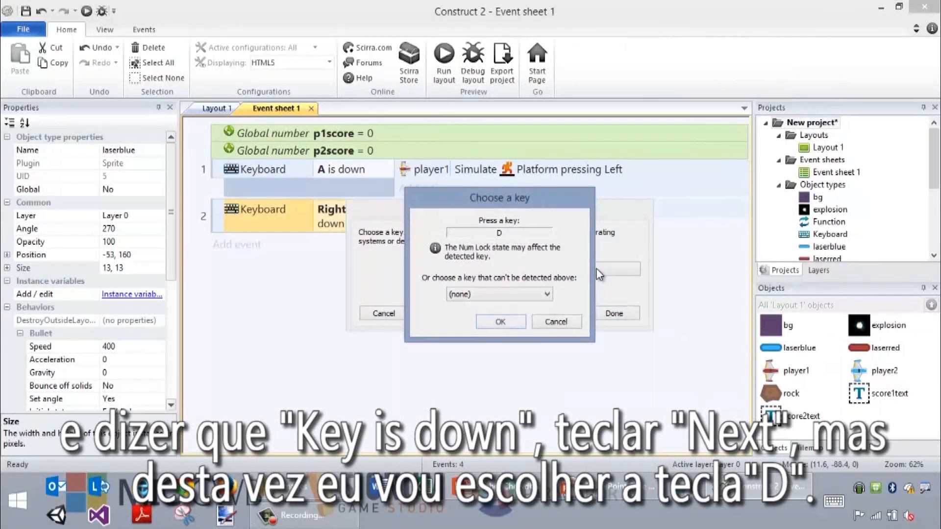
left_click(515, 322)
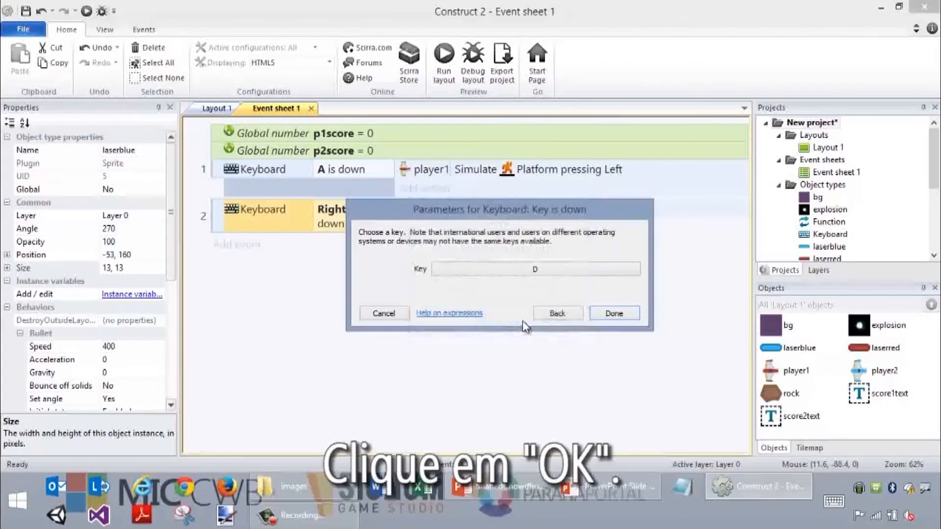
left_click(606, 315)
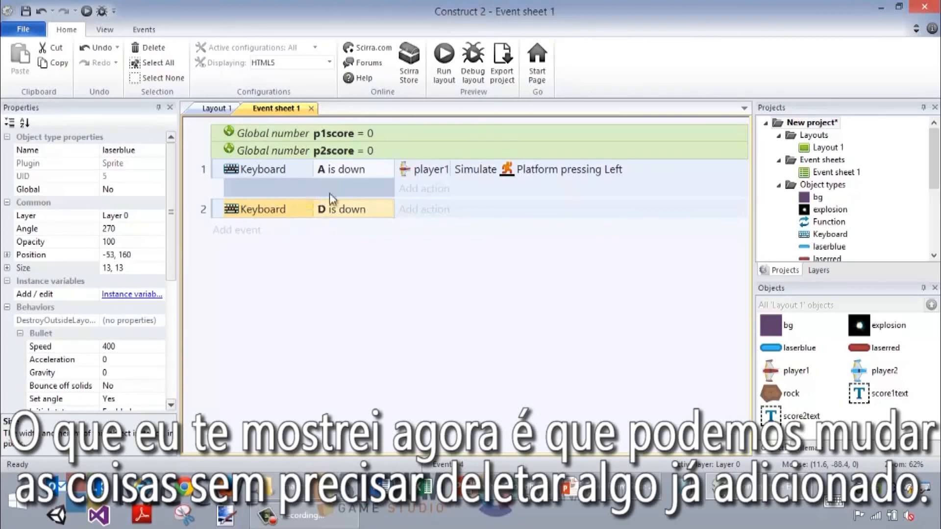
Step: Add a player1 Simulate control action with the Right control to the event for the D key
left_click(421, 210)
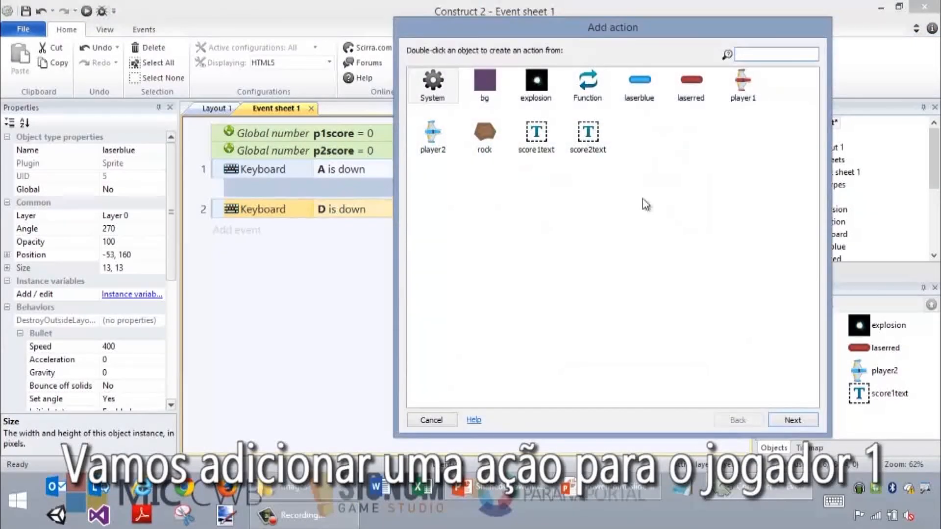
left_click(740, 101)
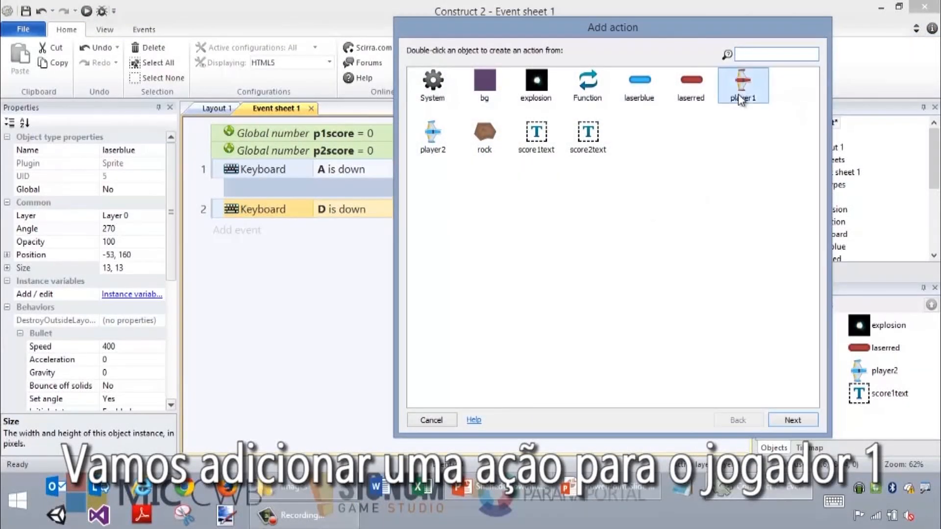
left_click(787, 420)
type("sim")
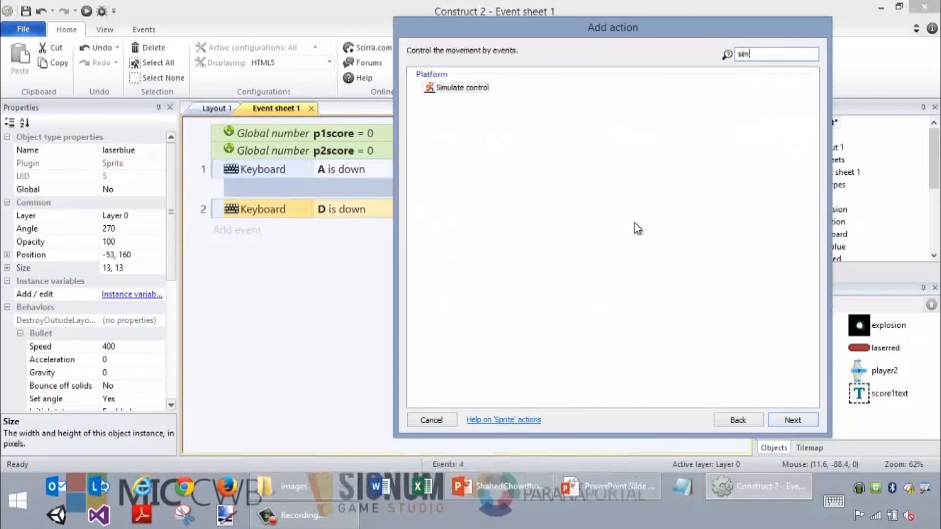
left_click(471, 92)
left_click(786, 420)
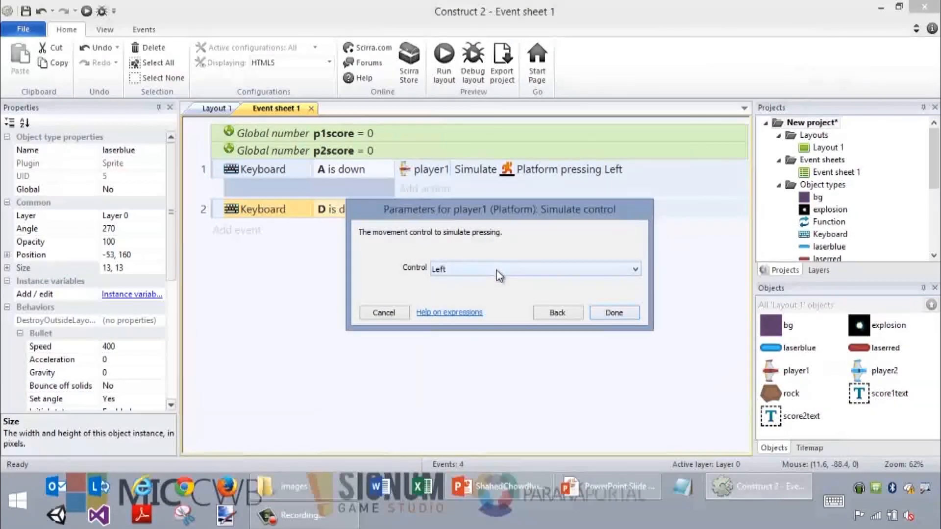
left_click(498, 275)
left_click(500, 293)
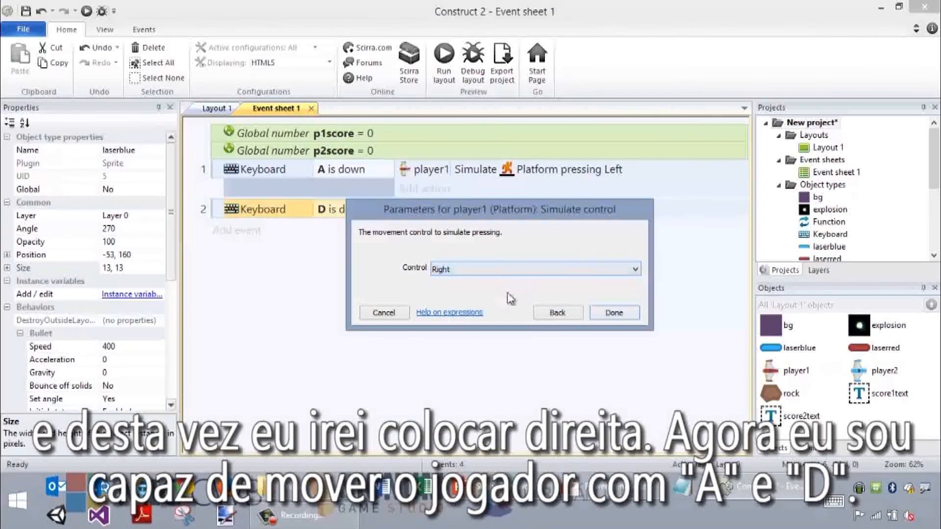
left_click(610, 313)
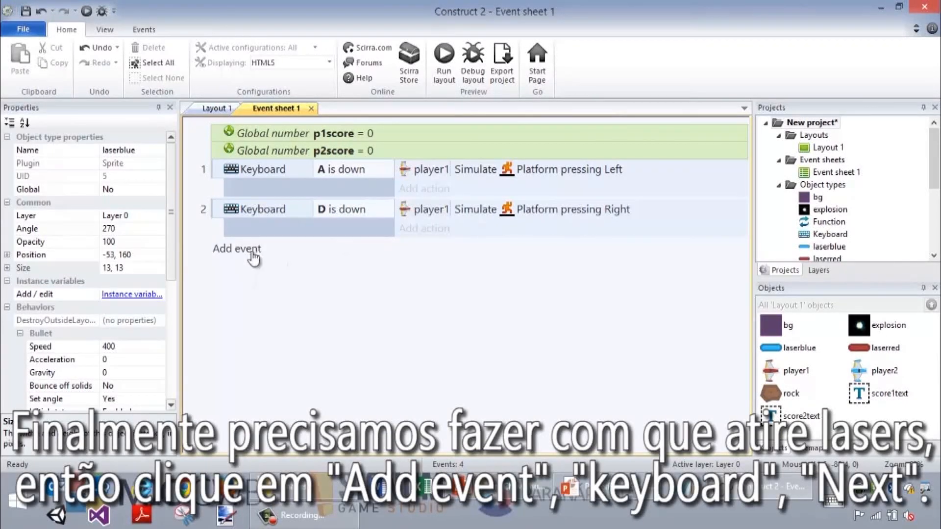
Step: Add a third Keyboard event with the On key pressed condition for the W key
left_click(251, 252)
left_click(640, 86)
left_click(790, 420)
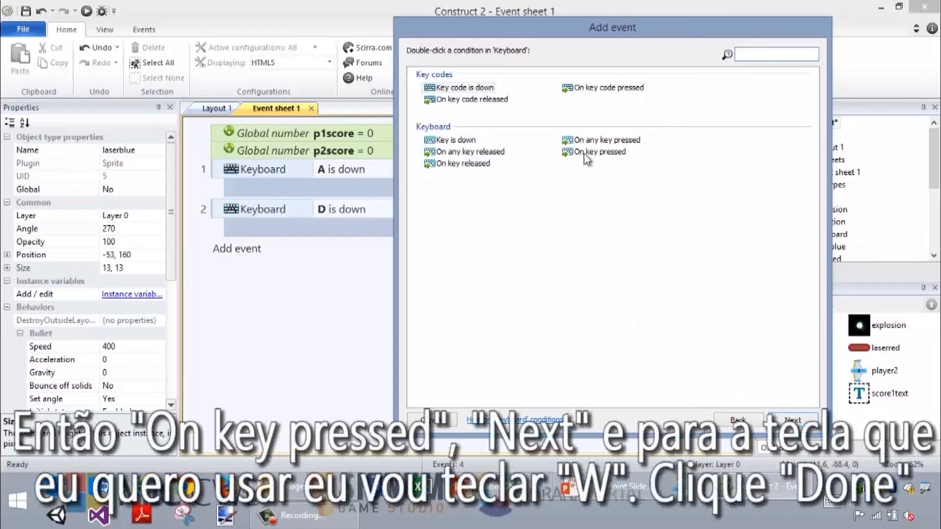
left_click(586, 152)
left_click(776, 421)
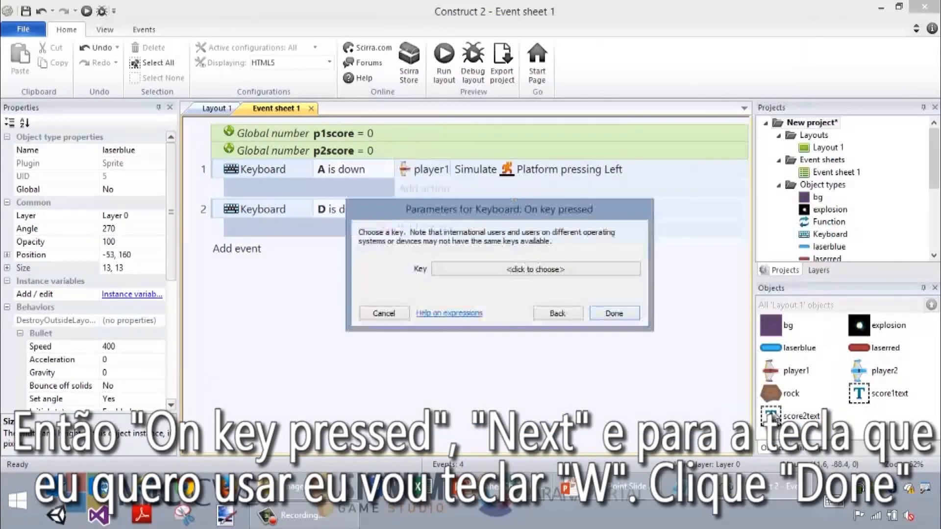
left_click(540, 271)
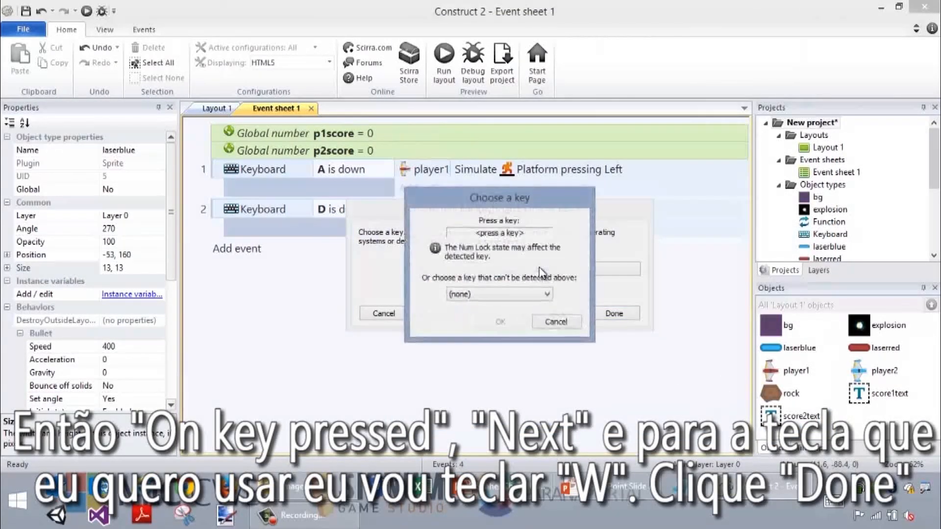
key("w")
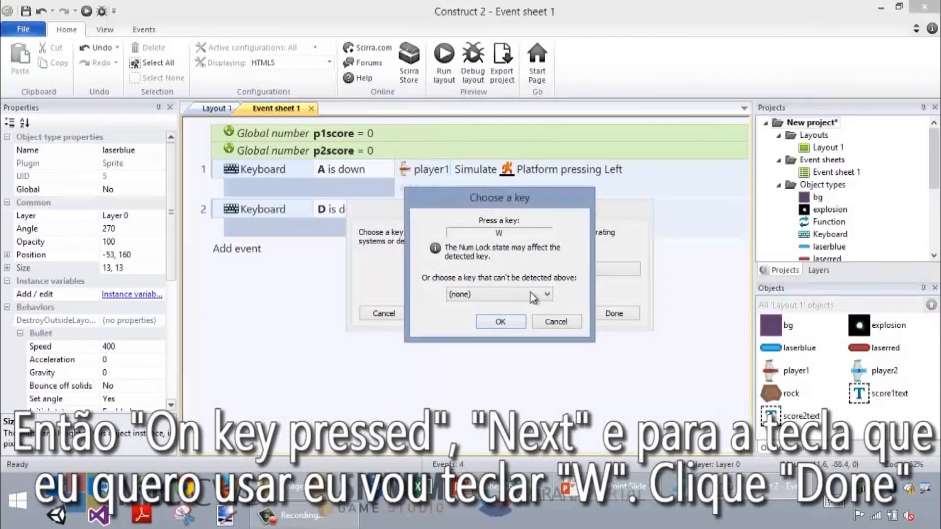
left_click(510, 324)
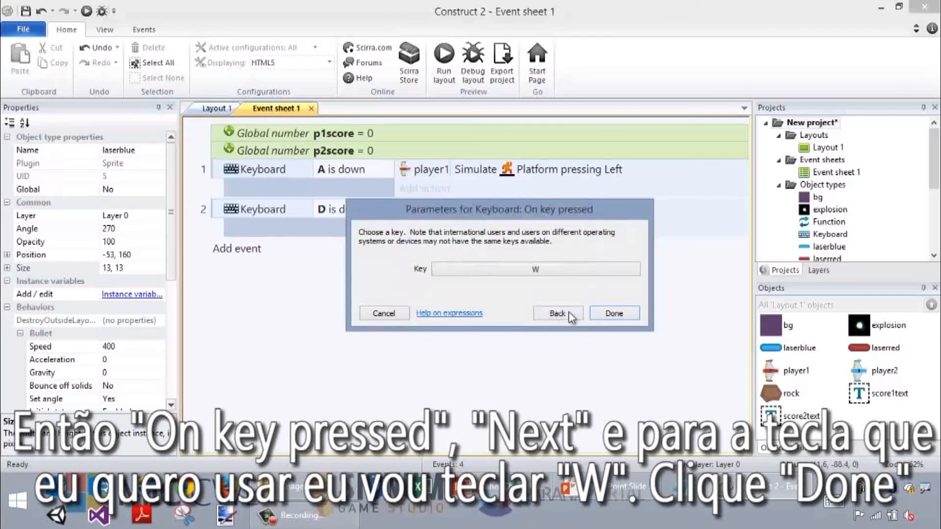
left_click(620, 318)
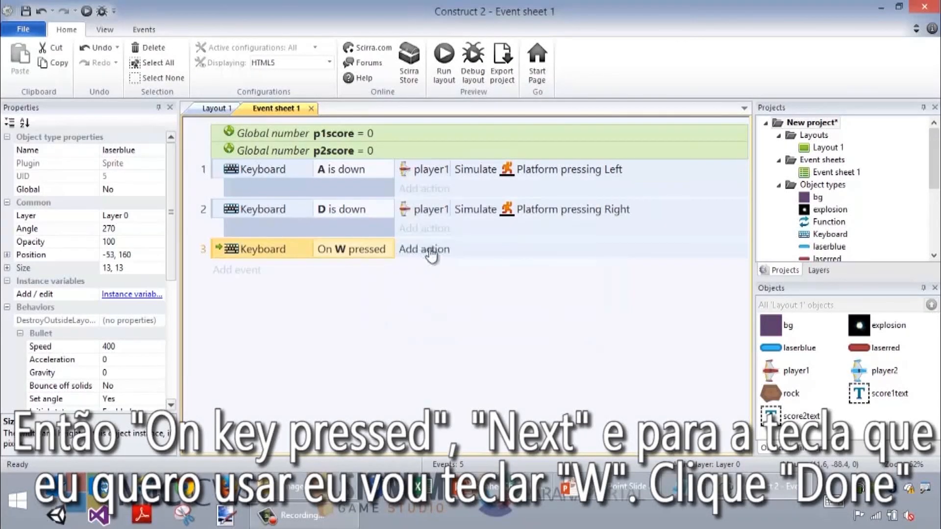
Step: Give the On W pressed event a player1 action of the type Spawn another object
left_click(436, 249)
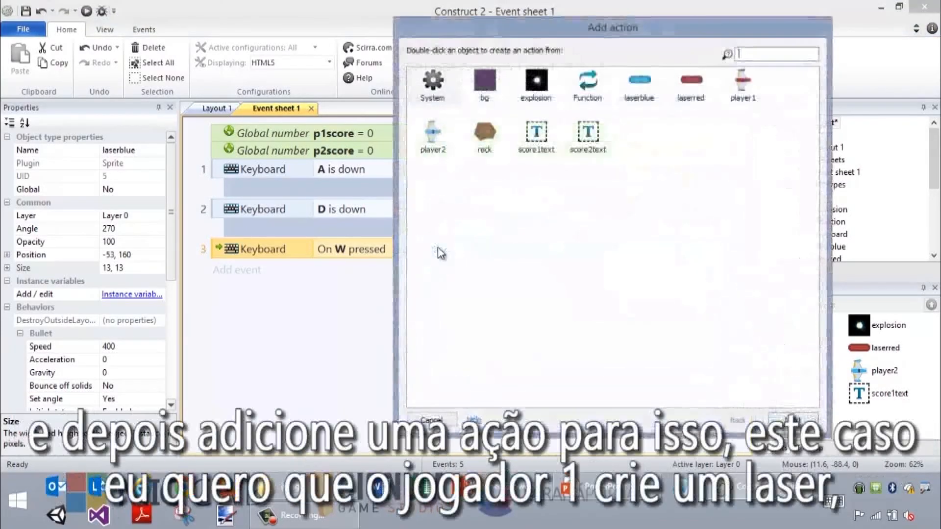
left_click(738, 92)
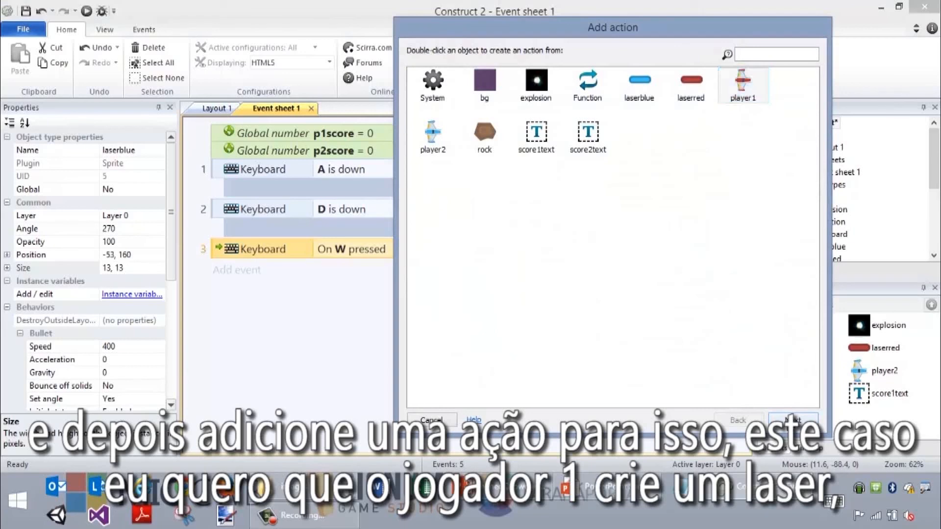
left_click(792, 420)
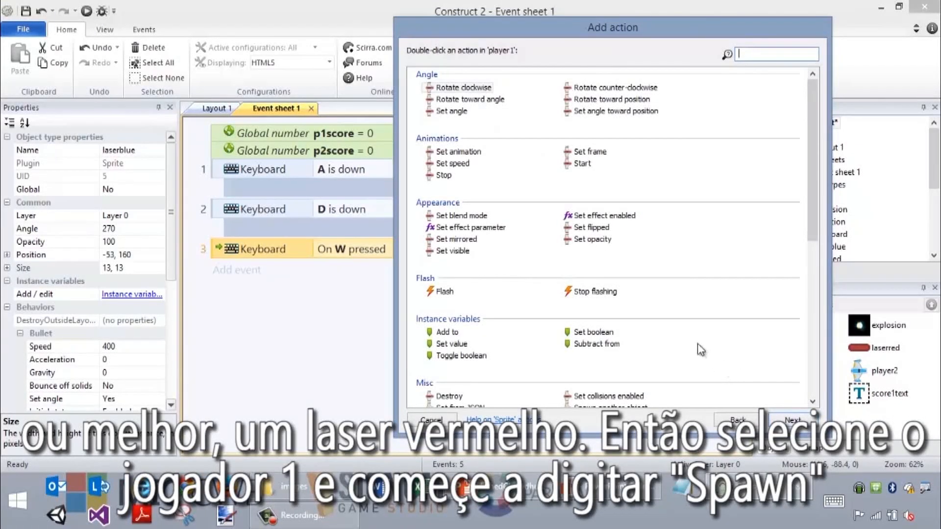
type("spa")
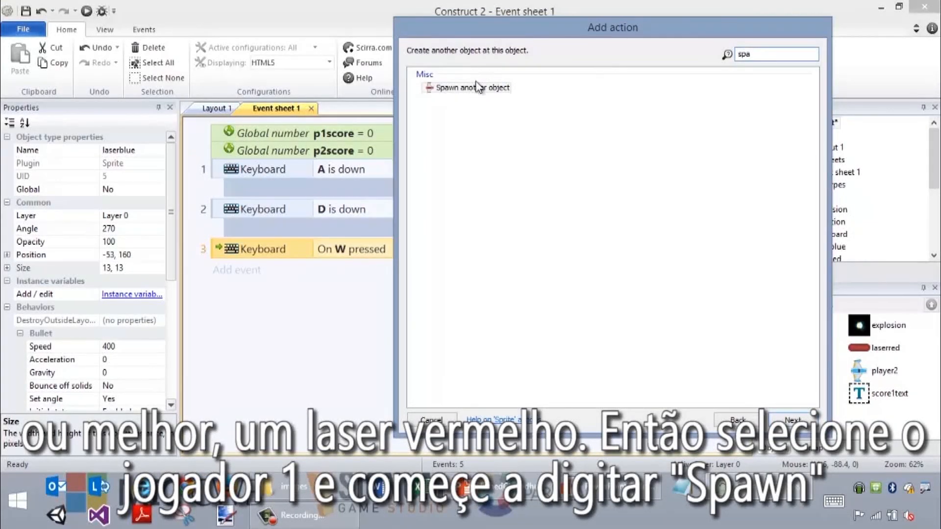
left_click(477, 87)
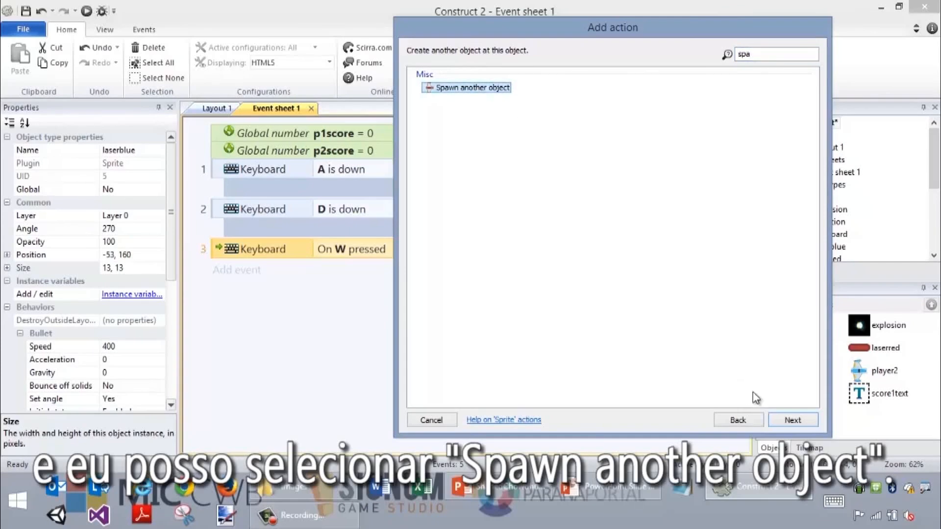
left_click(790, 419)
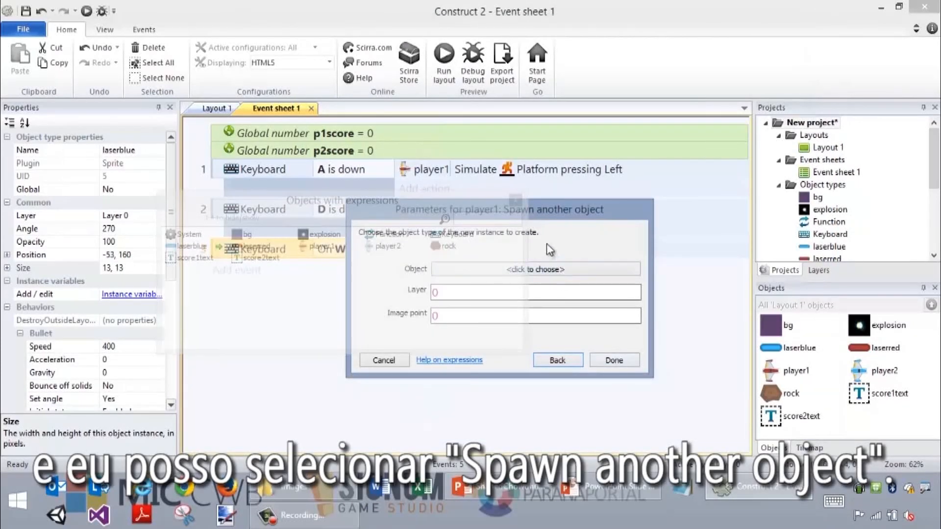
Step: Set the spawn action to create laserred on layer 0 at image point 1
left_click_drag(554, 213, 726, 216)
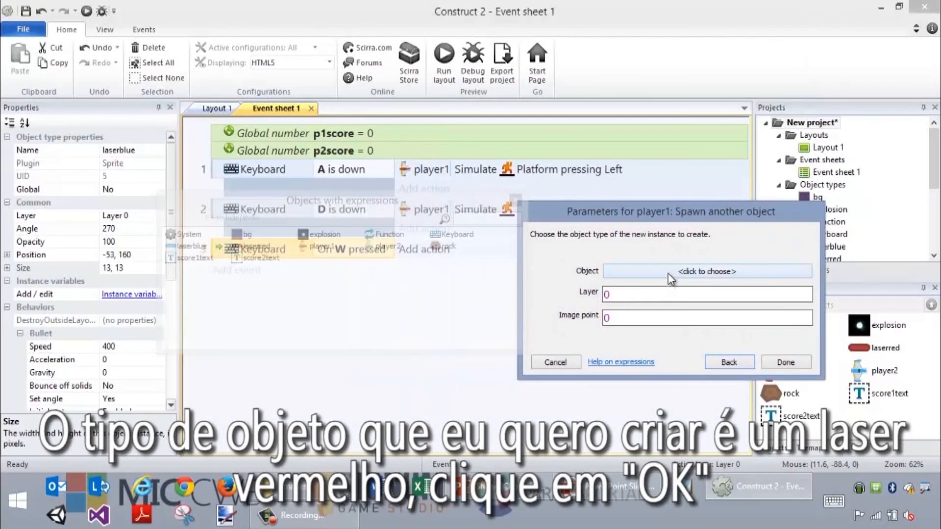
left_click(665, 272)
left_click(497, 170)
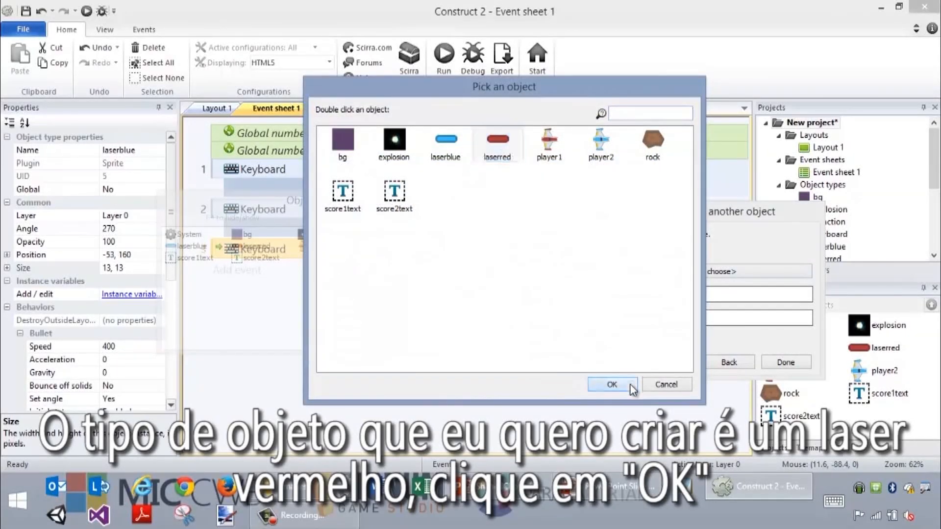
left_click(630, 384)
left_click(620, 307)
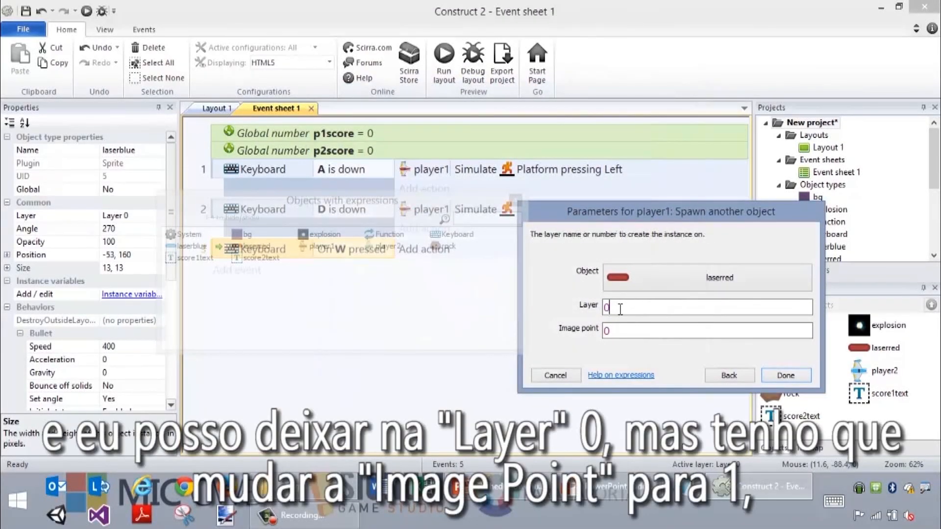
left_click(609, 332)
type("1")
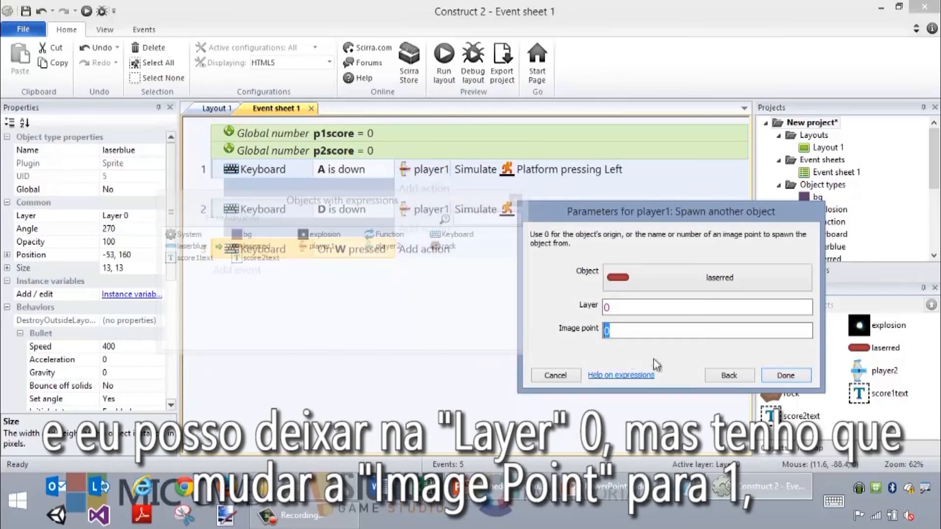
left_click(785, 376)
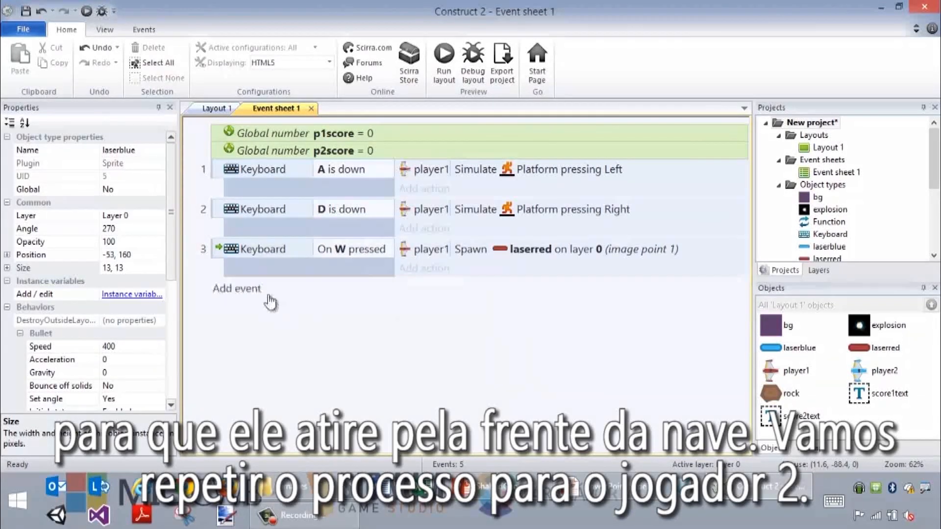
Step: Add a fourth Keyboard event with the Key is down condition for the Left arrow key
left_click(240, 289)
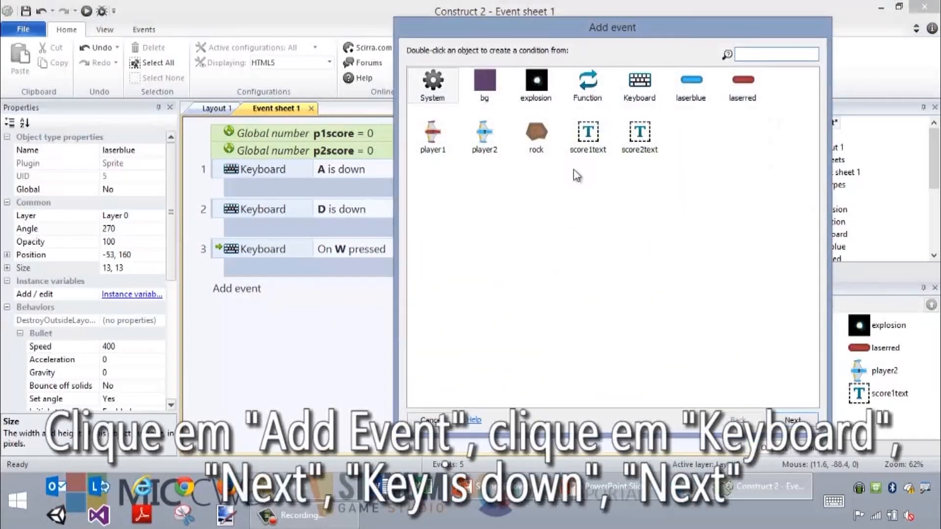
left_click(647, 81)
left_click(795, 421)
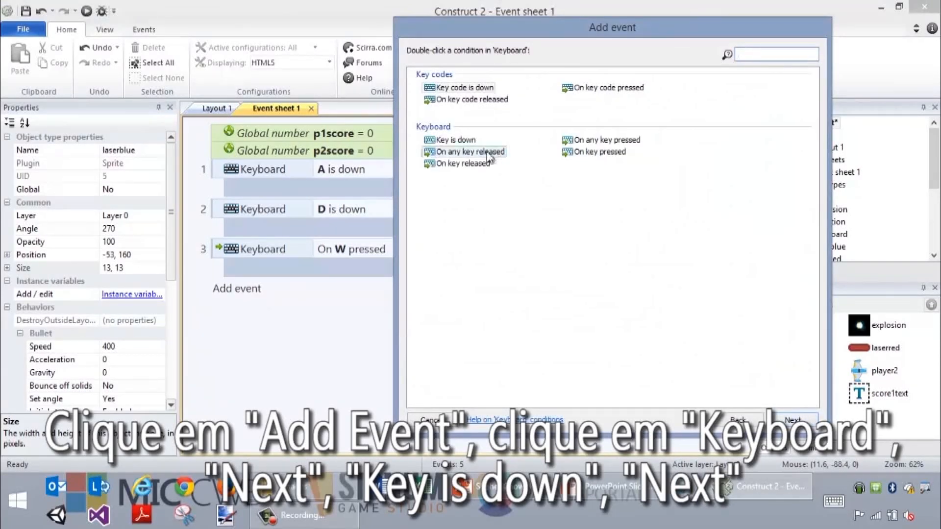
left_click(454, 140)
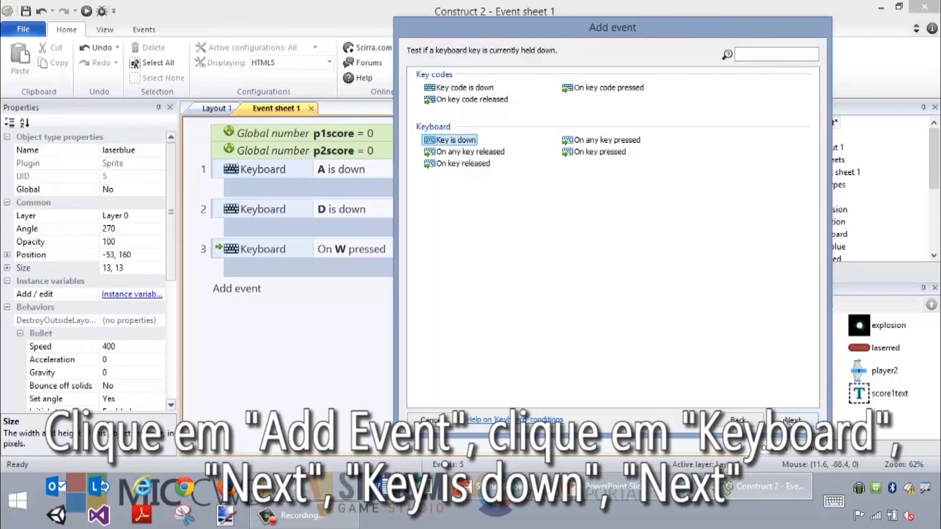
left_click(791, 421)
left_click(670, 272)
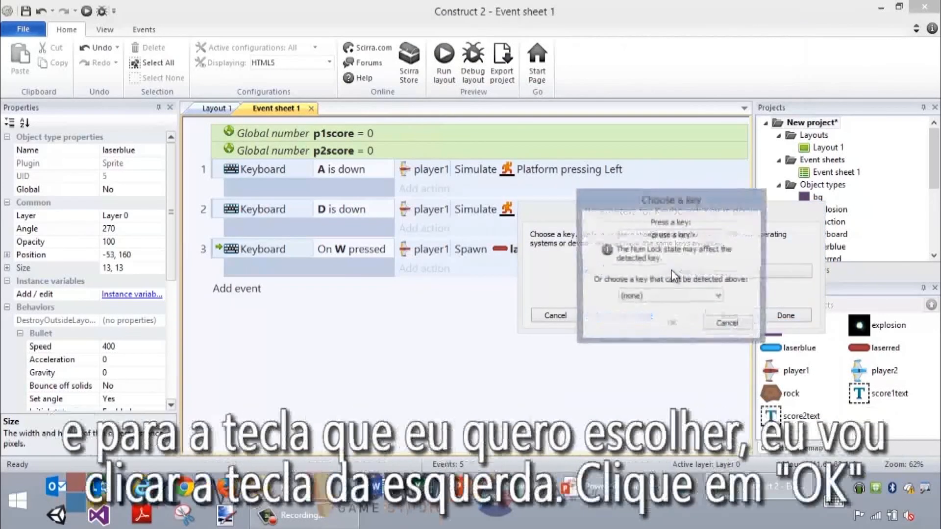
key("Left")
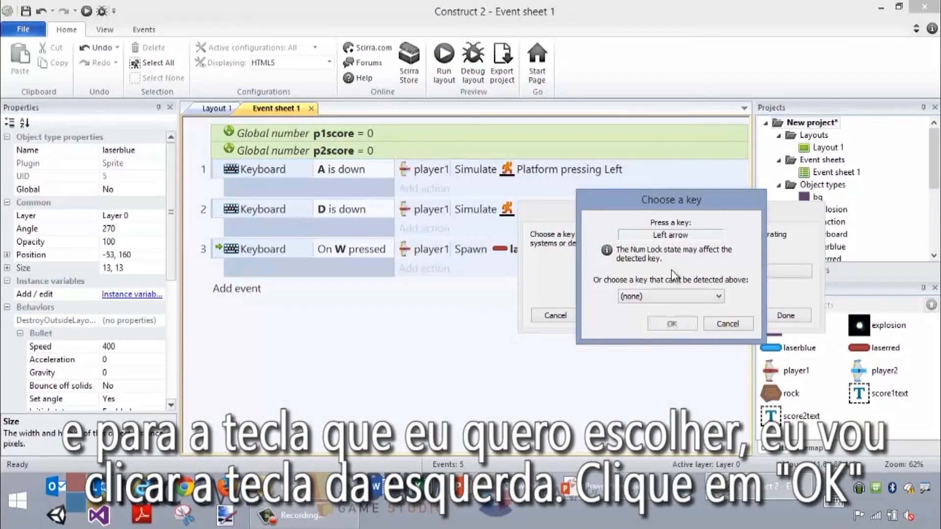
left_click(672, 323)
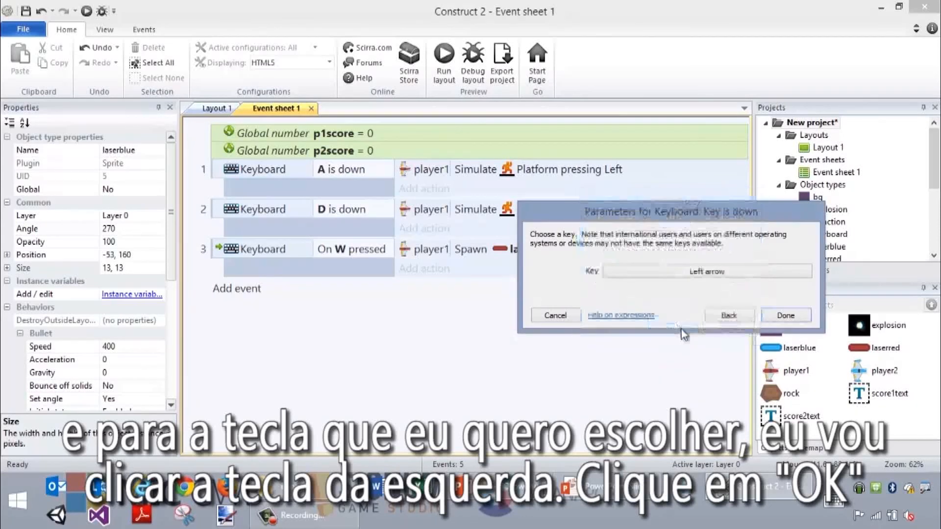
left_click(785, 315)
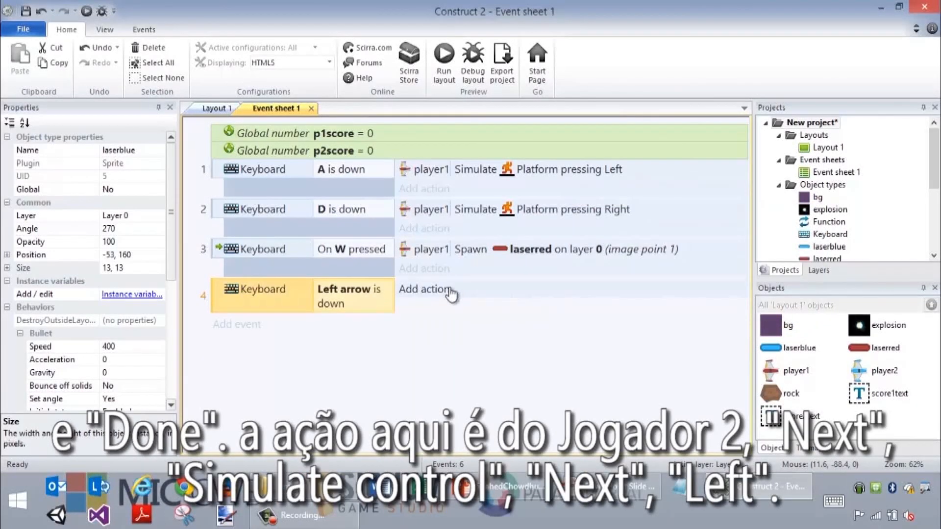
Step: Add a player2 Simulate control action with the Left control to the Left arrow event
left_click(454, 292)
left_click(432, 137)
left_click(796, 421)
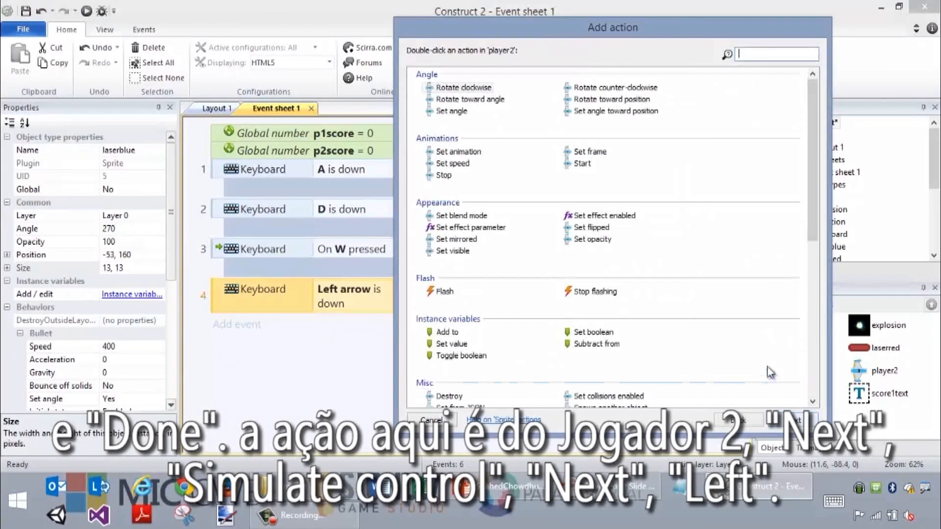
type("sim")
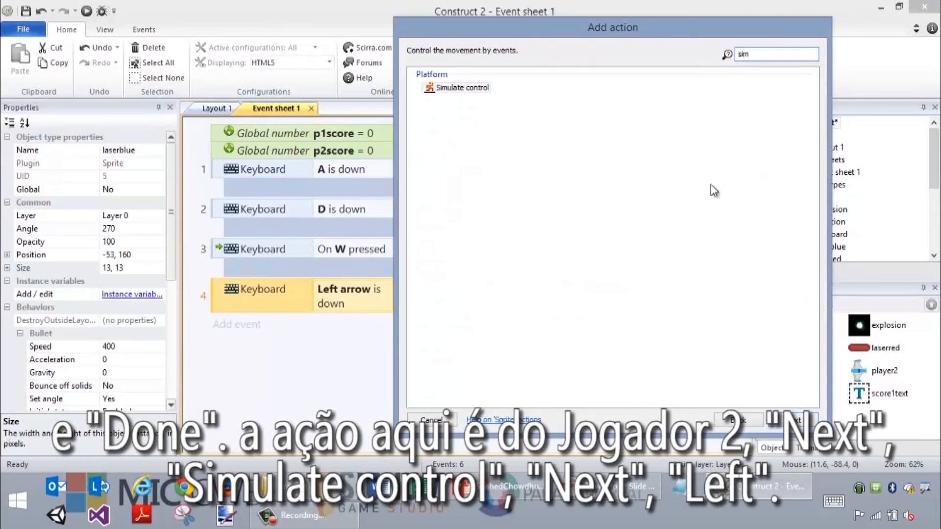
left_click(796, 420)
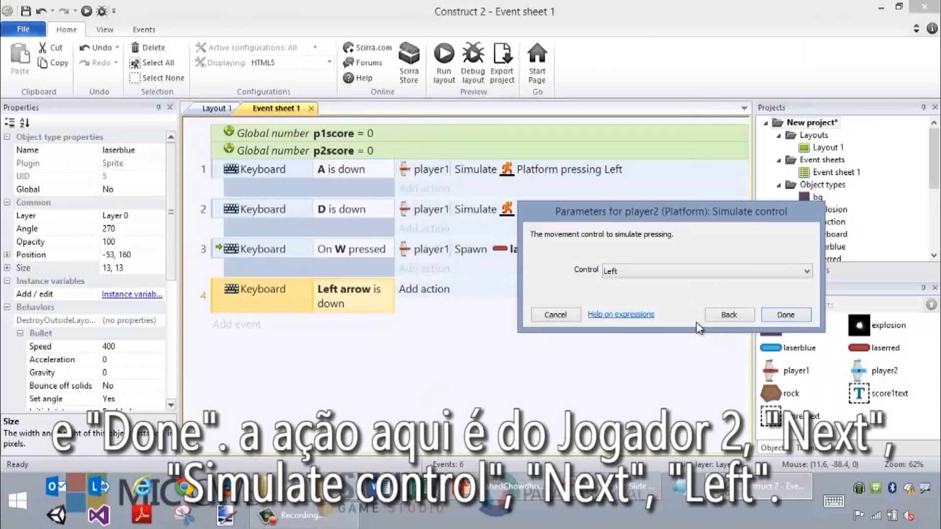
left_click(773, 315)
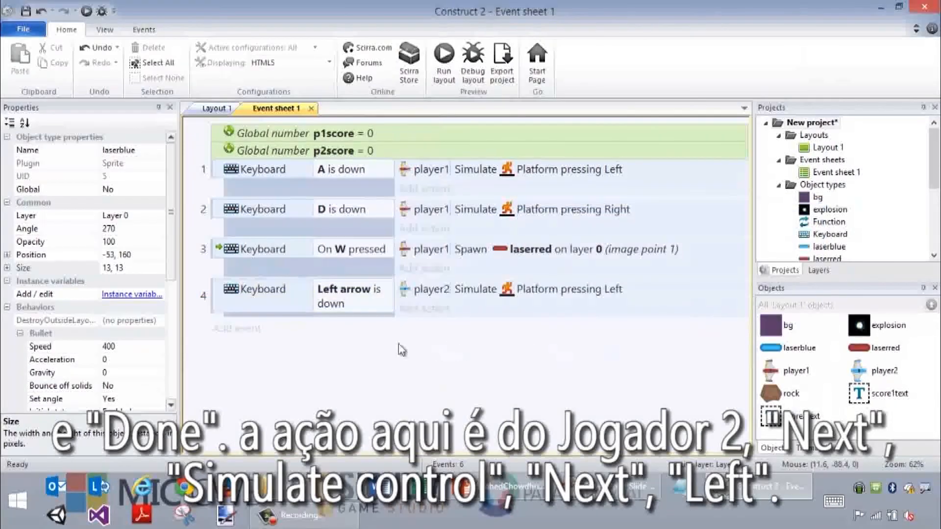
Step: Add a fifth Keyboard event with the Key is down condition for the Right arrow key
left_click(265, 328)
left_click(639, 86)
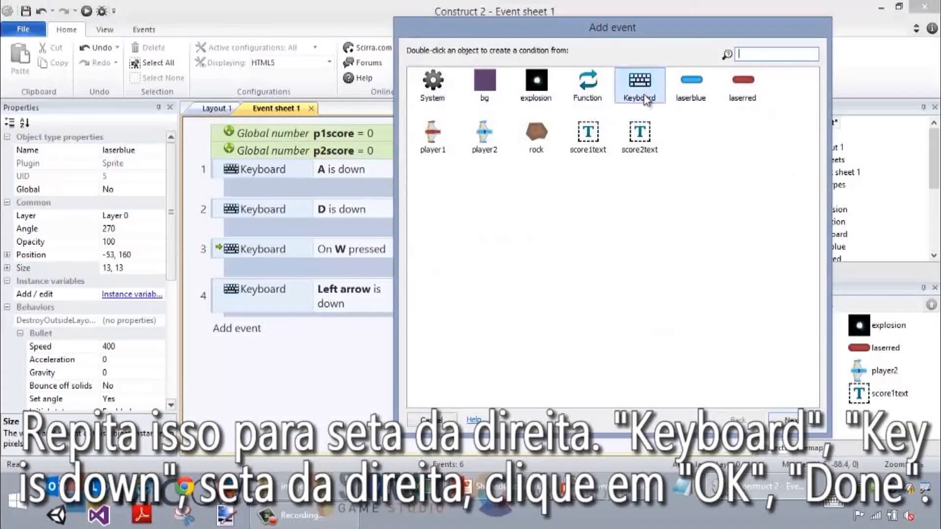
left_click(803, 422)
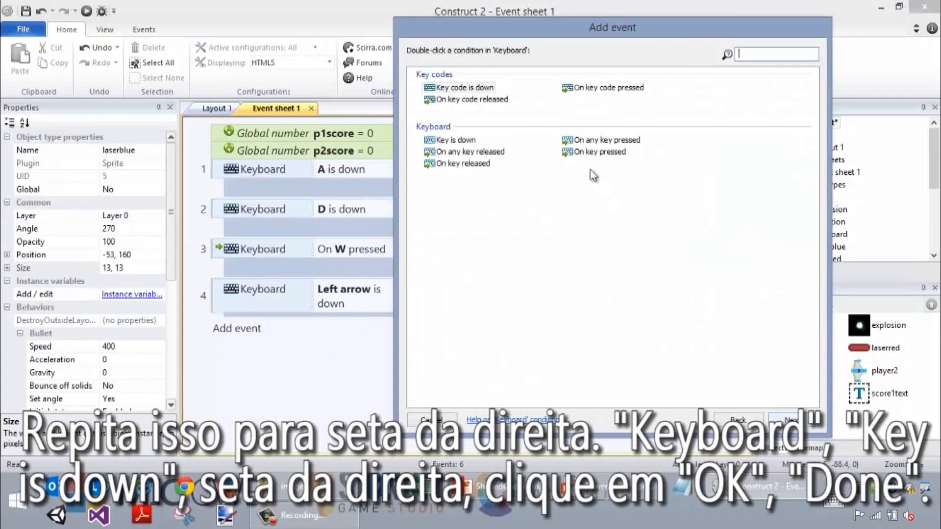
left_click(458, 141)
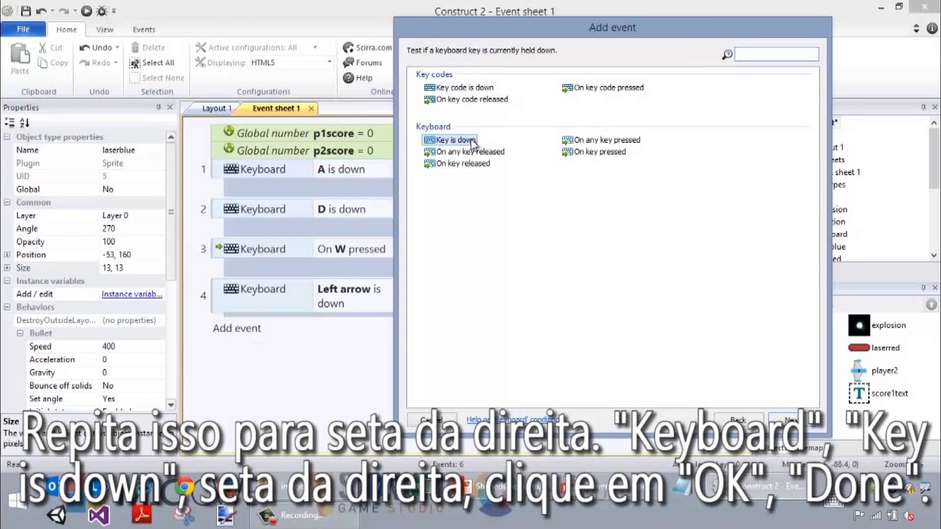
left_click(789, 420)
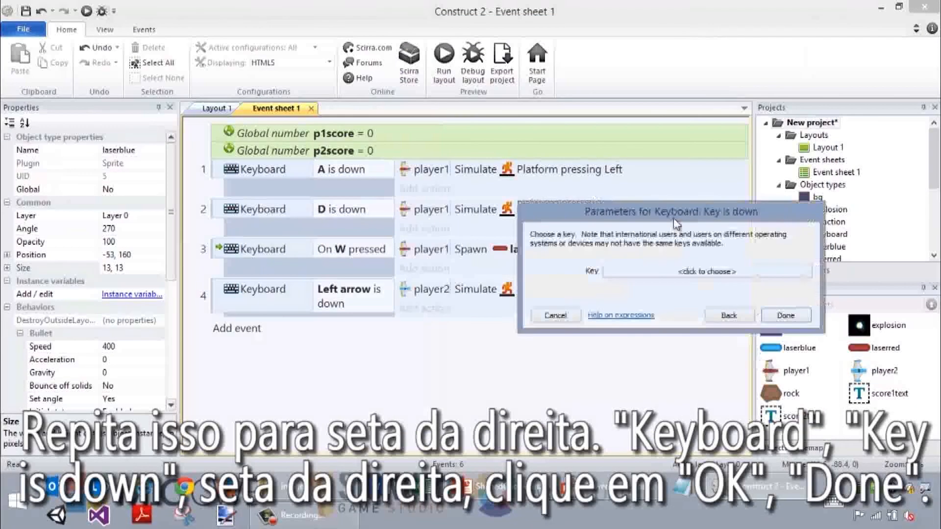
left_click(729, 270)
key("Right")
left_click(687, 323)
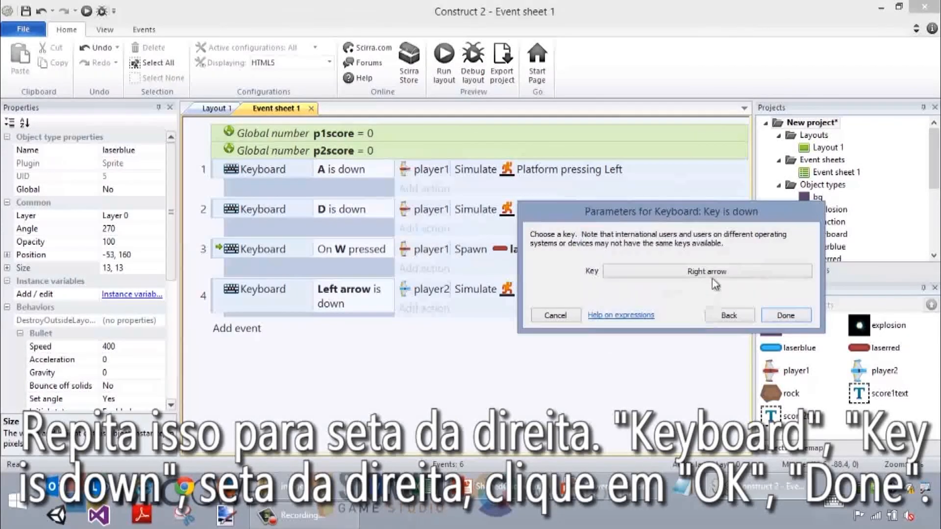
left_click(785, 315)
Step: Add a player2 Simulate control action with the Right control to the Right arrow event
left_click(433, 330)
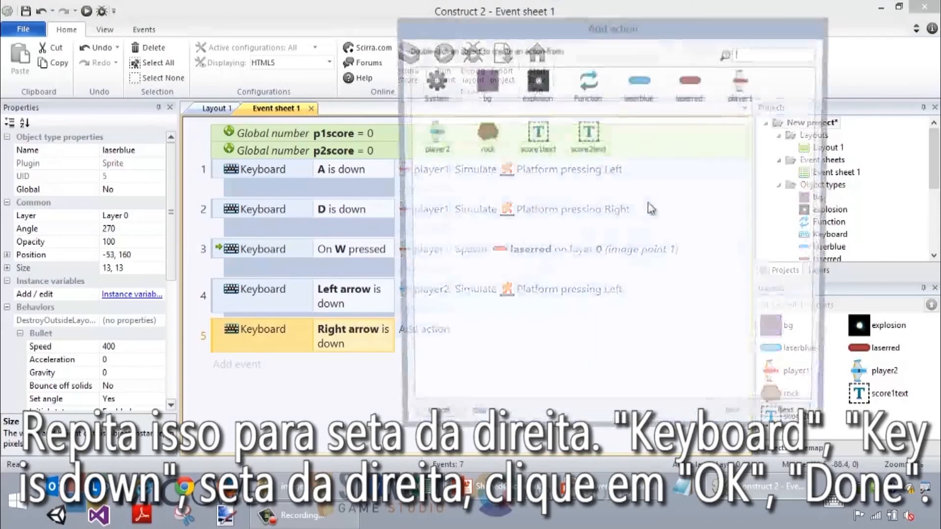
left_click(424, 143)
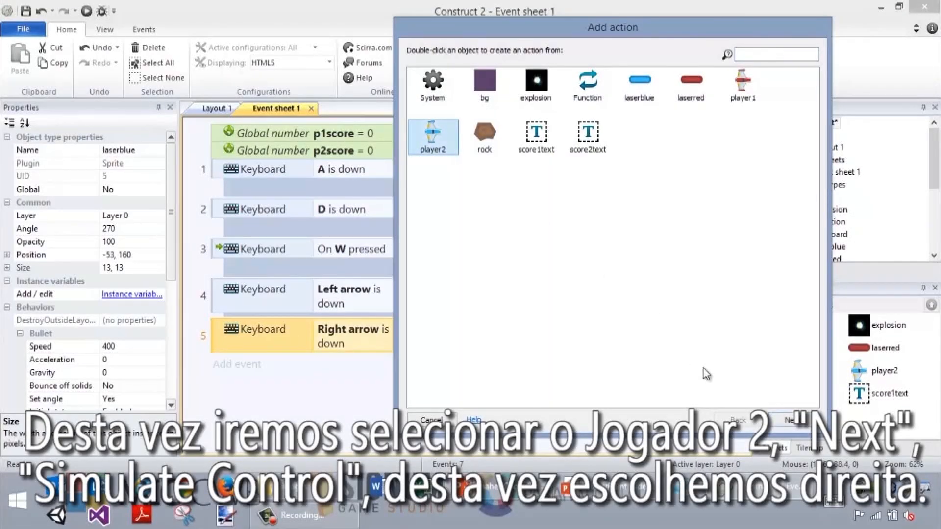
left_click(785, 421)
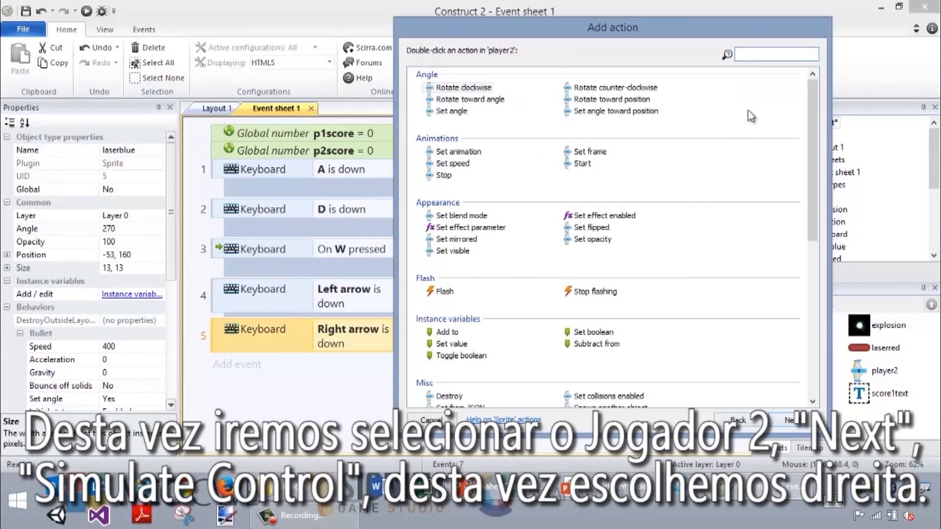
type("sim")
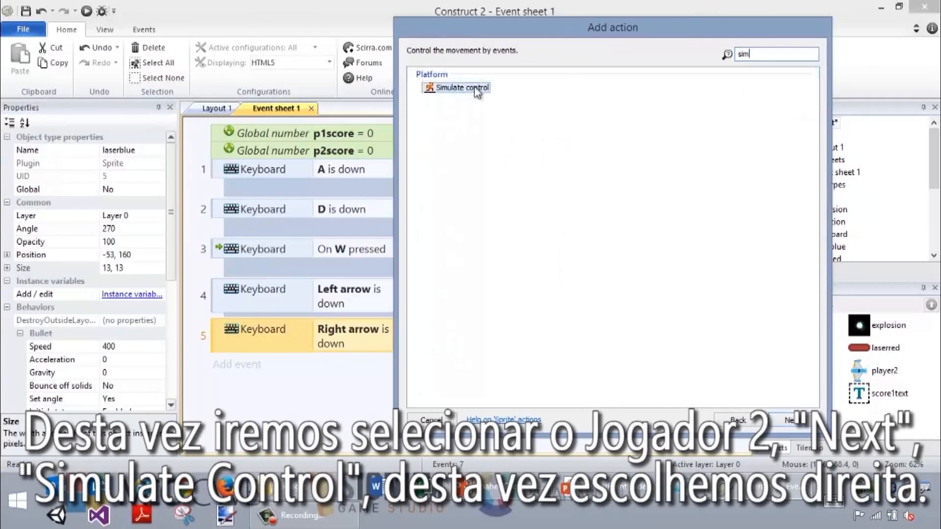
double_click(475, 88)
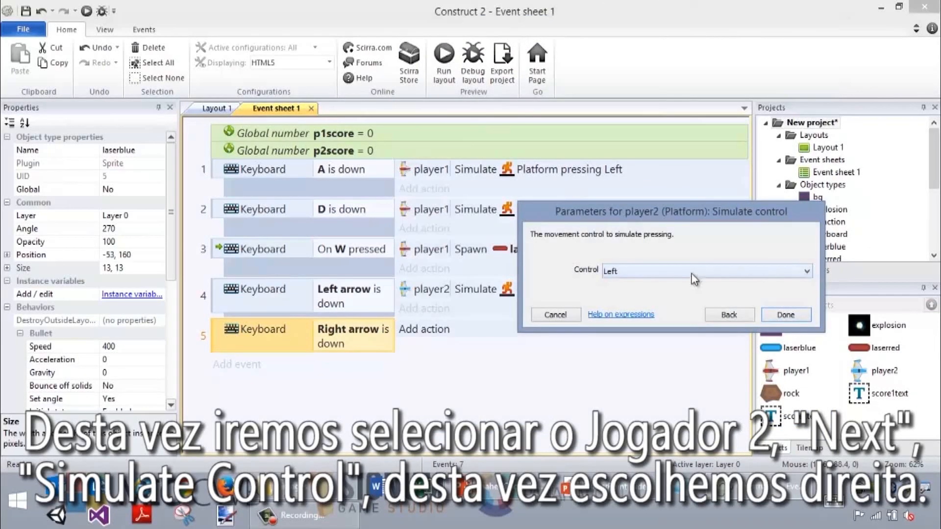
left_click(695, 271)
left_click(686, 297)
left_click(777, 316)
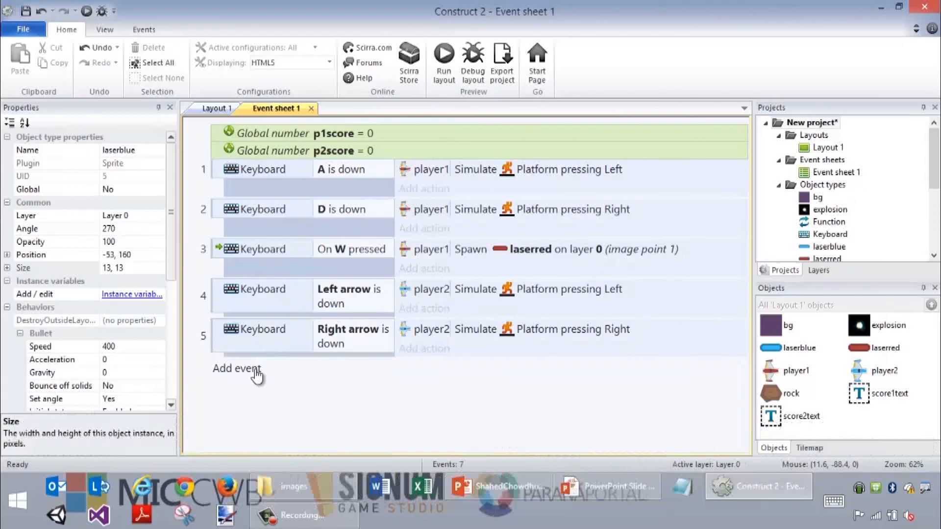
Step: Add a sixth Keyboard event with the On key pressed condition for the Up arrow key
left_click(255, 374)
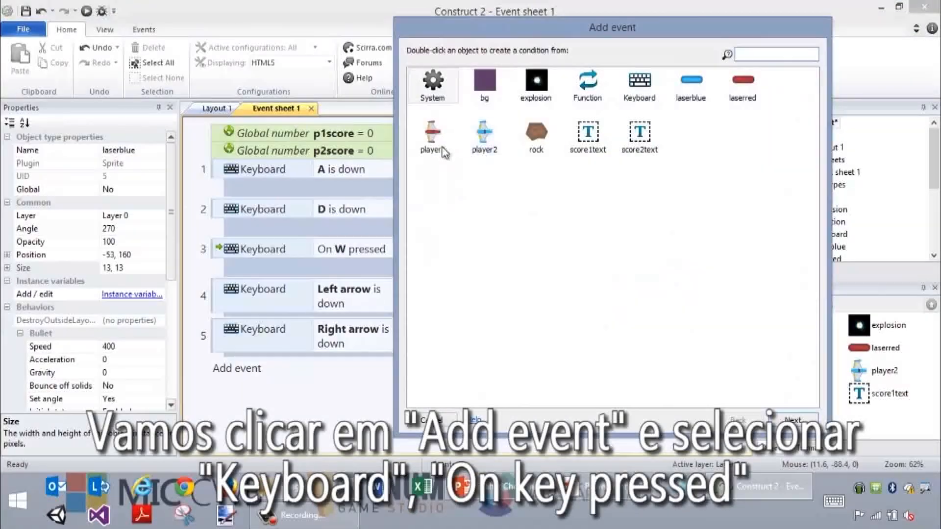
left_click(644, 91)
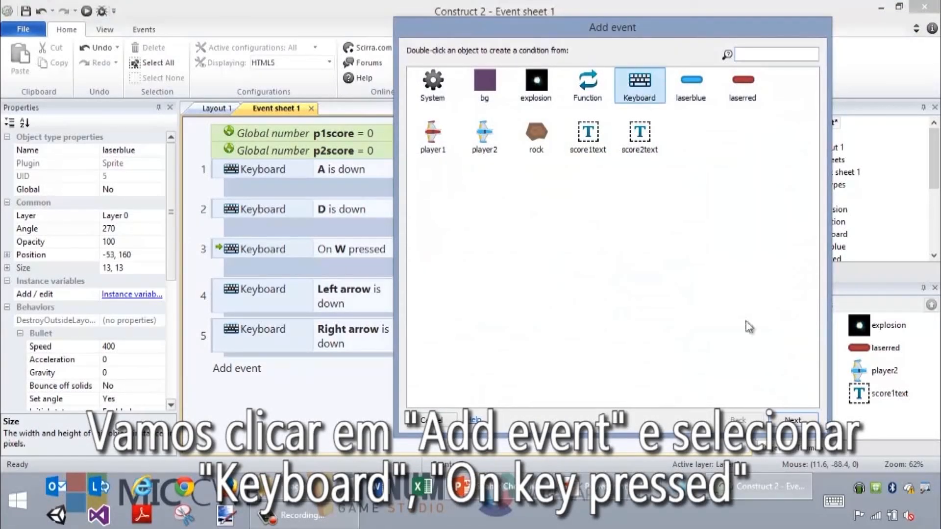
left_click(797, 420)
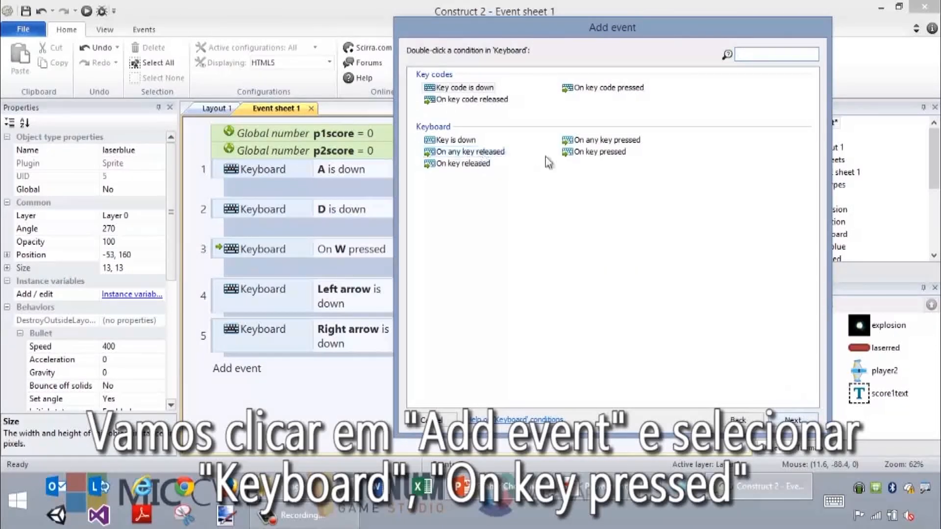
left_click(577, 153)
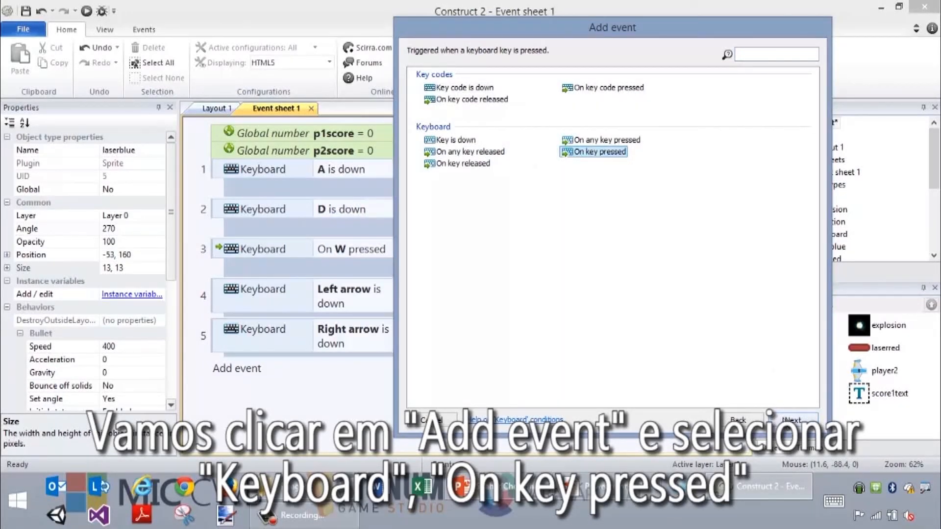
left_click(783, 418)
left_click(730, 272)
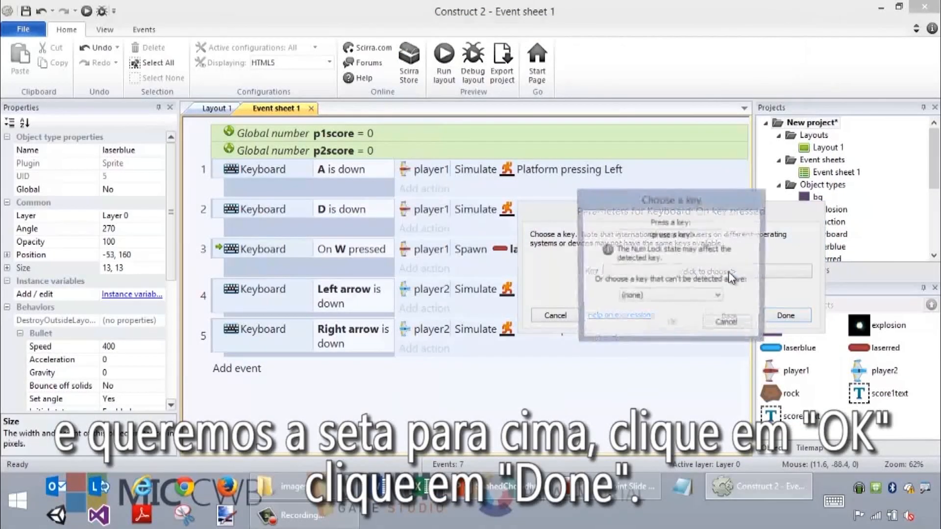
key("Up")
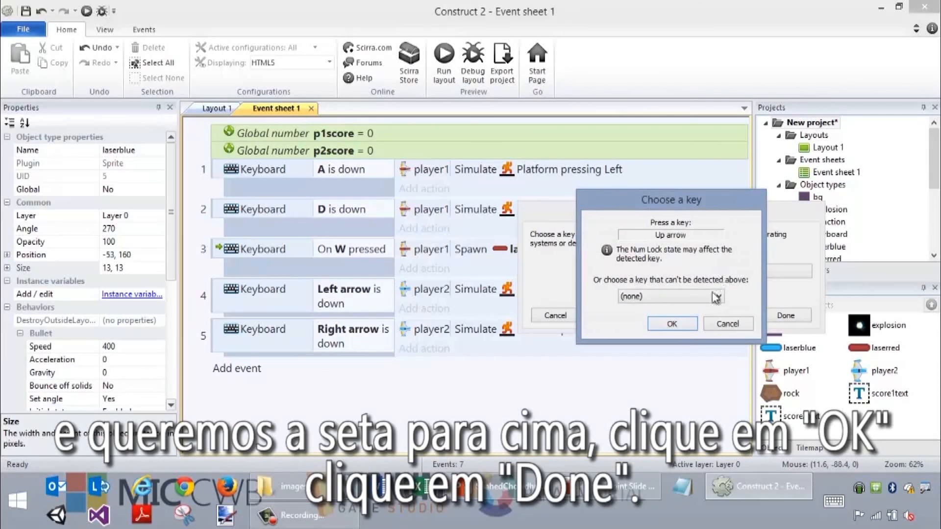
left_click(695, 325)
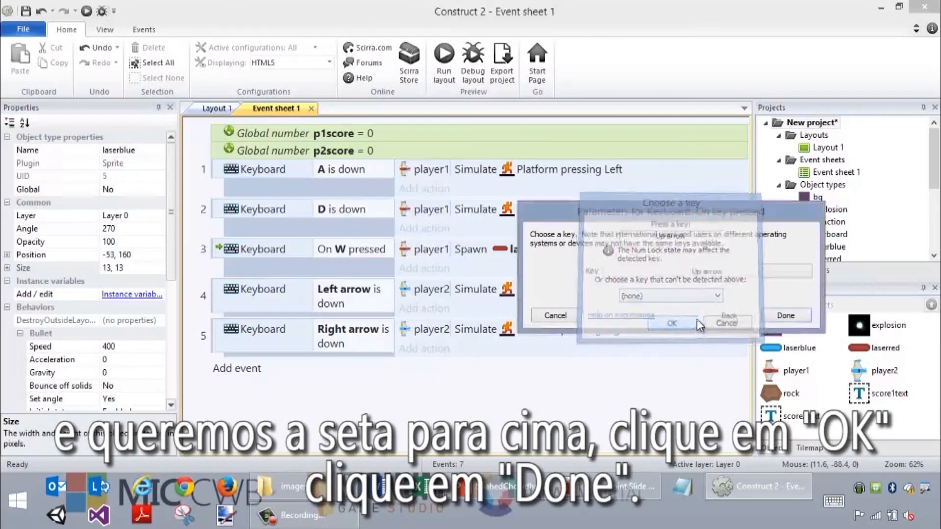
left_click(791, 323)
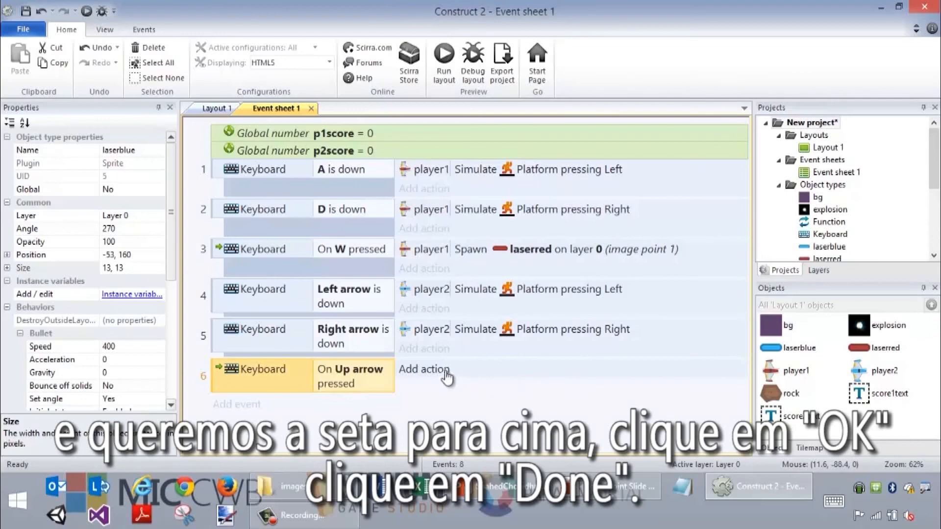
Step: Add a player2 Spawn another object action to the Up arrow event, spawning laserblue on layer 0 at image point 1
left_click(422, 369)
left_click(433, 136)
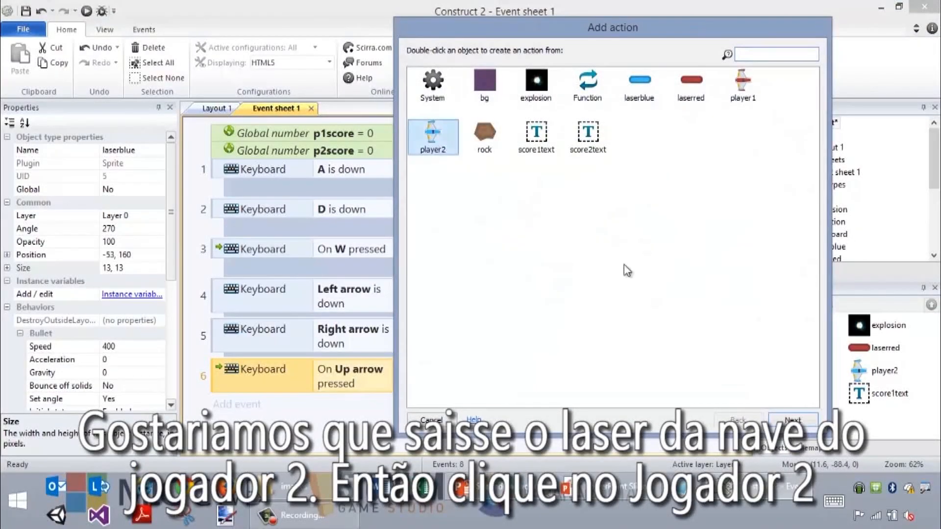
left_click(797, 421)
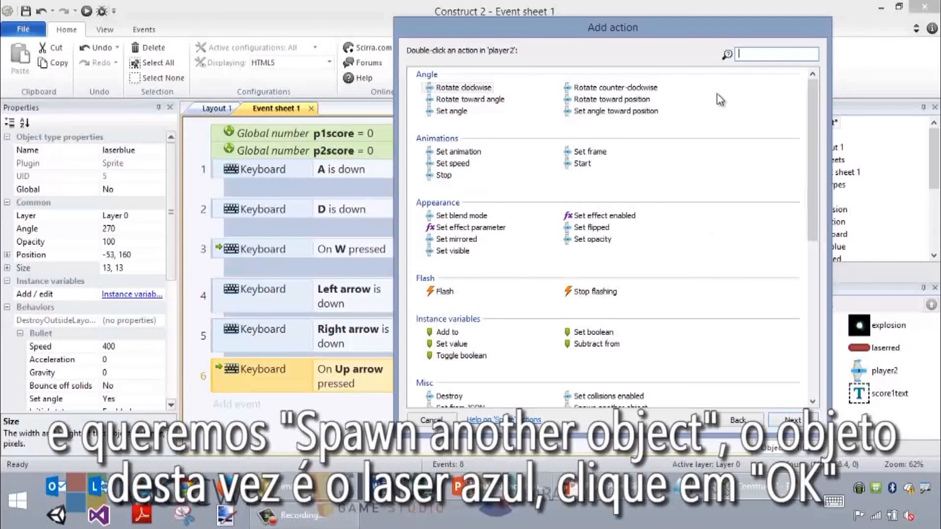
type("spaw")
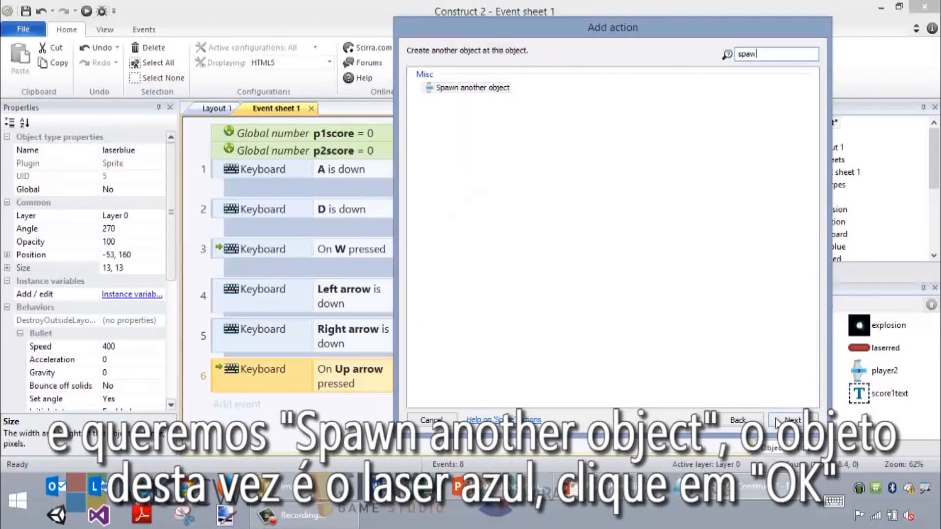
left_click(779, 420)
left_click(660, 272)
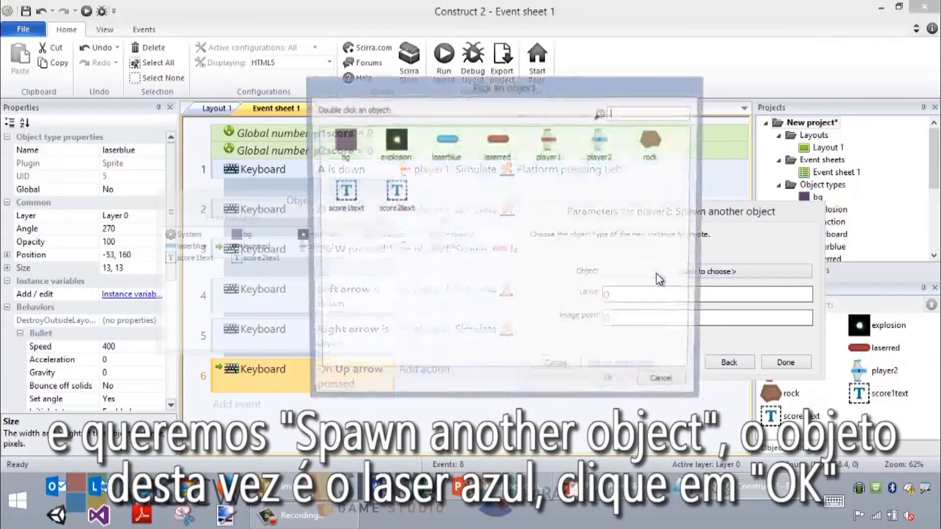
left_click(446, 147)
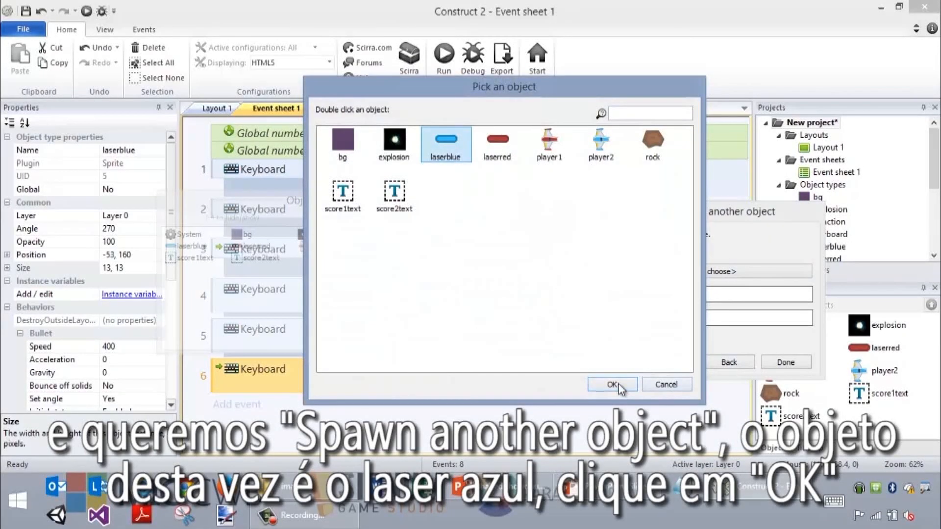
left_click(618, 386)
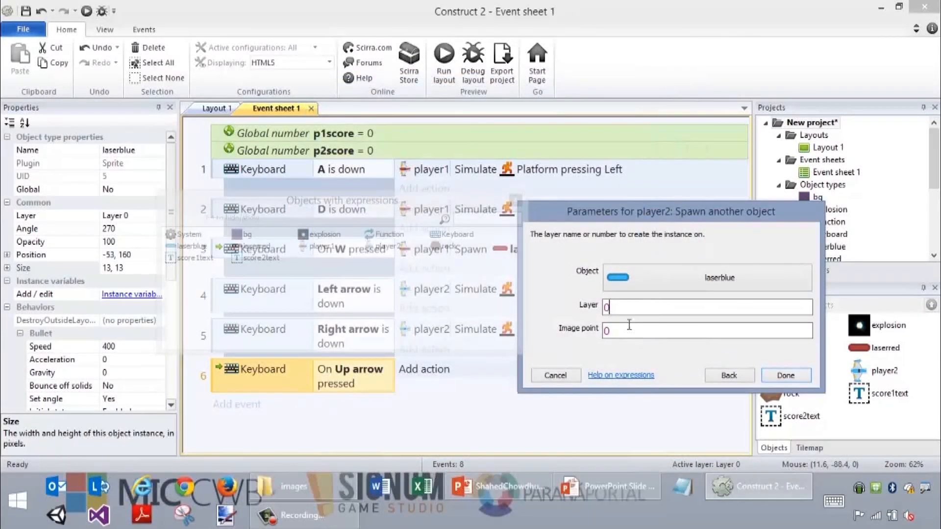
double_click(630, 327)
type("1")
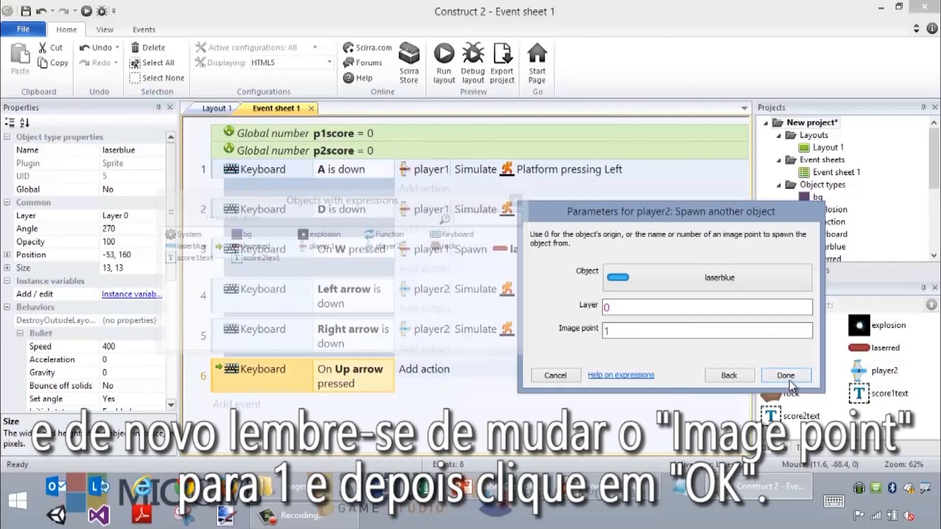
left_click(786, 376)
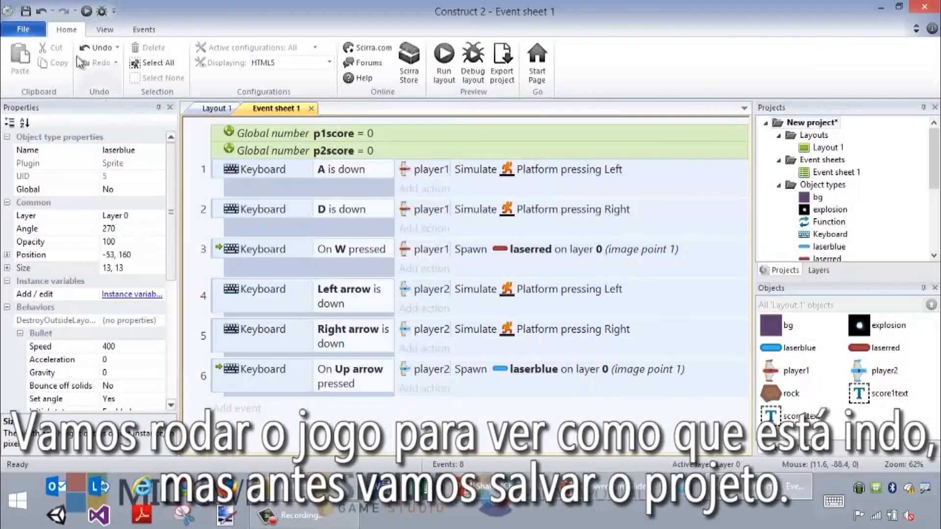
Step: Save the project as demo in the space-shooter folder
left_click(26, 11)
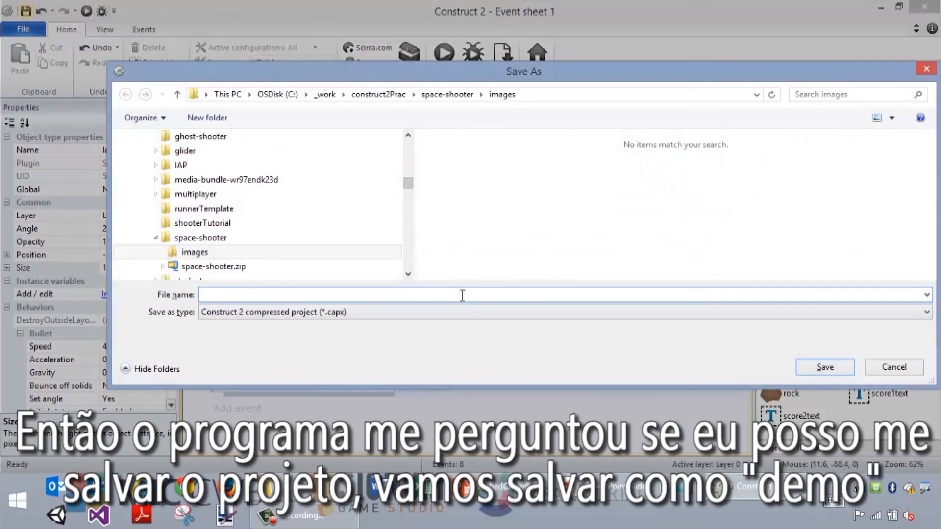
left_click(447, 95)
type("demo")
key("Return")
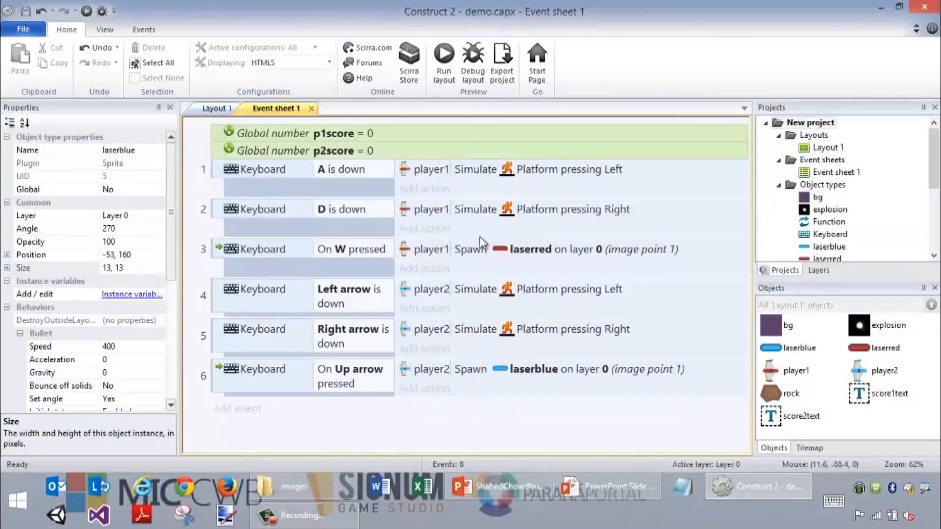
Step: Run the layout in a maximized preview window and test moving both ships and firing their lasers
left_click(442, 64)
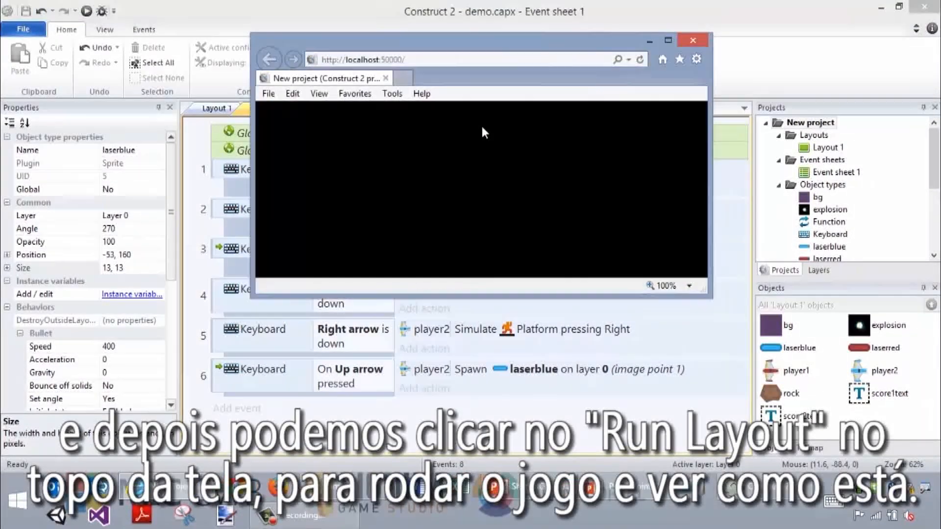
double_click(532, 39)
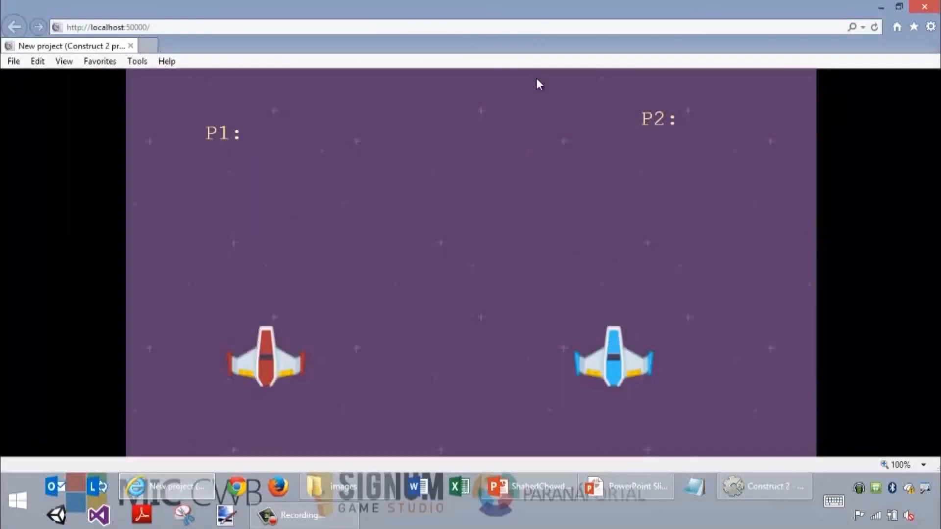
key("Up")
key("Up")
key("Up")
key("w")
key("w")
key("w")
key("w")
key("Up")
key("Up")
key("Up")
key("a")
key("Left")
key("Right")
key("d")
key("Left")
key("a")
key("Right")
key("d")
key("Left")
key("a")
key("Right")
key("d")
key("Up")
key("Up")
key("w")
key("w")
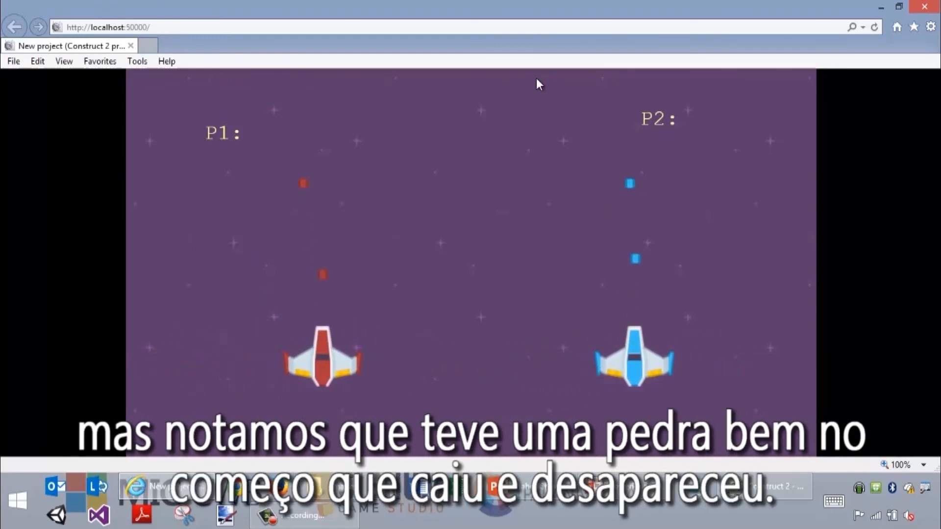
Step: Test moving both ships past the edges of the game area, and close the preview
key("Right")
key("Right")
key("a")
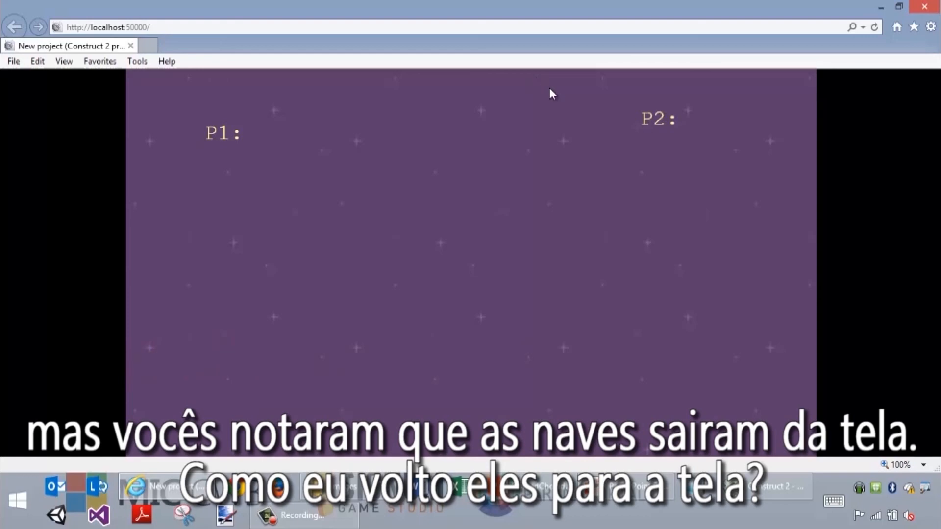
left_click(931, 10)
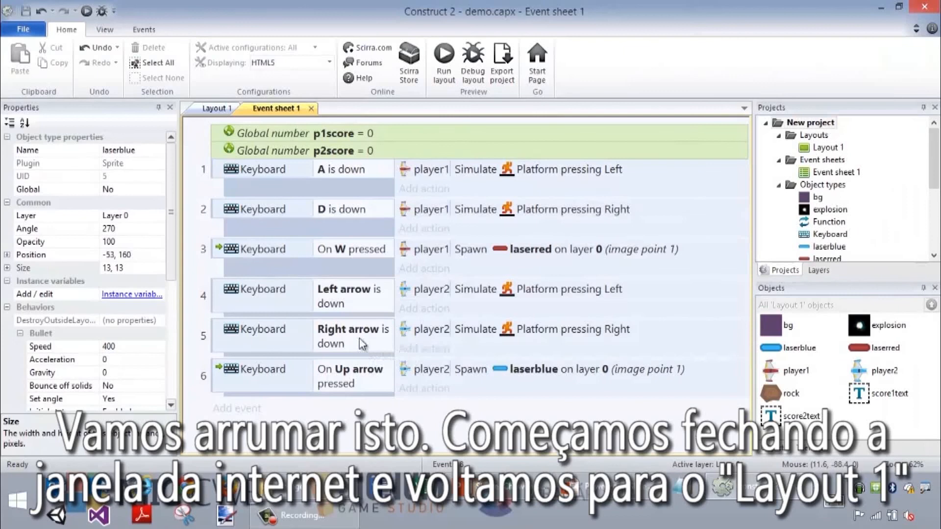
Step: Remove the DestroyOutsideLayout behavior from the red player1 ship in Layout 1
left_click(215, 109)
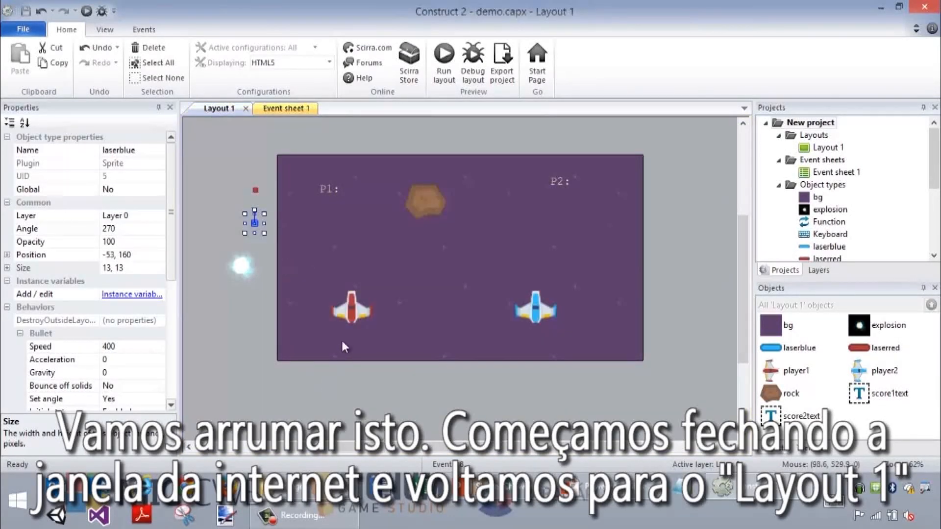
left_click(352, 307)
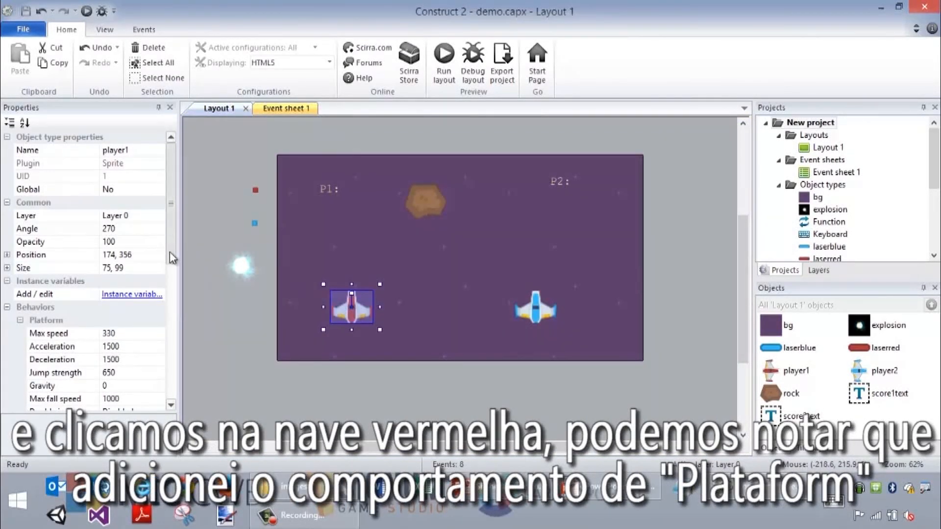
left_click_drag(169, 243, 175, 290)
left_click(21, 203)
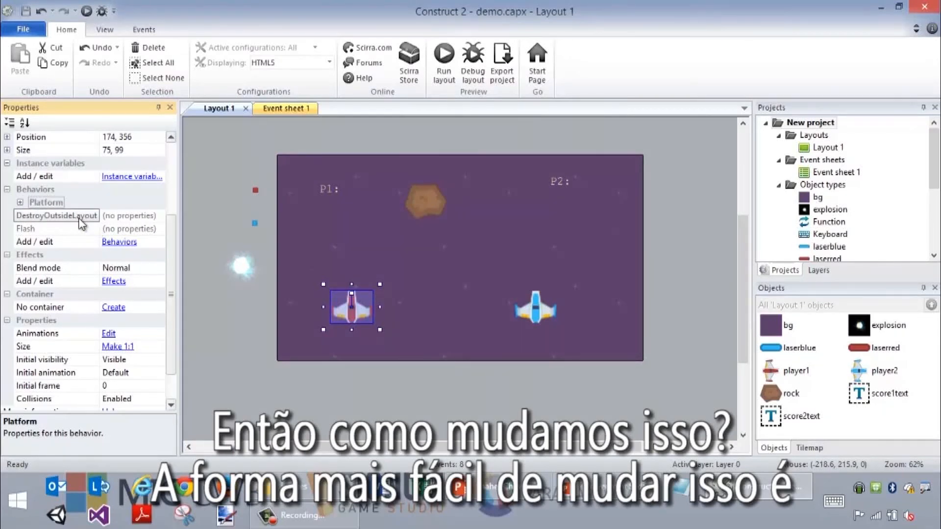
left_click(120, 242)
left_click(501, 246)
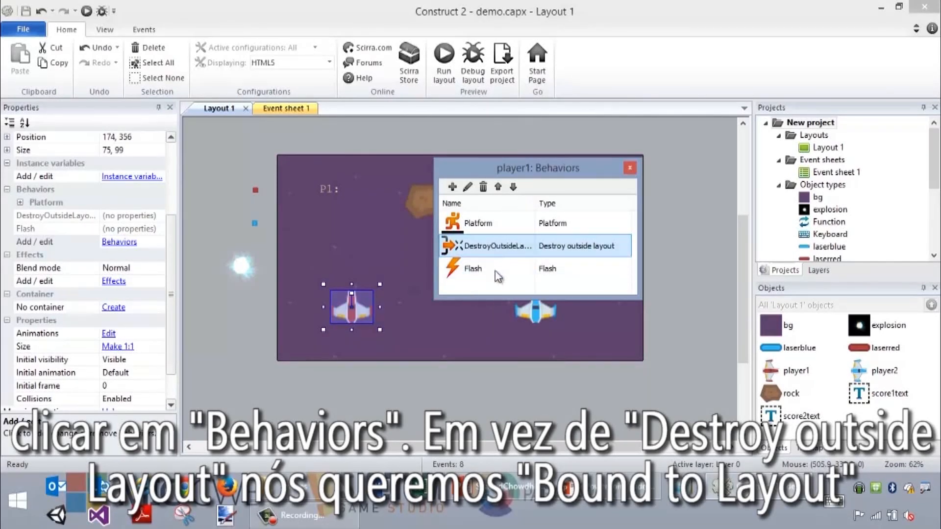
left_click(482, 188)
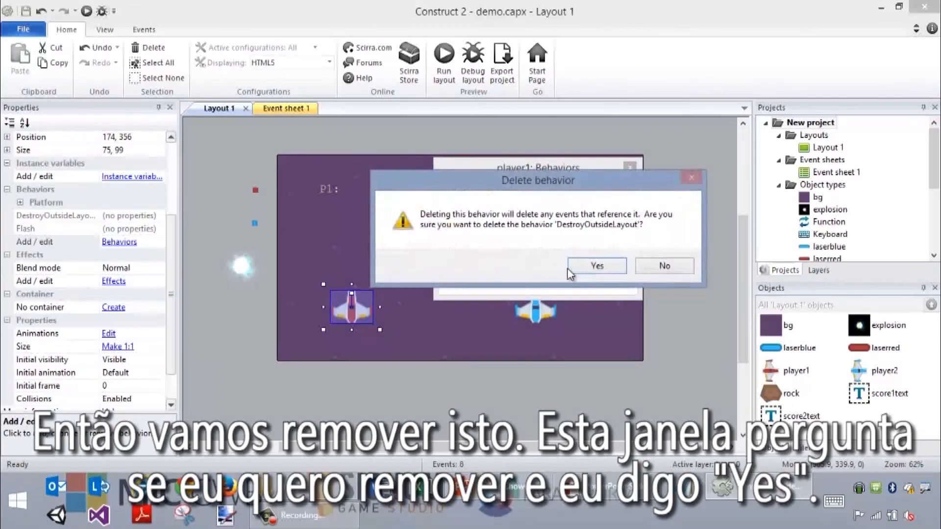
left_click(602, 264)
Step: Add the Bound to layout behavior to player1 and close its behaviors list
left_click(452, 189)
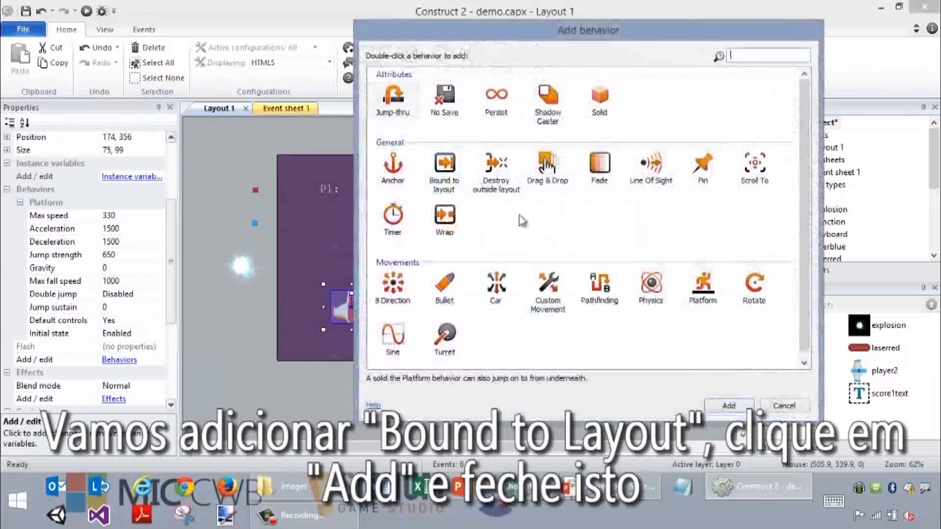
left_click(451, 174)
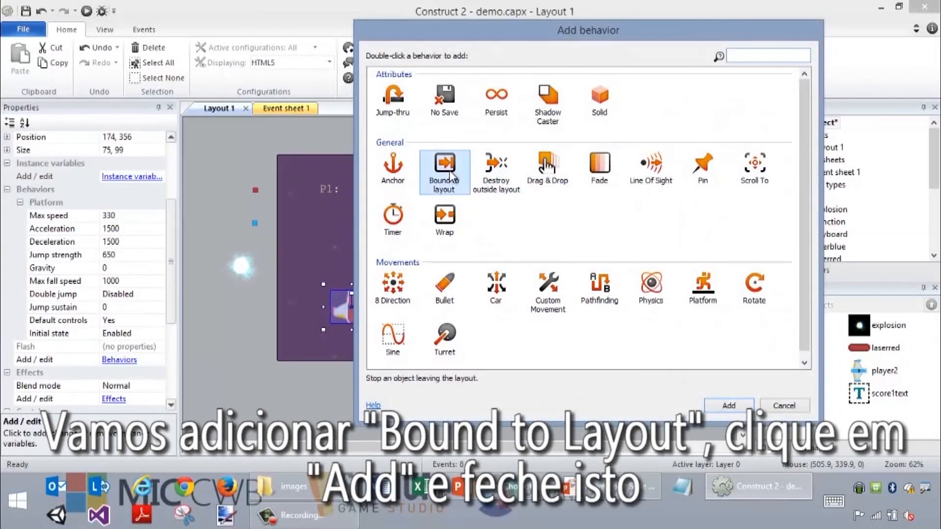
left_click(729, 405)
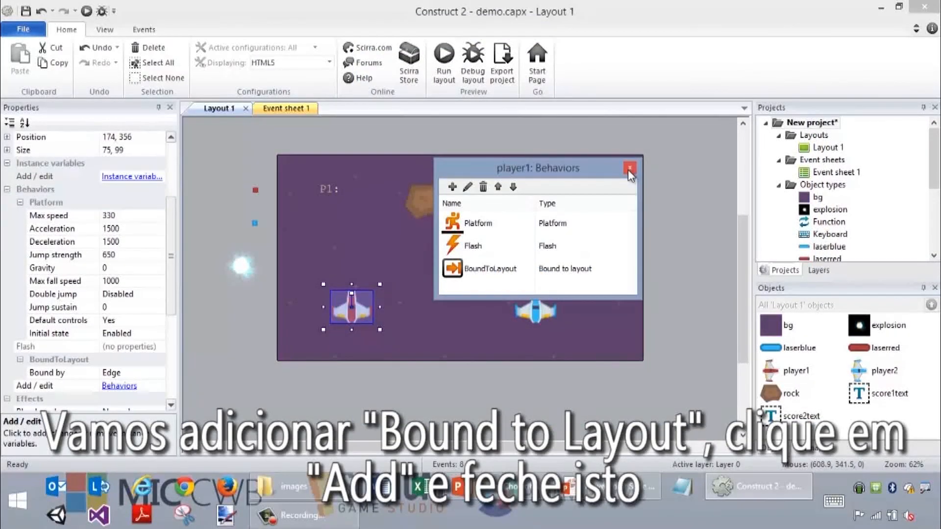
left_click(629, 168)
Step: Remove the DestroyOutsideLayout behavior from the blue player2 ship in Layout 1
left_click(539, 306)
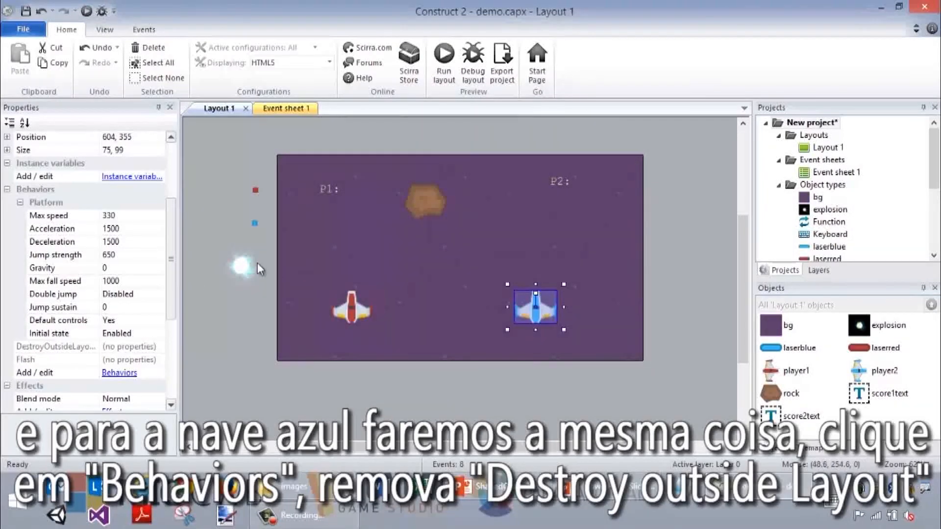
left_click(123, 373)
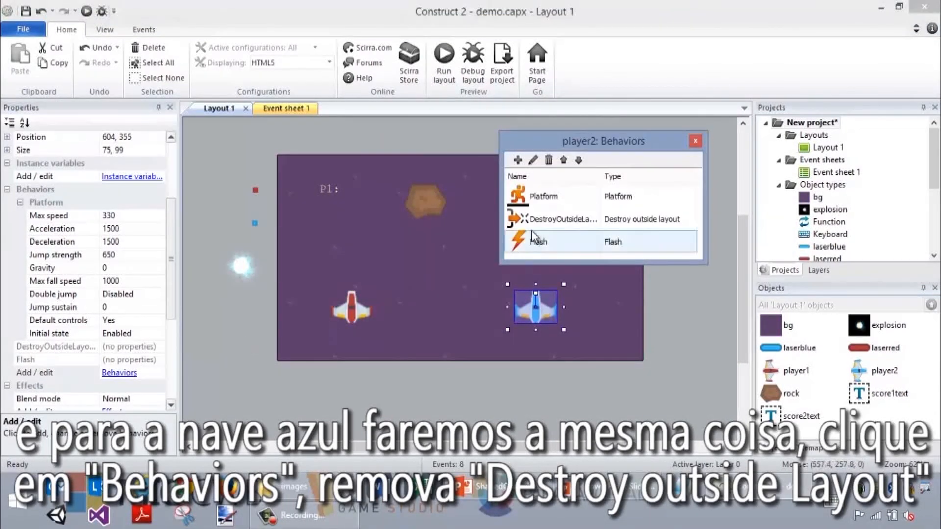
left_click(558, 218)
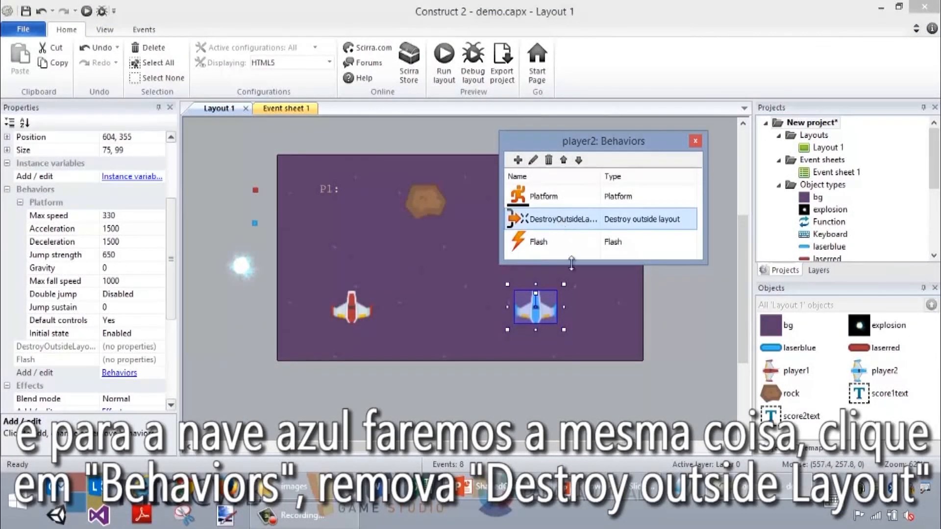
left_click(549, 162)
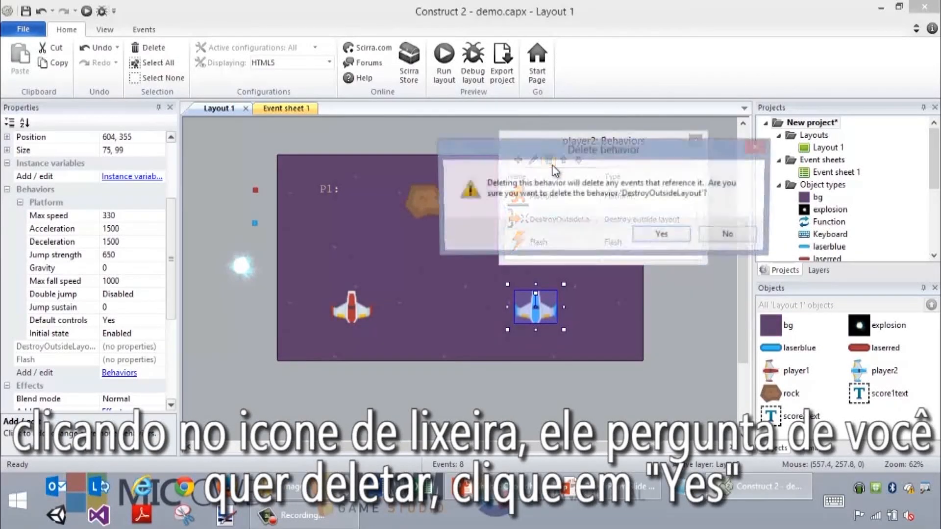
left_click(657, 236)
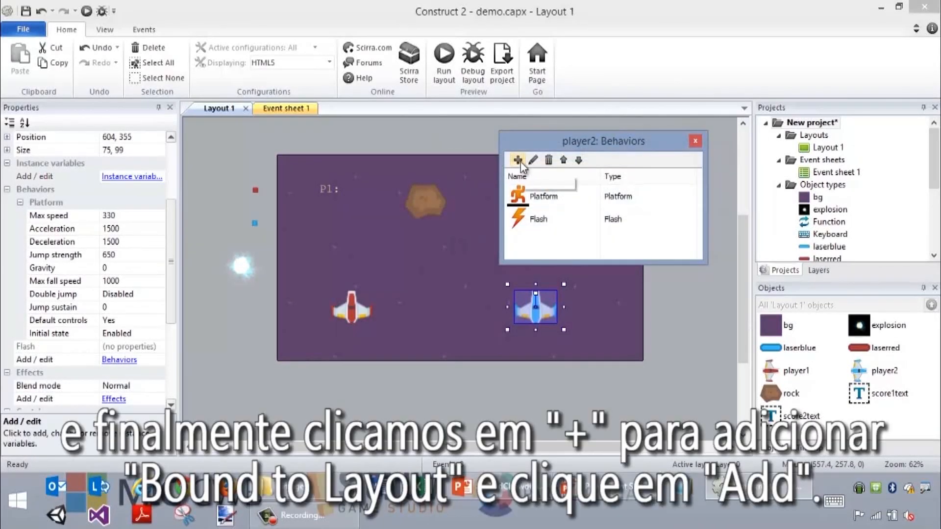
Step: Add the Bound to layout behavior to player2 and close its behaviors list
left_click(518, 160)
left_click(446, 177)
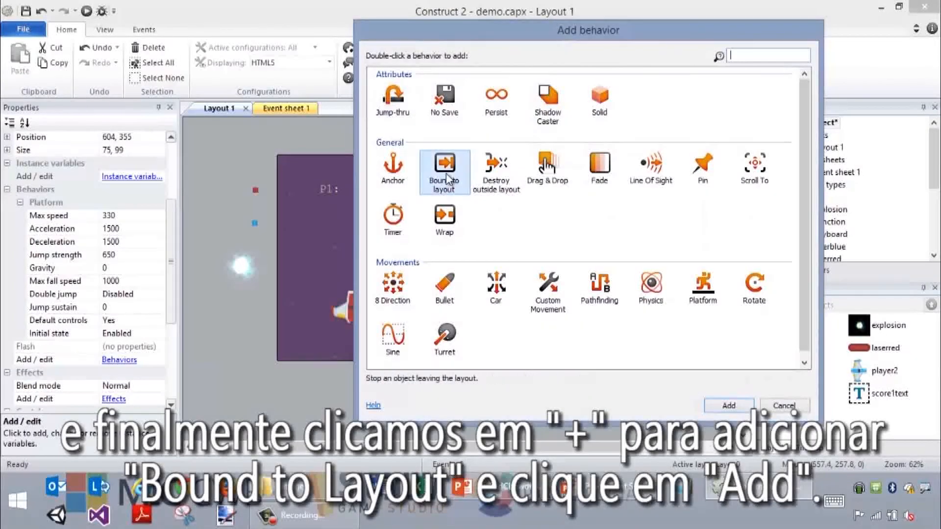
left_click(717, 407)
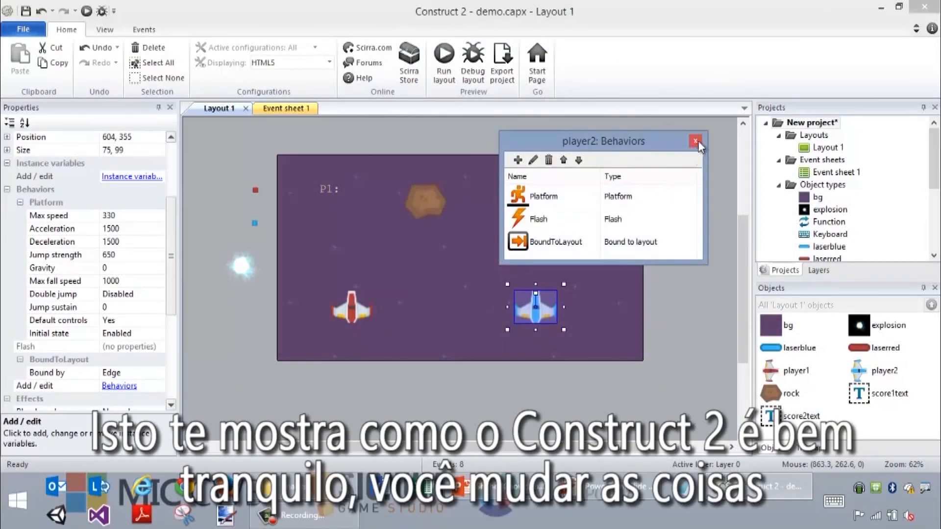
left_click(696, 141)
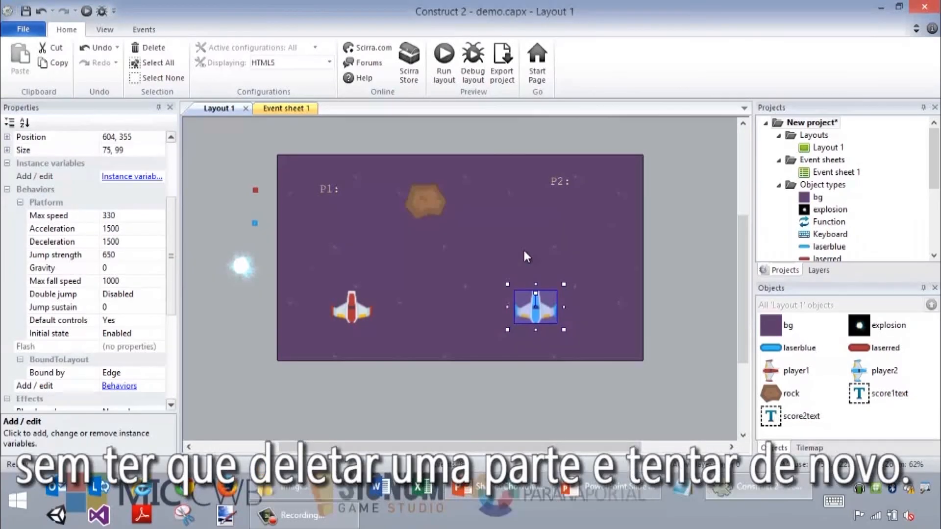
Step: Run the layout in a maximized preview window and test moving both ships against the edges of the game area
left_click(445, 66)
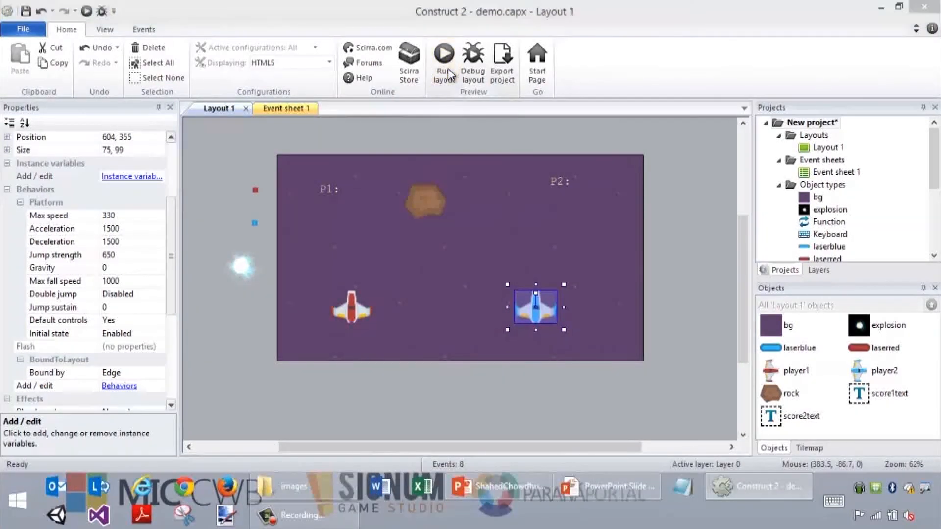
double_click(515, 41)
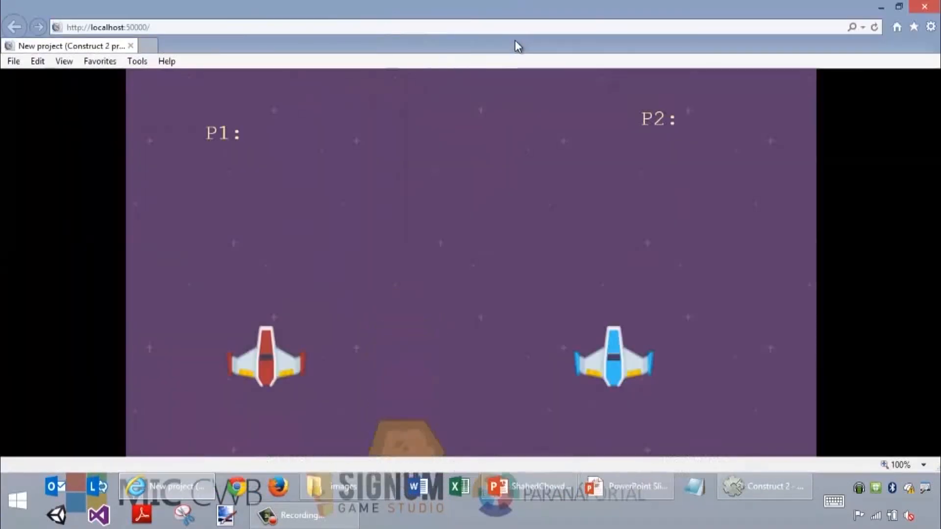
key("d")
key("Right")
key("d")
key("a")
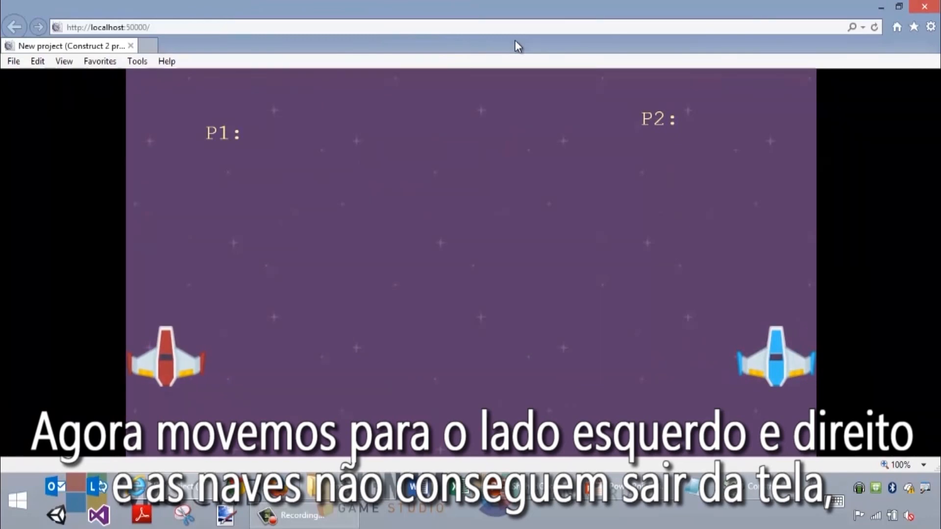
key("Left")
key("d")
Step: Test firing both ships' lasers while moving them sideways, and close the preview
key("w")
key("w")
key("Up")
key("Up")
key("w")
key("d")
key("Right")
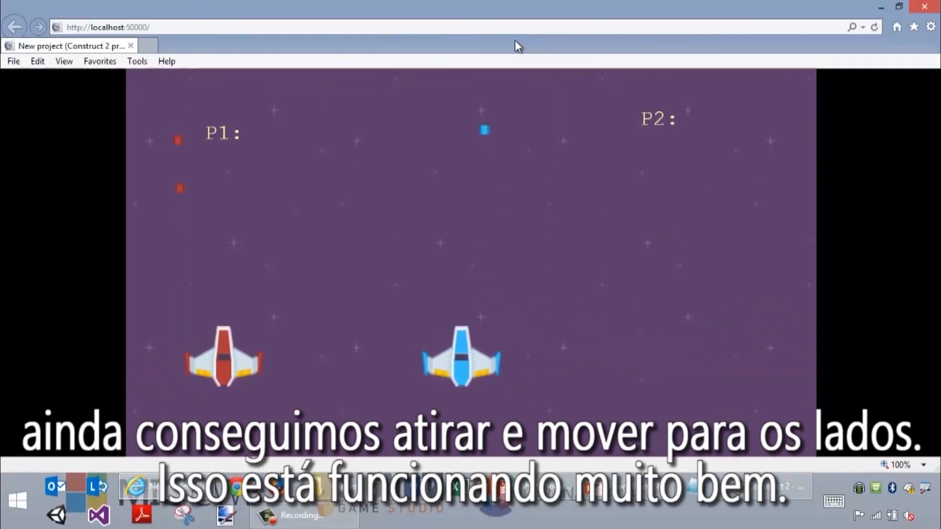
key("a")
key("Left")
key("w")
key("w")
key("Up")
key("Up")
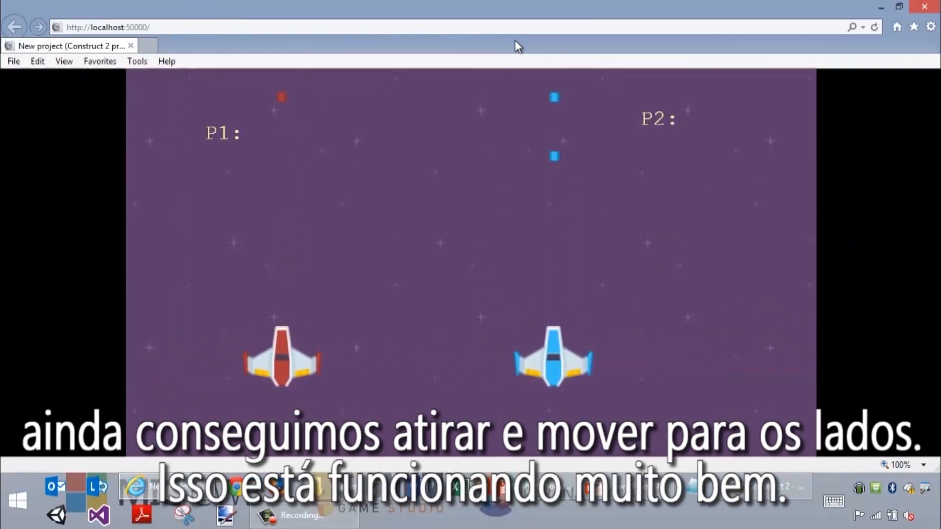
left_click(923, 7)
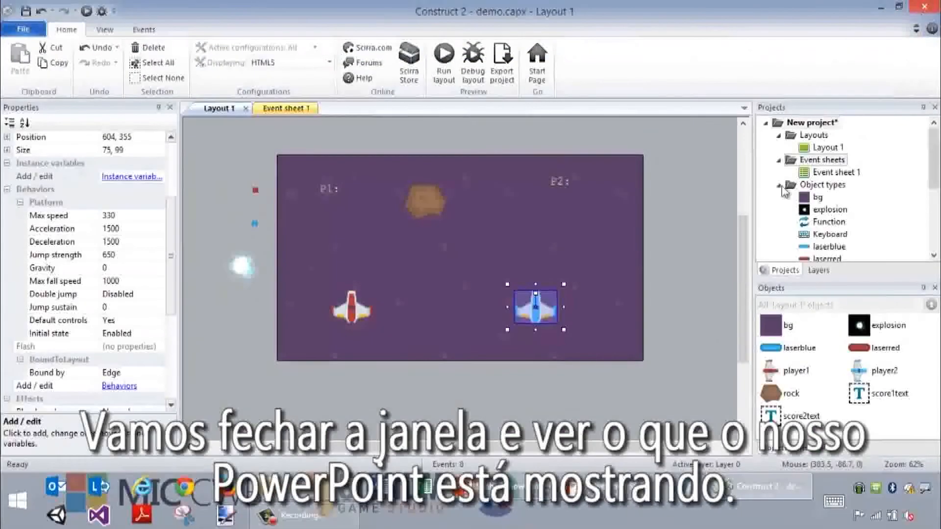
Step: Switch to the PowerPoint slideshow, read the Create Rock Objects slide, and return to Construct 2
key("alt+Tab")
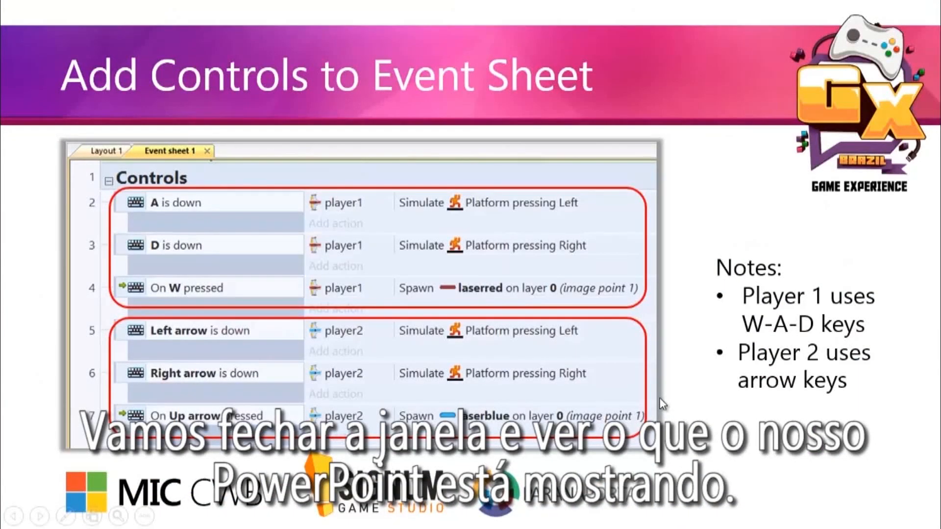
key("Right")
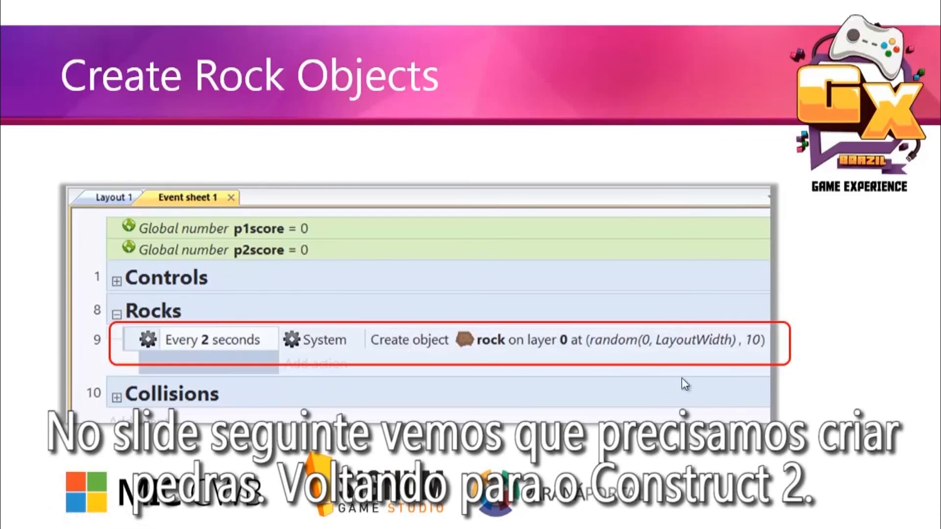
key("alt+Tab")
key("alt+Tab")
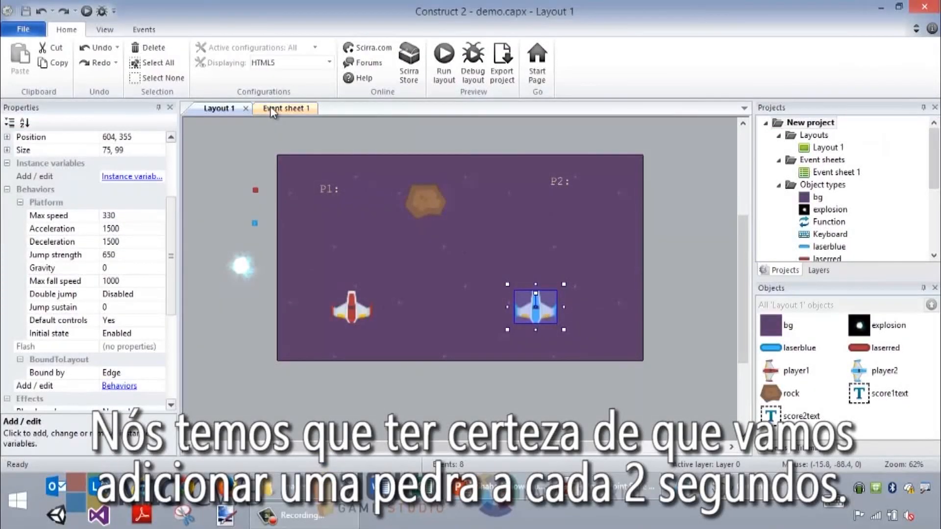
Step: Add a System event to Event sheet 1 with the condition Every X seconds and an interval of 2 seconds
left_click(271, 108)
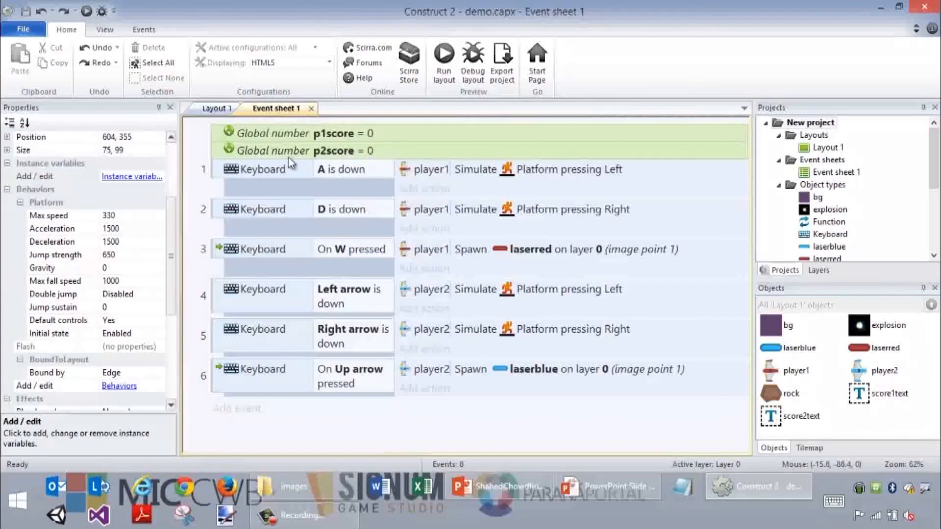
left_click(247, 414)
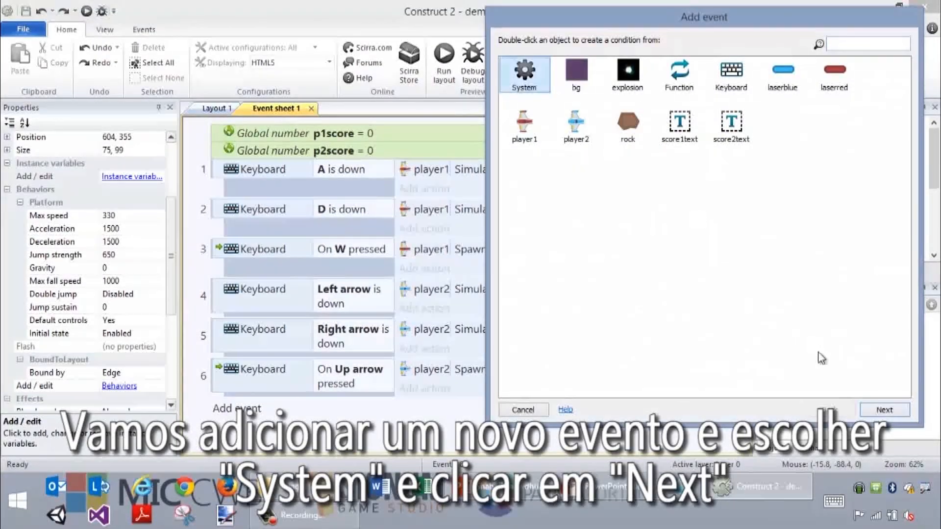
left_click(884, 410)
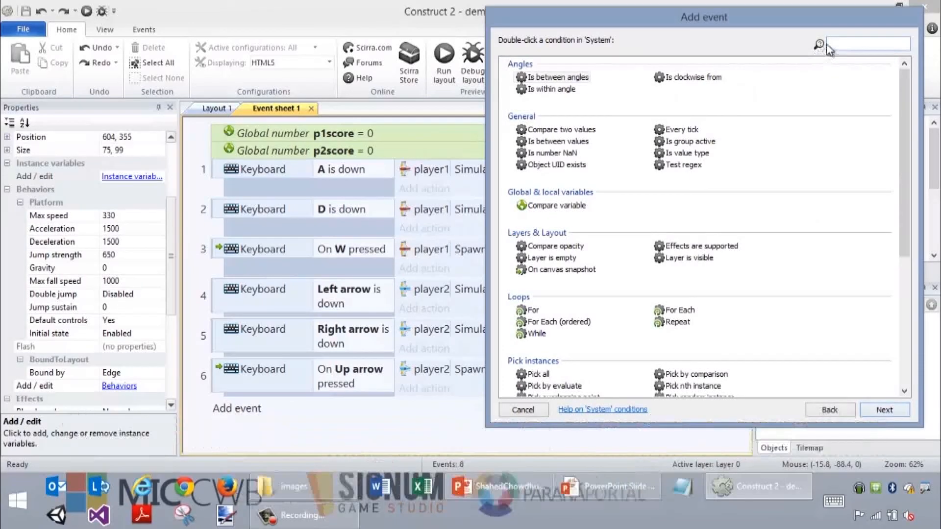
type("every")
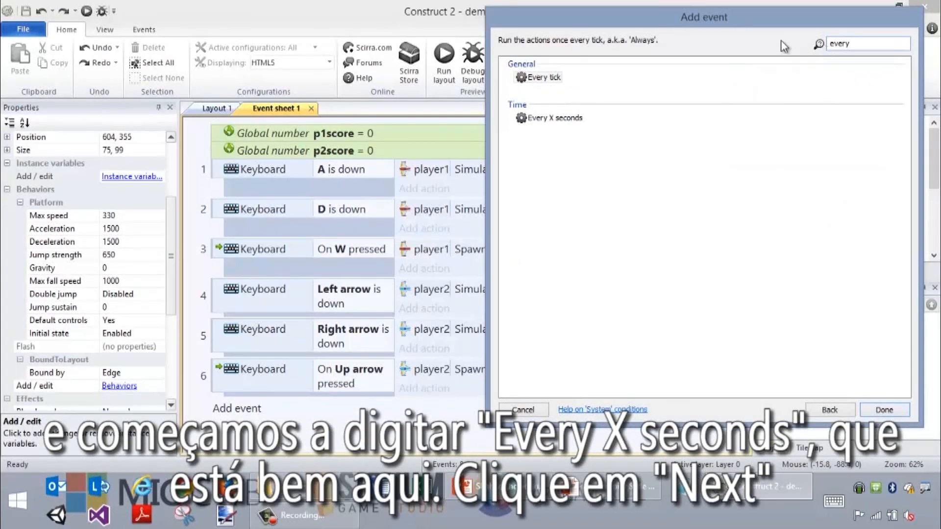
left_click(543, 118)
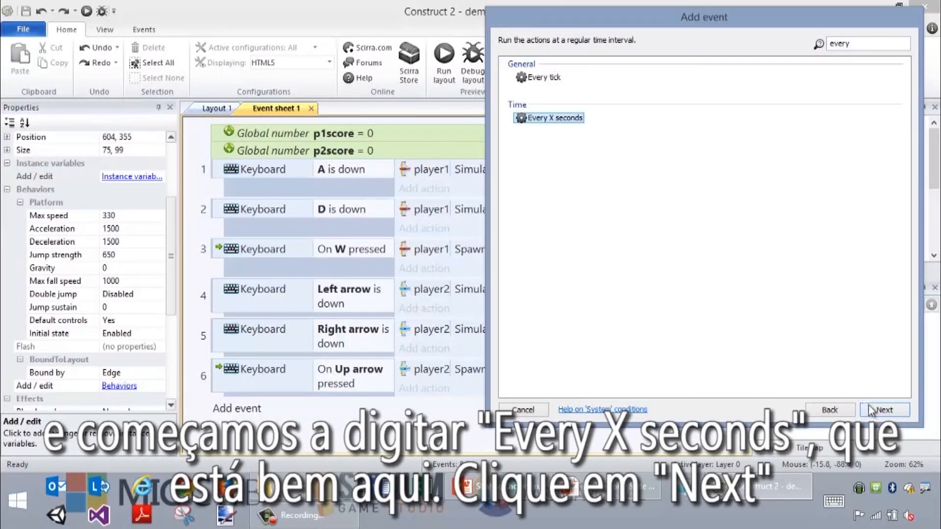
left_click(887, 410)
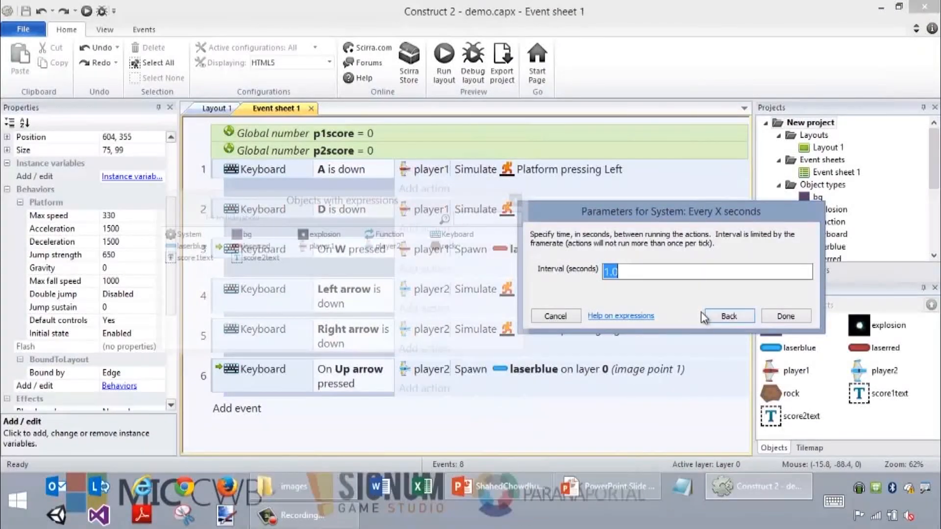
type("2")
left_click(778, 318)
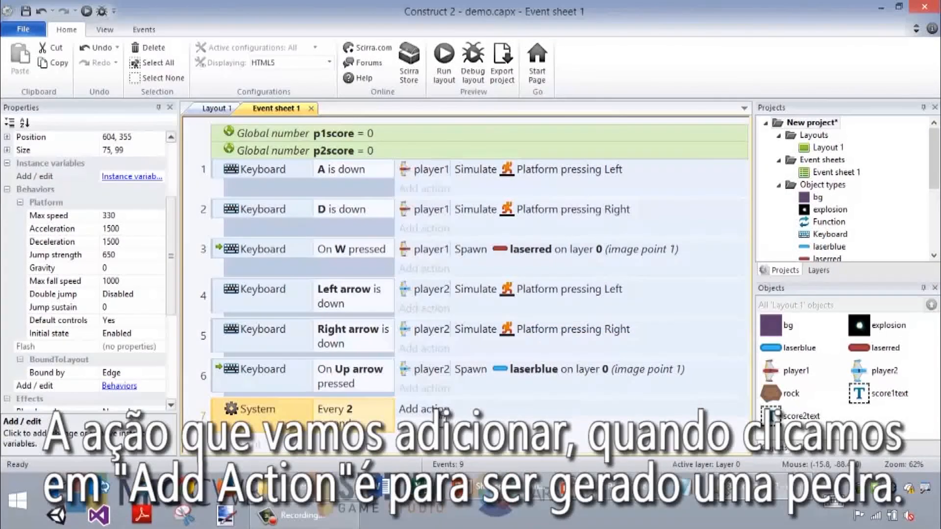
Step: Start a System Create object action on the every-2-seconds event, with rock as the object to create
left_click(441, 412)
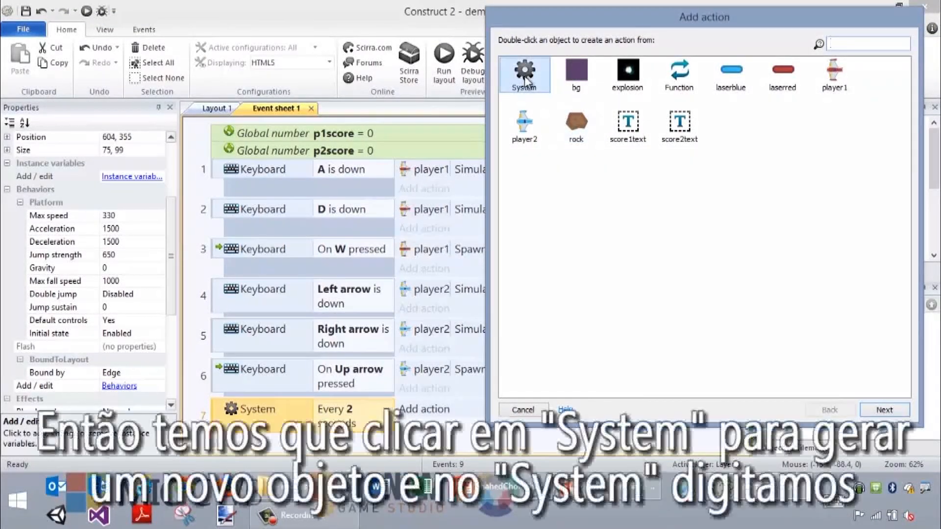
left_click(863, 410)
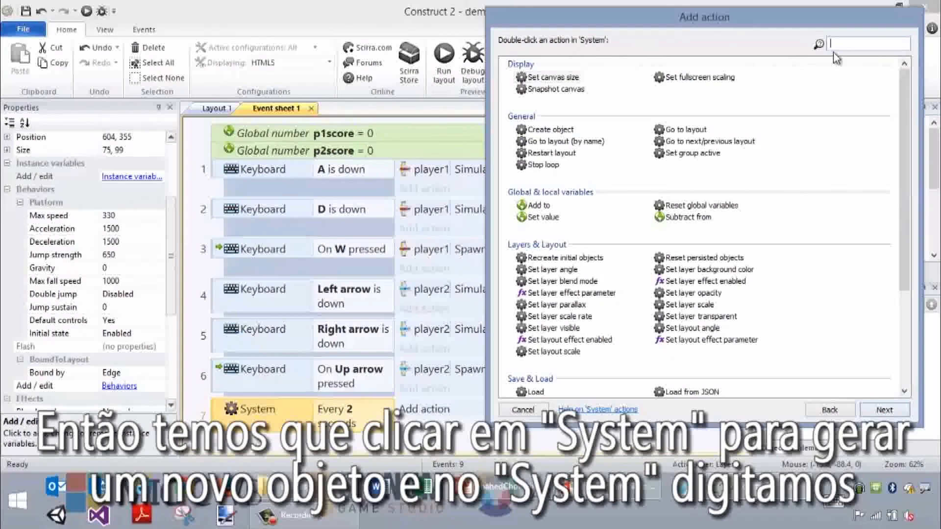
type("crea")
left_click(553, 79)
left_click(885, 410)
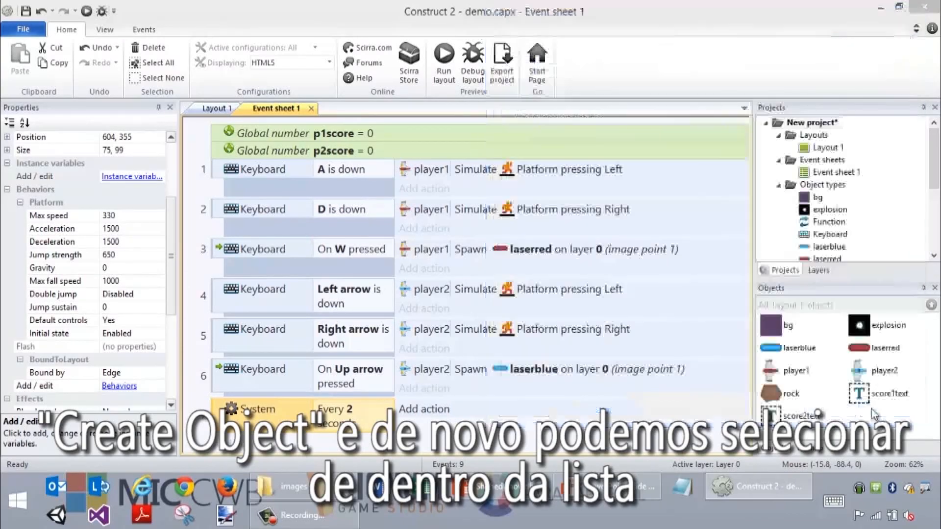
left_click(653, 272)
left_click(655, 147)
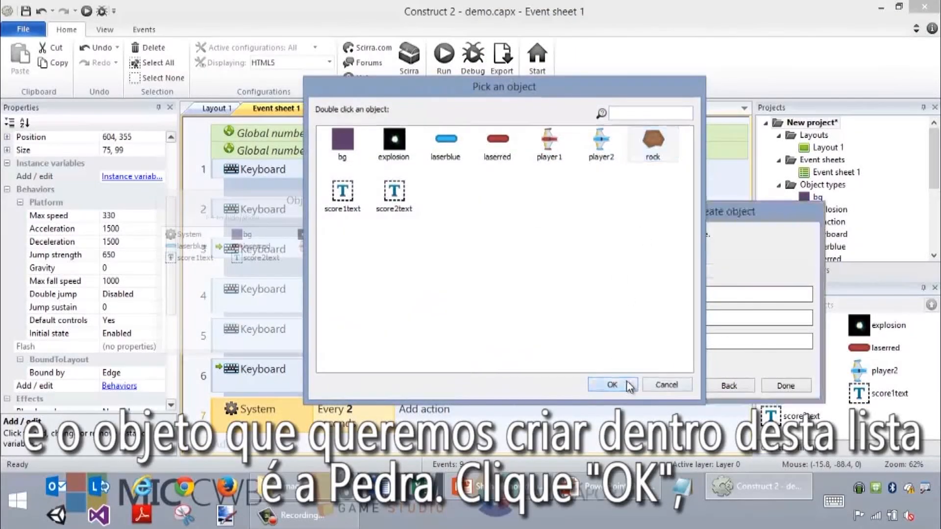
left_click(631, 385)
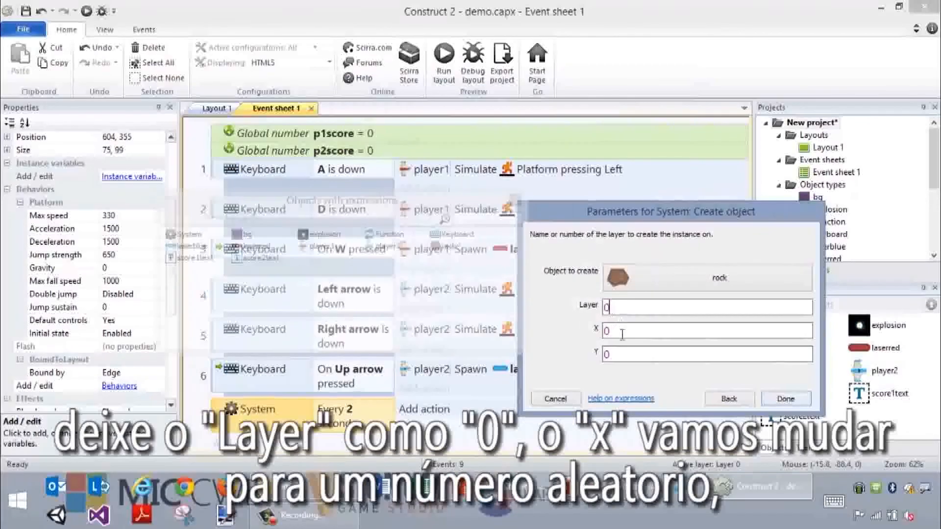
Step: Set the created rock's X to random(0,LayoutWidth) and Y to 10, and finish the Create object action
left_click(635, 334)
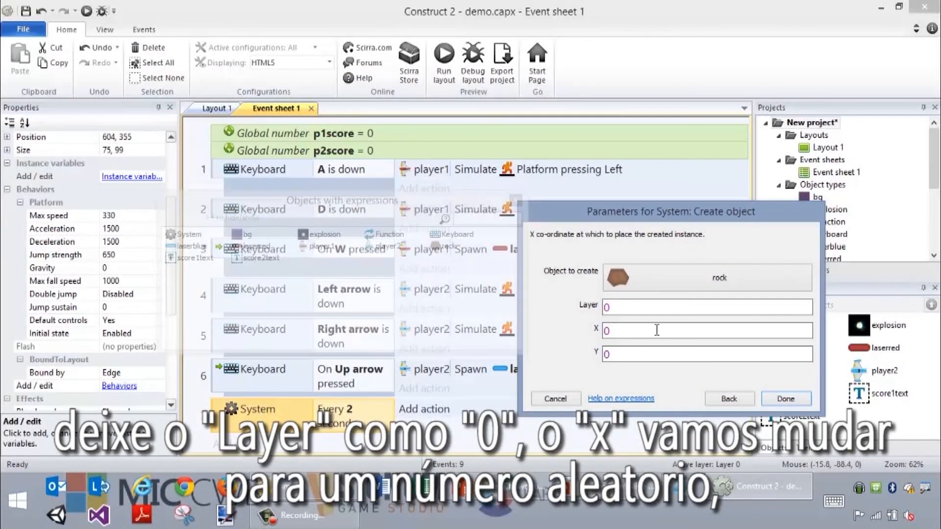
type("ran")
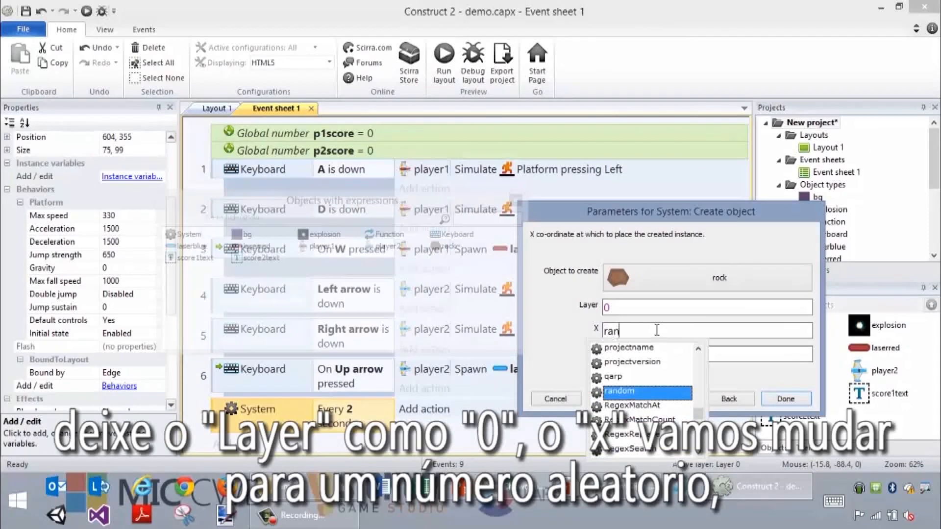
type("dom(0")
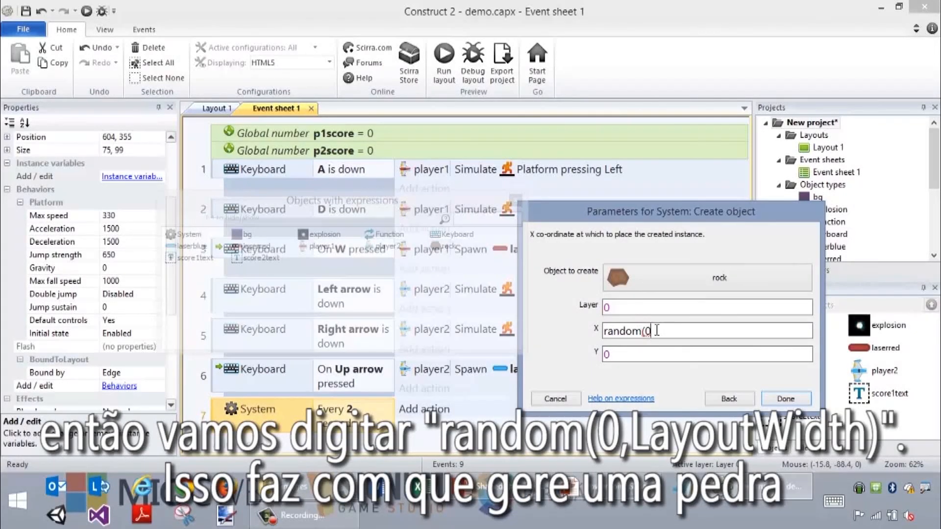
type(",layoutwidth")
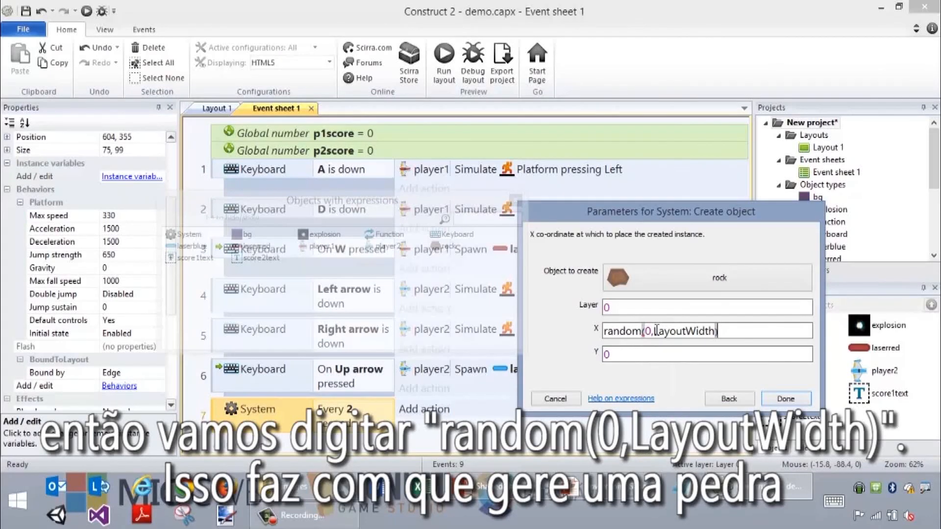
key("Tab")
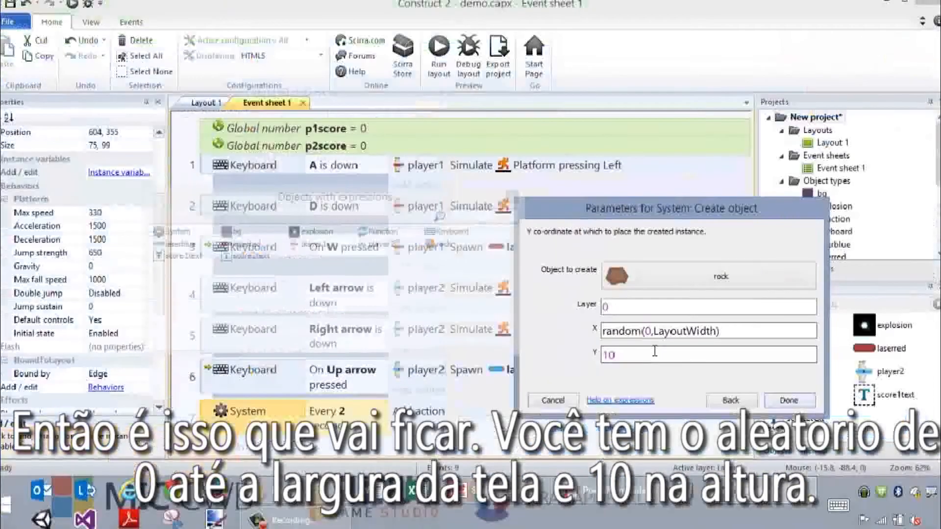
double_click(654, 352)
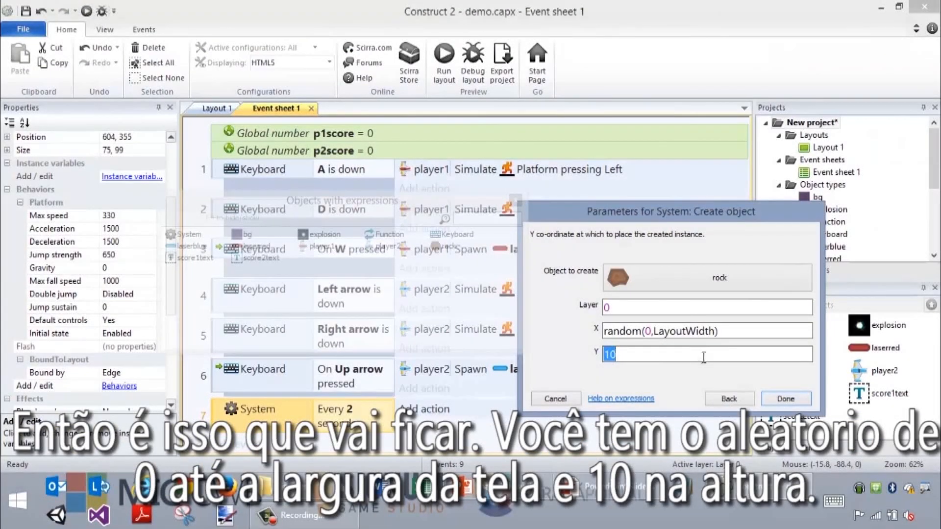
left_click(768, 397)
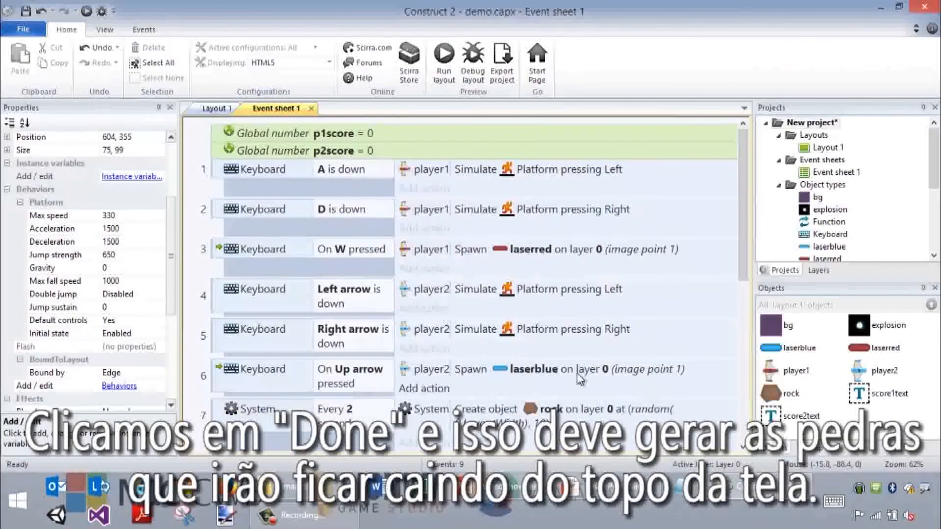
Step: Switch to the PowerPoint slideshow, read the Create Rock Objects and Add Function to Destroy Rock slides, and return to Construct 2
scroll(564, 363, "down", 1)
scroll(564, 363, "down", 1)
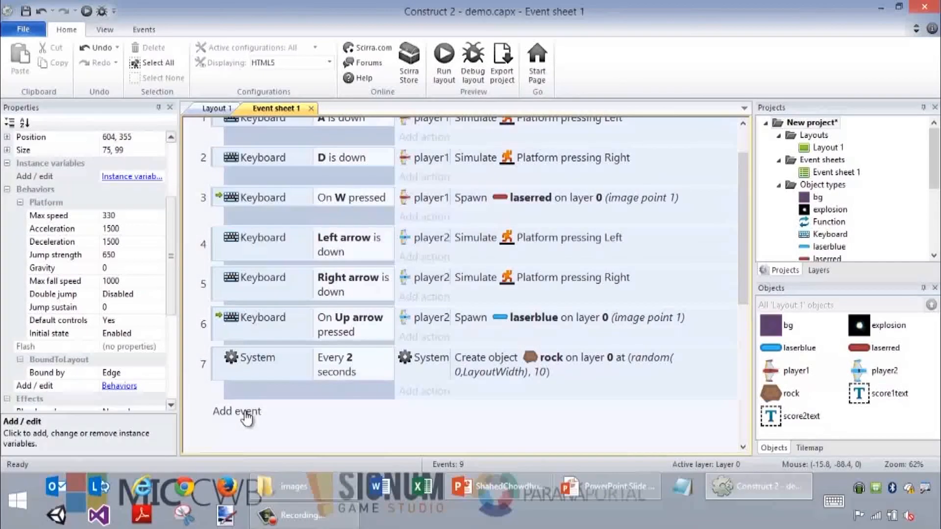
key("alt+Tab")
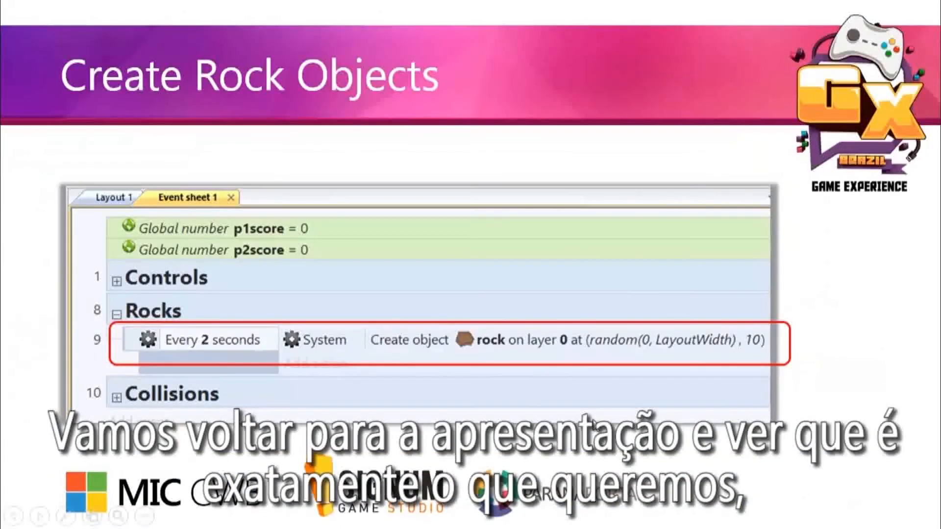
left_click(593, 424)
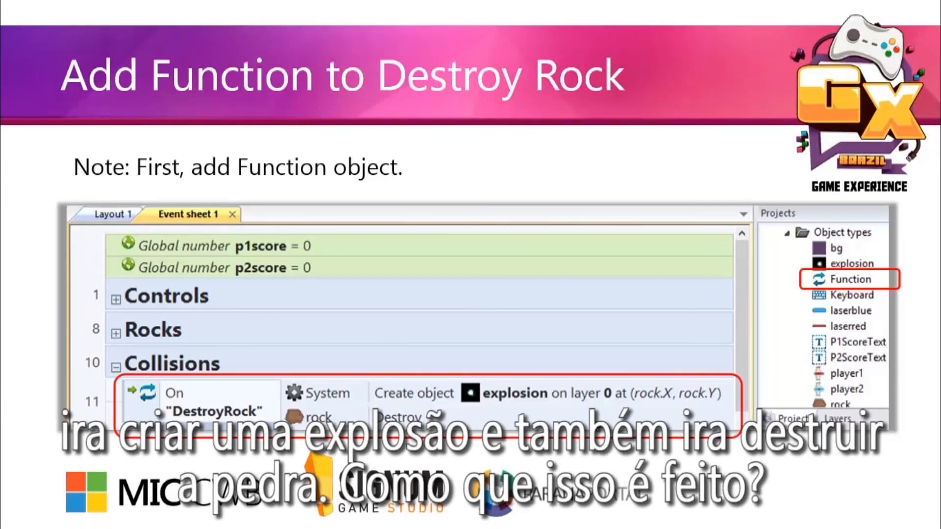
key("alt+Tab")
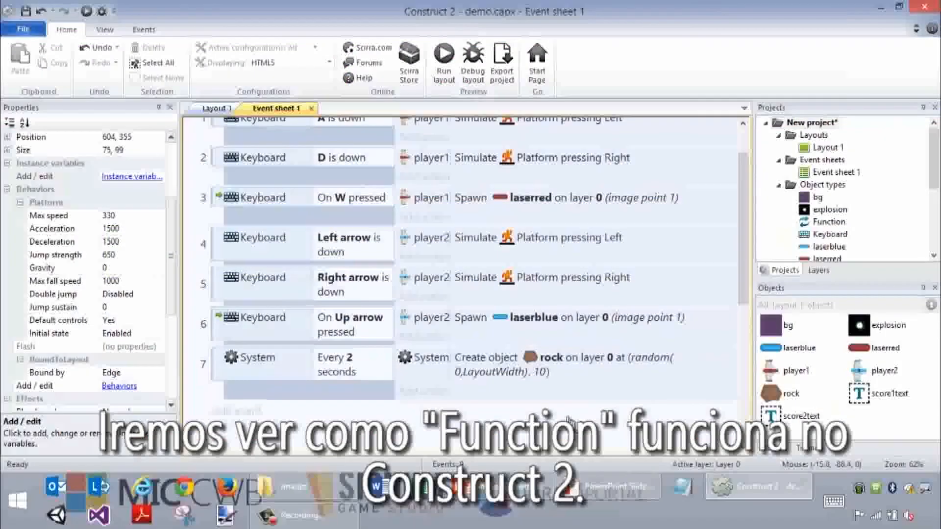
Step: Add a Function event to Event sheet 1 with the On function condition and the name "DestroyRock"
left_click(237, 411)
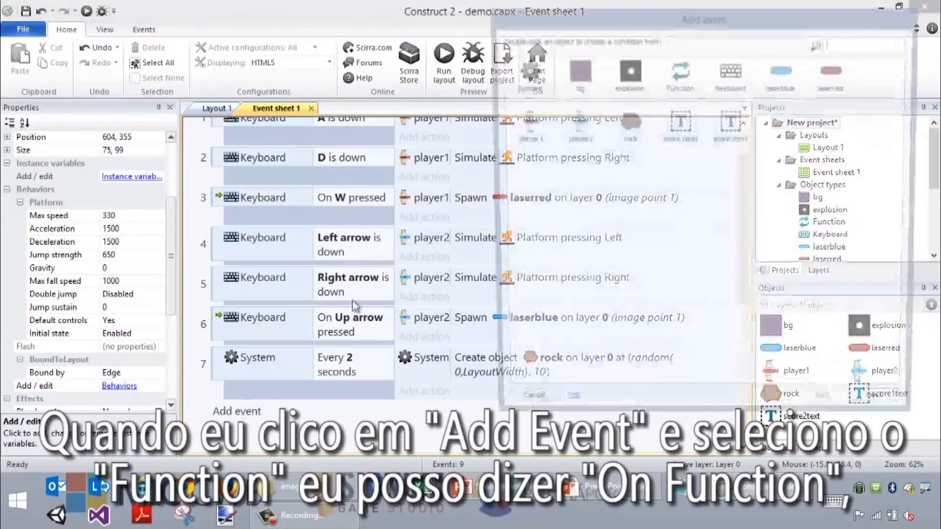
left_click(685, 81)
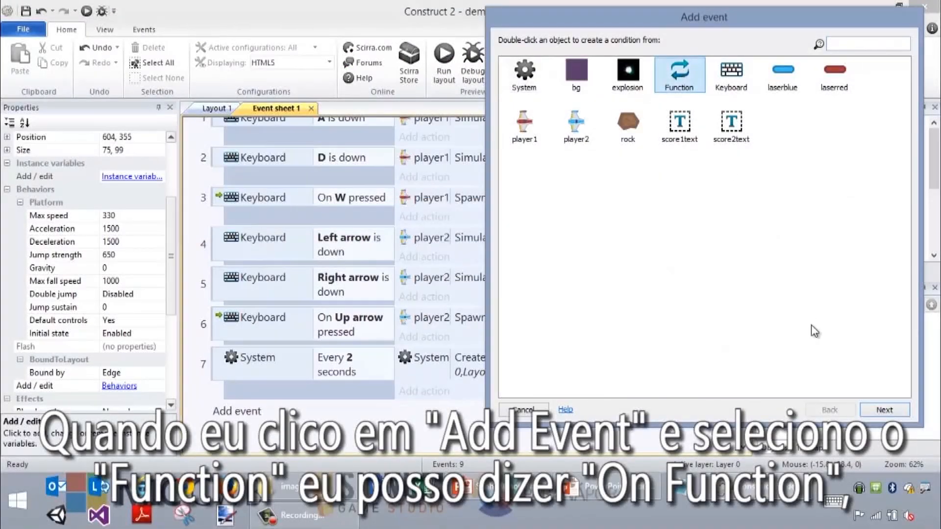
left_click(872, 411)
left_click(679, 78)
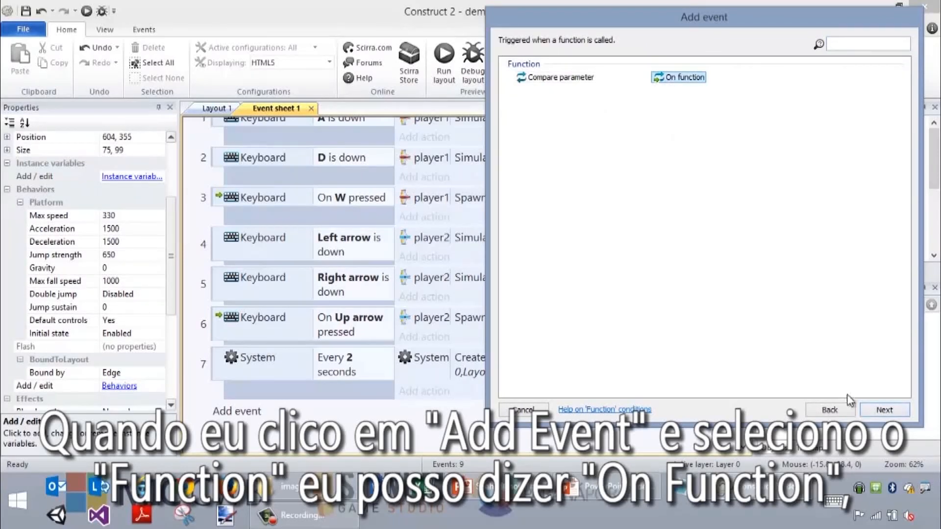
left_click(882, 410)
type("\"")
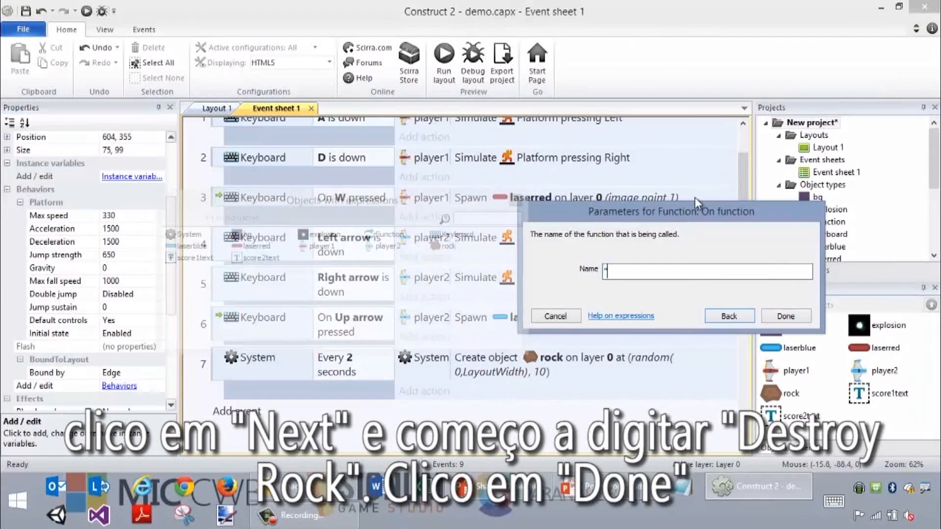
type("DestroyRock\"")
left_click(785, 316)
Step: Start a System Create object action on the "DestroyRock" function event
left_click(423, 411)
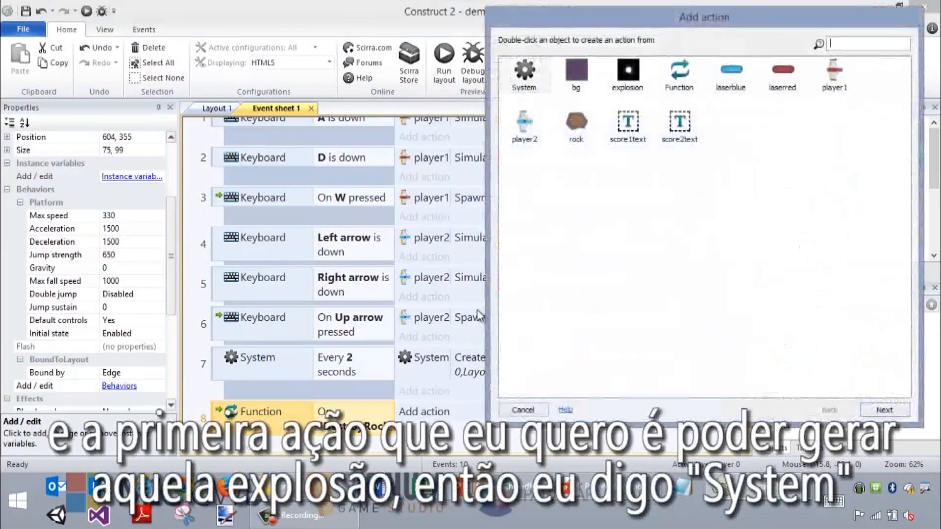
left_click(526, 79)
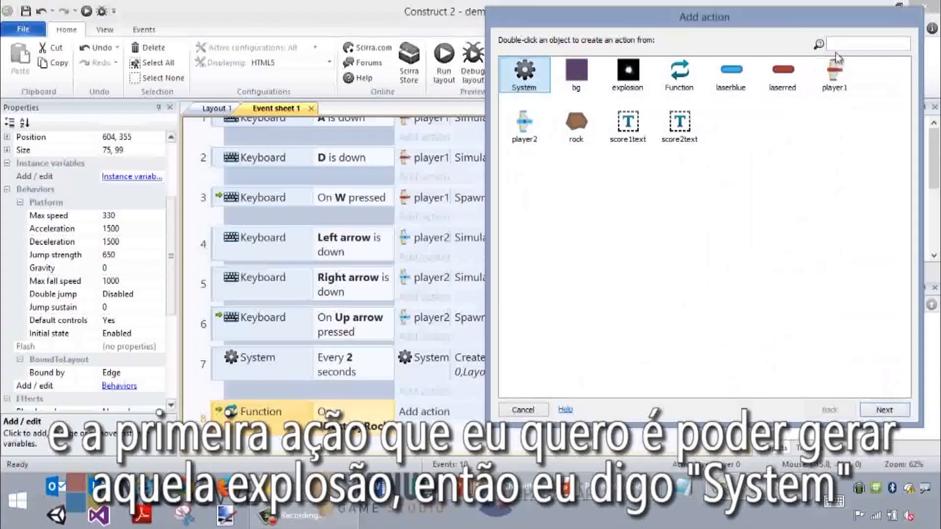
left_click(885, 43)
type("c")
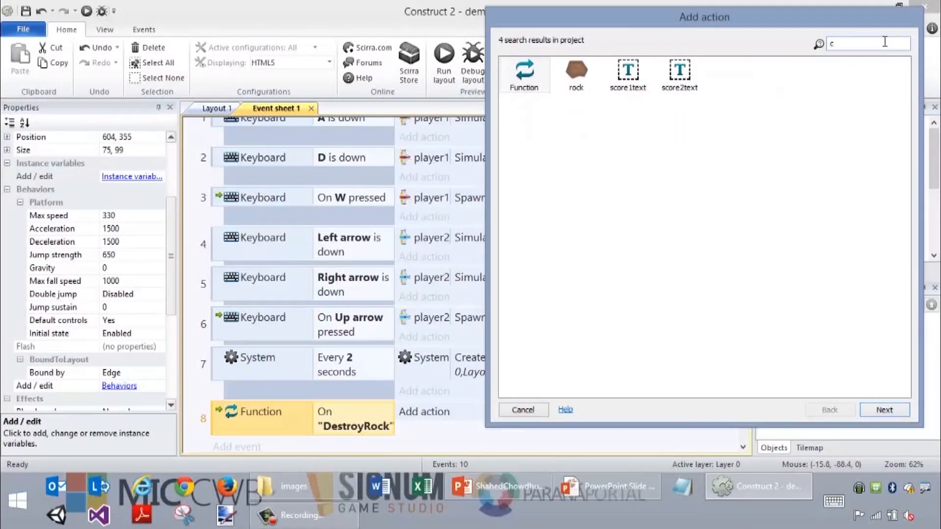
key("BackSpace")
left_click(524, 73)
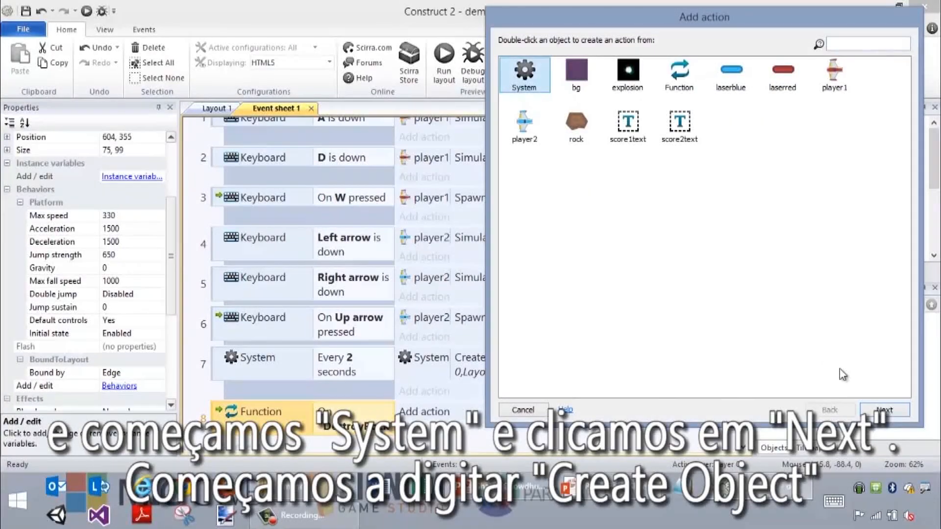
left_click(877, 409)
left_click(851, 45)
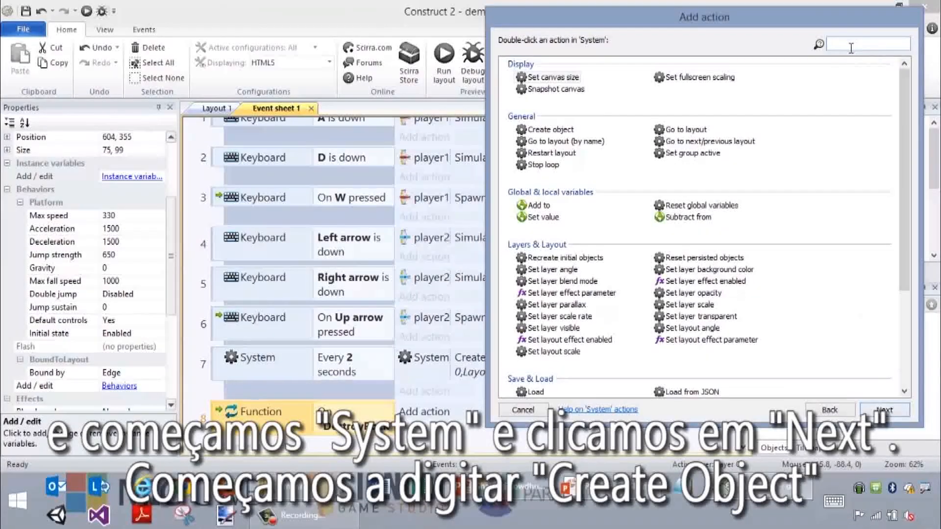
type("create")
left_click(554, 77)
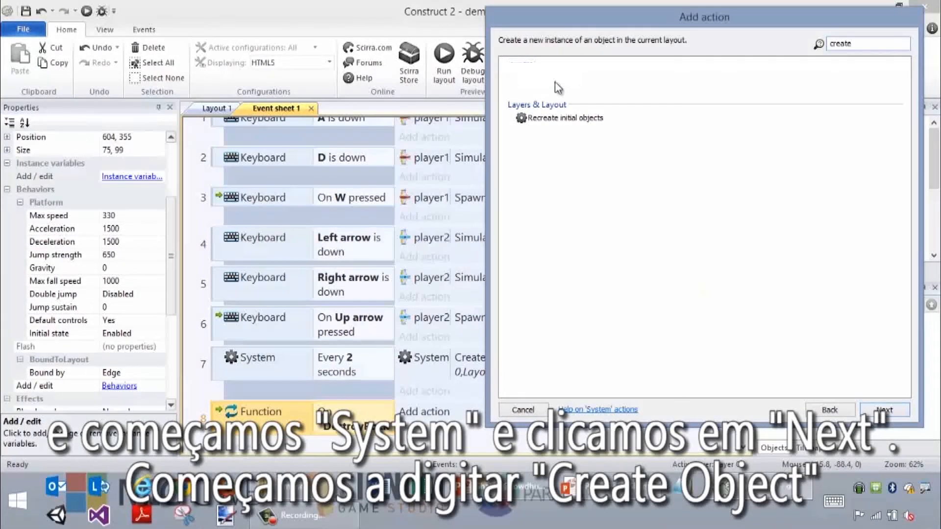
left_click(883, 411)
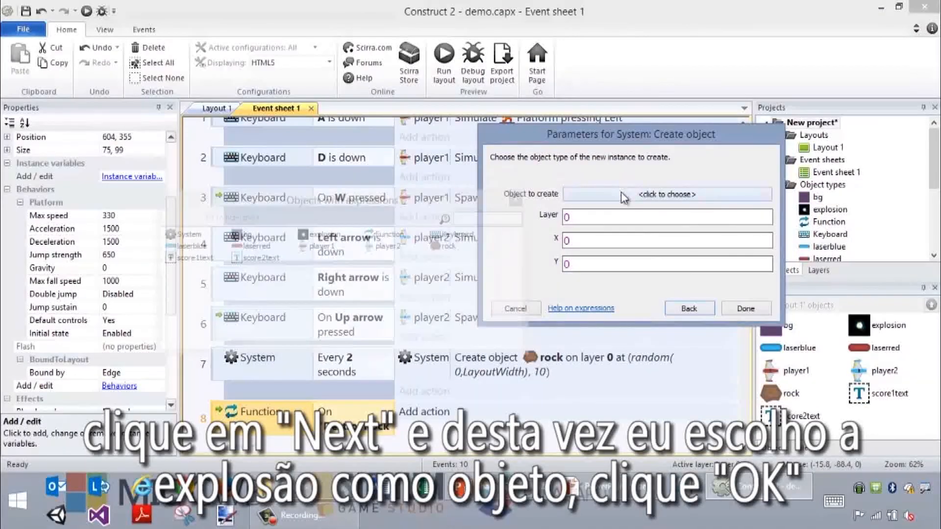
Step: Choose explosion as the object to create, with X set to rock.X and Y set to Rock.Y
left_click(647, 194)
left_click(393, 142)
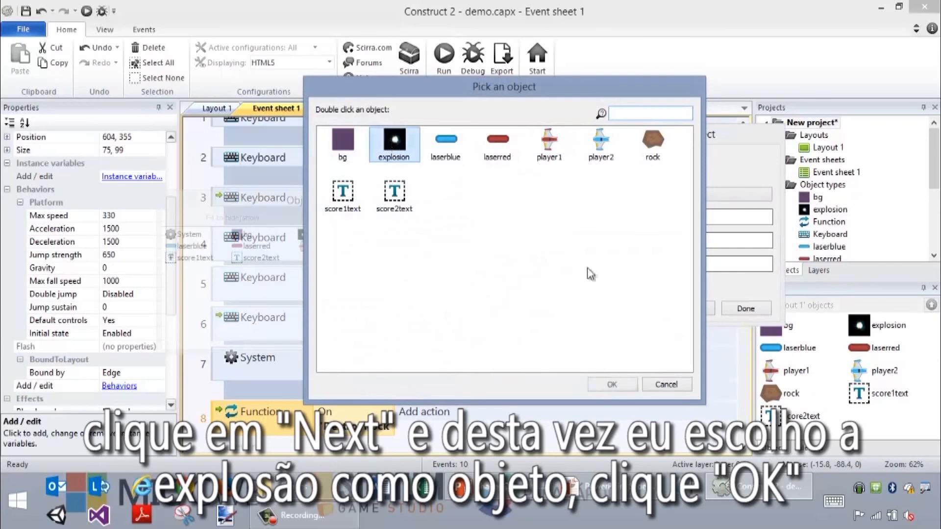
left_click(627, 385)
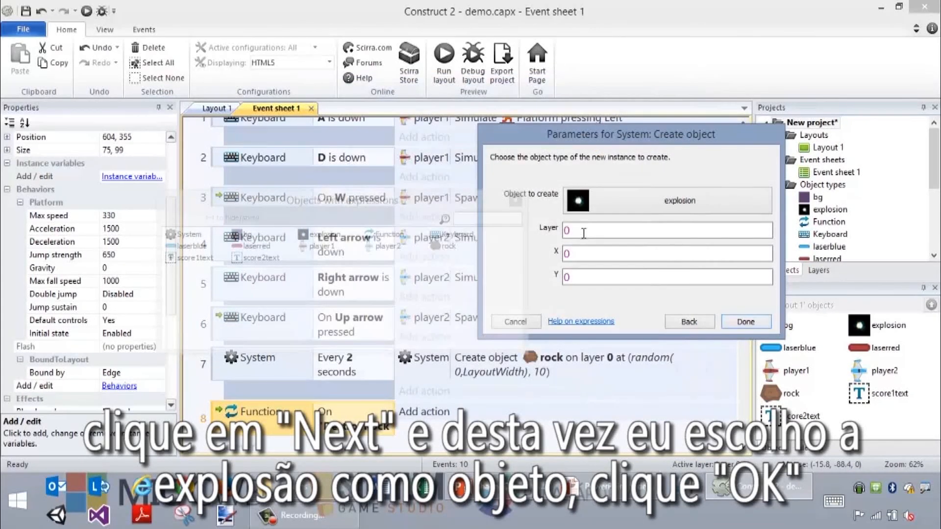
left_click(602, 260)
type("rock.X")
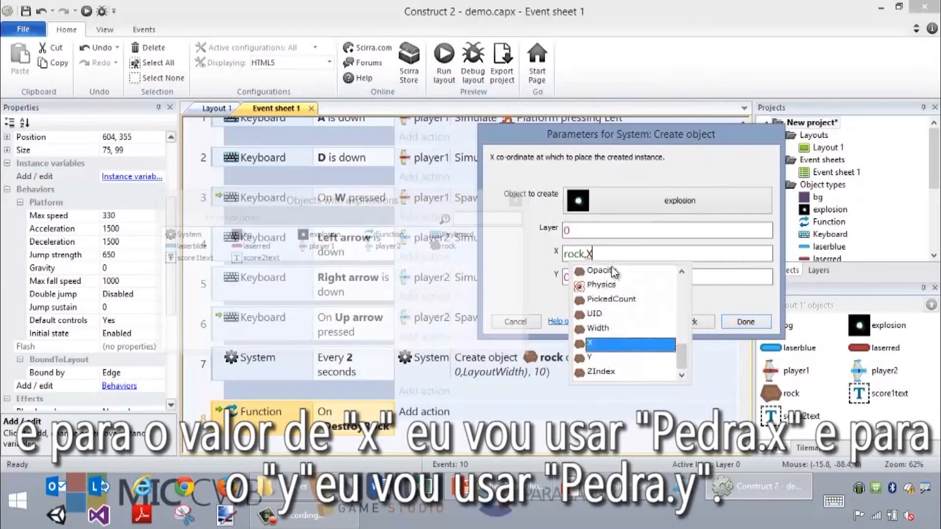
key("Tab")
key("Tab")
type("R")
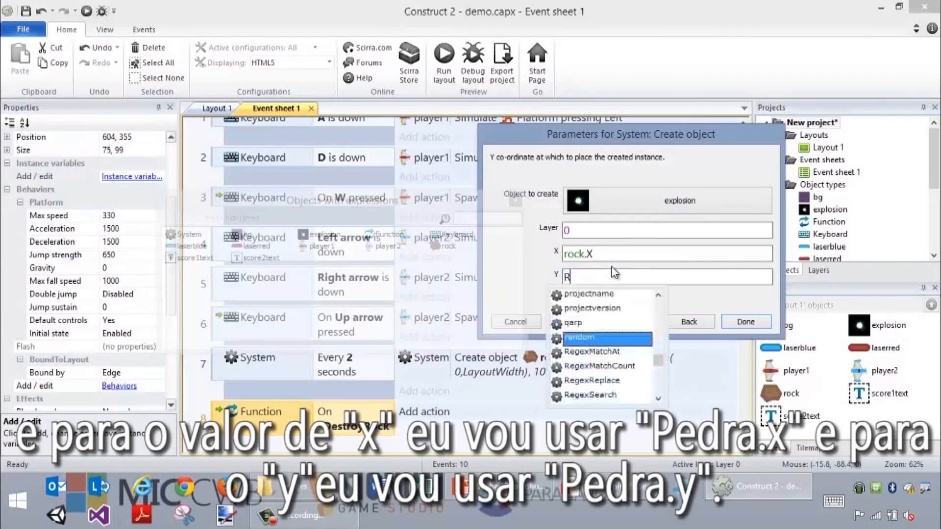
type("ock.Y")
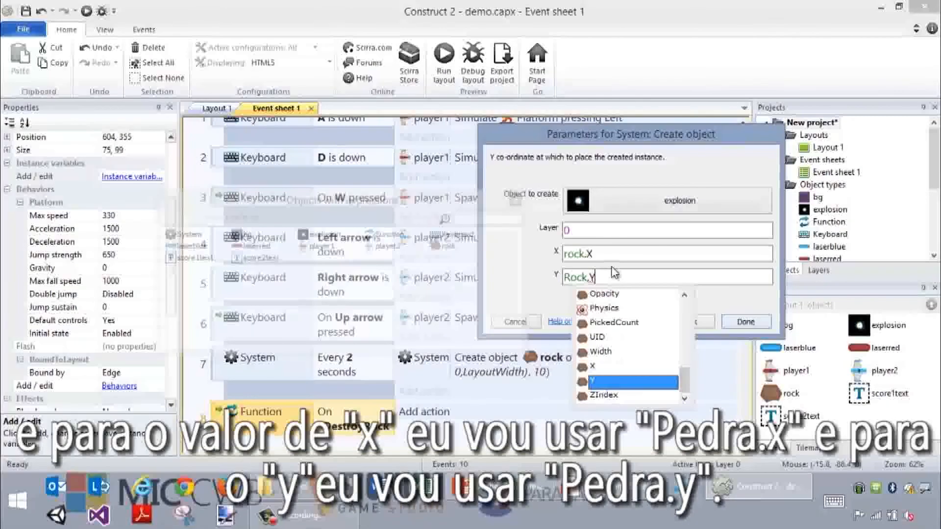
key("Tab")
Step: Correct the explosion's Y expression to lowercase rock.Y and finish the Create object action
left_click(613, 257)
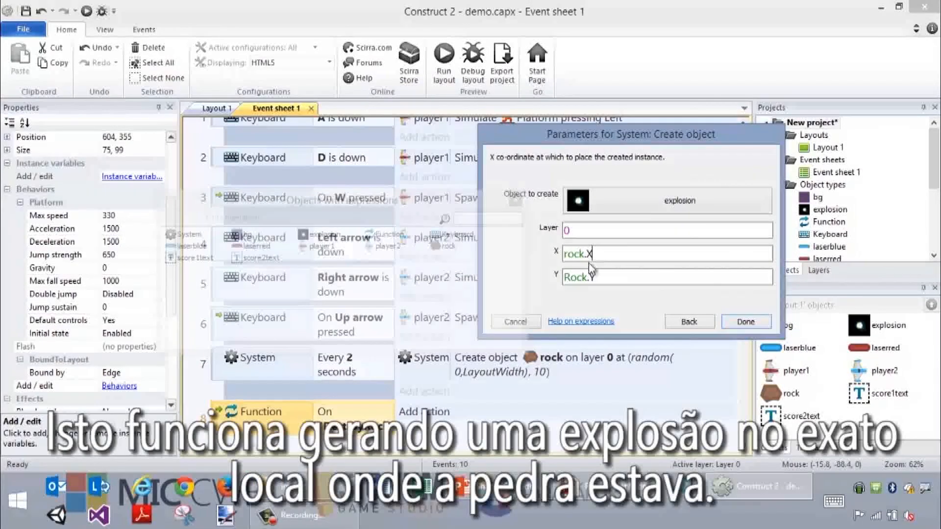
double_click(566, 280)
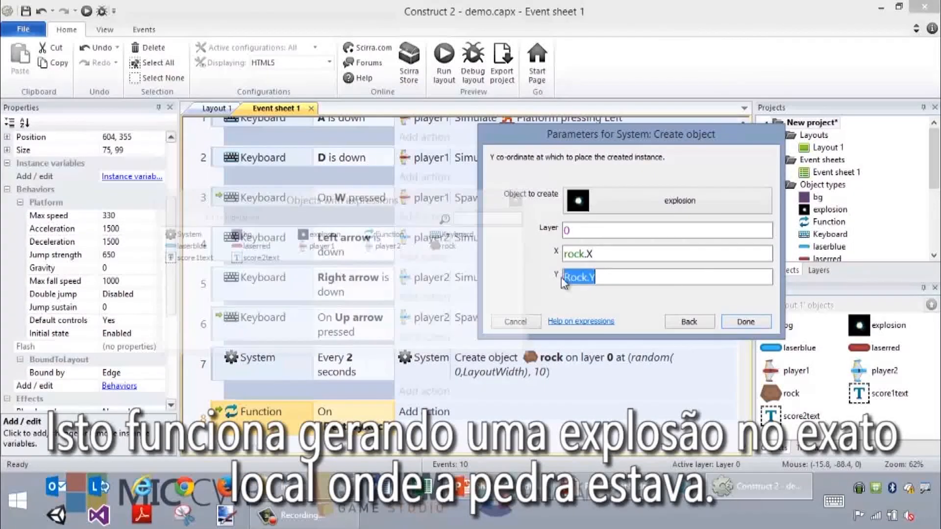
left_click(571, 275)
key("BackSpace")
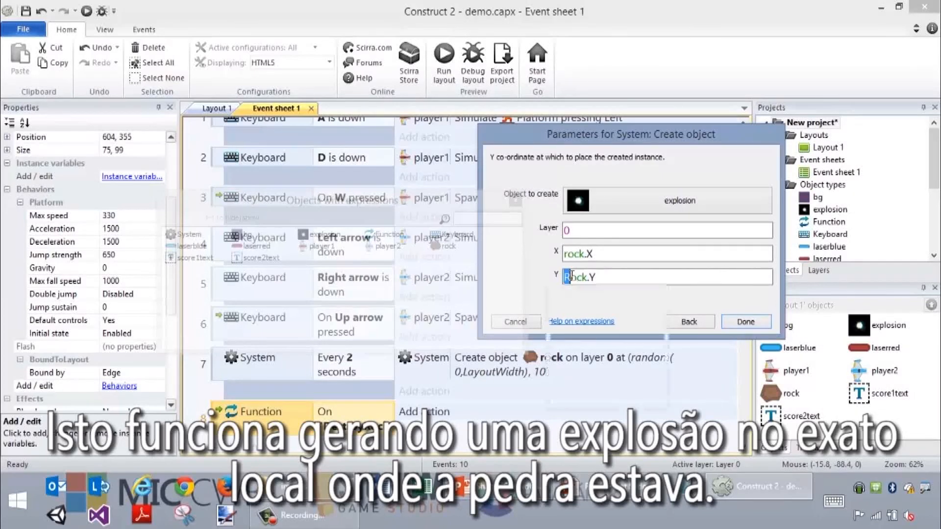
type("r")
left_click(617, 255)
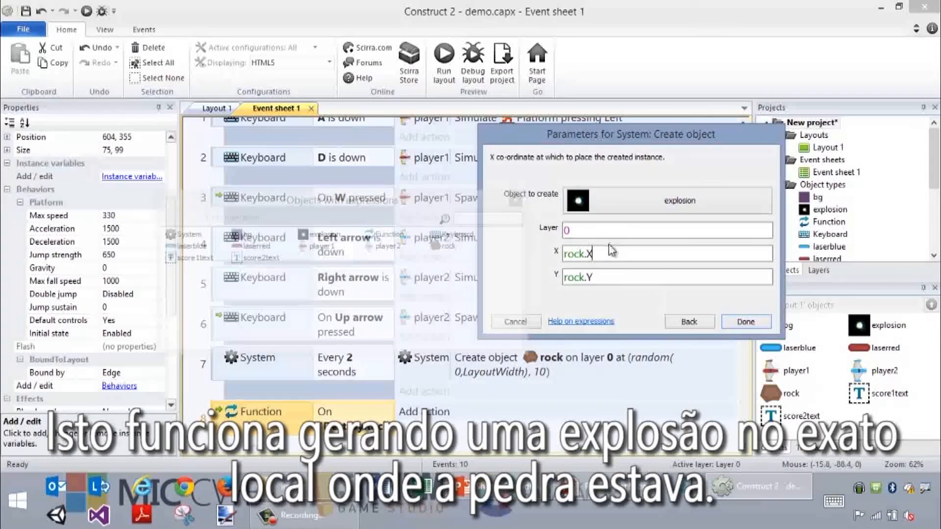
left_click(743, 322)
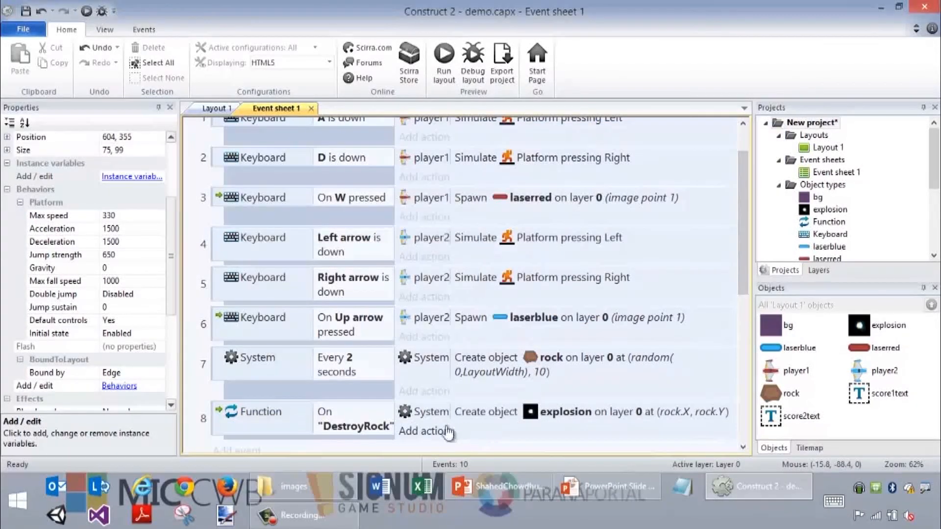
Step: Add a rock Destroy action to the "DestroyRock" function event, after the explosion's Create object action
left_click(444, 431)
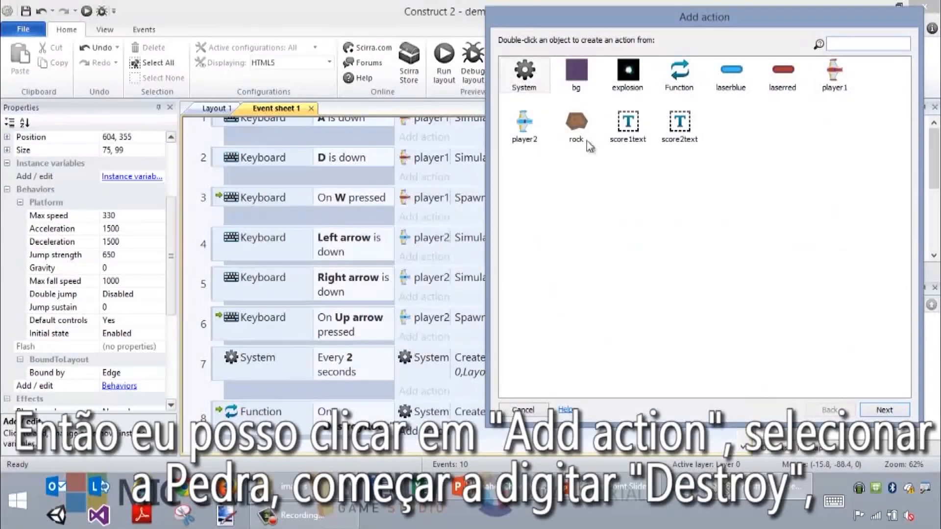
left_click(577, 127)
left_click(874, 410)
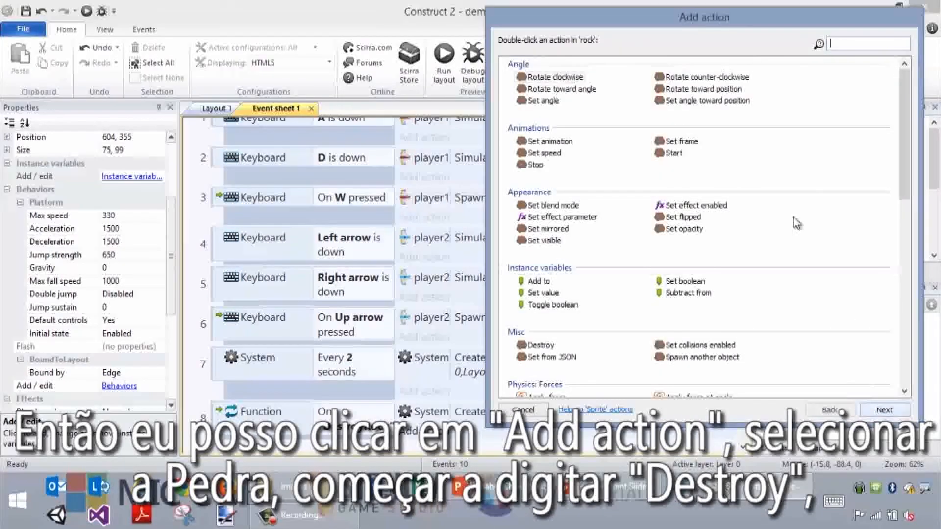
type("des")
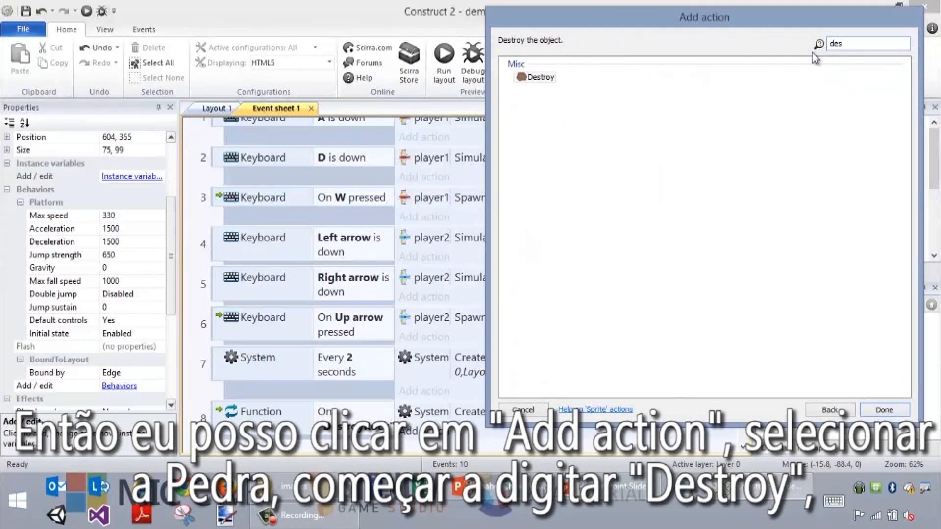
left_click(544, 79)
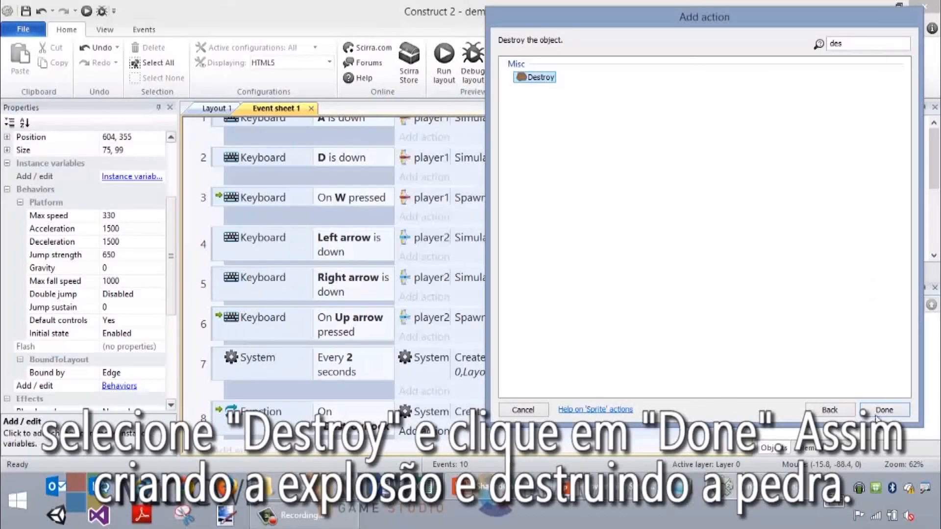
left_click(877, 411)
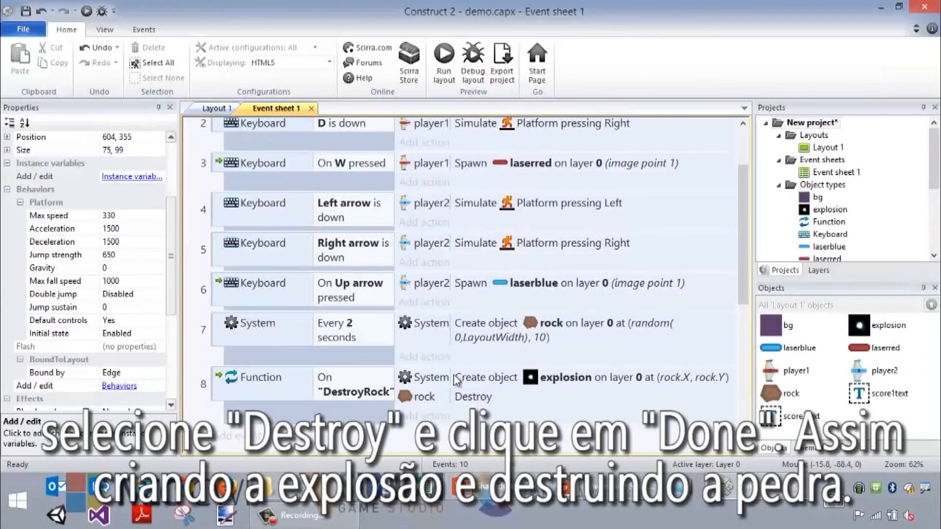
Step: Switch to the PowerPoint presentation and advance past the "Add Function to Destroy Rock" slide
scroll(387, 362, "down", 1)
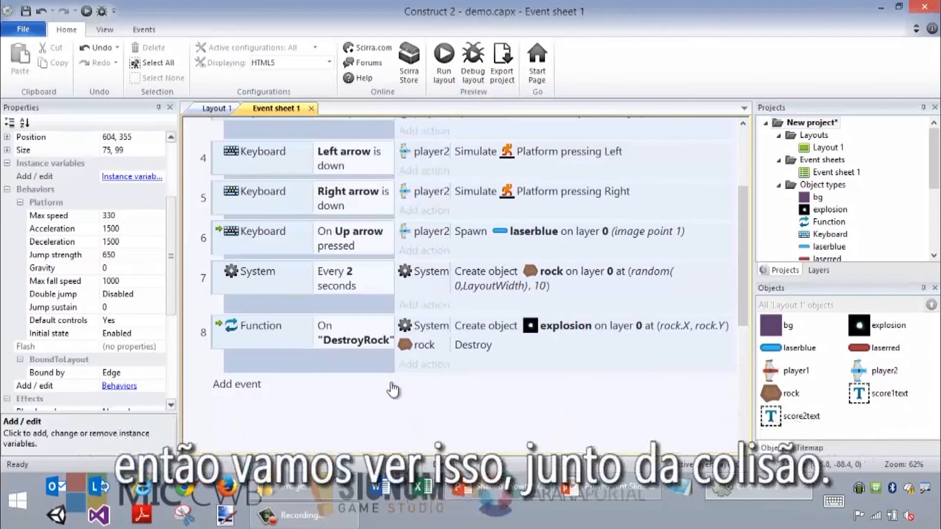
left_click(601, 486)
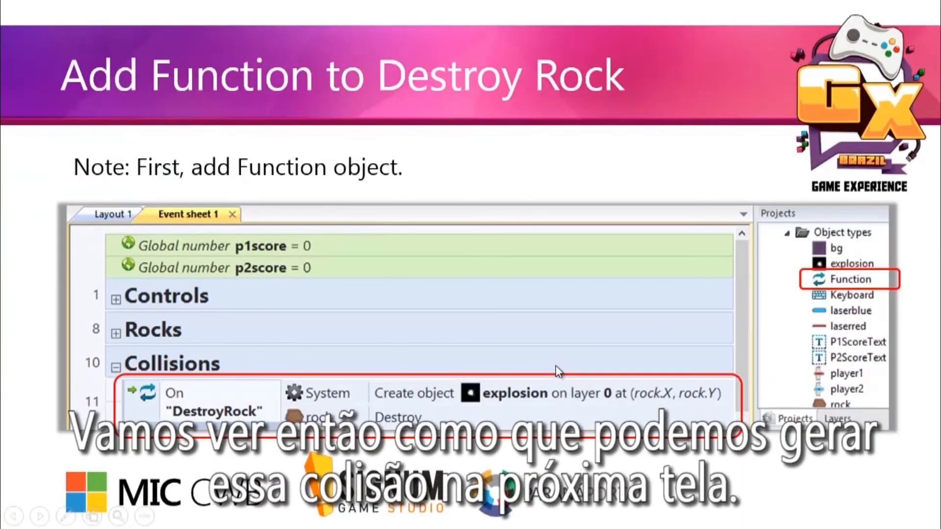
left_click(558, 372)
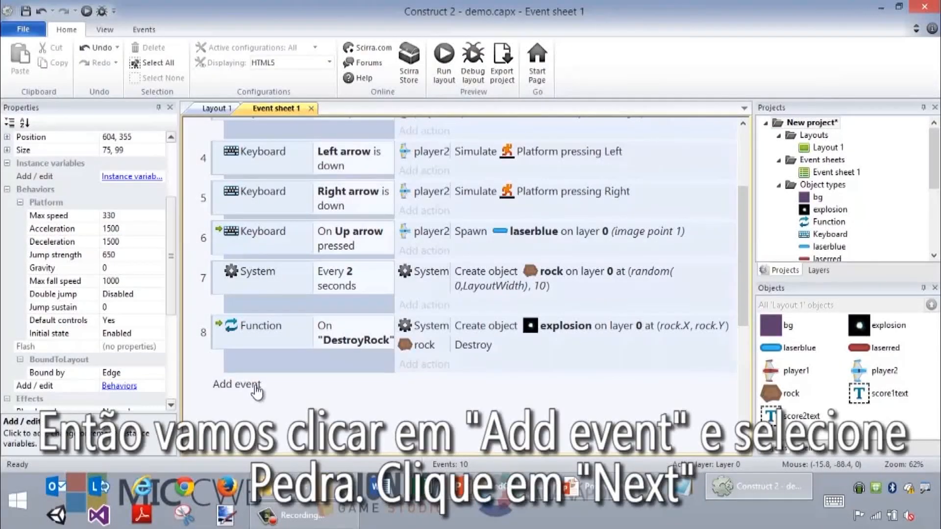
Step: Add a rock event with the condition On collision with another object, choosing player1 as the object
left_click(252, 385)
left_click(627, 127)
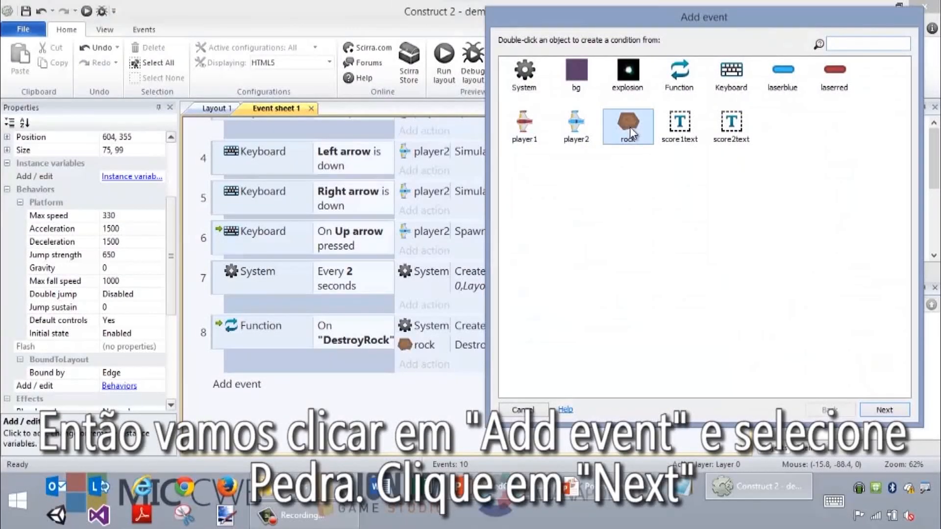
left_click(882, 410)
type("on coll")
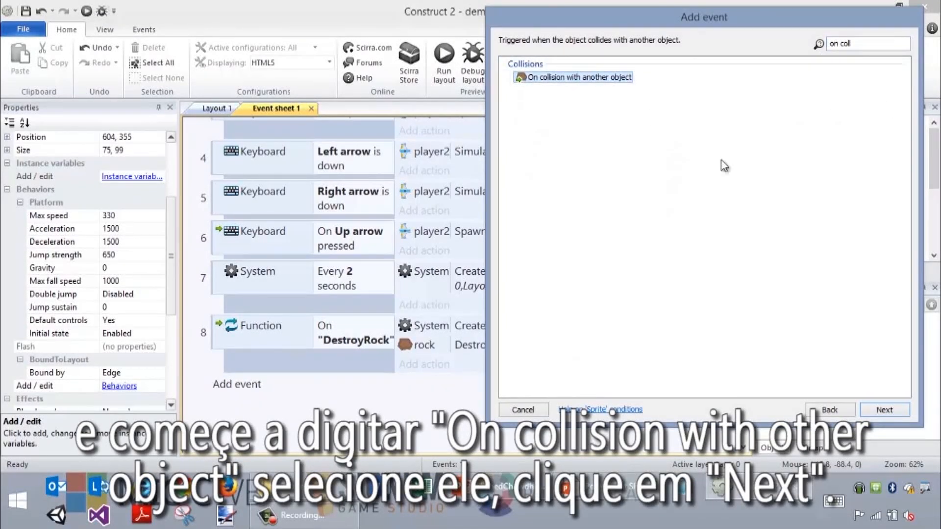
left_click(891, 407)
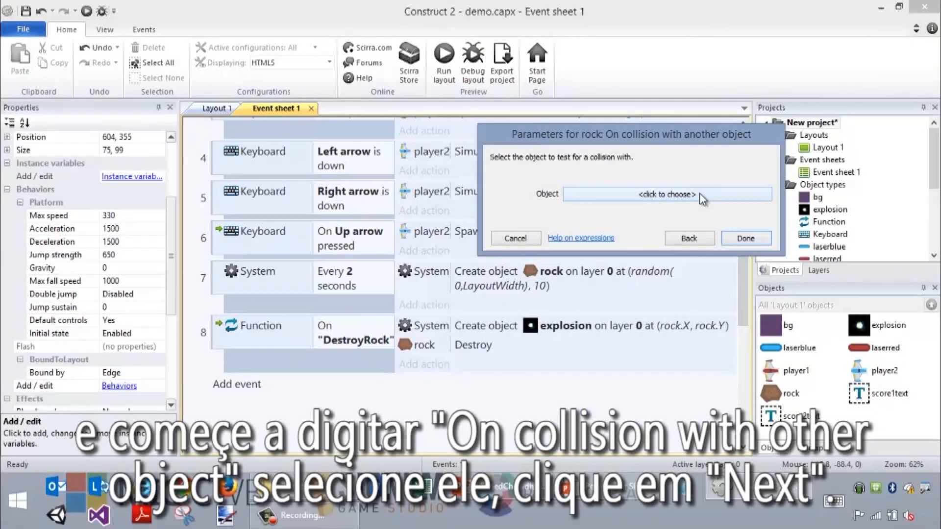
left_click(699, 194)
left_click(549, 145)
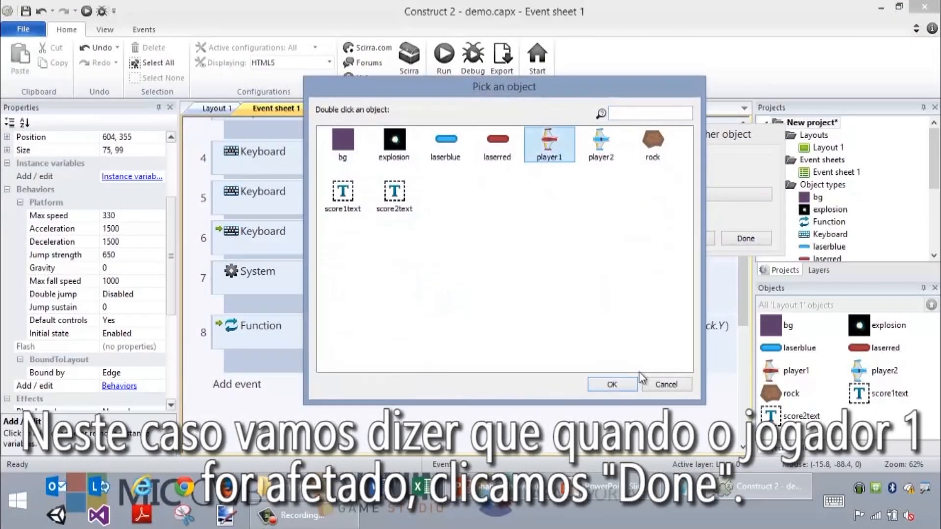
left_click(625, 383)
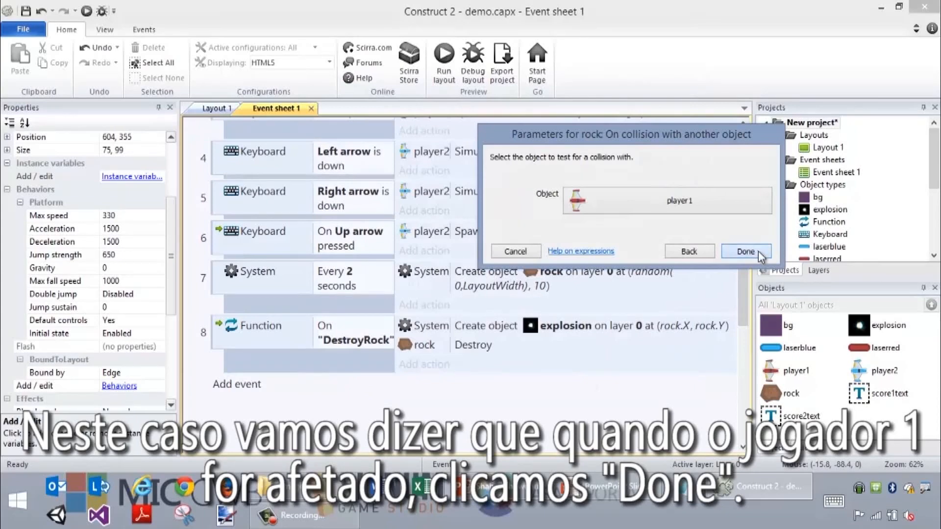
left_click(745, 251)
Step: Add a player1 Flash action to the rock–player1 collision event, with On time 0.1, Off time 0.1 and Duration 1.0
left_click(447, 389)
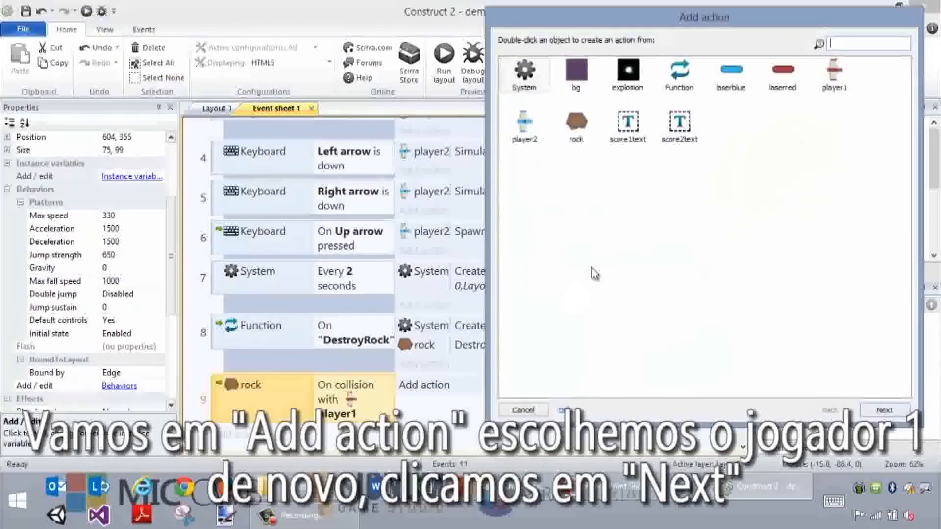
left_click(834, 74)
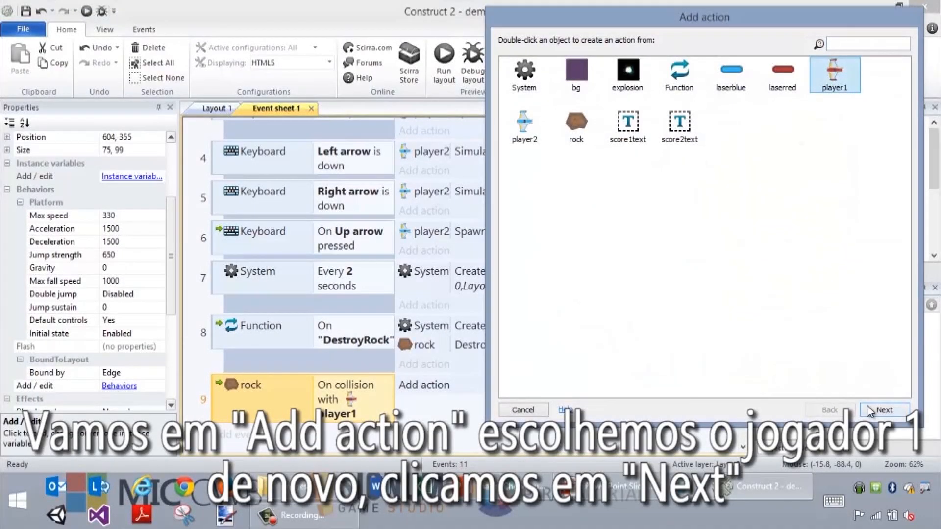
left_click(884, 410)
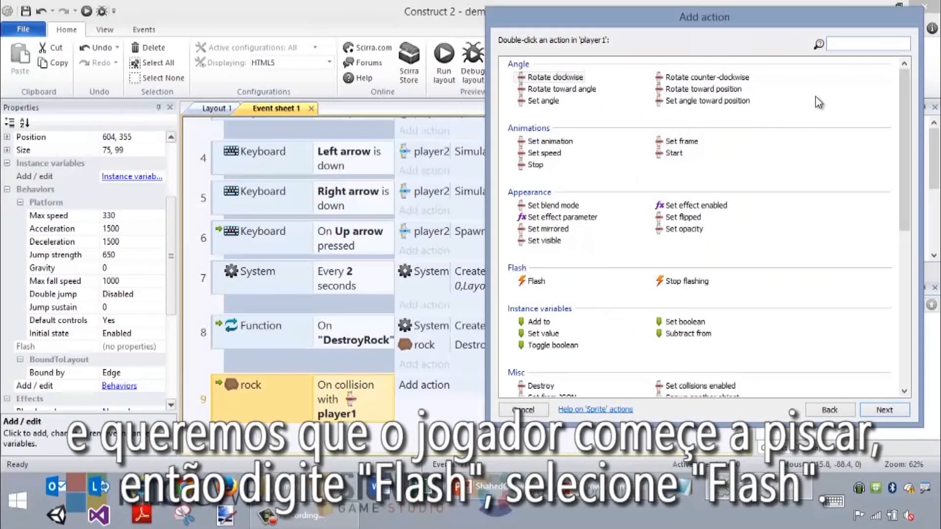
type("flash")
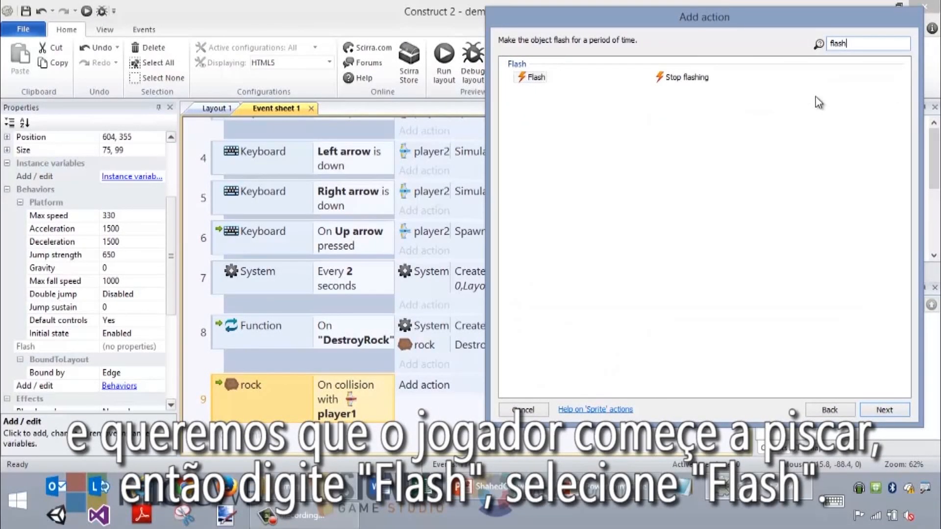
left_click(531, 79)
left_click(884, 410)
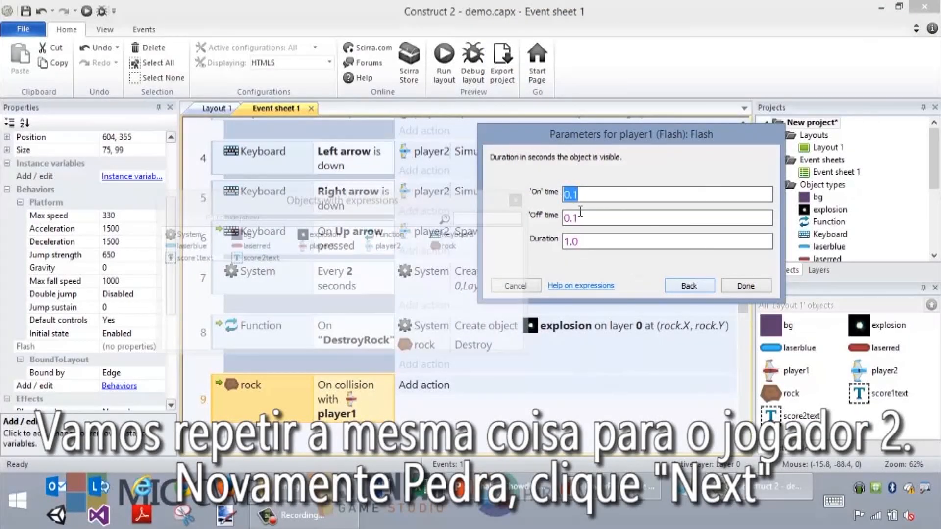
left_click(744, 286)
Step: Add another rock event with the condition On collision with another object, choosing player2 as the object
scroll(223, 417, "down", 3)
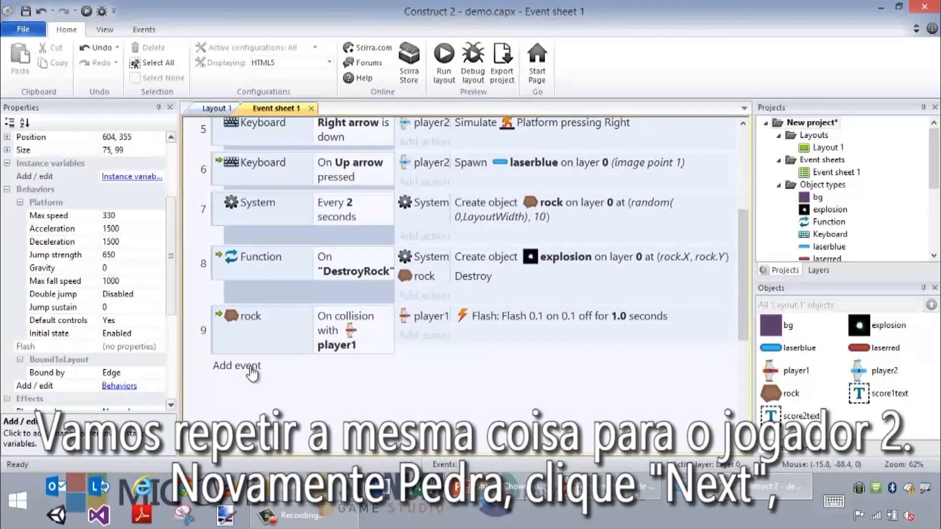
left_click(250, 367)
left_click(628, 123)
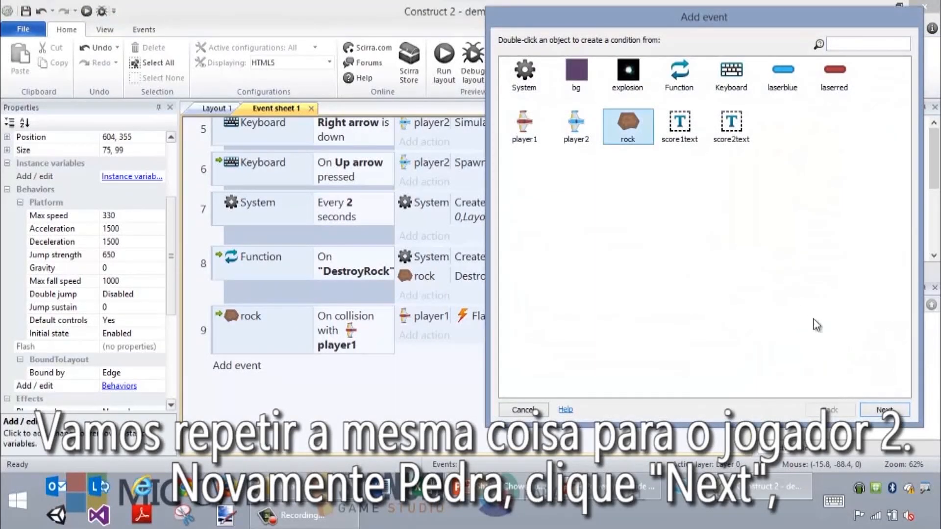
left_click(875, 412)
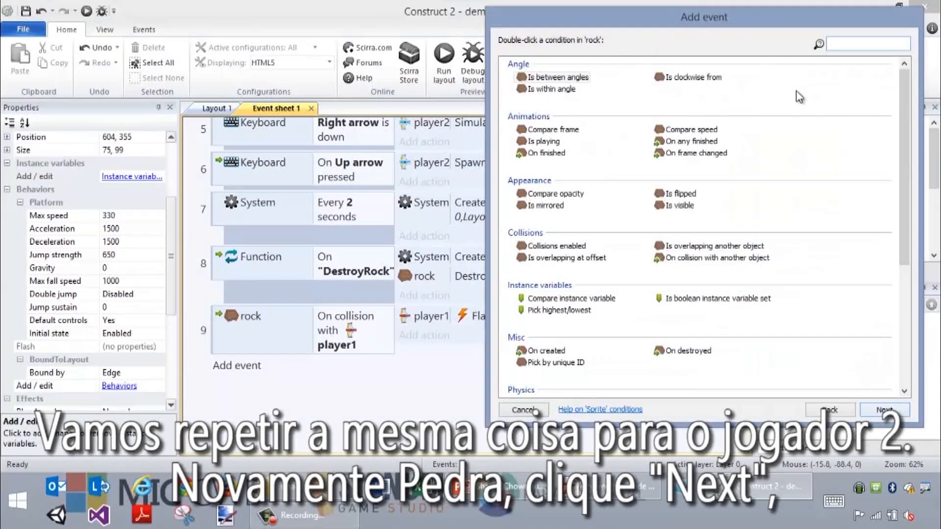
type("on coll")
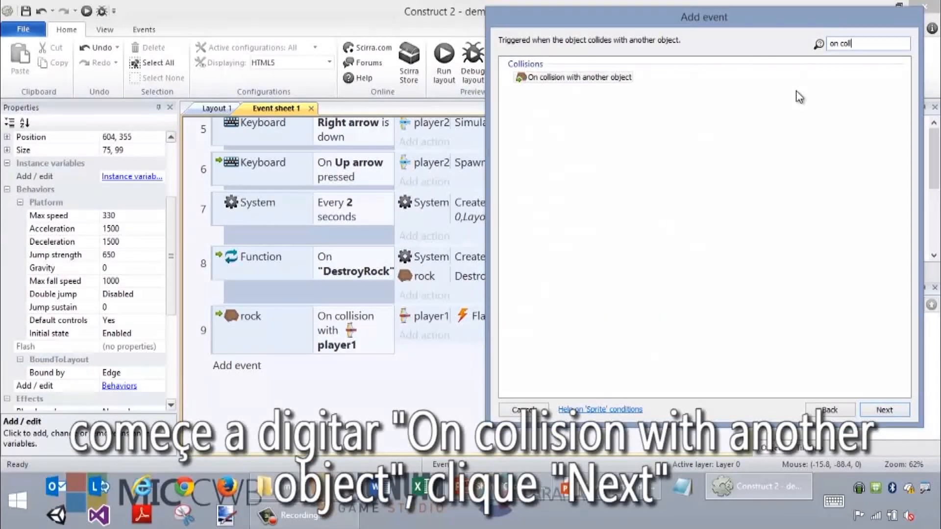
left_click(620, 78)
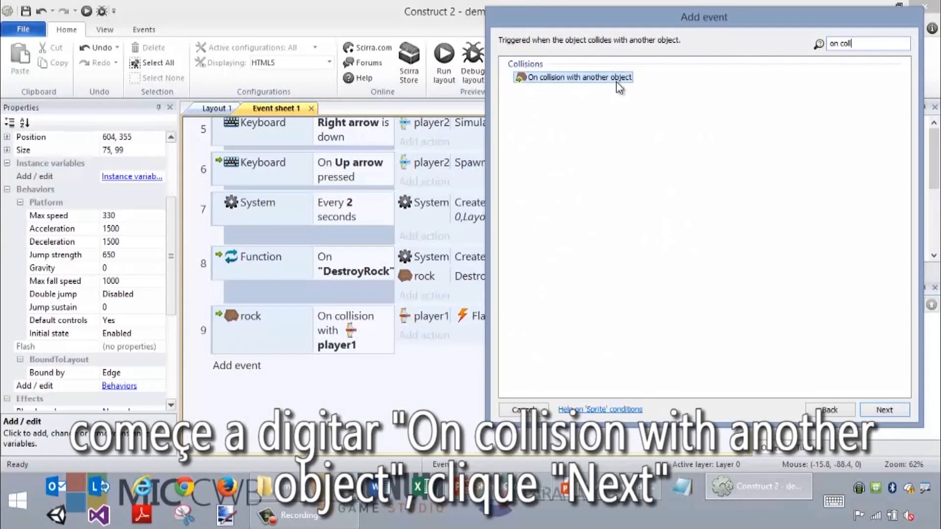
left_click(870, 410)
left_click(648, 194)
left_click(601, 143)
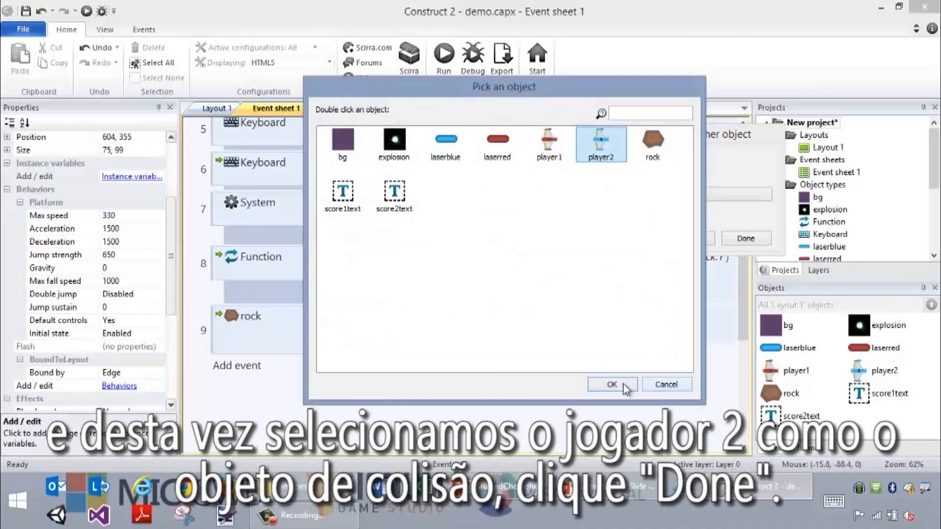
left_click(622, 384)
left_click(735, 251)
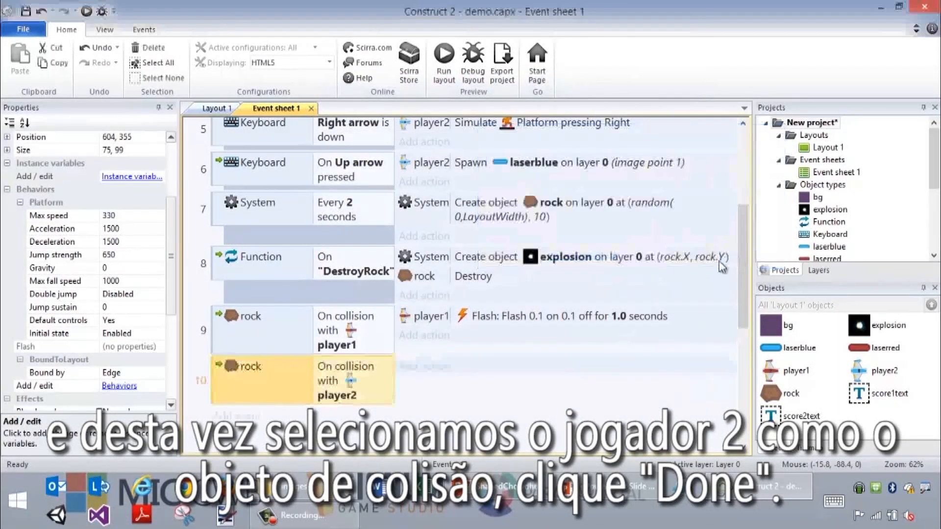
Step: Add a player2 Flash action to the rock–player2 collision event, with On time 0.1, Off time 0.1 and Duration 1.0
left_click(431, 372)
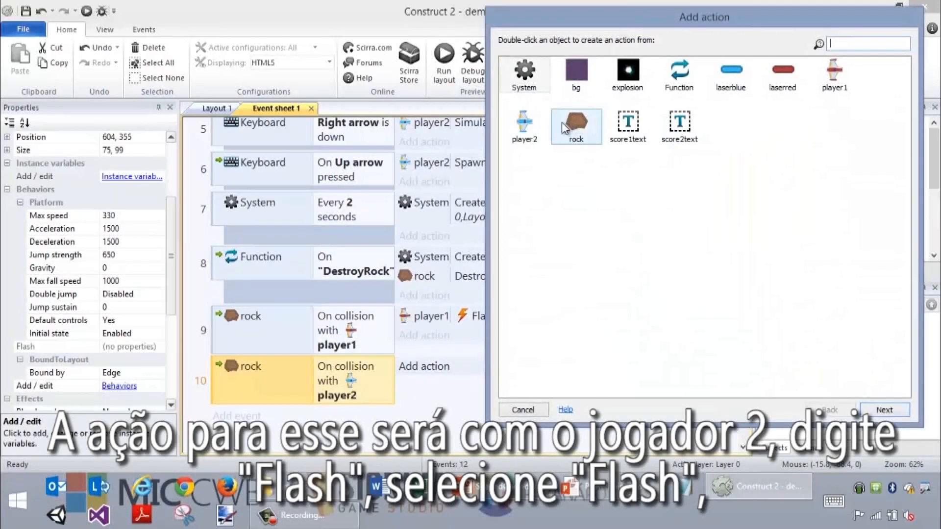
left_click(524, 125)
left_click(884, 410)
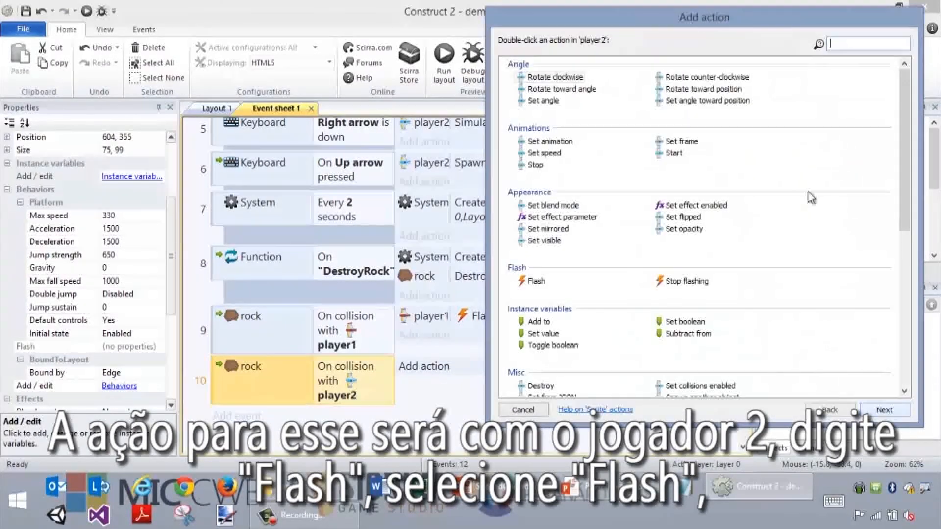
type("flash")
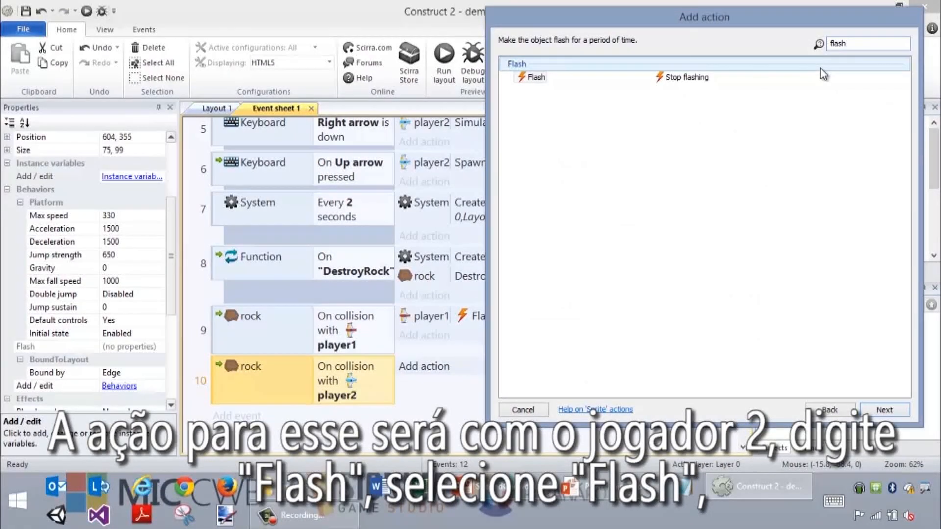
left_click(539, 78)
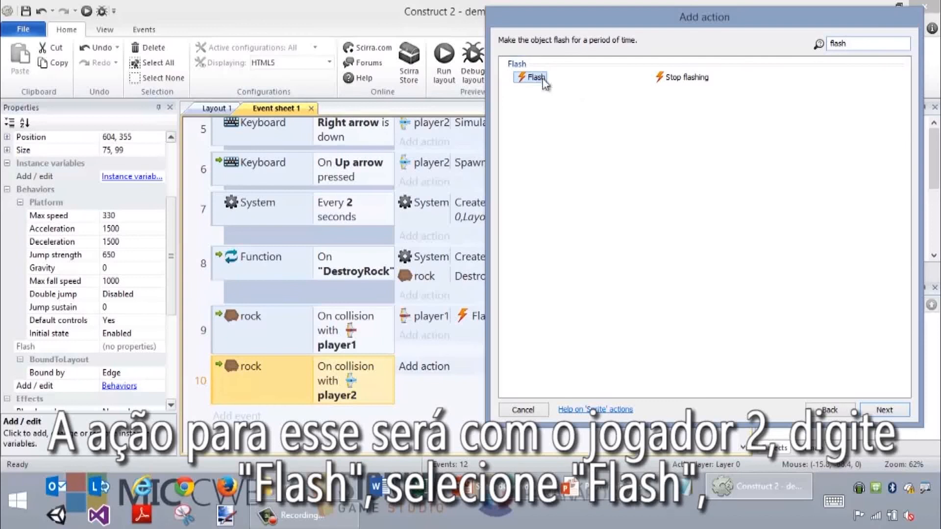
left_click(869, 410)
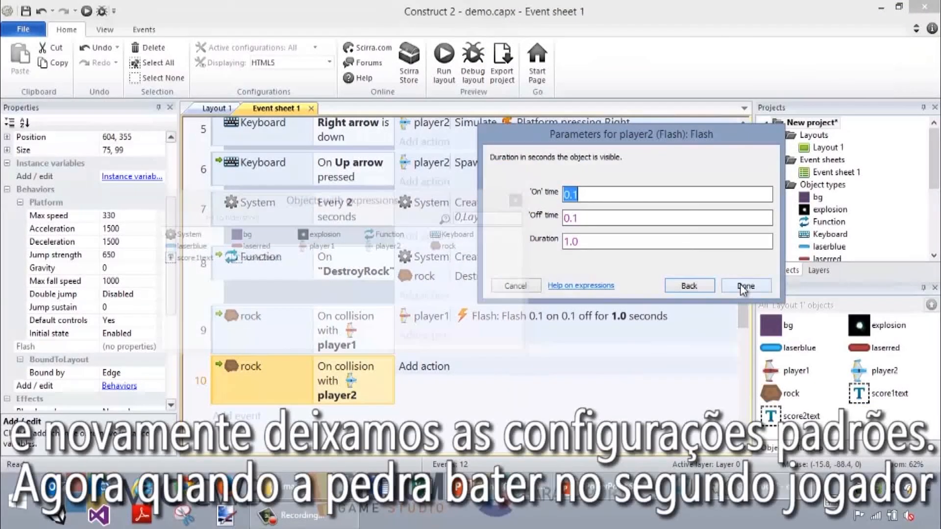
left_click(744, 288)
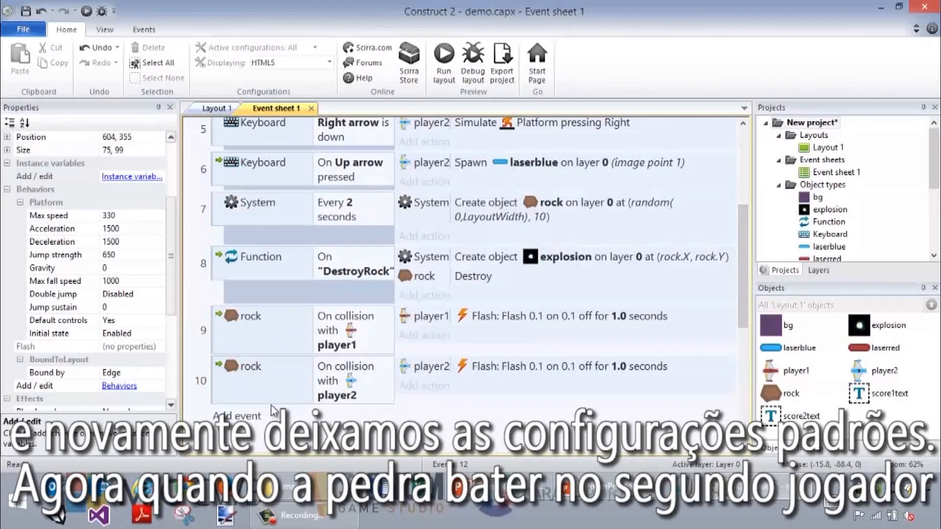
Step: Switch to the PowerPoint presentation and advance to the "Handle Laser Collisions with Rocks" slide
scroll(334, 363, "down", 1)
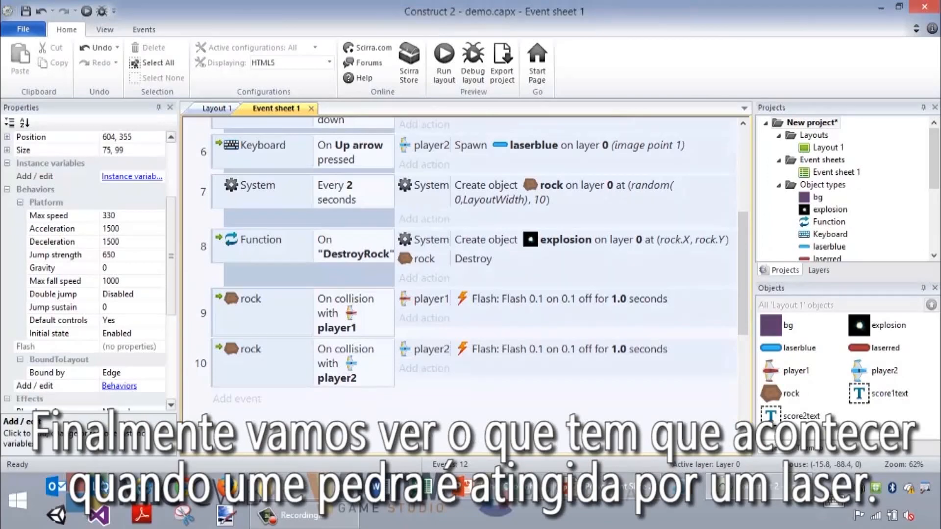
left_click(627, 487)
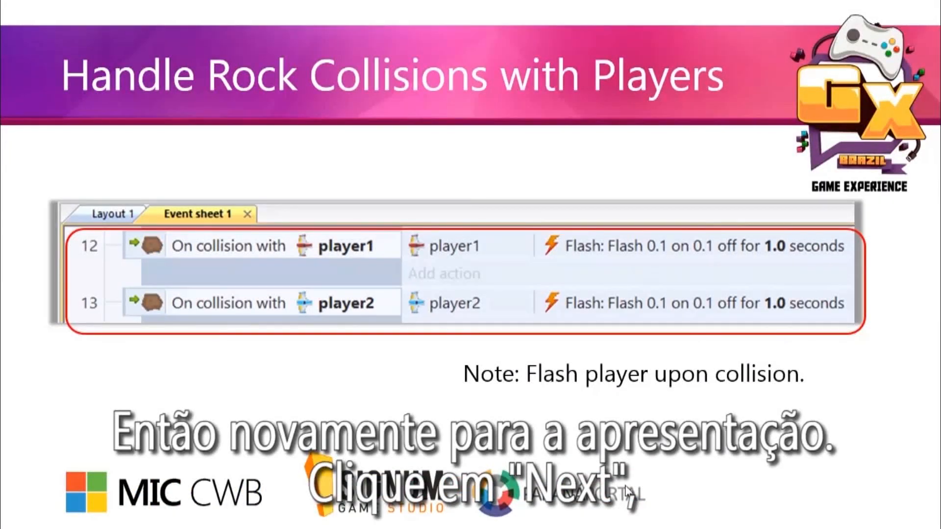
left_click(626, 487)
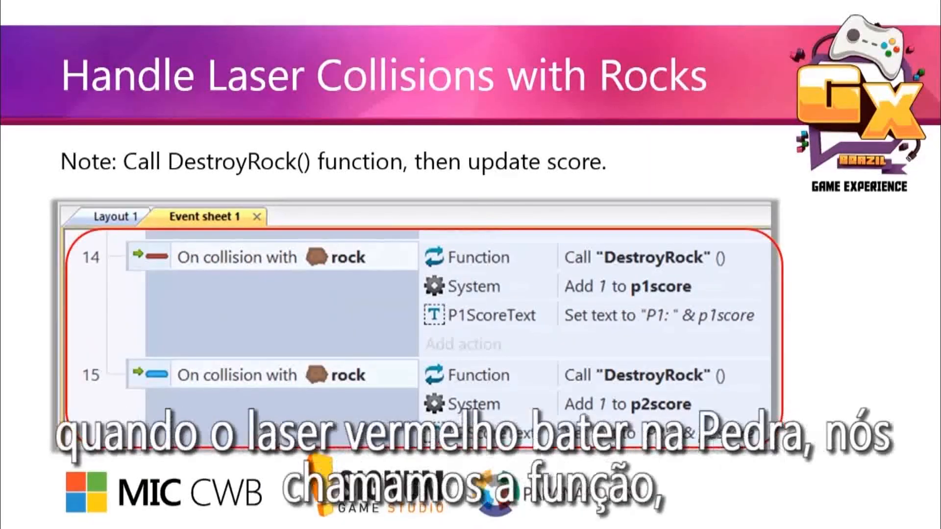
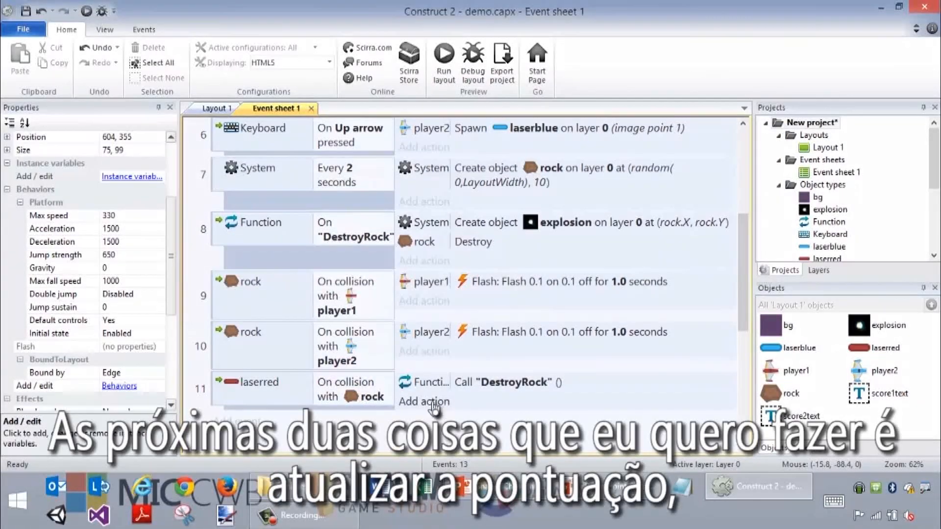
Step: Add a System "Add to" action to the laserred–rock collision event, adding 1 to the p1score variable
left_click(435, 402)
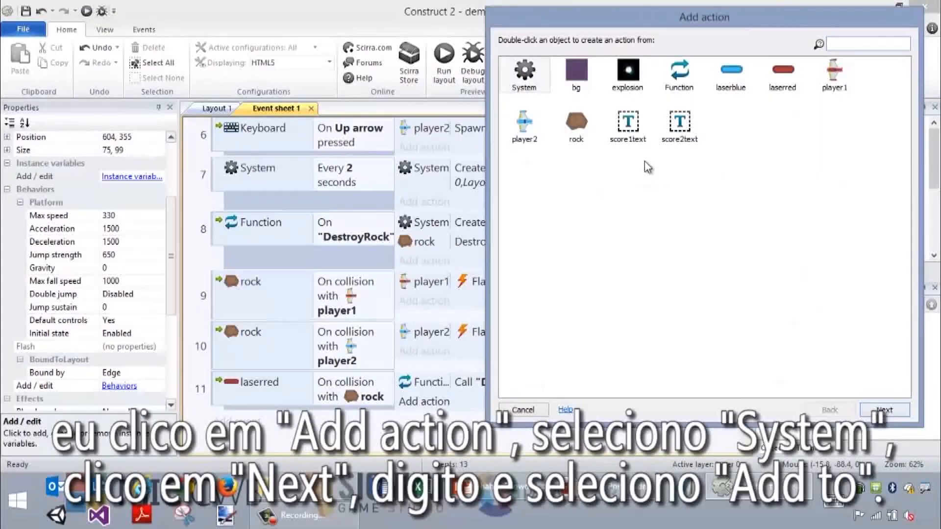
left_click(519, 79)
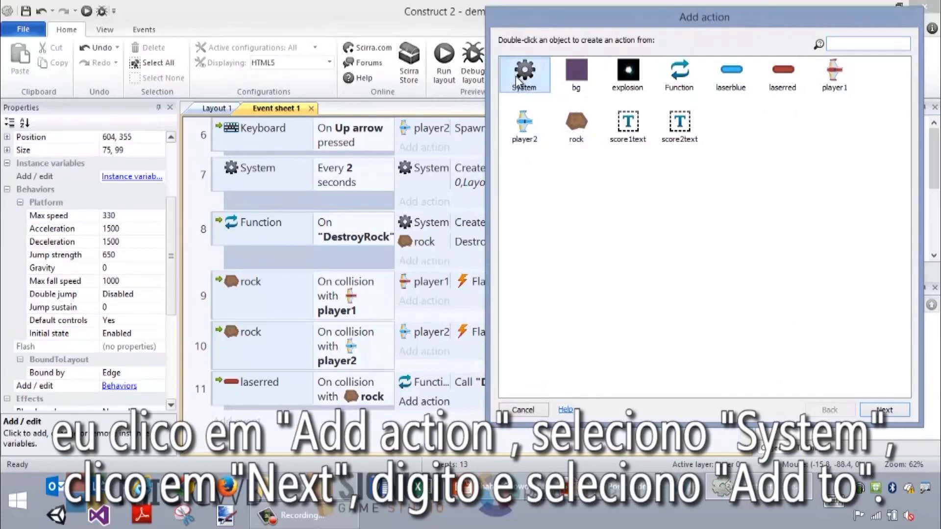
left_click(884, 411)
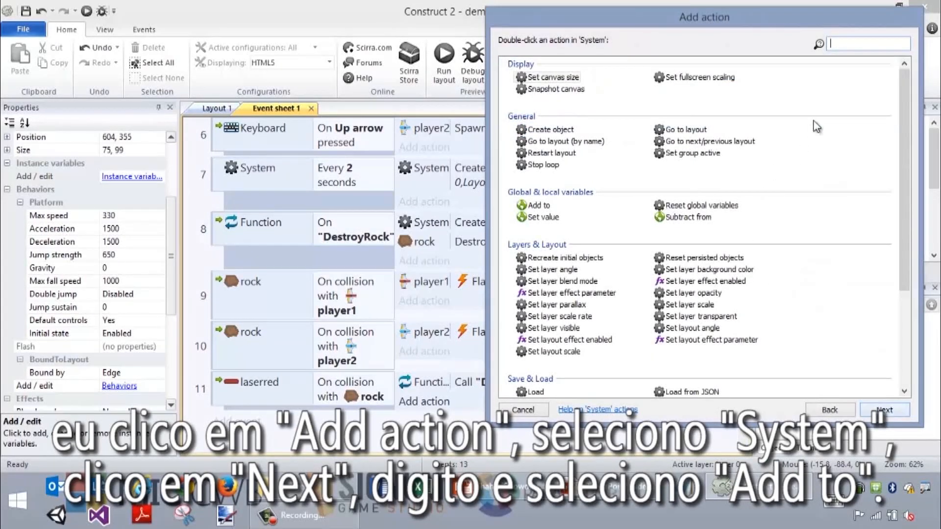
type("add")
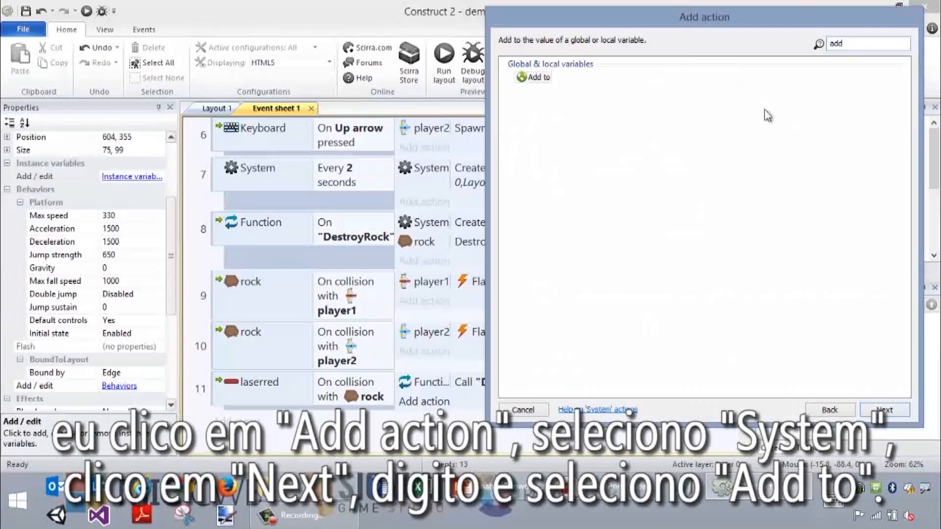
left_click(515, 80)
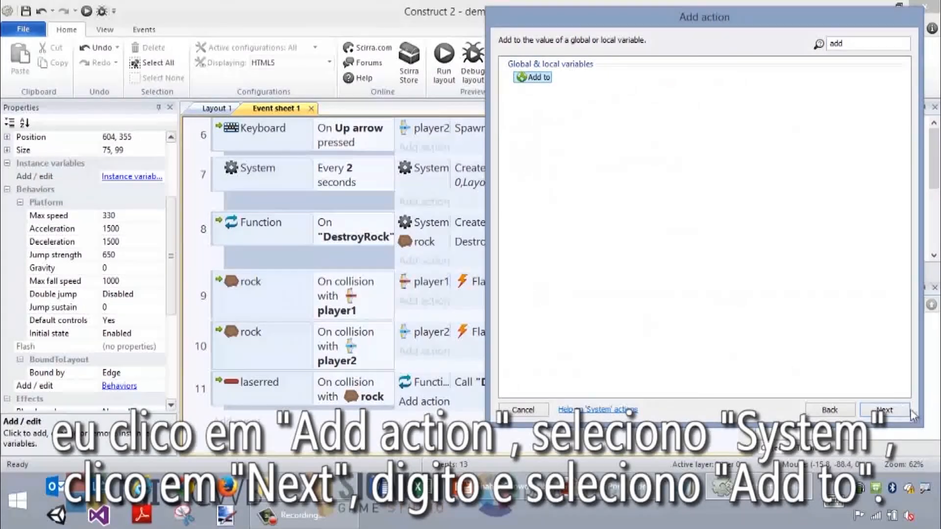
left_click(892, 412)
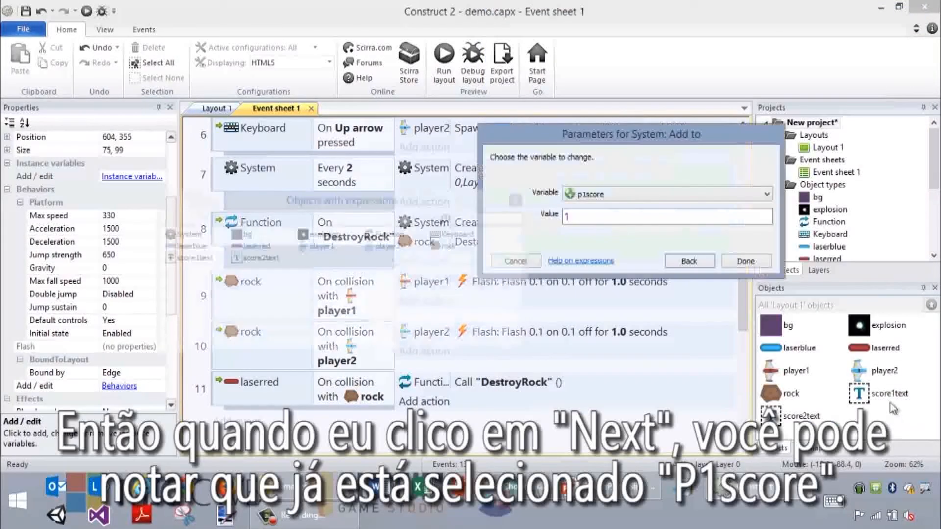
left_click(594, 195)
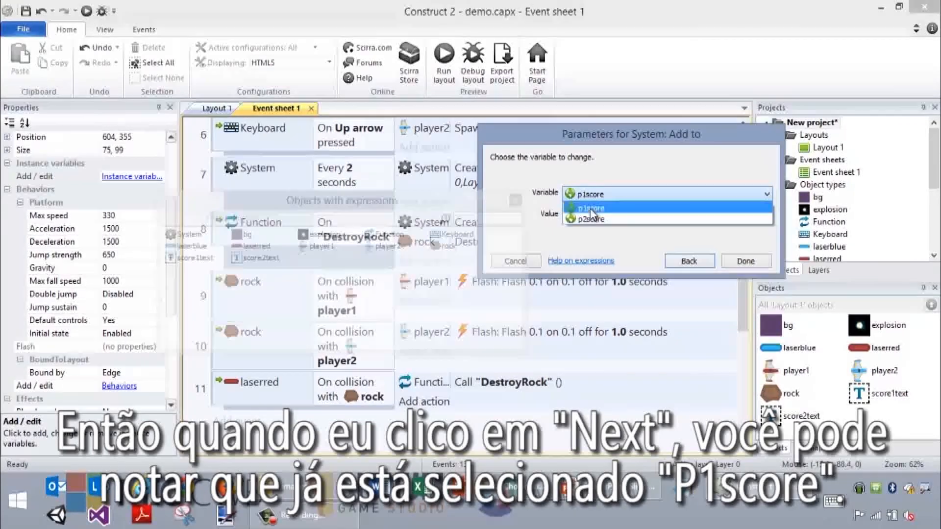
left_click(594, 208)
left_click(734, 264)
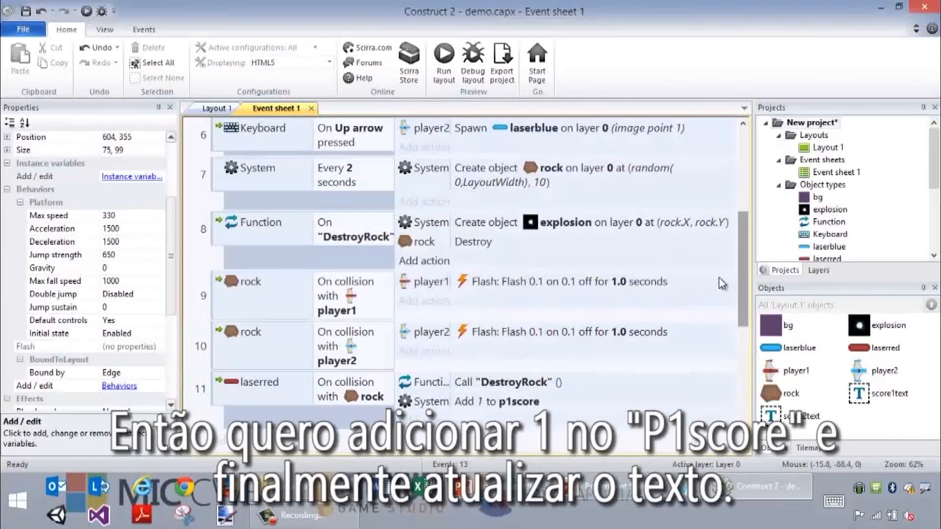
Step: Add a score1text Set text action with "P1: " & p1score to the laserred event, and widen the column of action object names
left_click(434, 420)
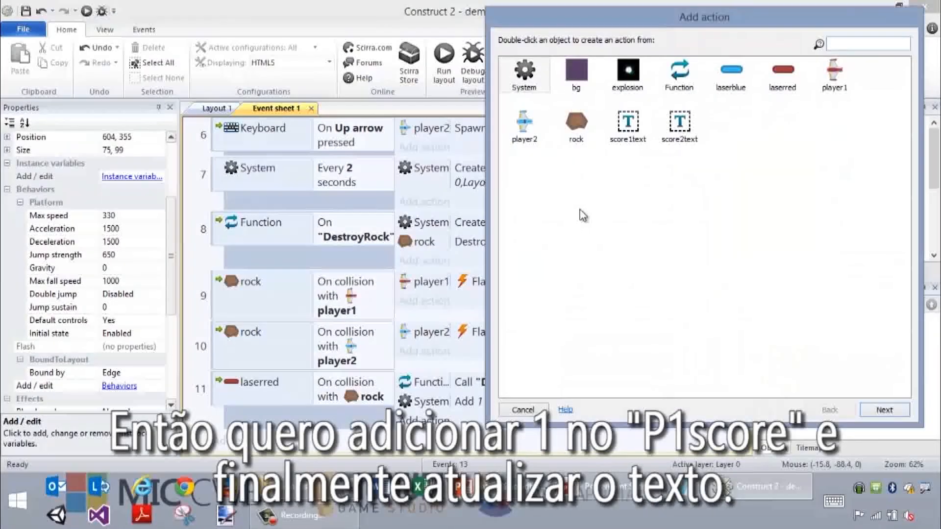
left_click(628, 125)
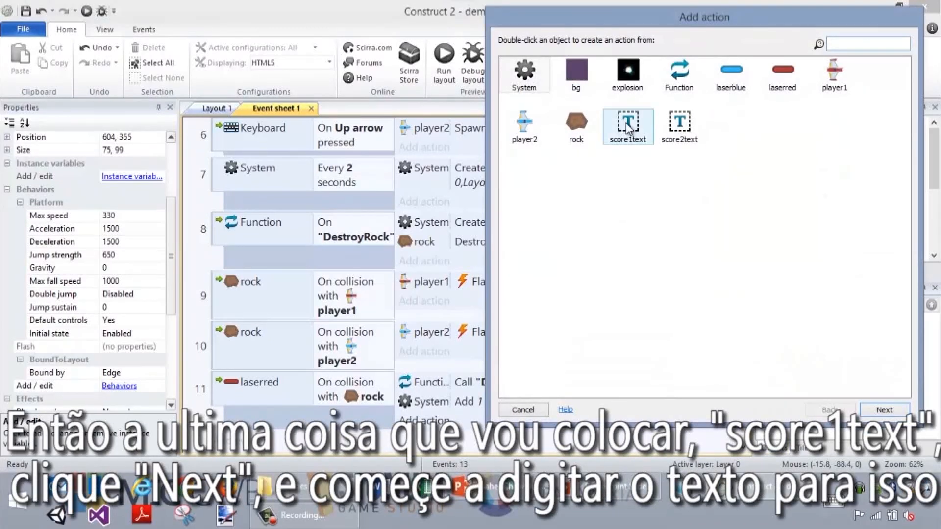
left_click(877, 411)
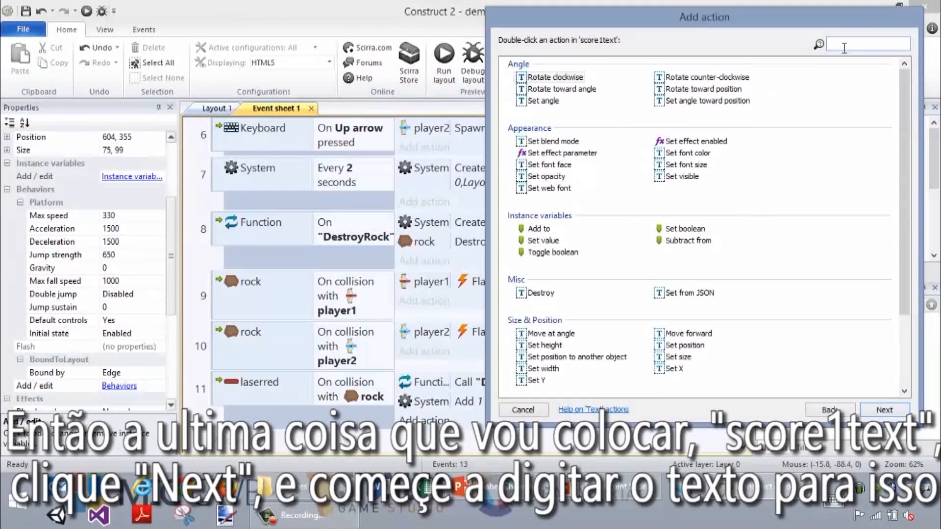
type("set te")
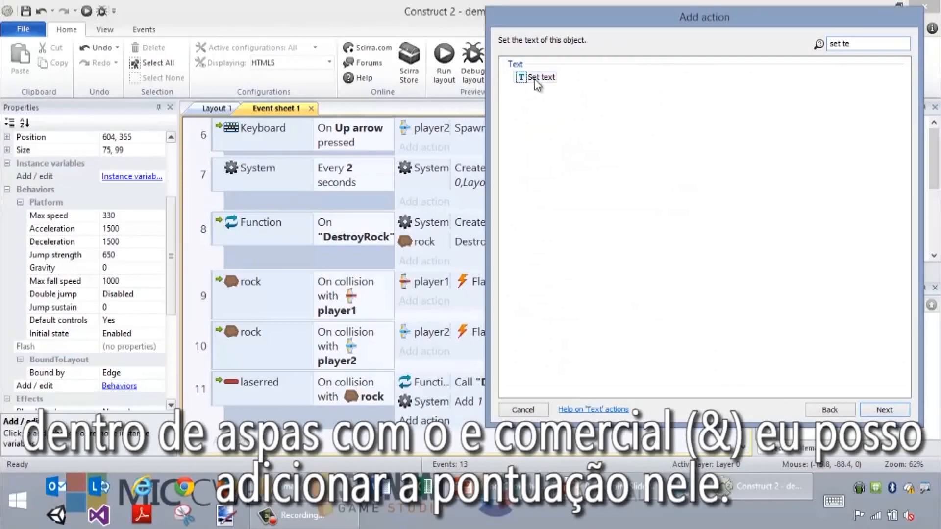
left_click(536, 79)
left_click(883, 409)
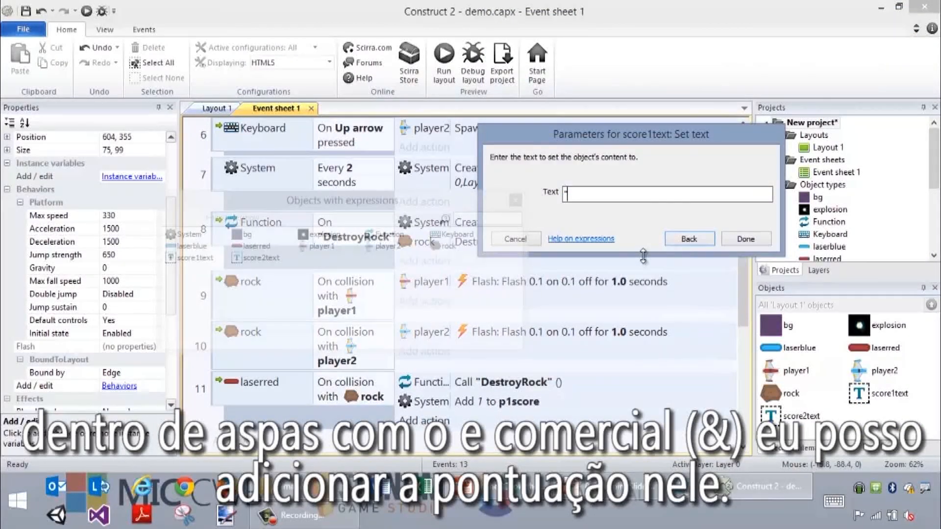
type("\"P1: \"")
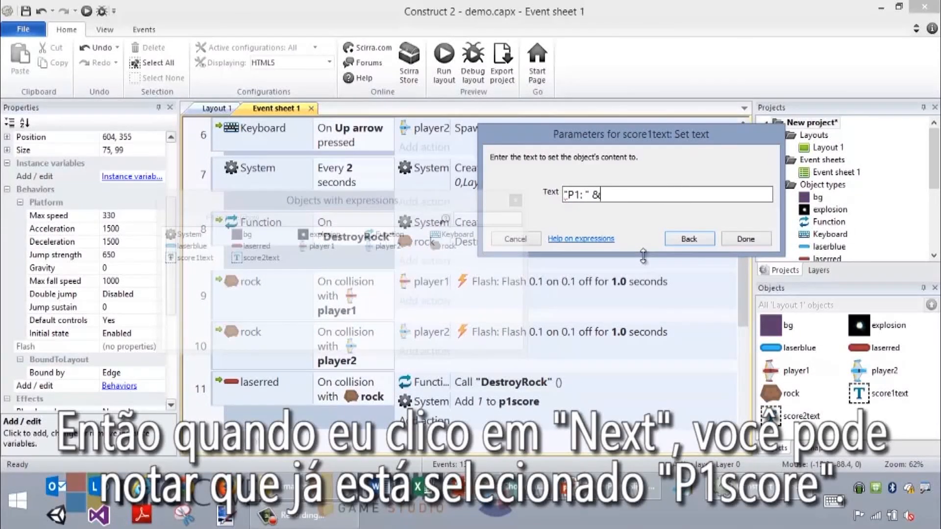
type(" & p1score")
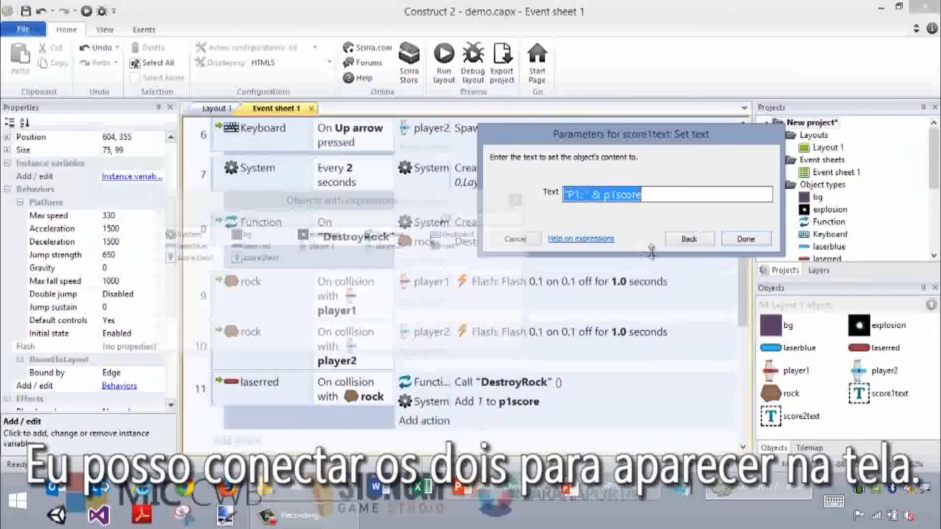
left_click(746, 239)
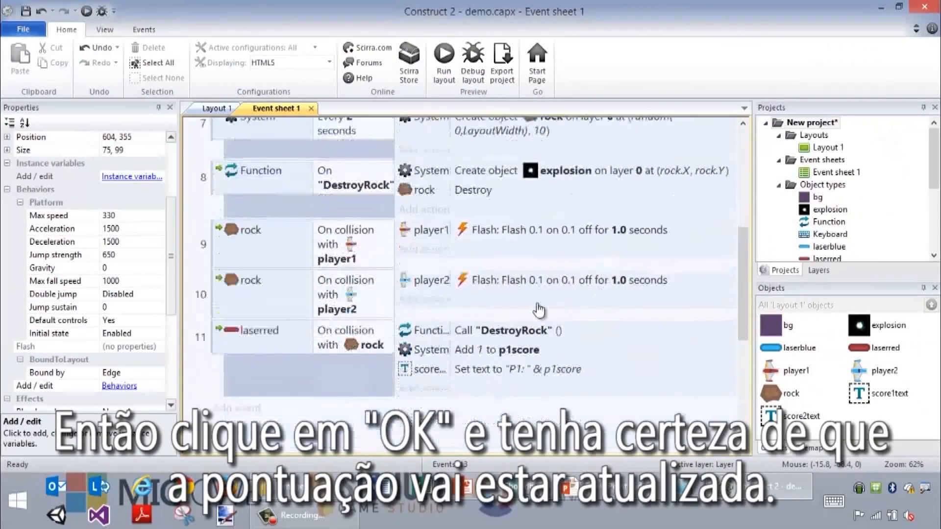
left_click_drag(453, 331, 481, 328)
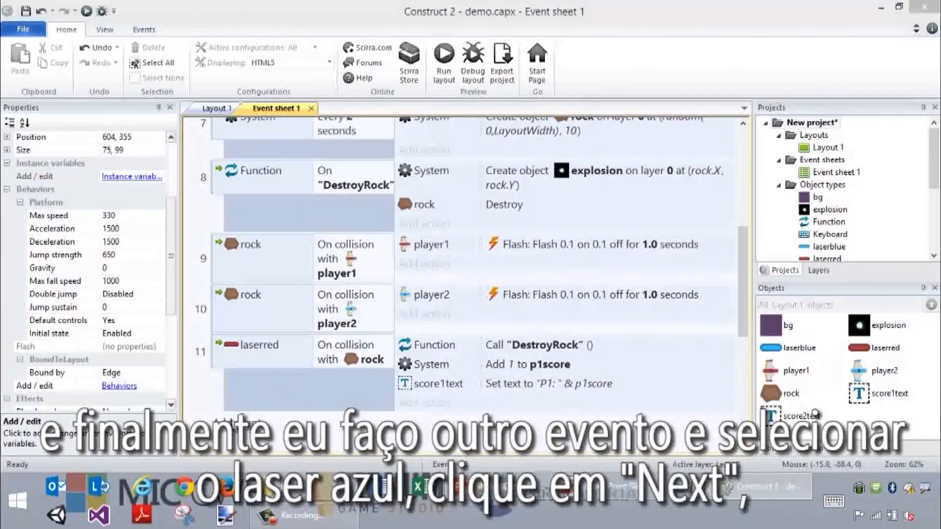
Step: Add a laserblue event with the condition On collision with another object, choosing rock as the object
left_click(234, 423)
left_click(779, 84)
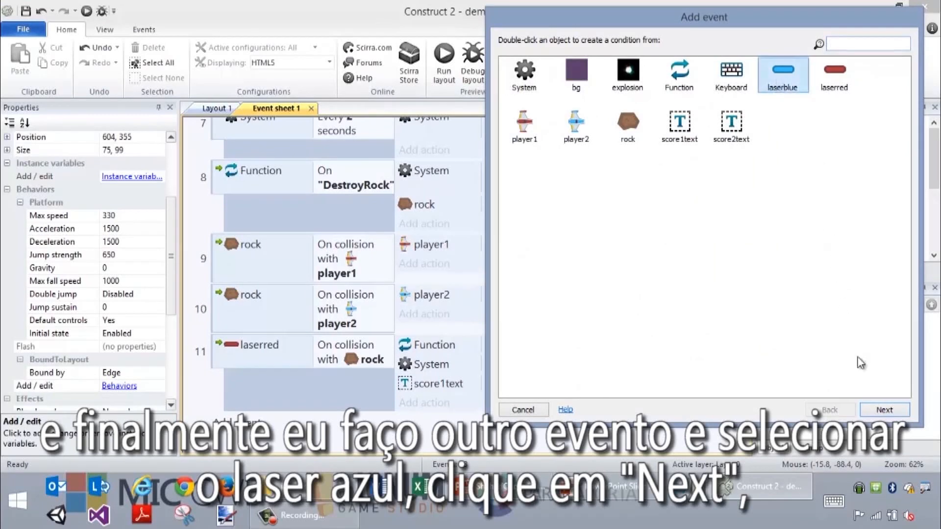
left_click(882, 410)
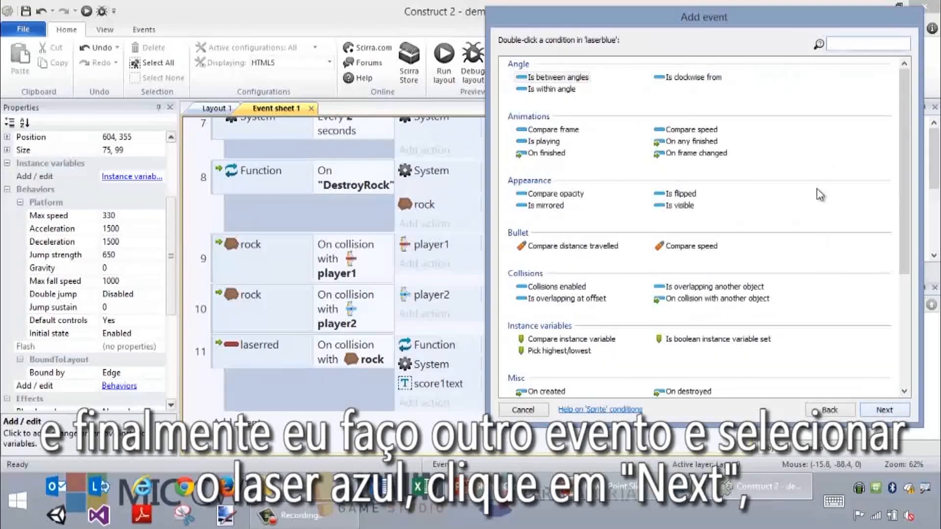
type("on col")
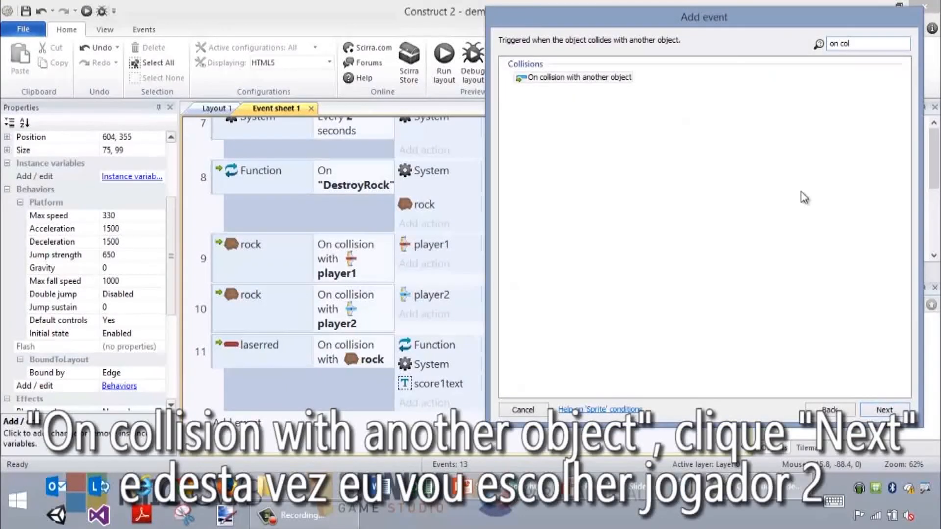
left_click(884, 411)
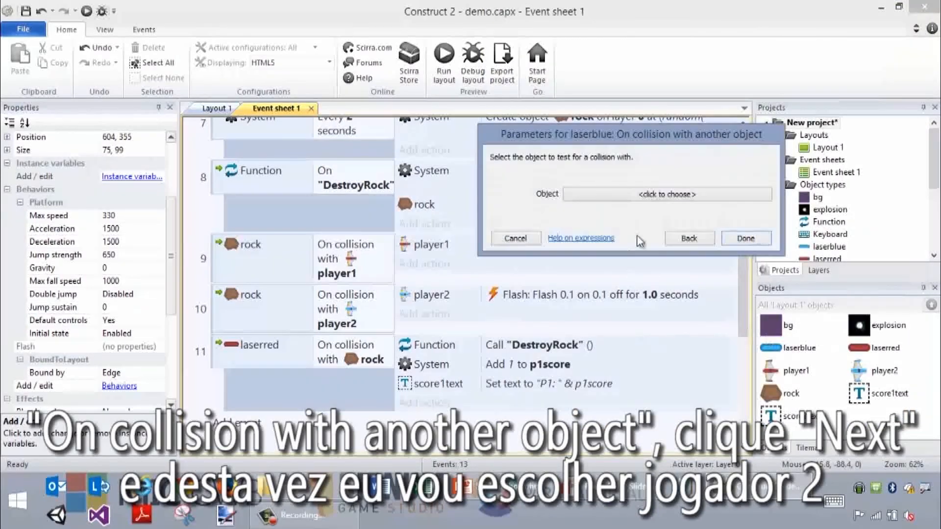
left_click(649, 196)
left_click(601, 144)
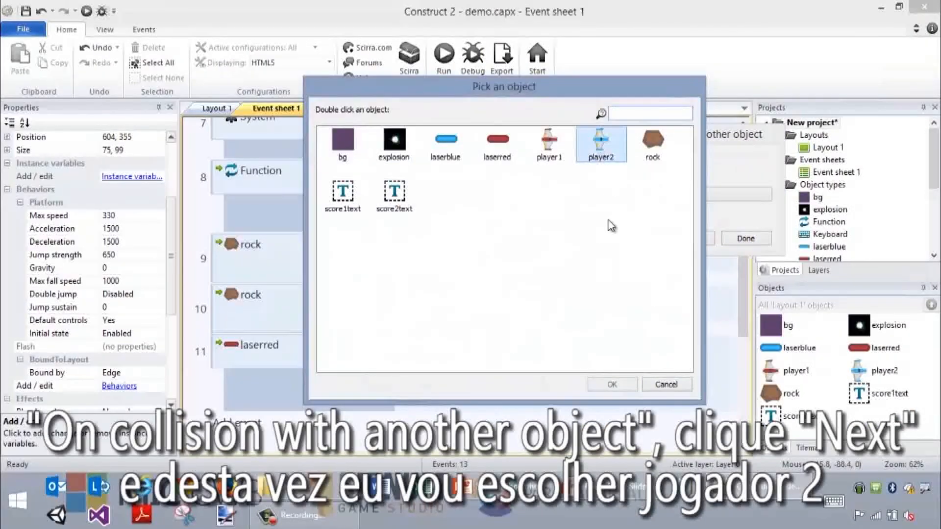
left_click(650, 158)
left_click(611, 384)
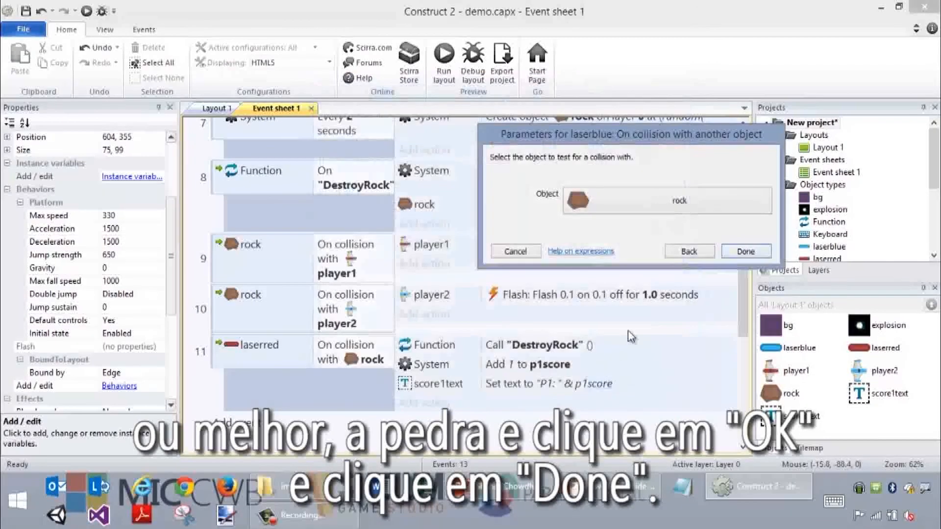
left_click(745, 239)
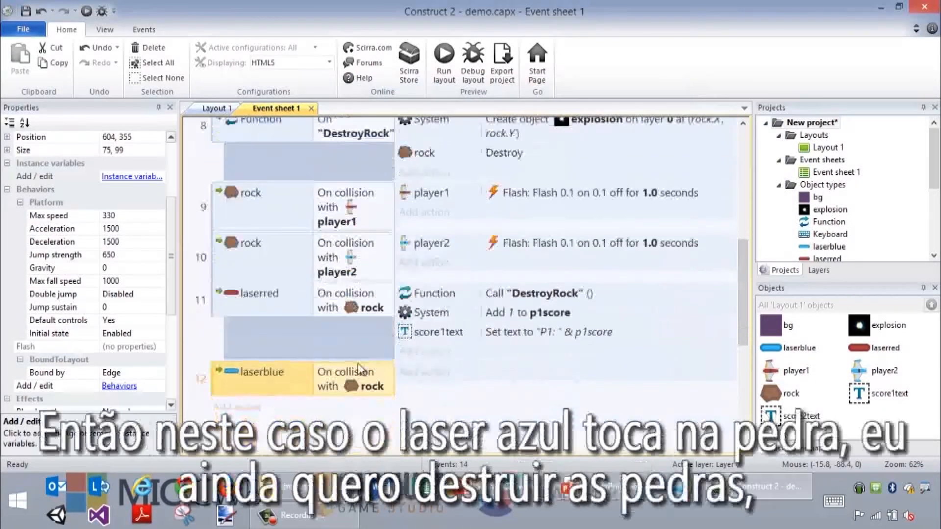
Step: Add a Call function action for "DestroyRock" to the laserblue–rock collision event
left_click(422, 373)
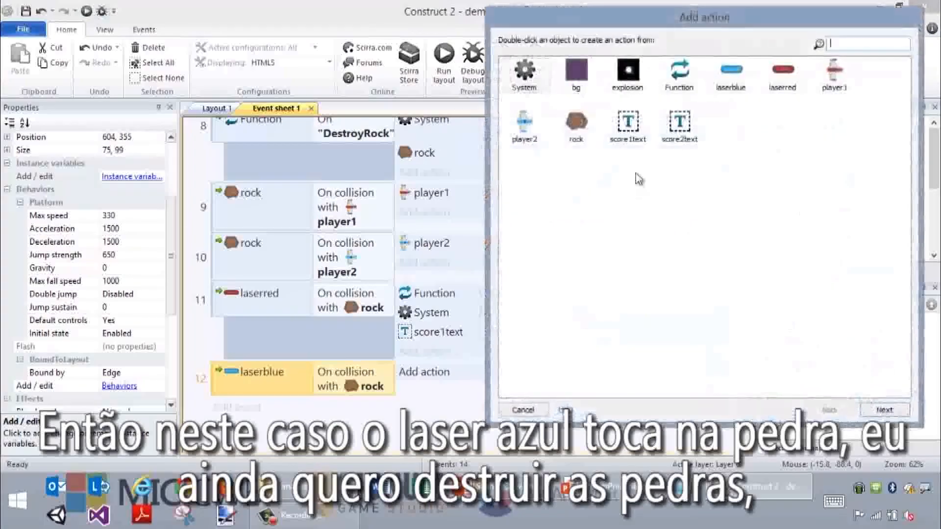
left_click(683, 83)
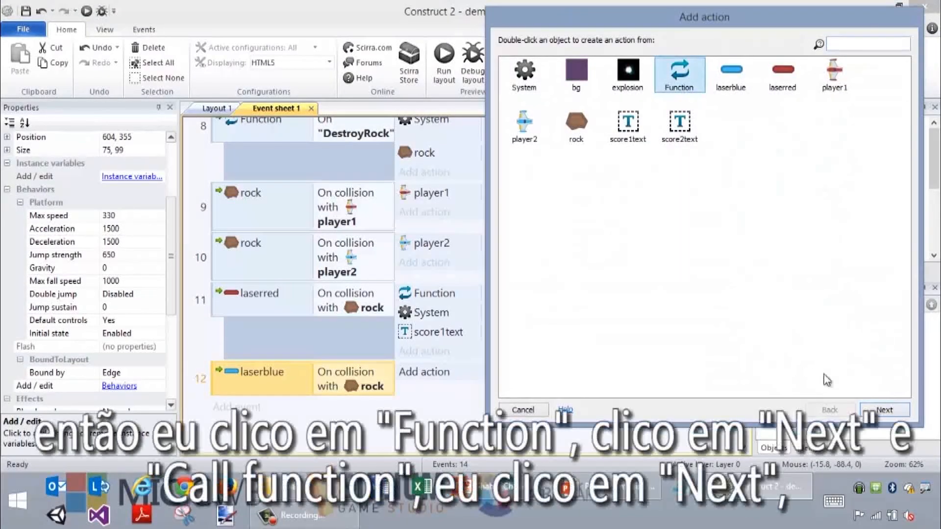
left_click(884, 411)
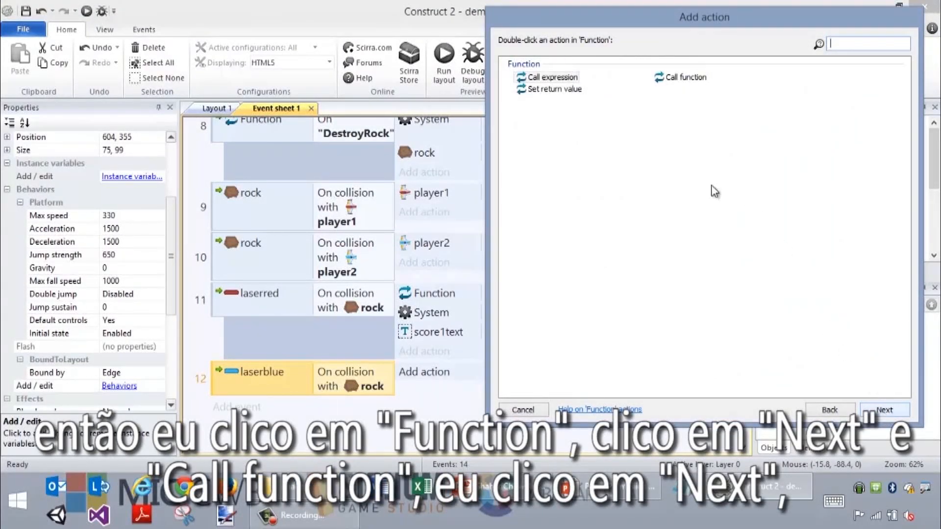
left_click(686, 78)
left_click(884, 411)
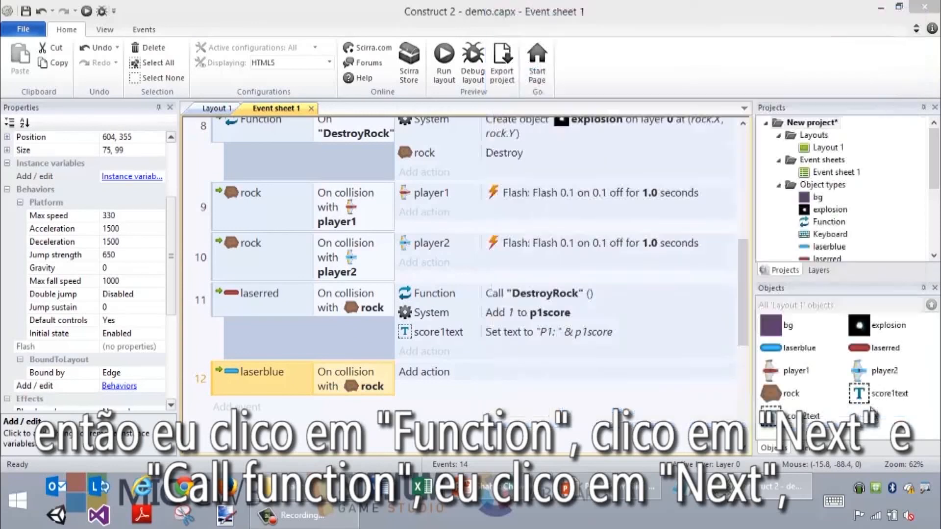
type("\"des")
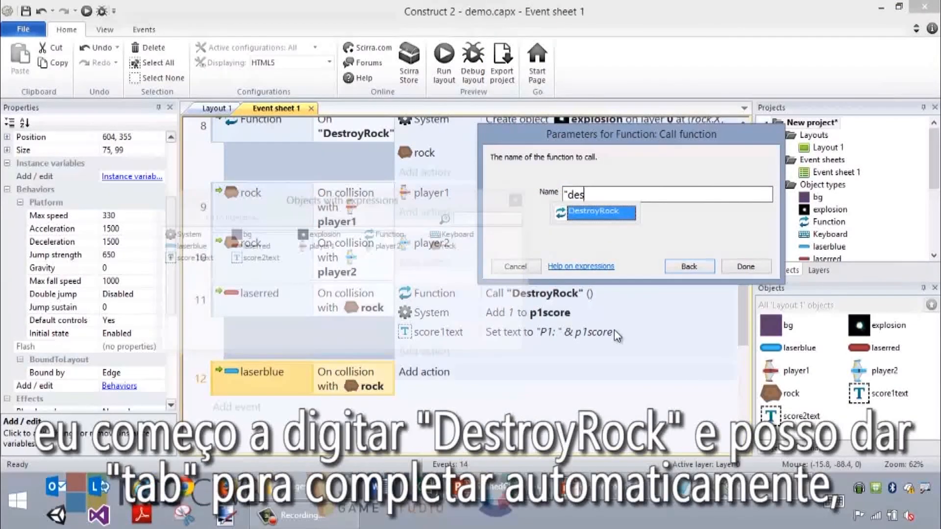
key("Tab")
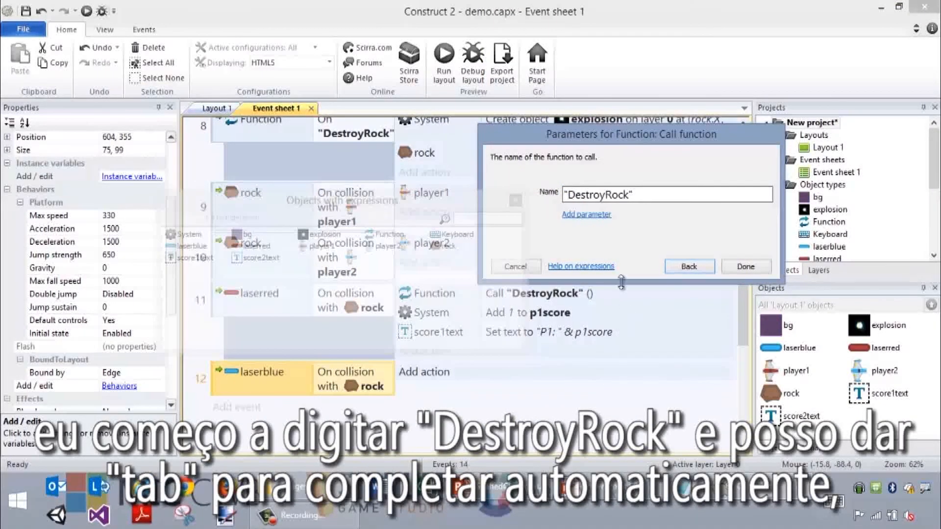
left_click(736, 266)
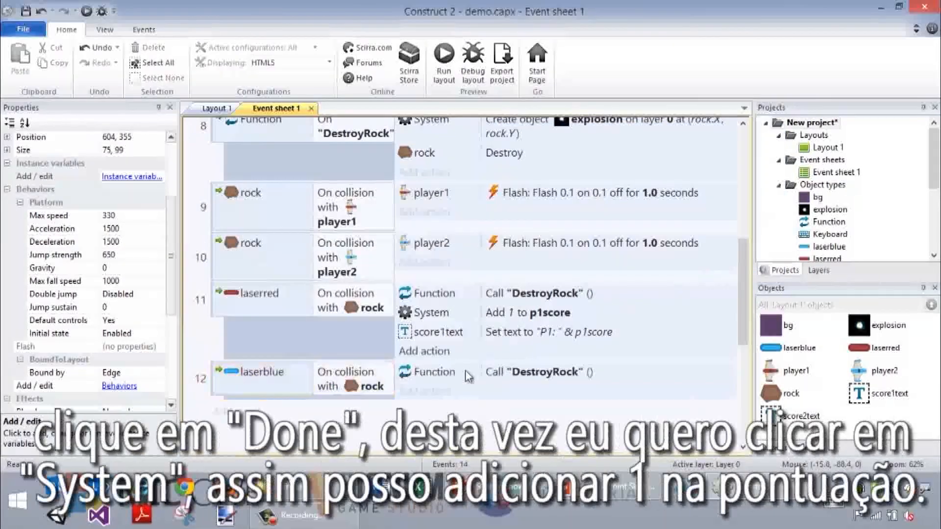
Step: Add a System "Add to" action to the laserblue–rock collision event, adding 1 to the p2score variable
left_click(438, 392)
left_click(522, 83)
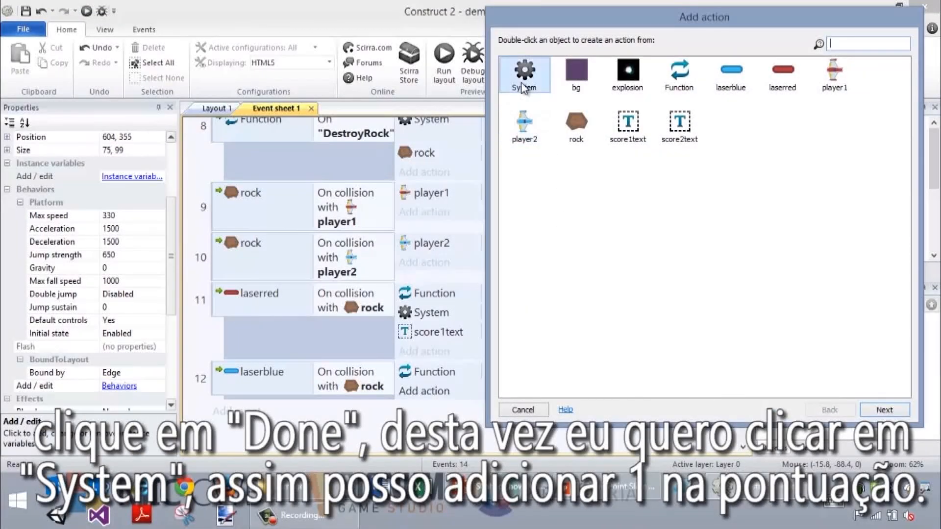
left_click(885, 411)
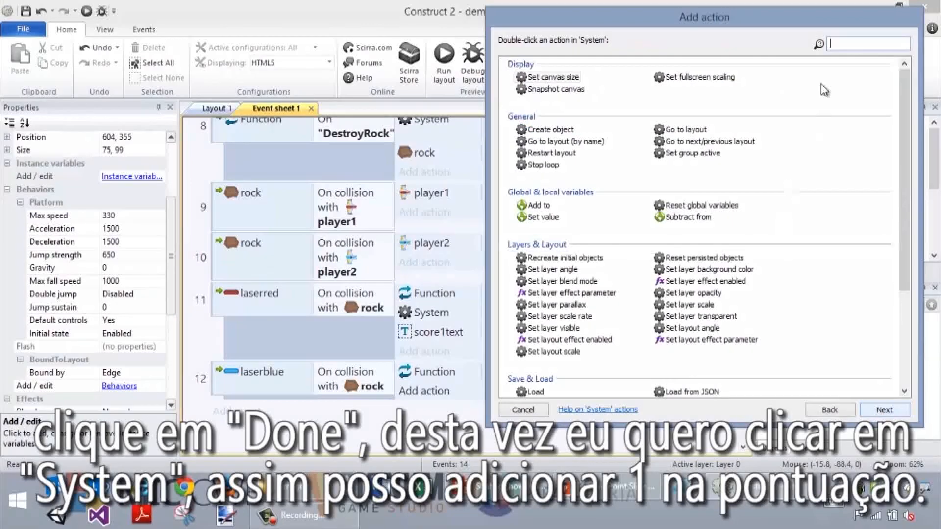
type("add")
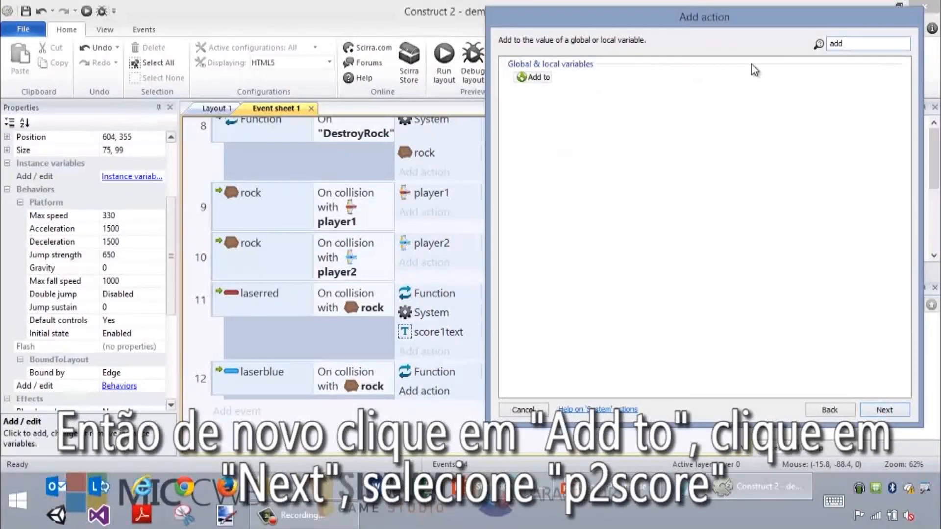
left_click(873, 410)
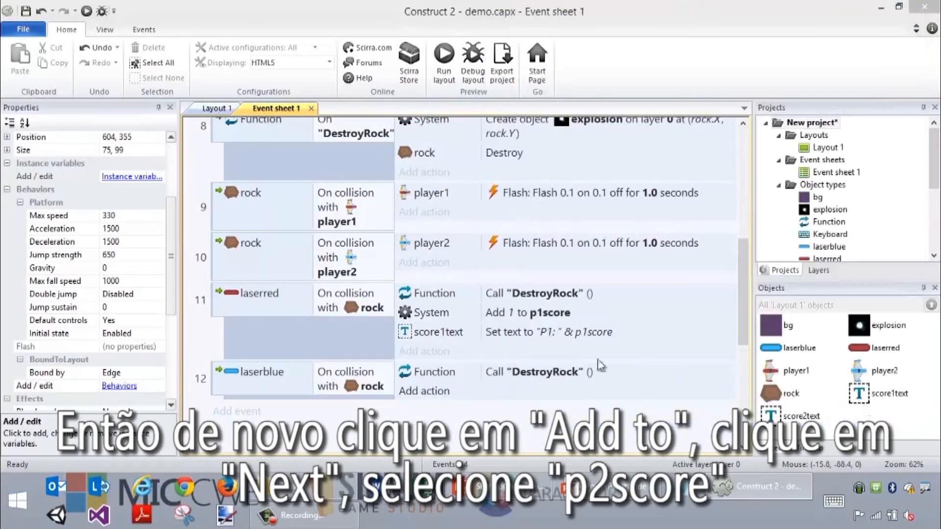
left_click(624, 195)
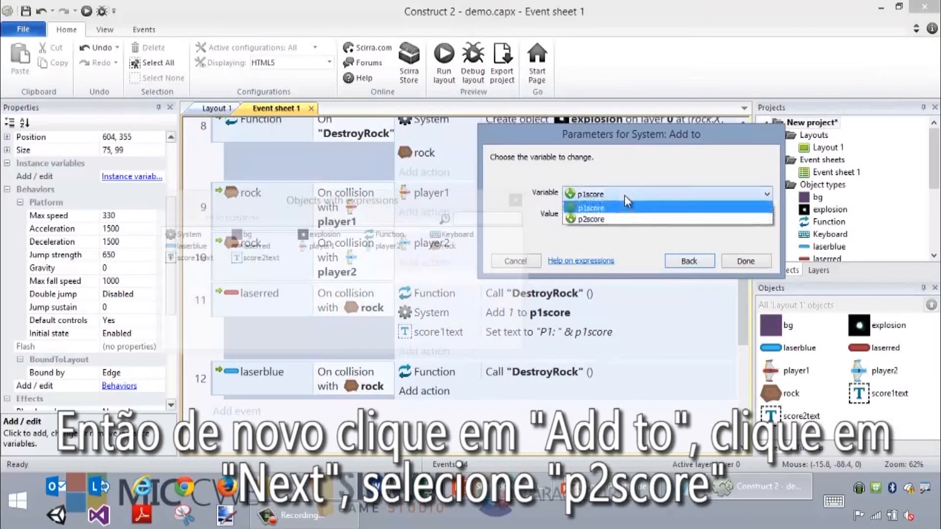
left_click(614, 213)
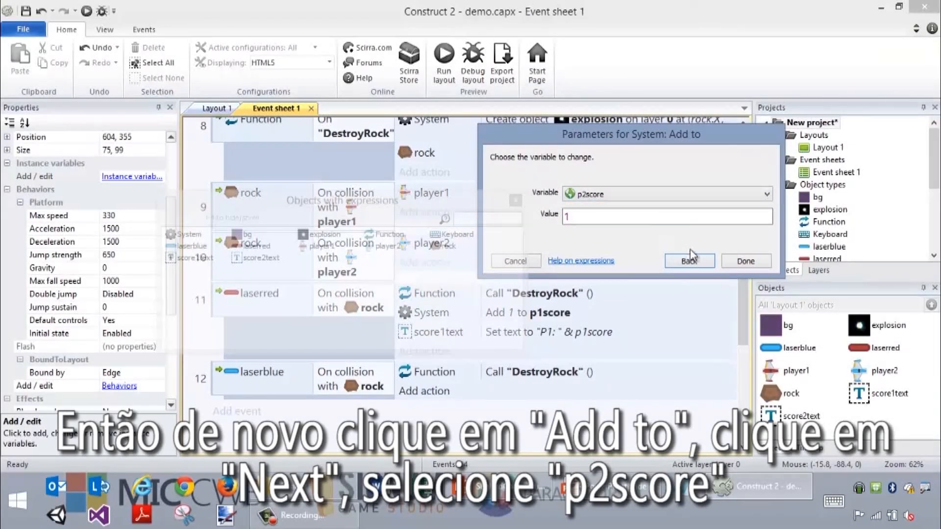
left_click(745, 263)
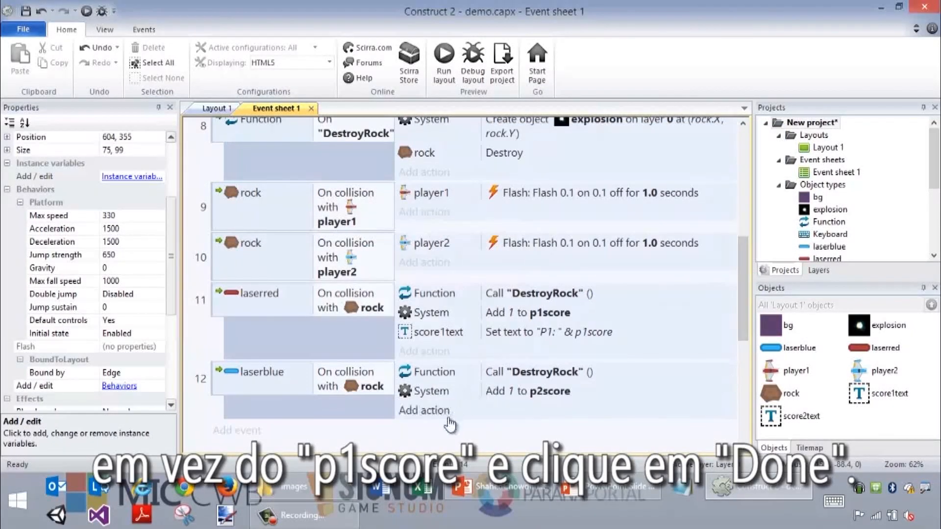
Step: Add a score2text Set text action with "P2:" & p2score to the laserblue–rock collision event
left_click(430, 411)
left_click(682, 128)
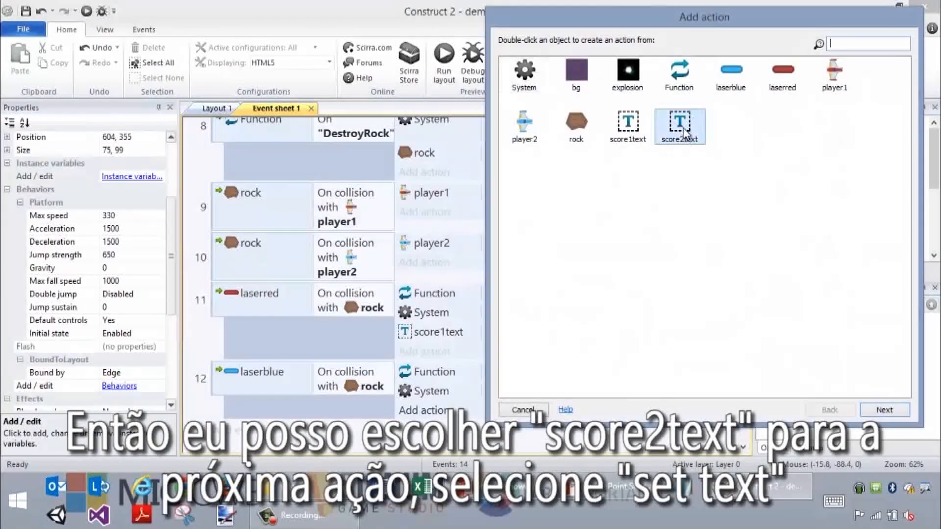
left_click(876, 411)
type("set te")
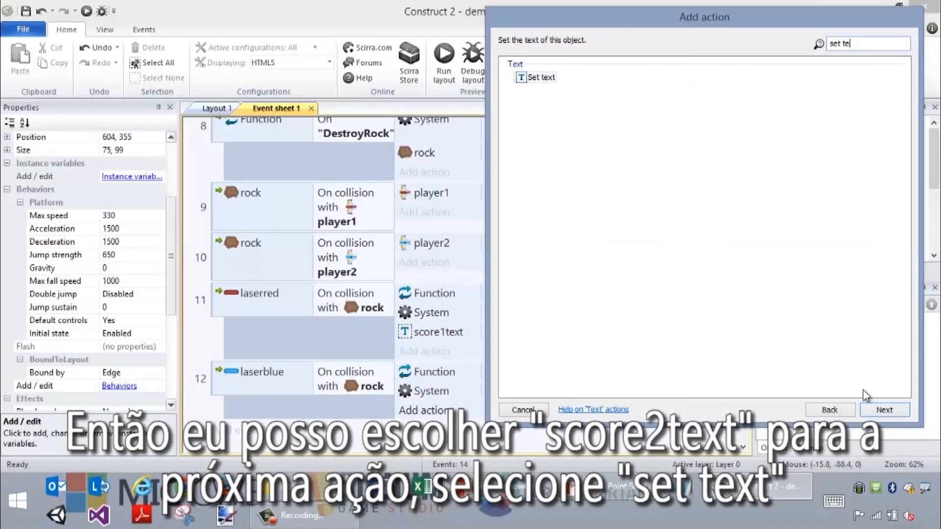
left_click(882, 409)
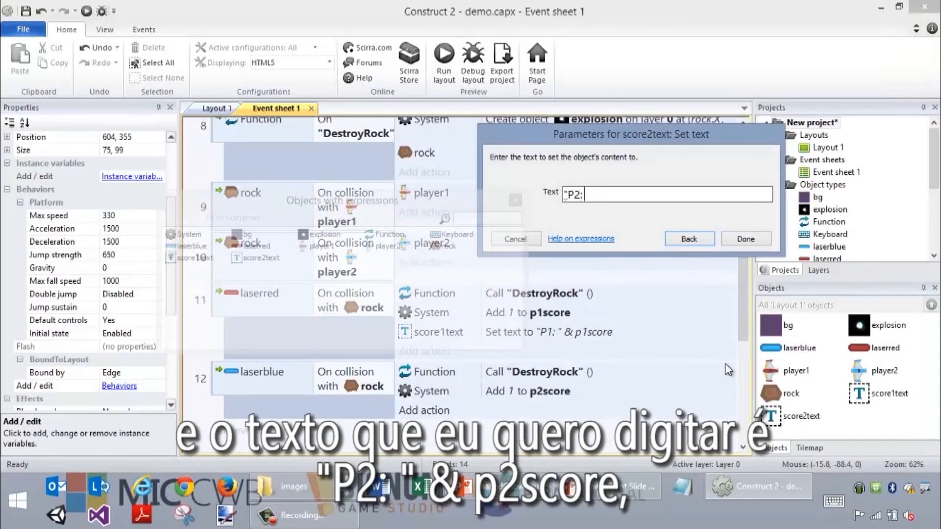
type("\"P2:\" & p2score")
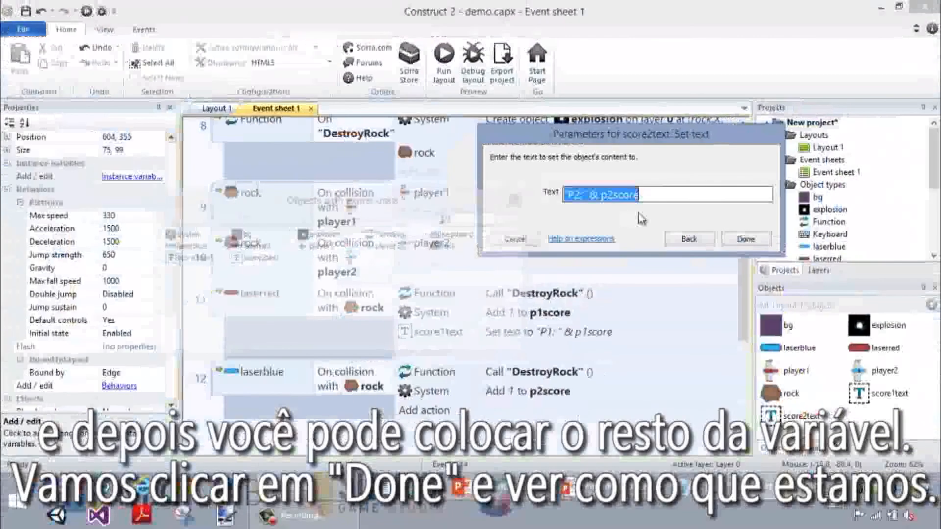
left_click(870, 264)
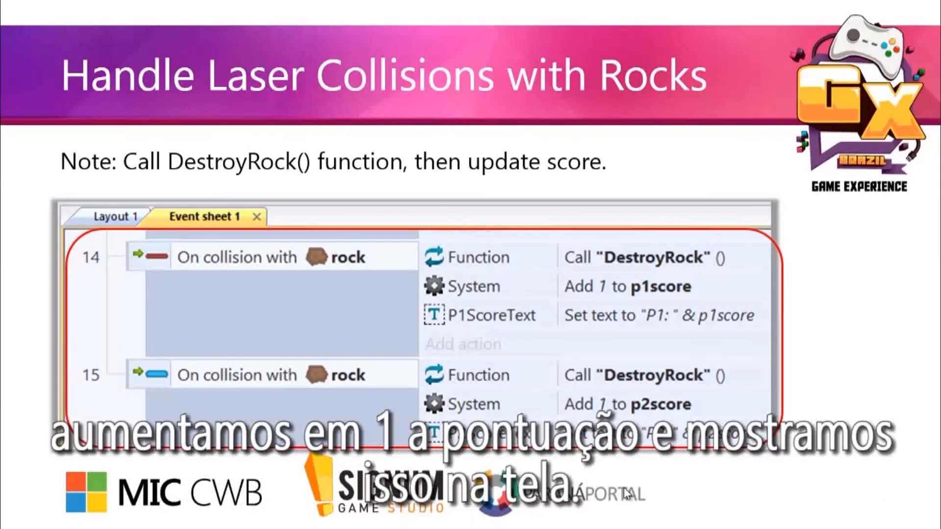
key("Right")
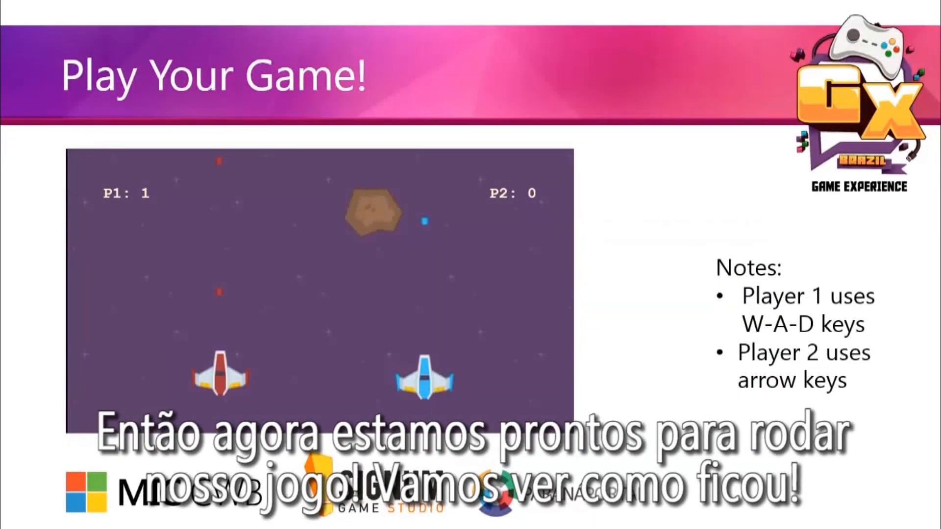
Step: Switch back to Construct 2 and run the layout in the browser
key("alt+Tab")
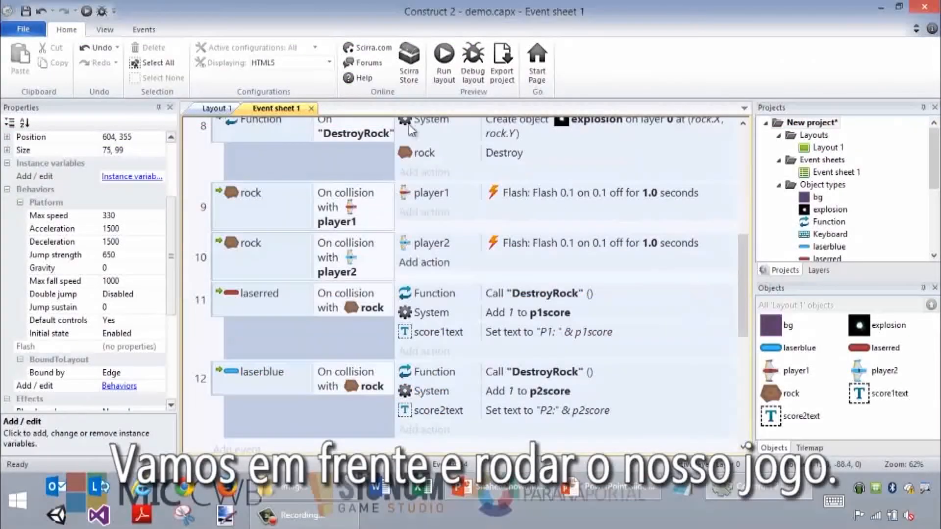
left_click(443, 62)
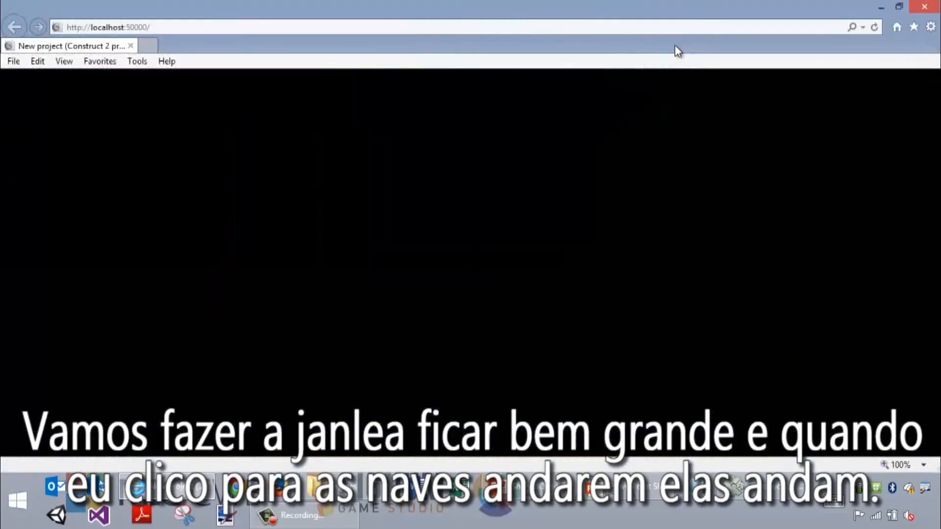
left_click(671, 42)
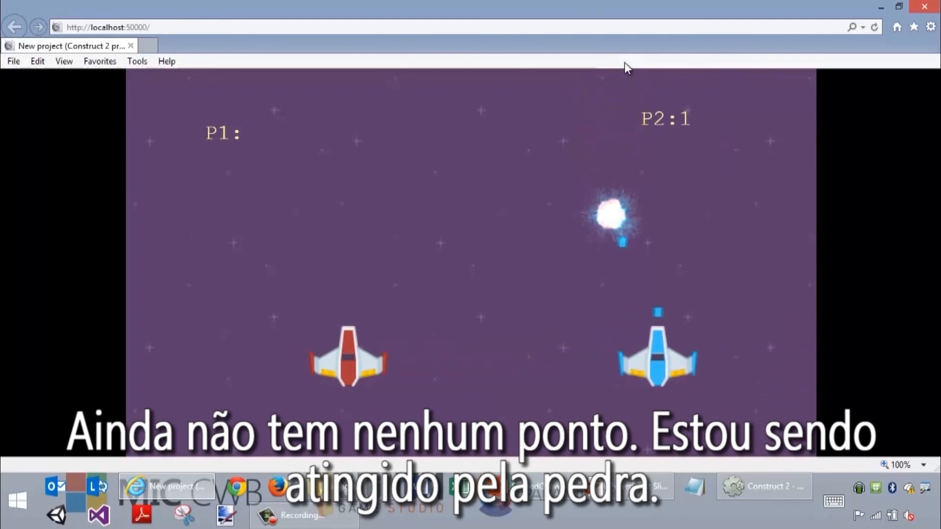
Step: Playtest by steering both ships and firing red and blue lasers at the rocks to check each player's score, and close the preview
key("d")
key("space")
key("space")
key("space")
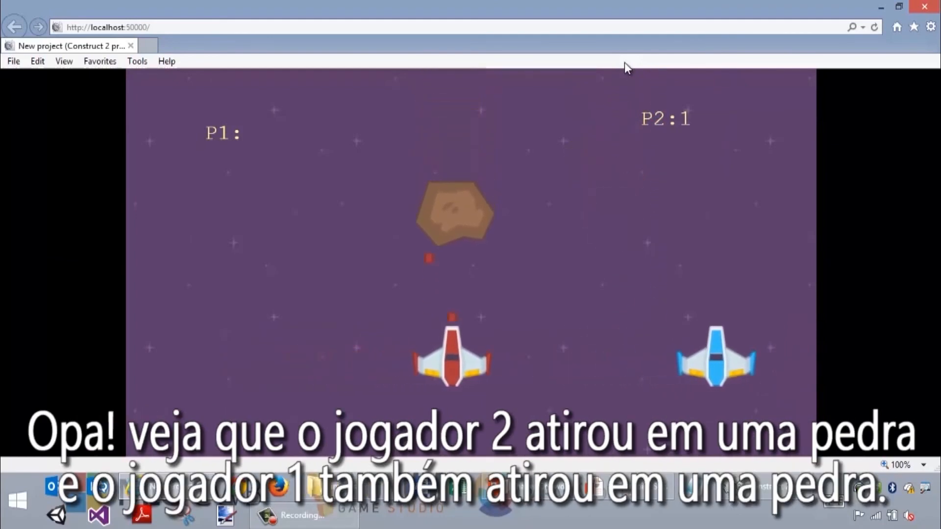
key("a")
key("Left")
key("d")
key("Right")
key("Return")
key("Return")
key("a")
key("Left")
key("d")
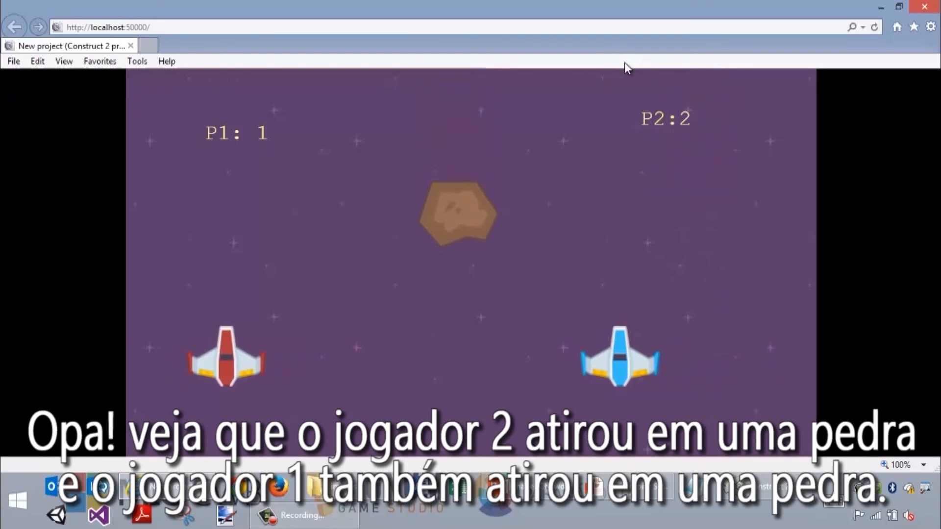
key("a")
key("Right")
key("d")
key("Return")
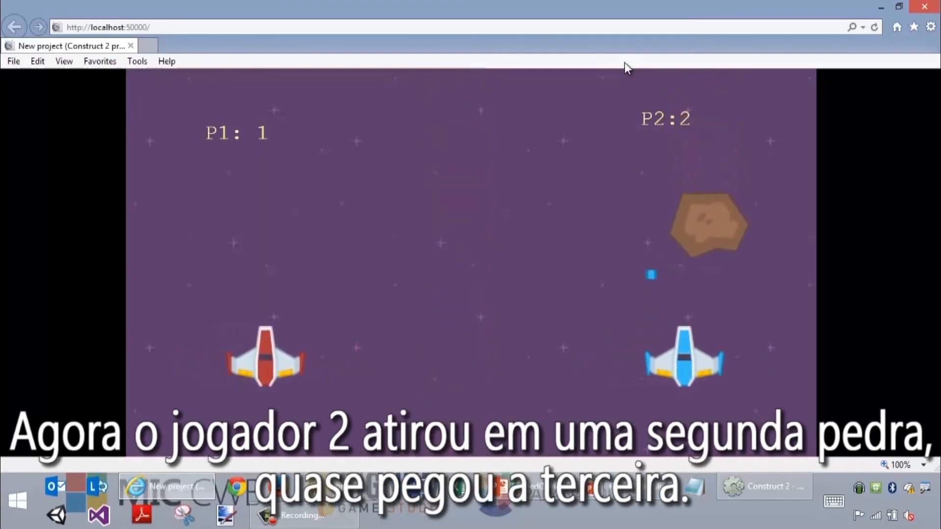
key("a")
key("Left")
key("d")
key("Right")
key("space")
key("space")
key("a")
key("d")
key("Left")
key("Return")
key("Left")
key("a")
key("Return")
key("d")
key("Right")
key("space")
key("space")
key("space")
key("Return")
key("Left")
key("a")
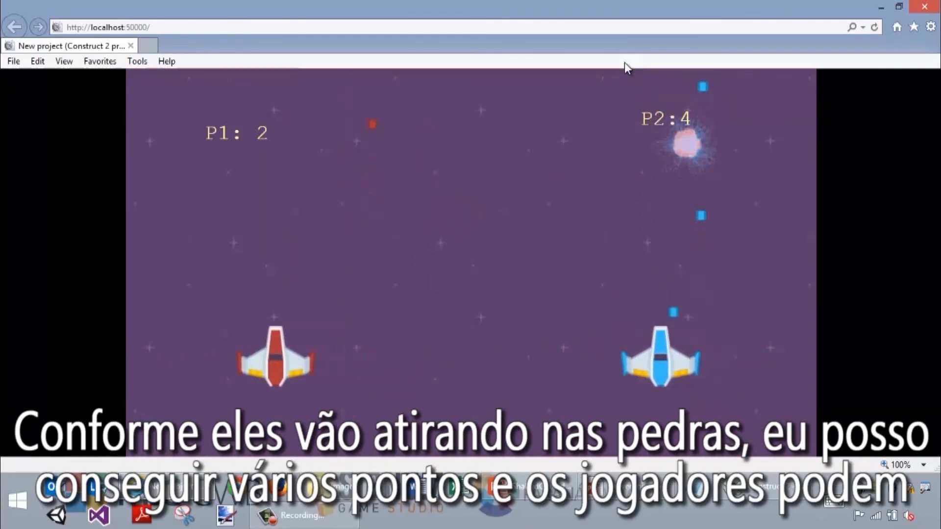
key("Return")
key("d")
key("Return")
key("Right")
key("Right")
key("a")
key("Left")
key("Right")
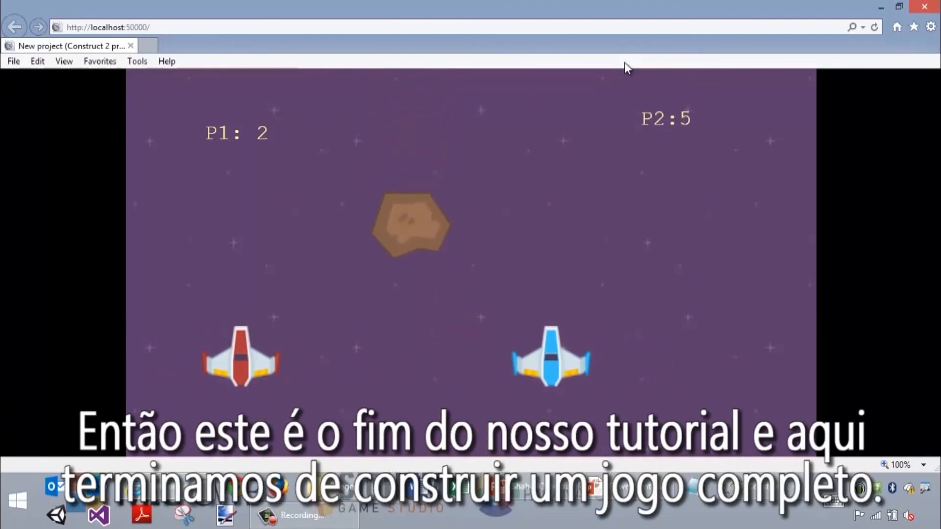
key("d")
key("space")
key("Return")
key("Right")
key("a")
key("Right")
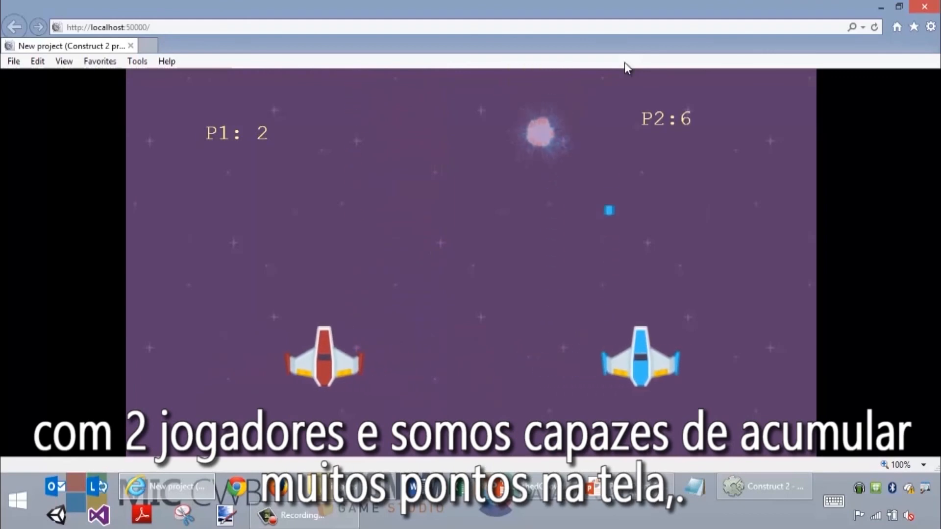
key("d")
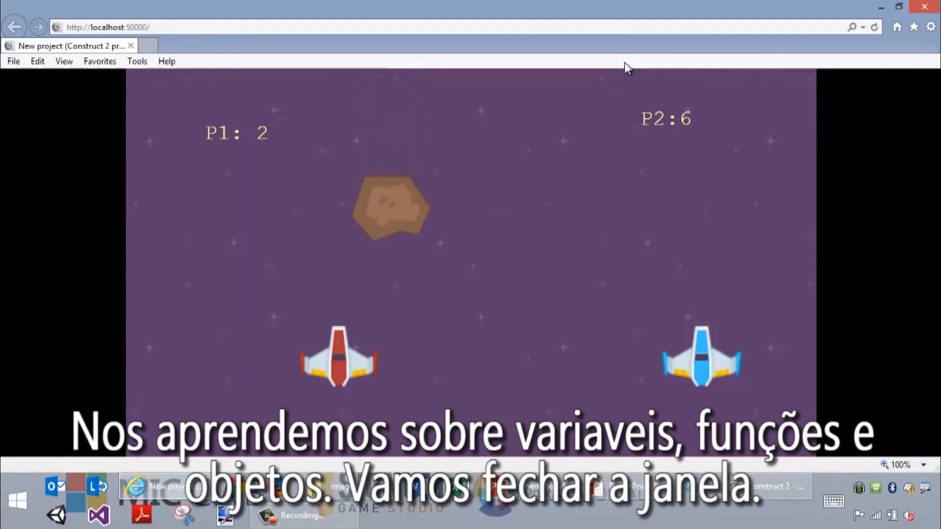
key("a")
key("d")
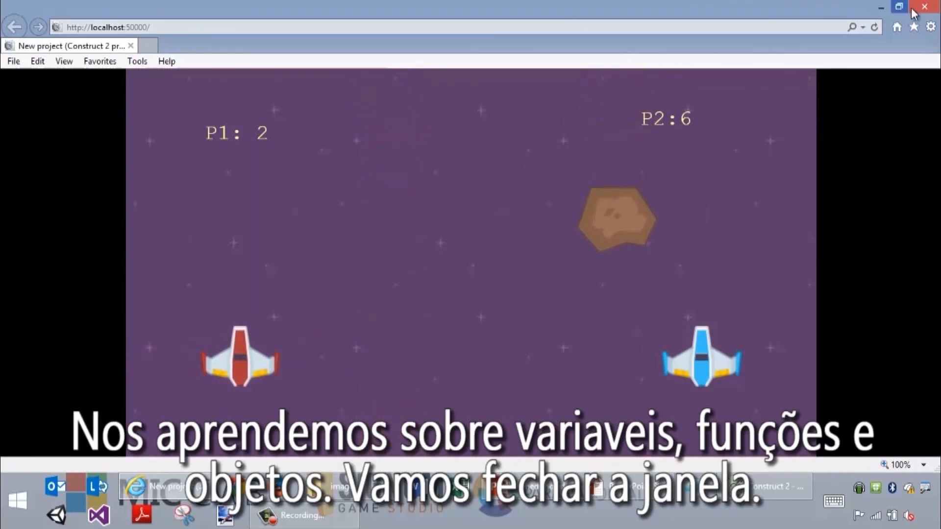
left_click(925, 8)
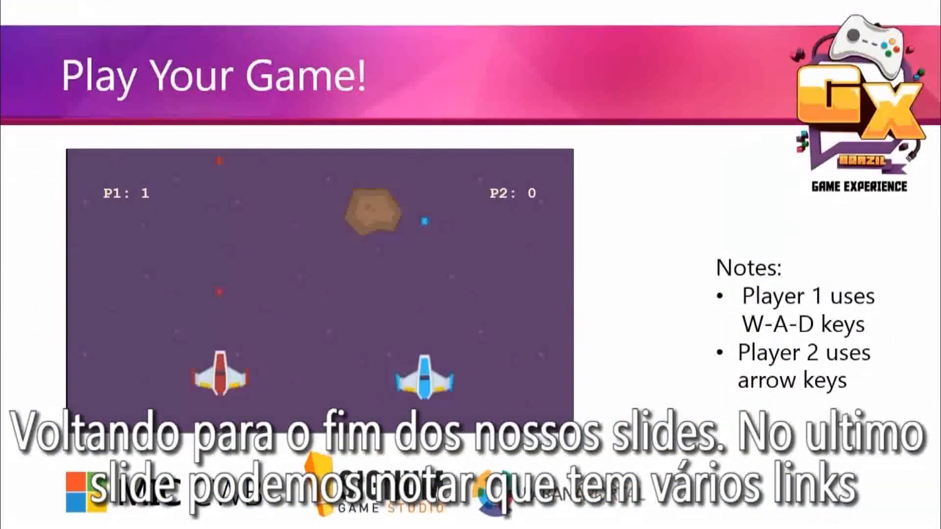
key("Right")
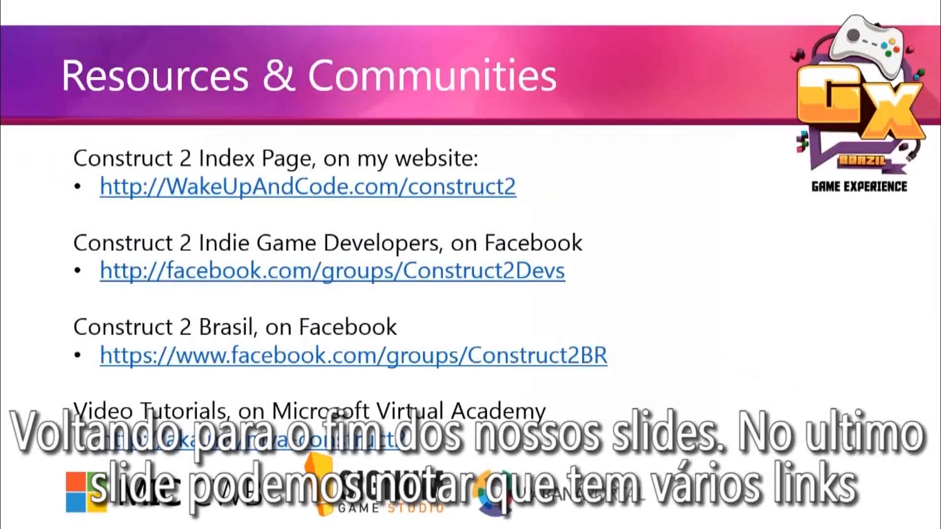